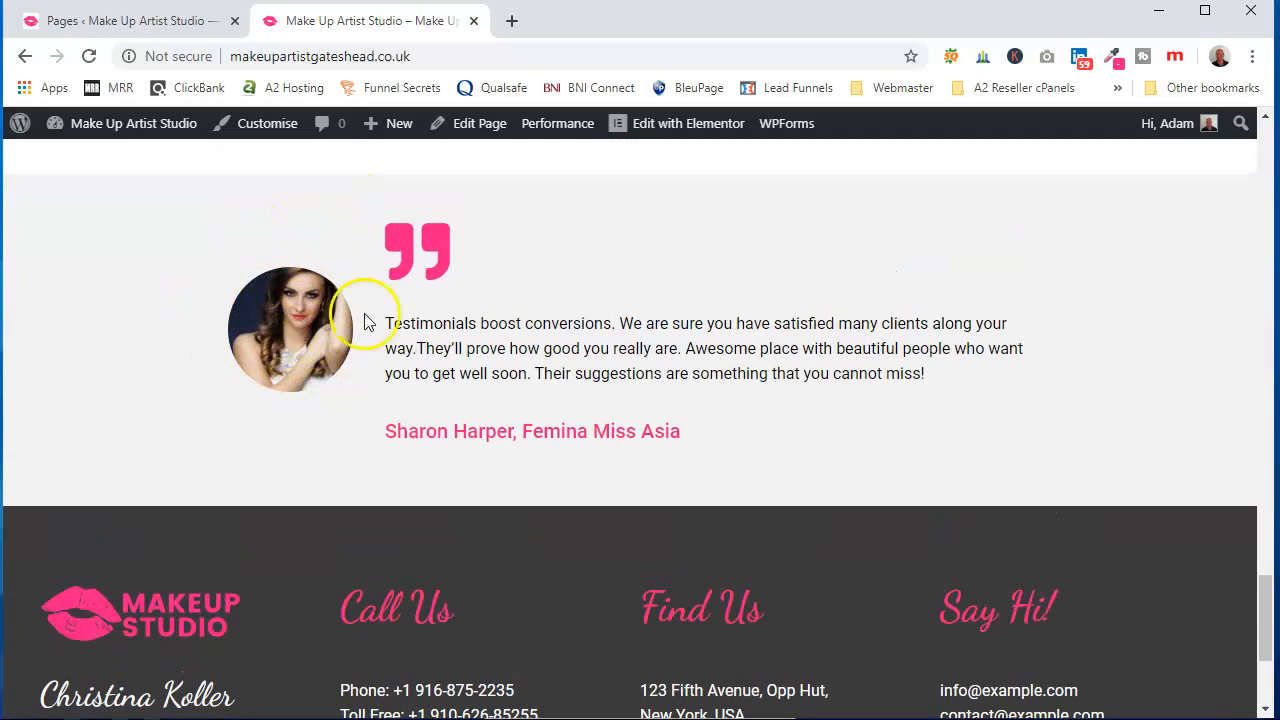
# Scroll through the Make Up Artist Studio home page from the testimonial back to the top
pyautogui.scroll(-3, 668, 345)
pyautogui.scroll(3, 670, 345)
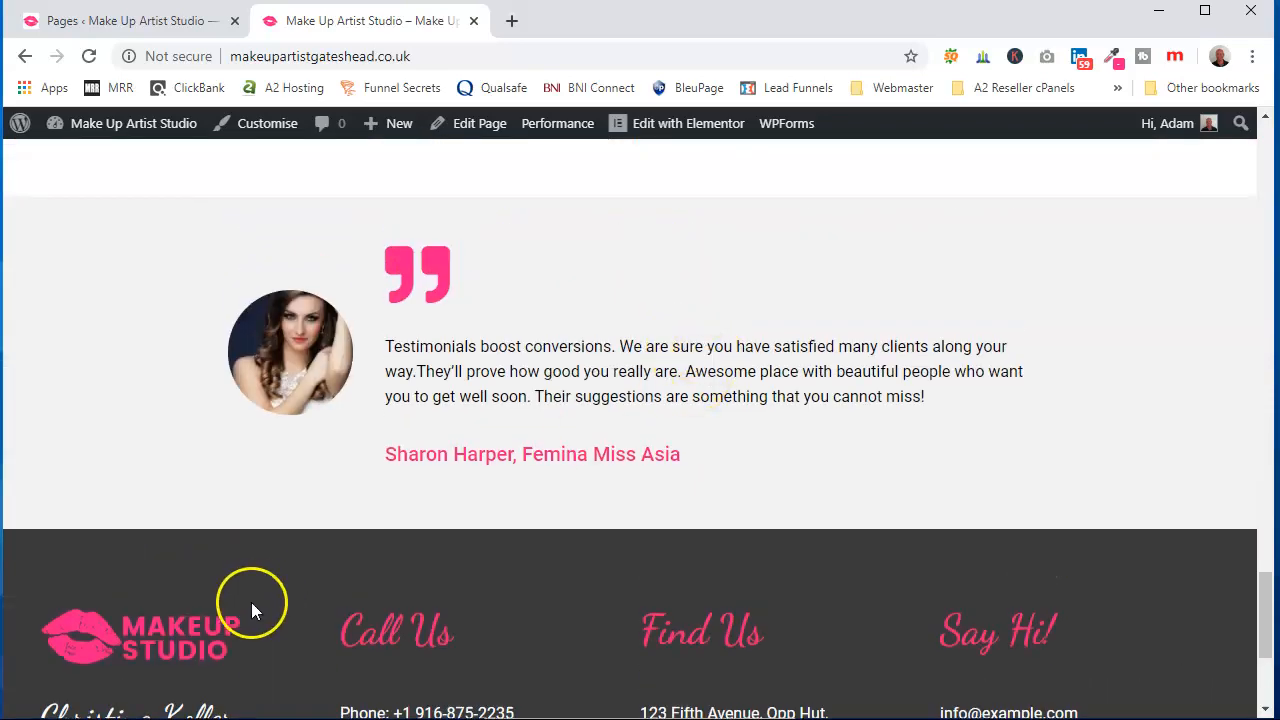
pyautogui.scroll(20, 634, 405)
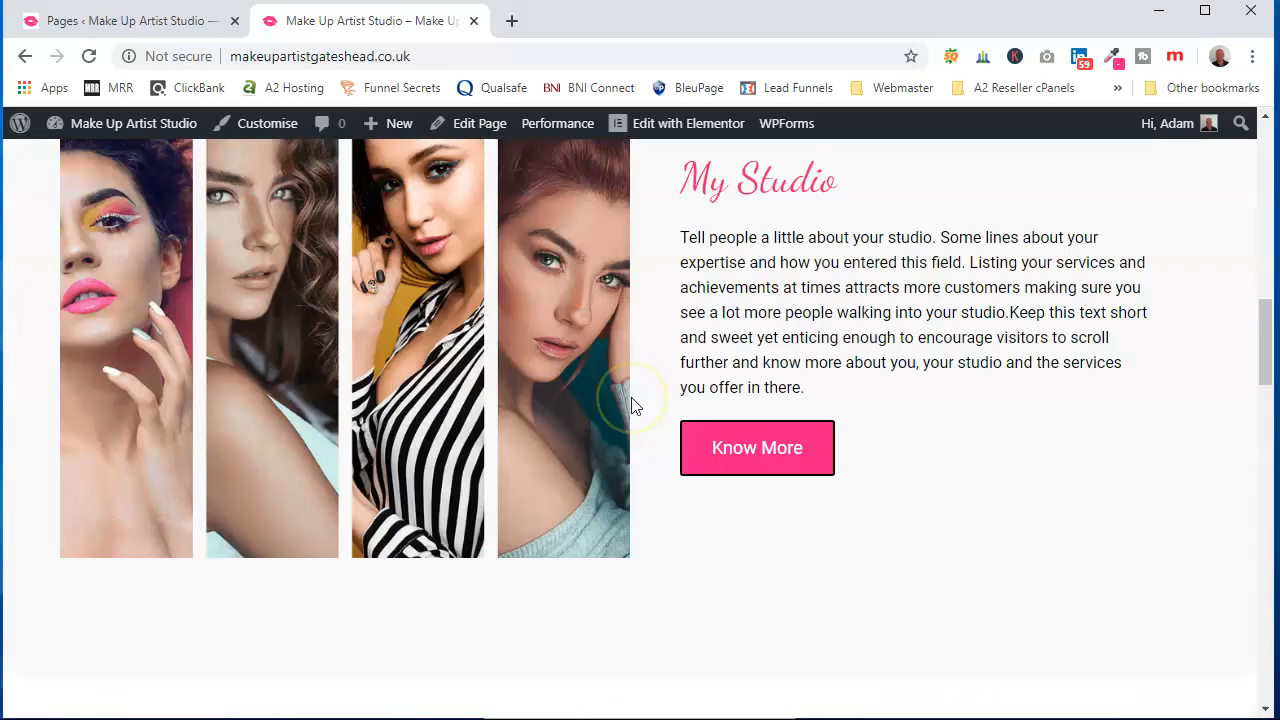
pyautogui.scroll(6, 631, 405)
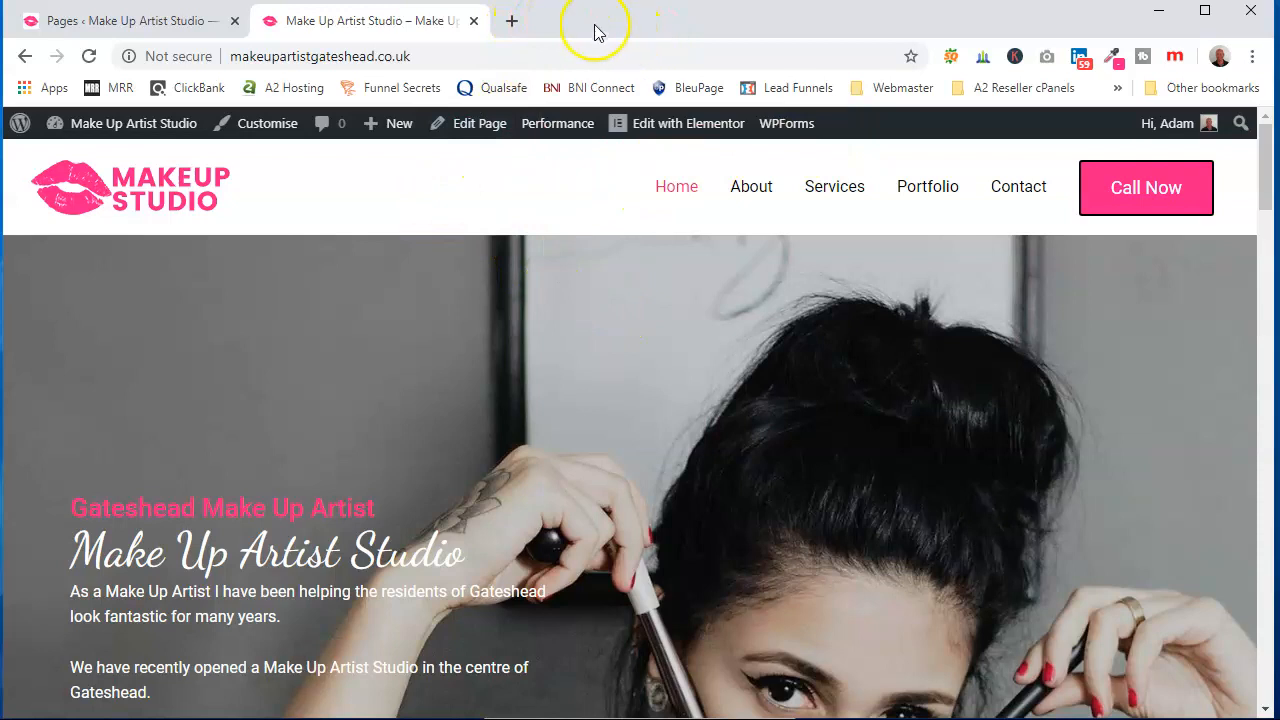
# Open a new browser tab and go to pixabay.com
pyautogui.click(508, 21)
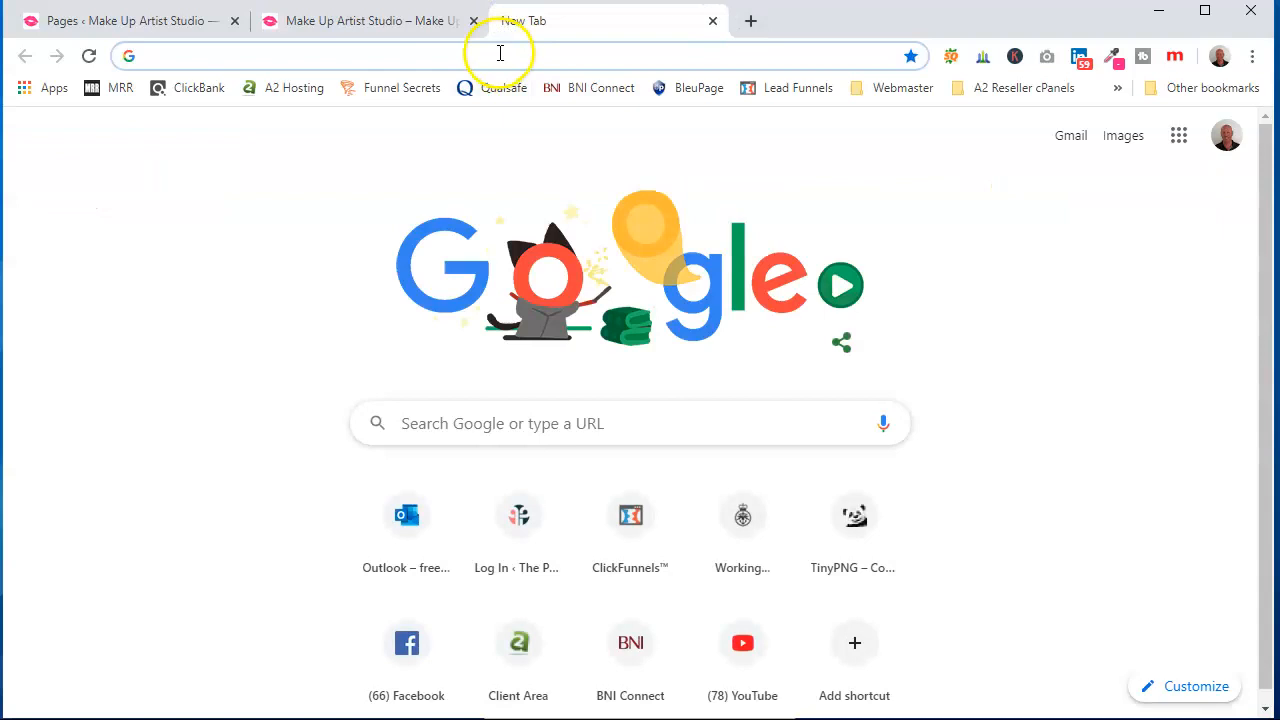
pyautogui.write('pixabay.com')
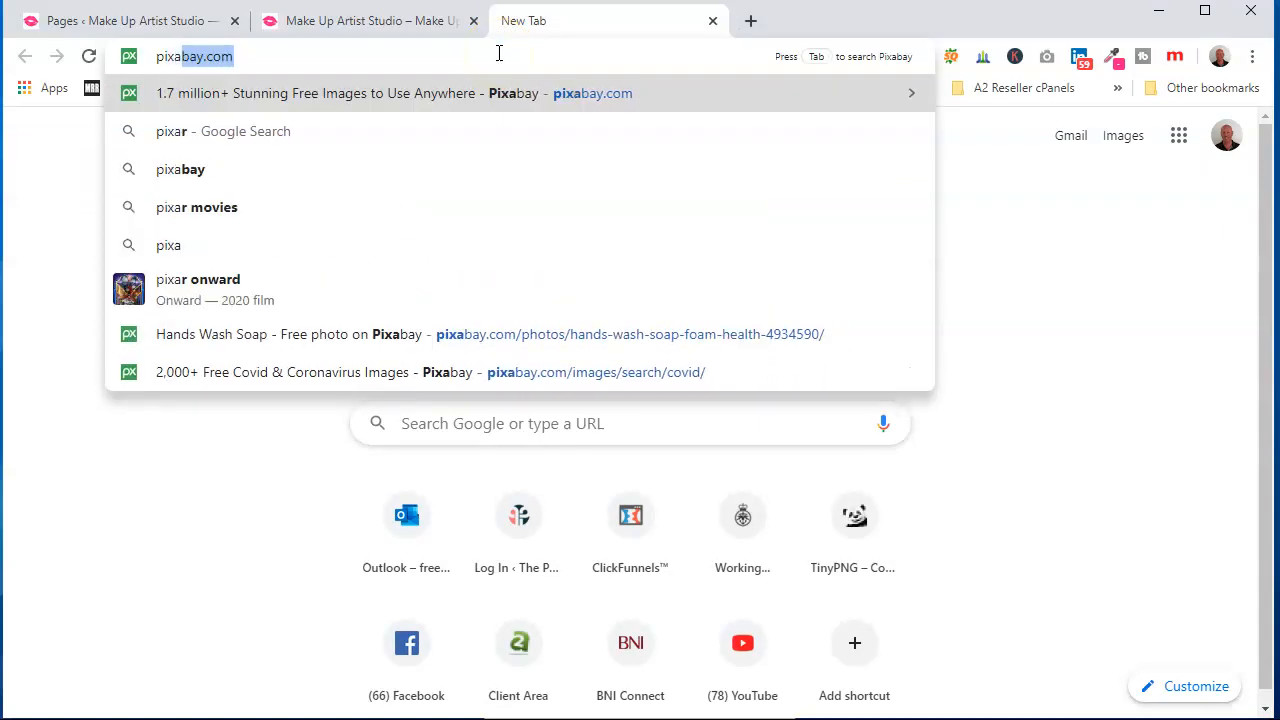
pyautogui.press('Return')
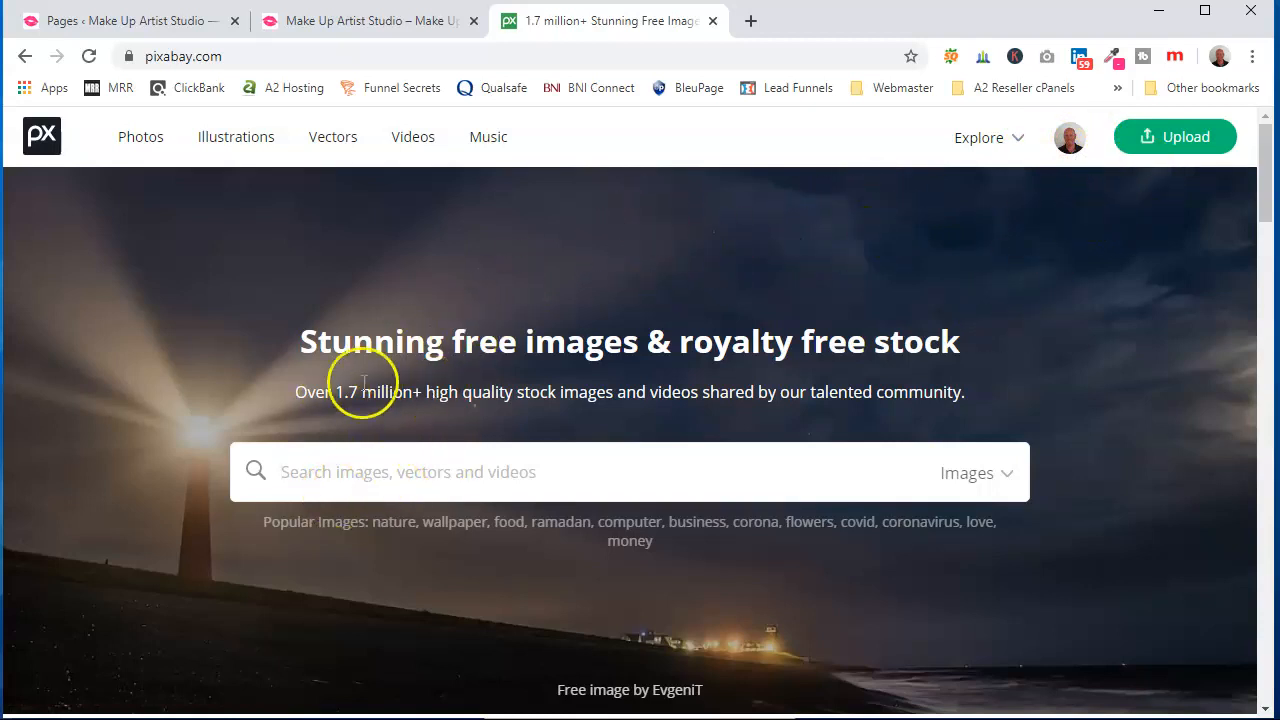
# Search Pixabay images for "make up" and browse the results
pyautogui.scroll(-1, 679, 322)
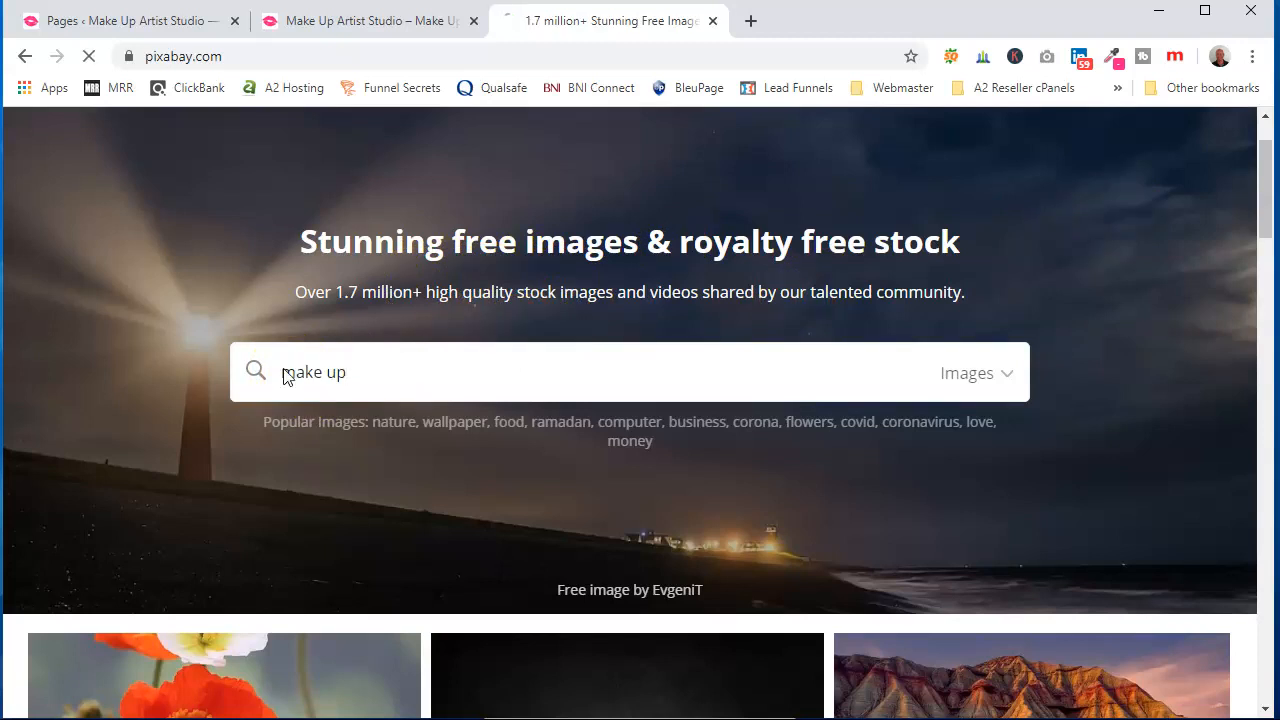
pyautogui.scroll(-2, 690, 345)
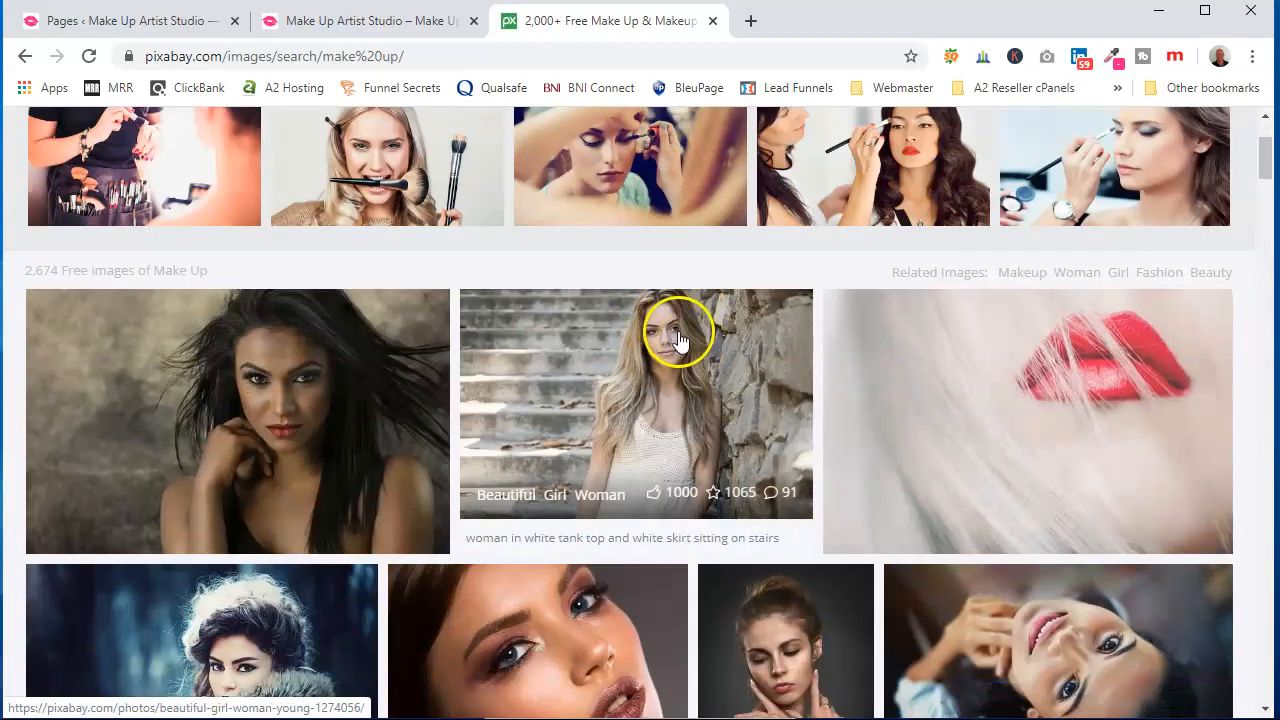
pyautogui.scroll(-5, 679, 340)
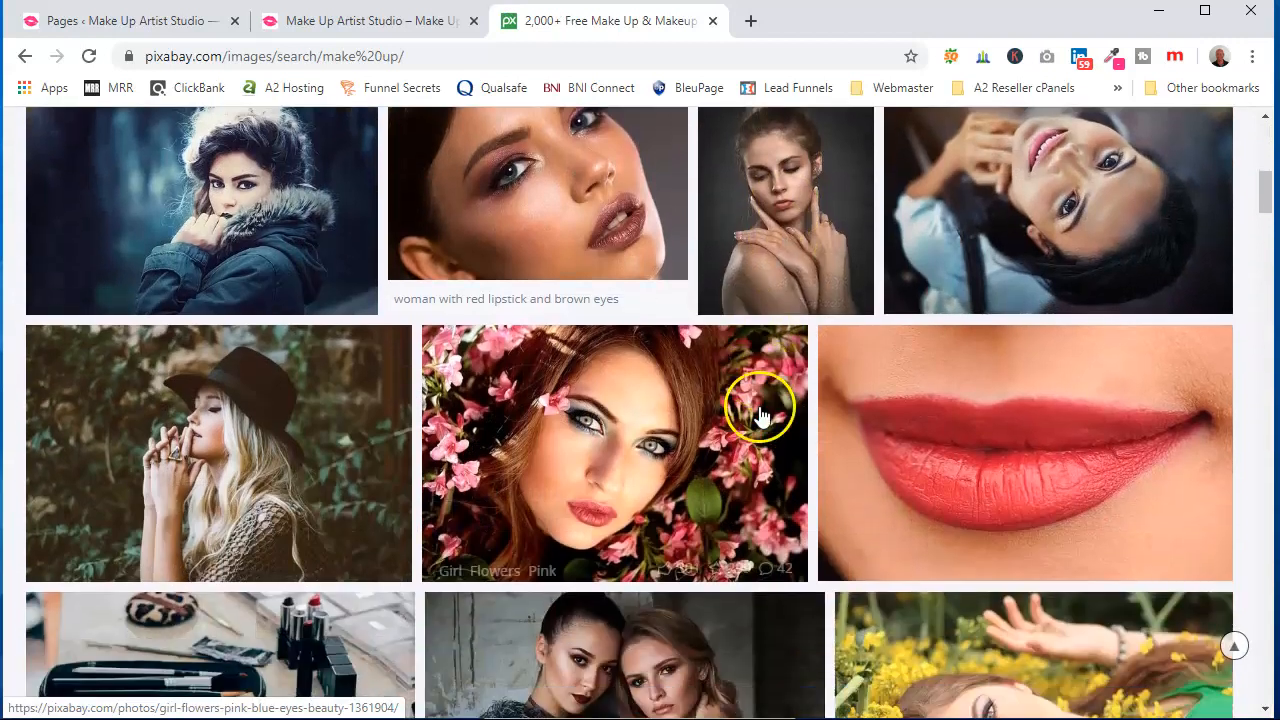
pyautogui.scroll(-2, 760, 415)
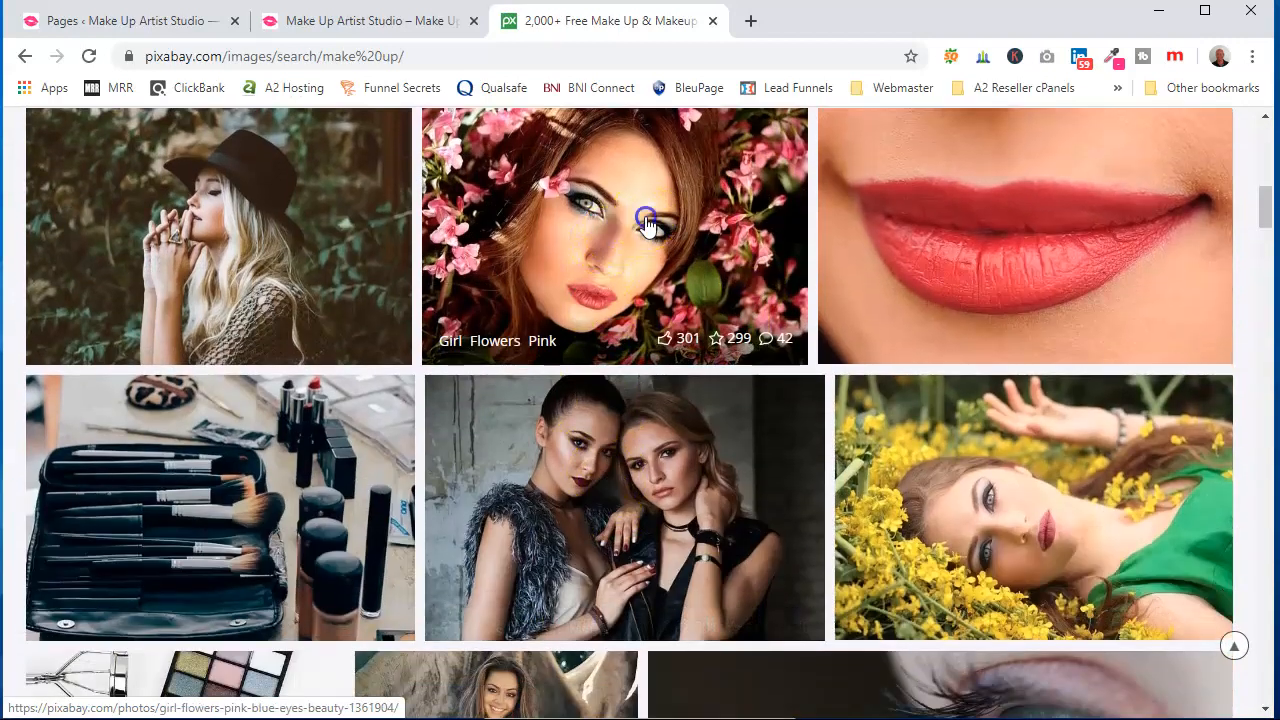
# Open the girl with pink flowers photo and download it at 1920×1278
pyautogui.click(646, 222)
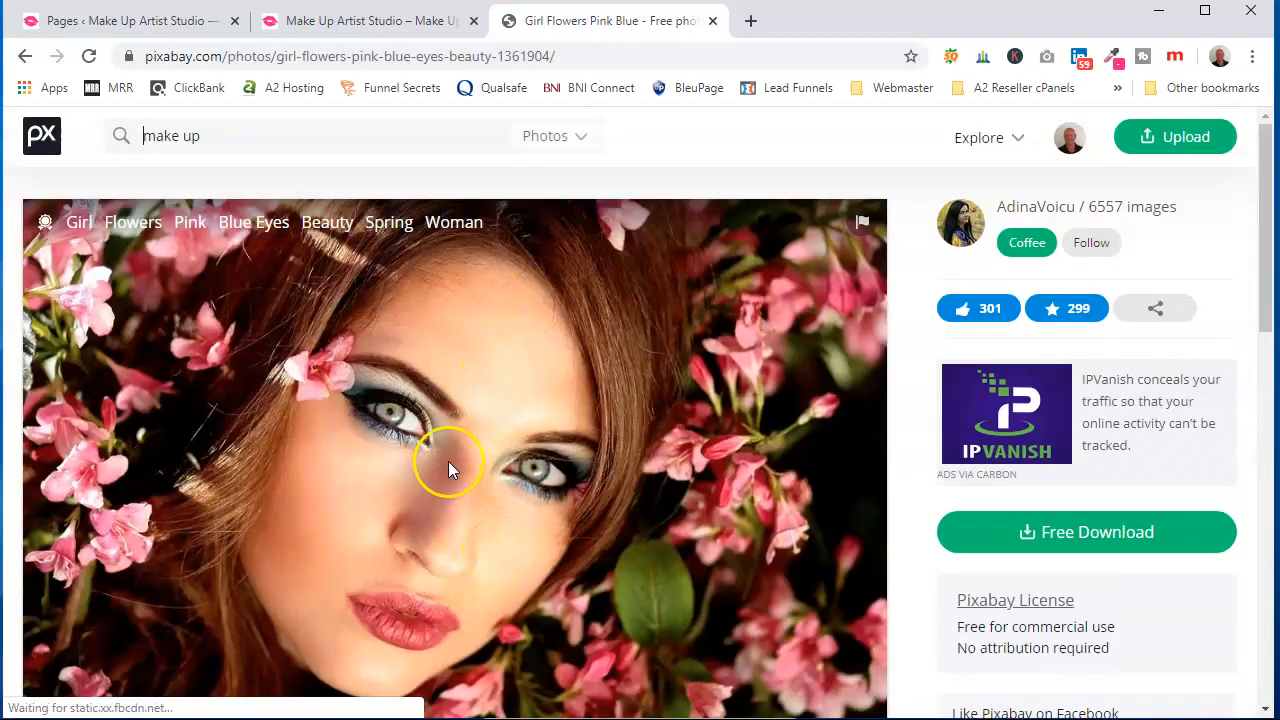
pyautogui.scroll(-1, 610, 493)
pyautogui.click(1114, 438)
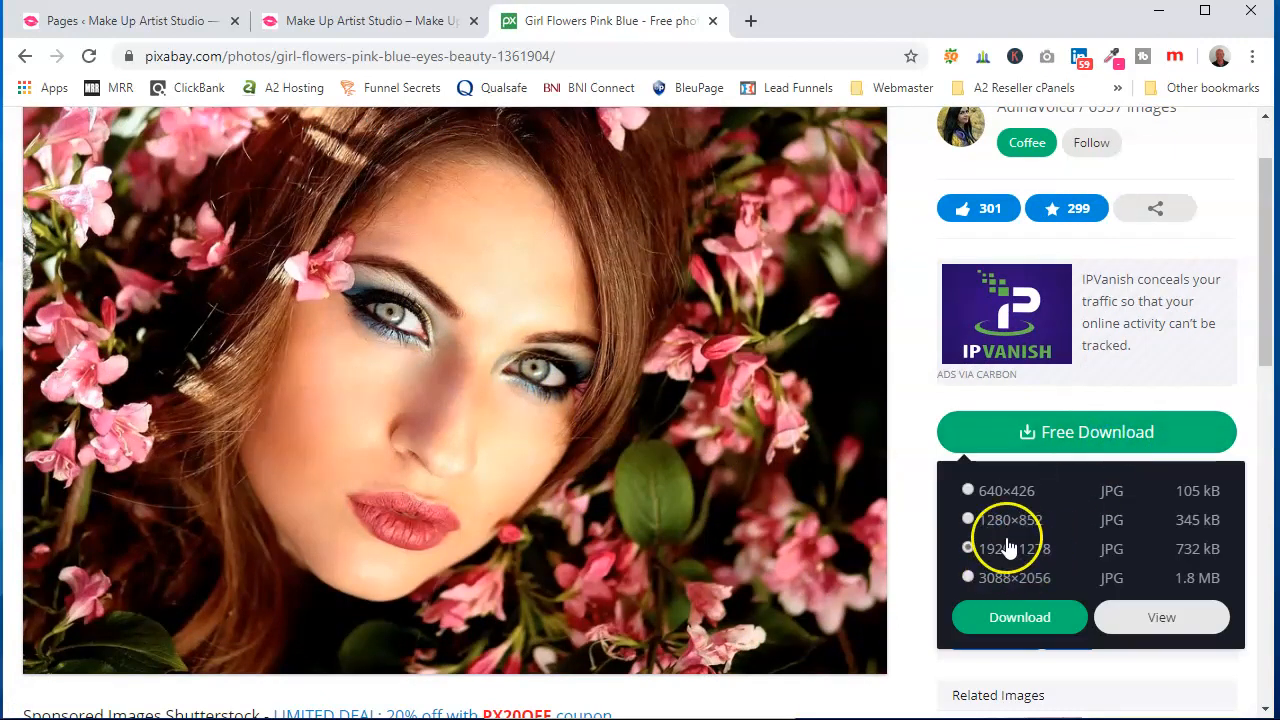
pyautogui.click(1020, 617)
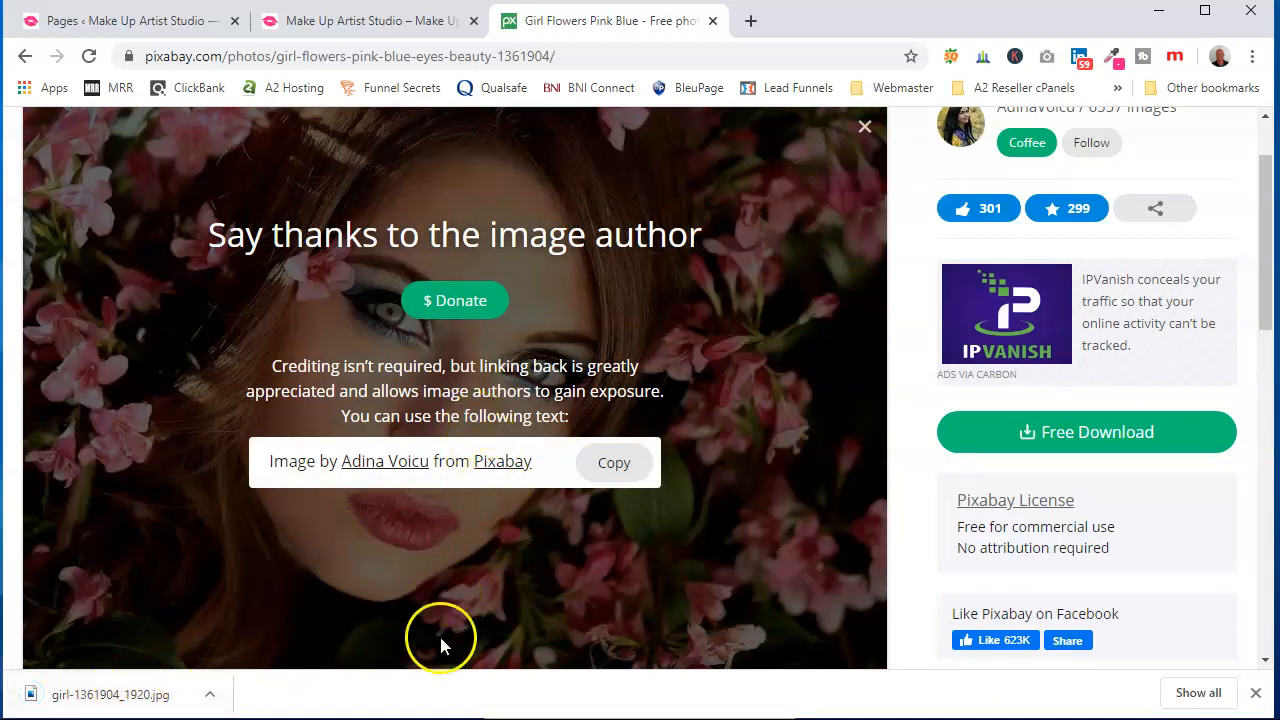
# Return to the make up results and download the makeup brushes and cosmetics photo
pyautogui.scroll(2, 720, 357)
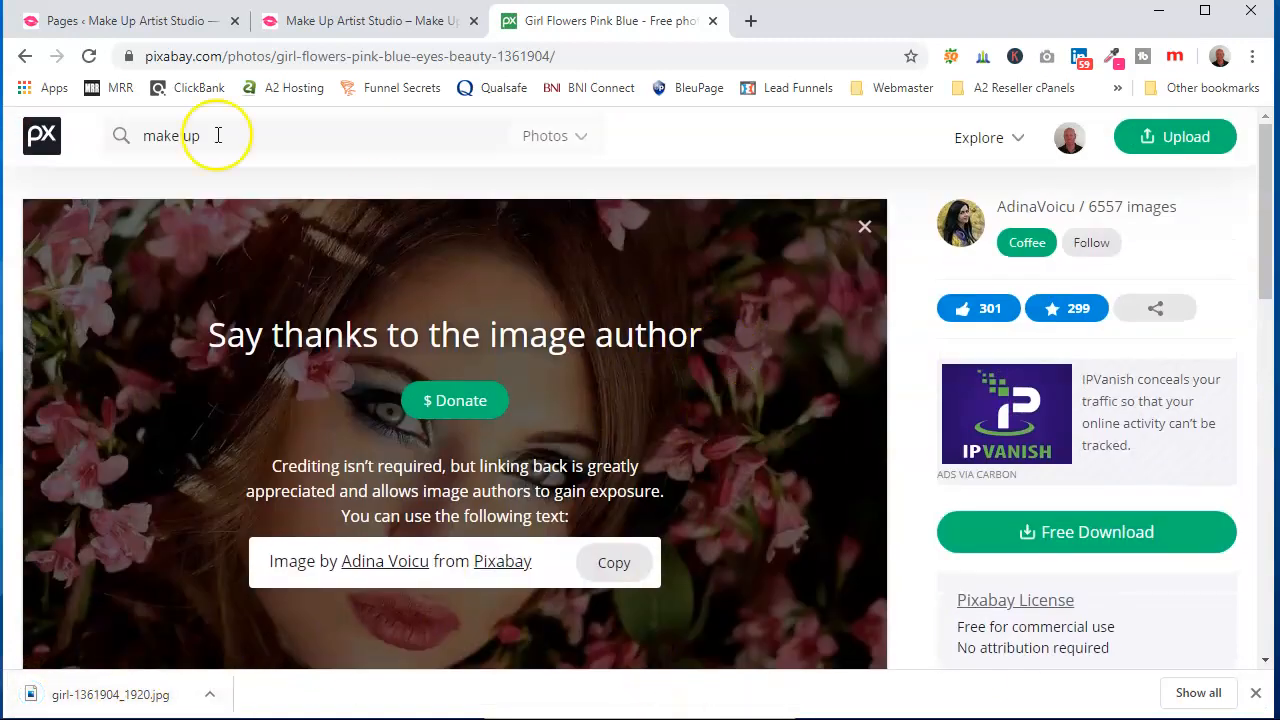
pyautogui.click(26, 62)
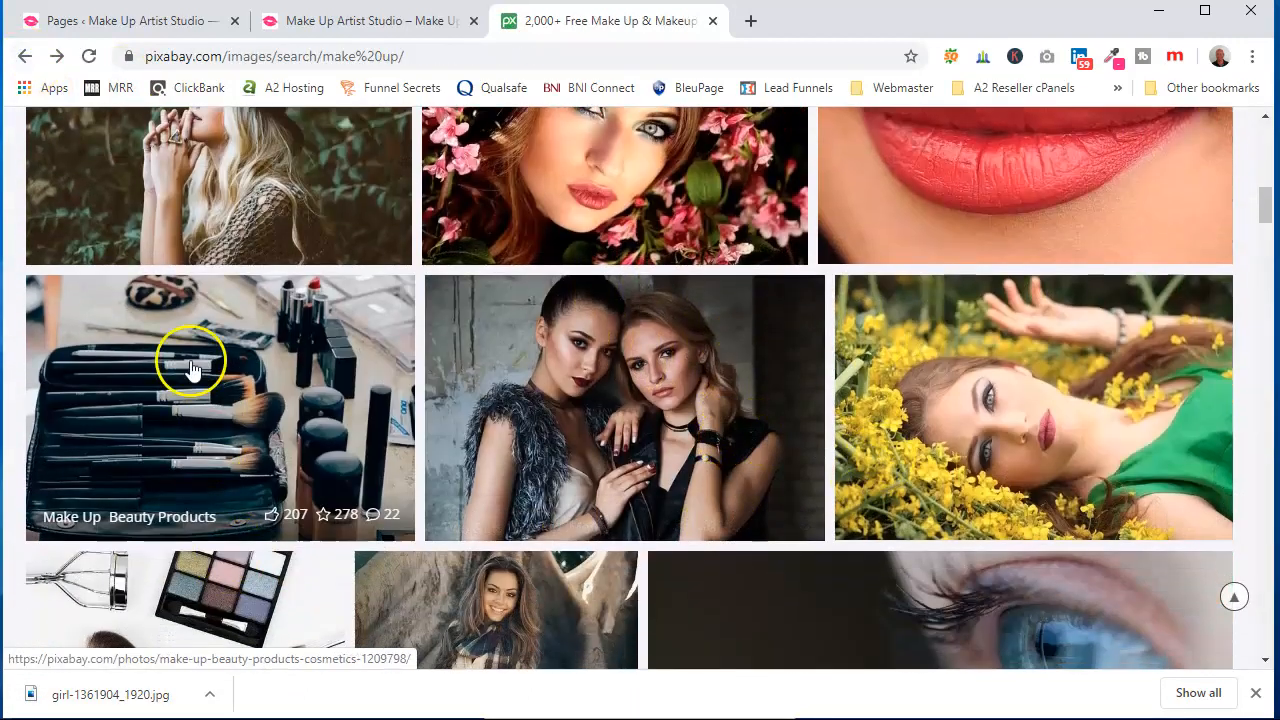
pyautogui.click(189, 360)
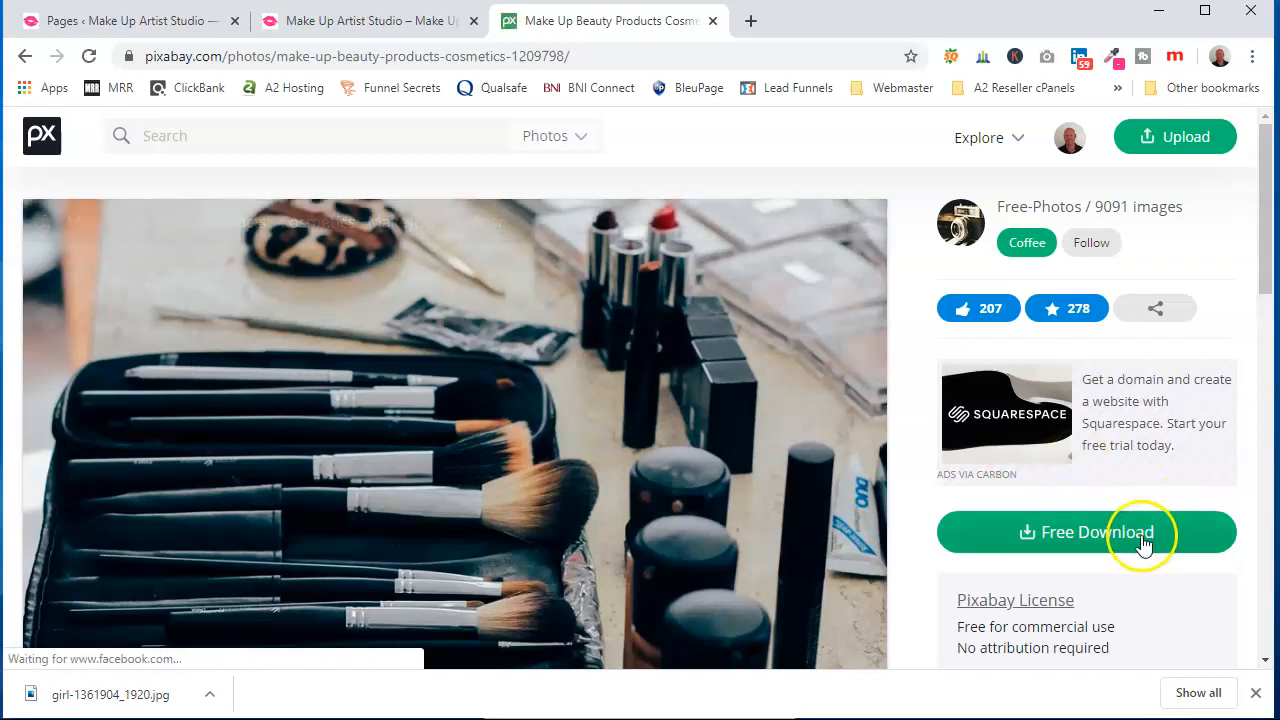
pyautogui.click(1137, 530)
pyautogui.click(1052, 477)
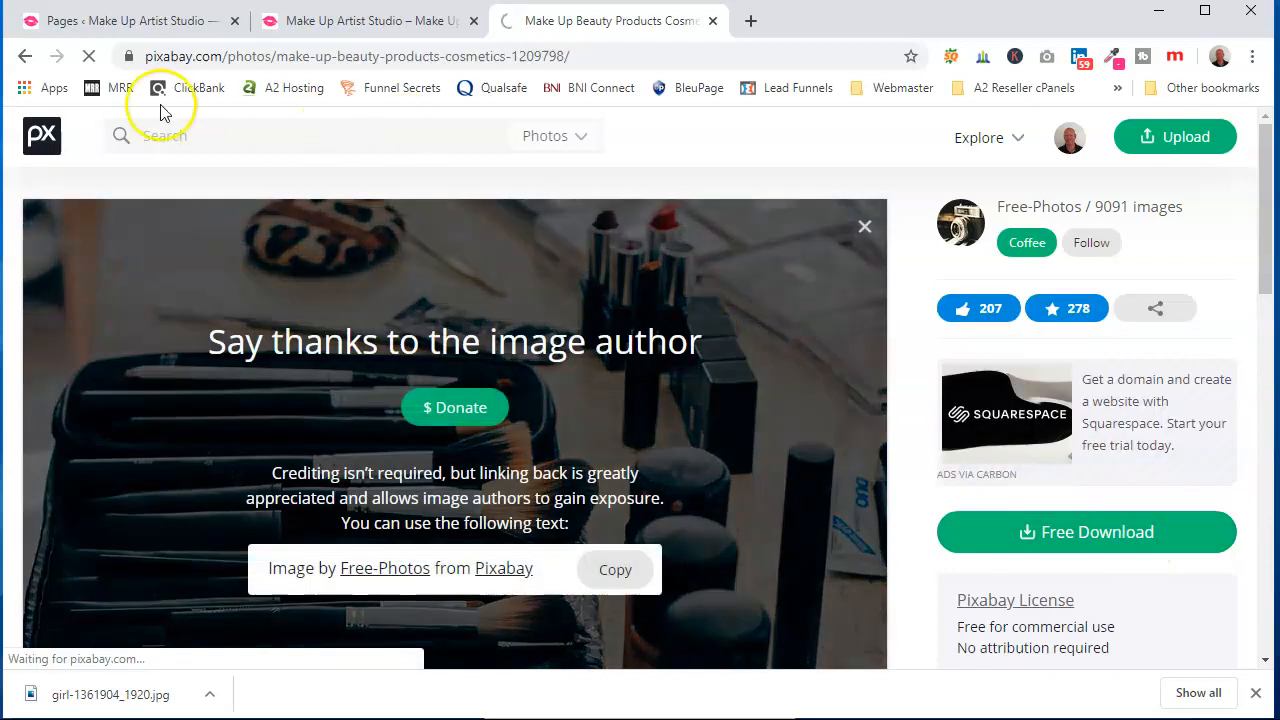
# Go back to the results and download the eyeshadow palette and brushes photo at 1920×1280
pyautogui.click(25, 58)
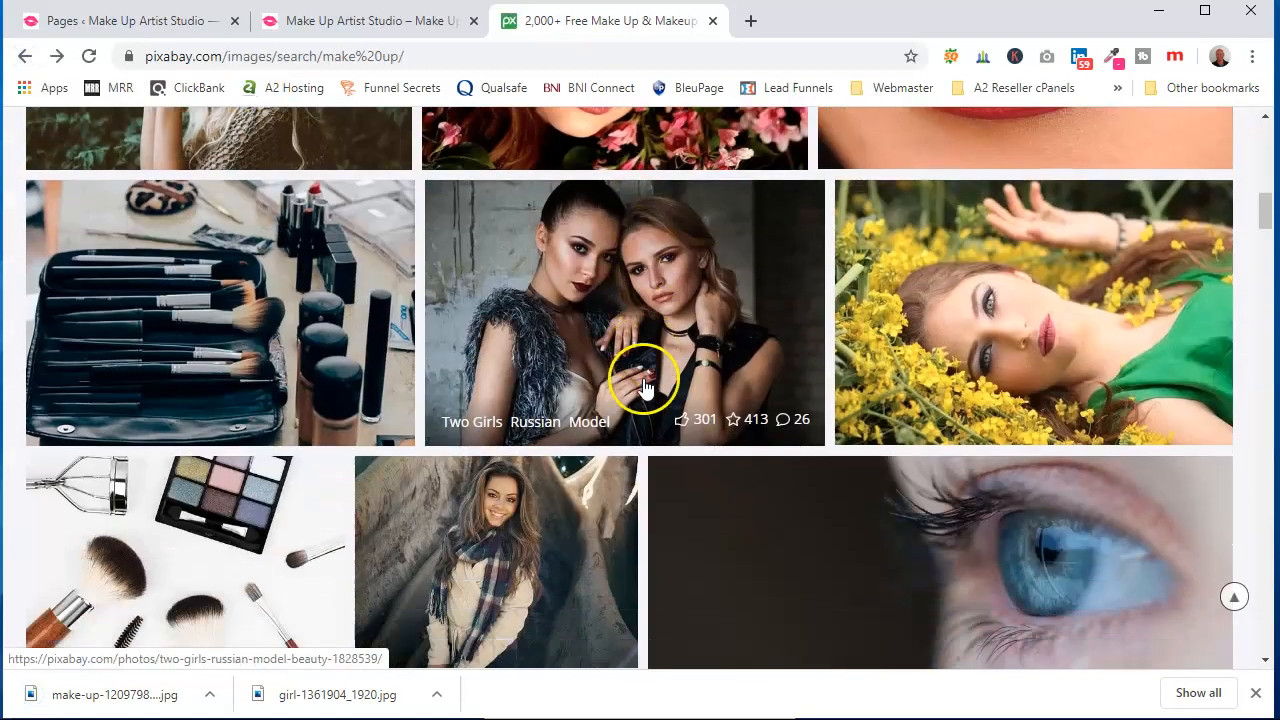
pyautogui.scroll(-1, 646, 370)
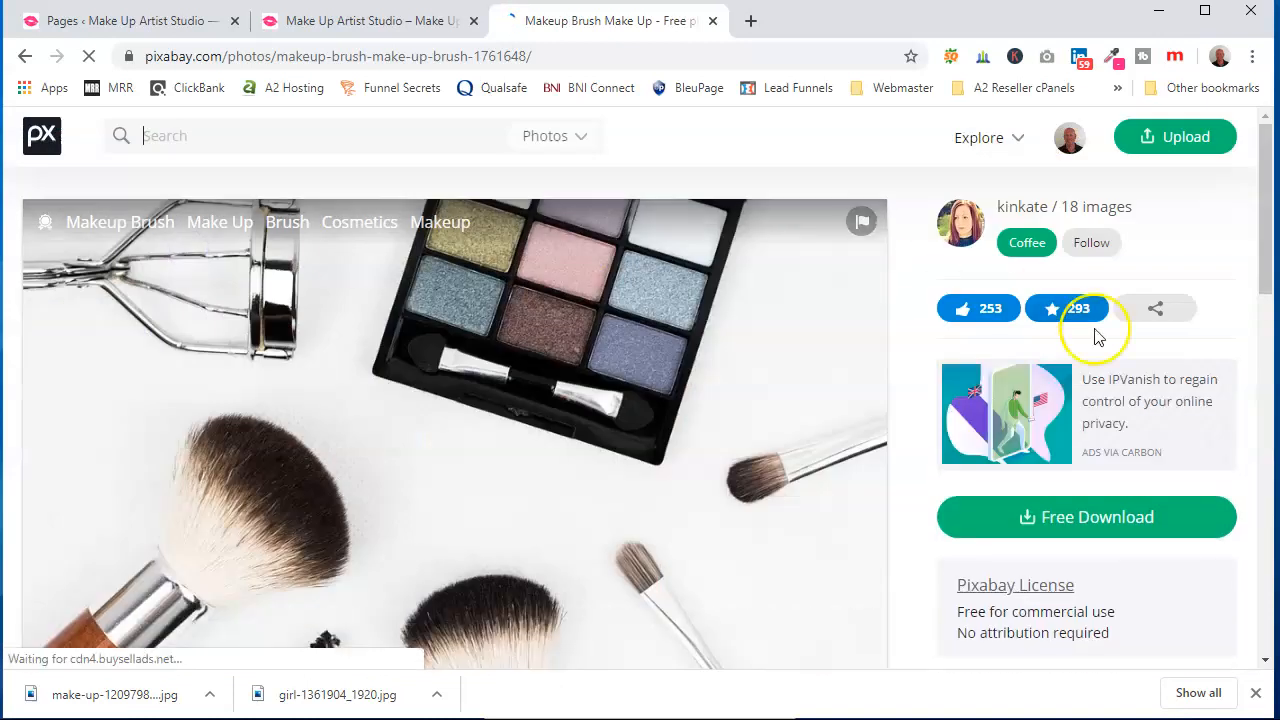
pyautogui.click(1108, 525)
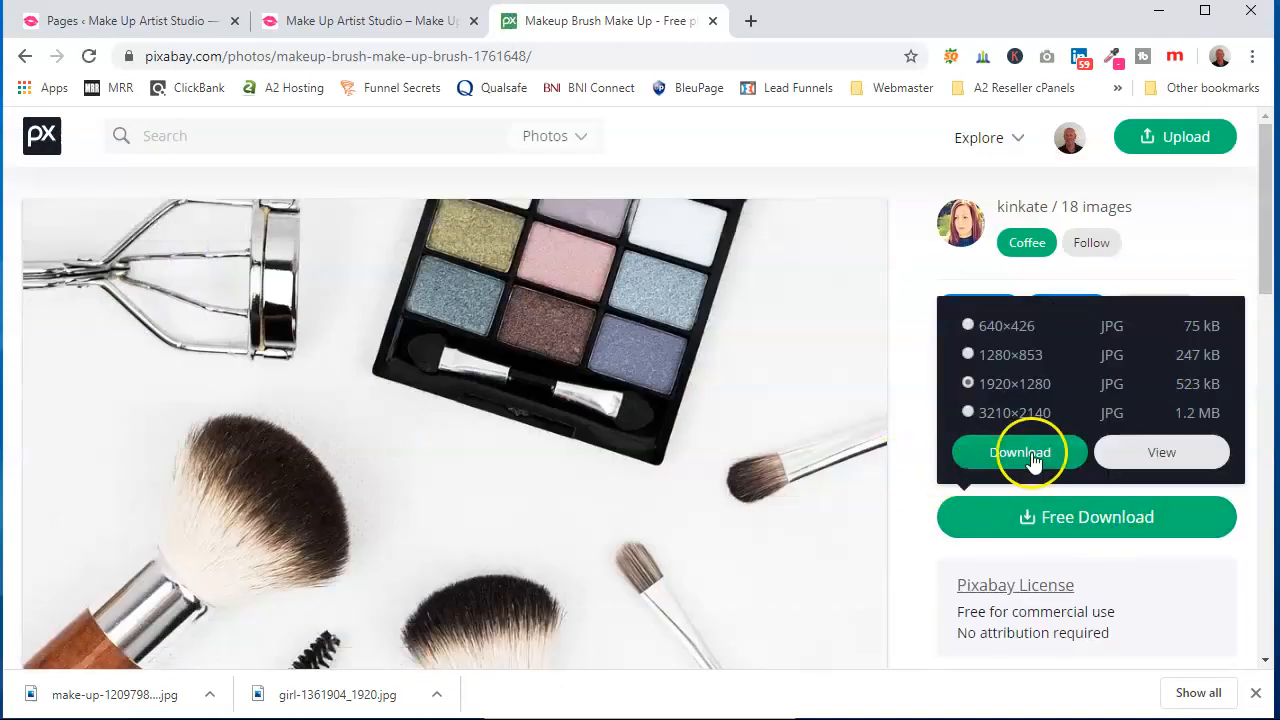
pyautogui.click(1020, 455)
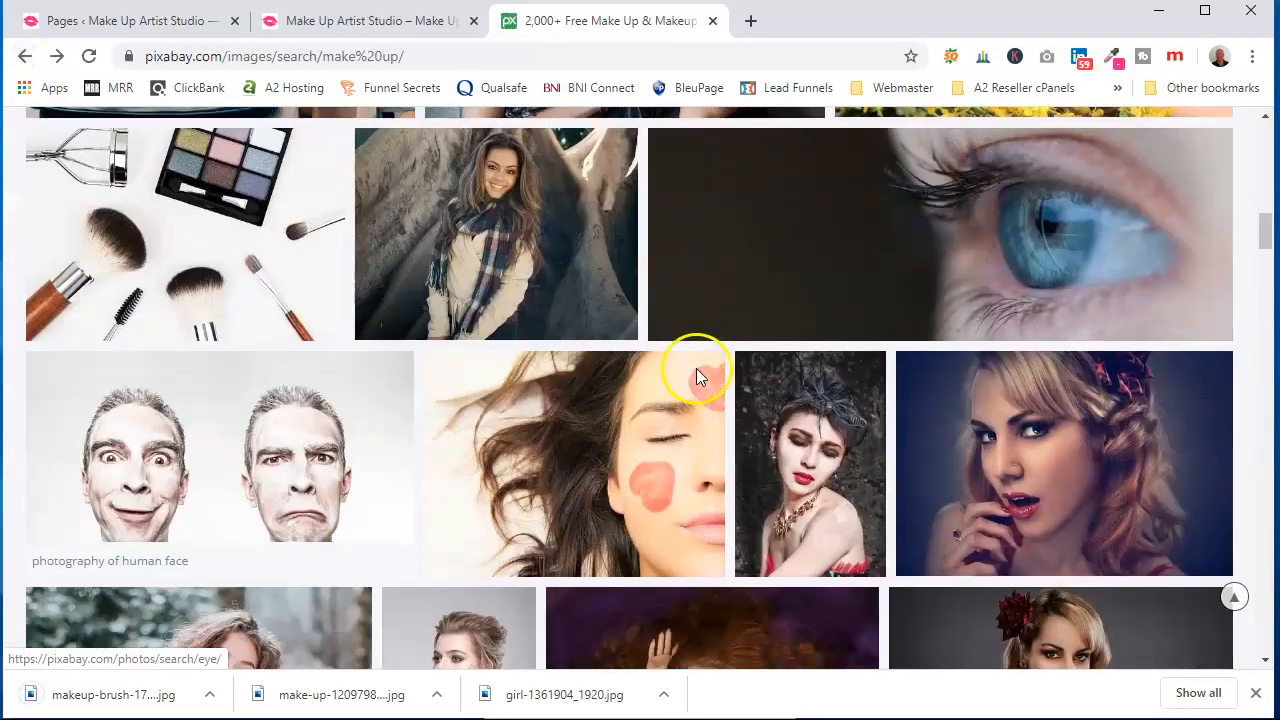
# Browse further through the Pixabay make up results
pyautogui.scroll(-6, 698, 372)
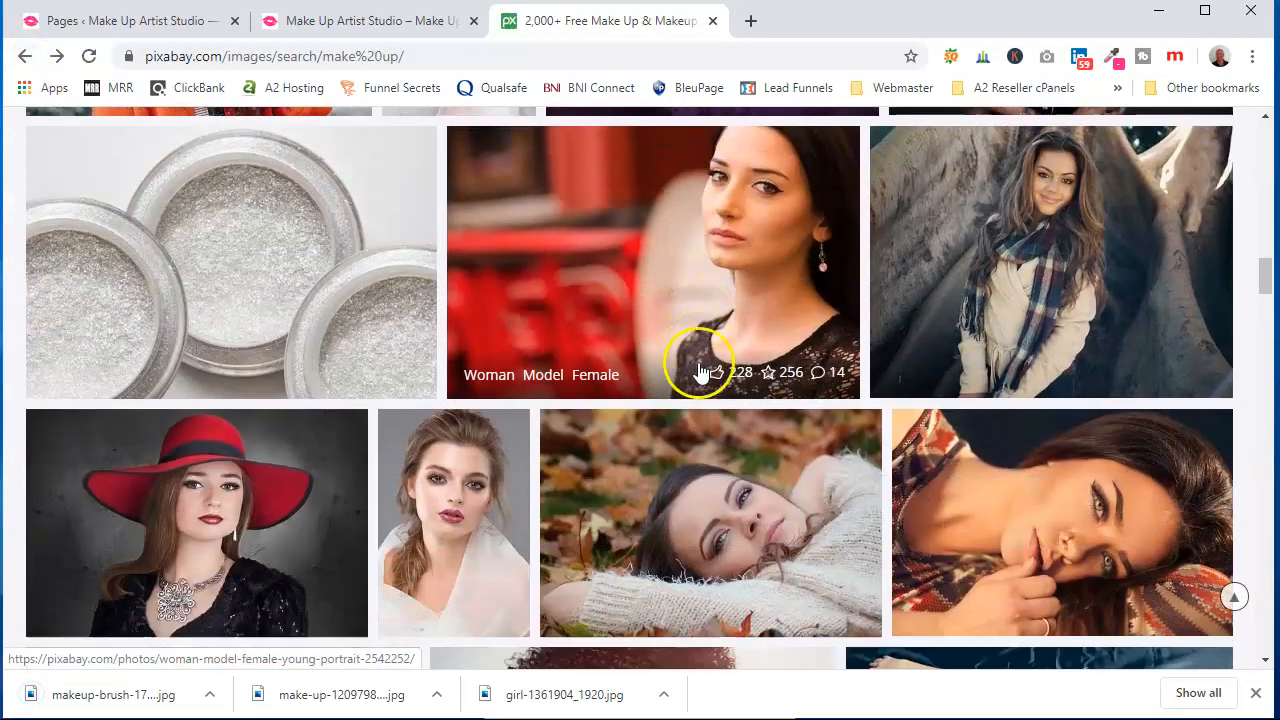
pyautogui.scroll(10, 600, 414)
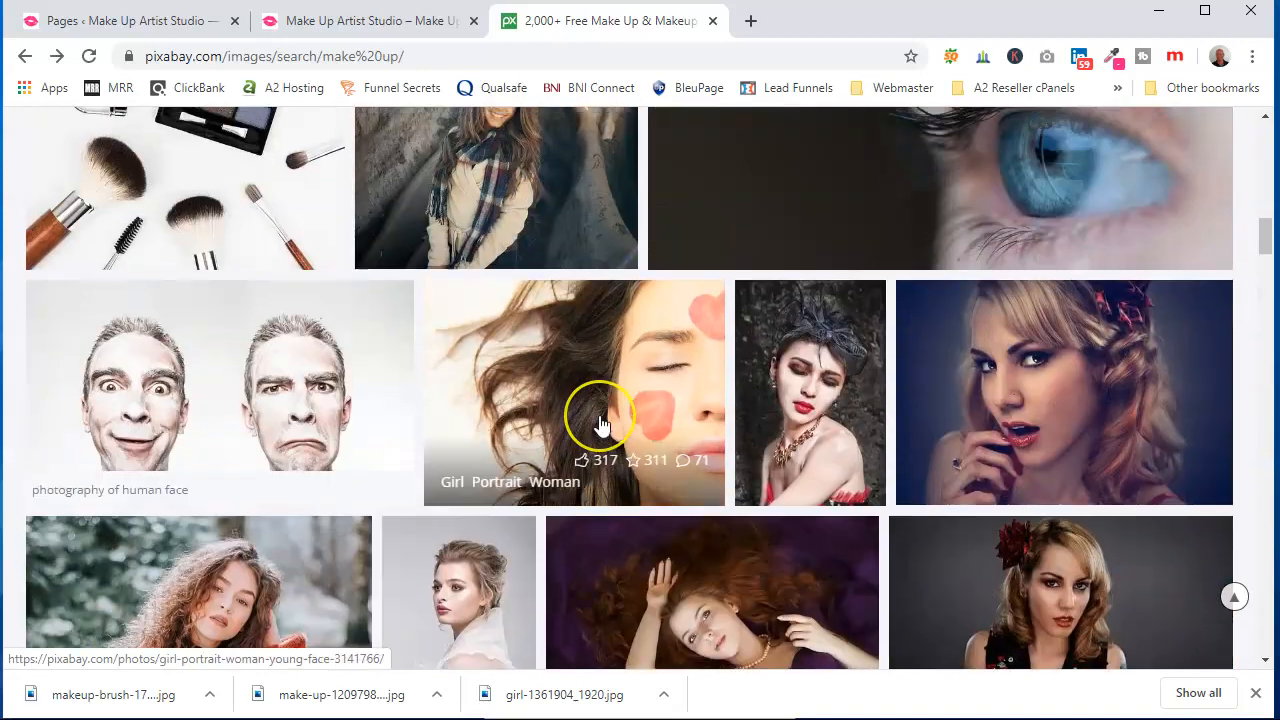
pyautogui.scroll(8, 600, 425)
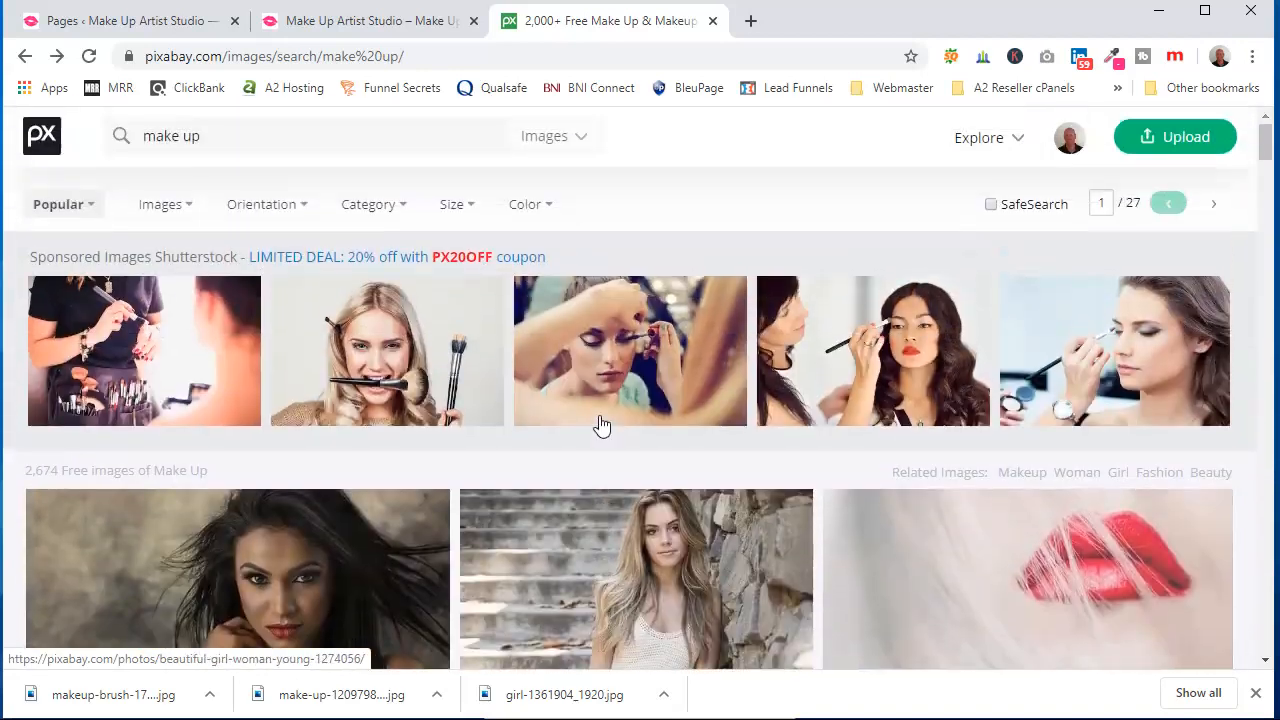
# Open another new tab and go to unsplash.com
pyautogui.click(750, 20)
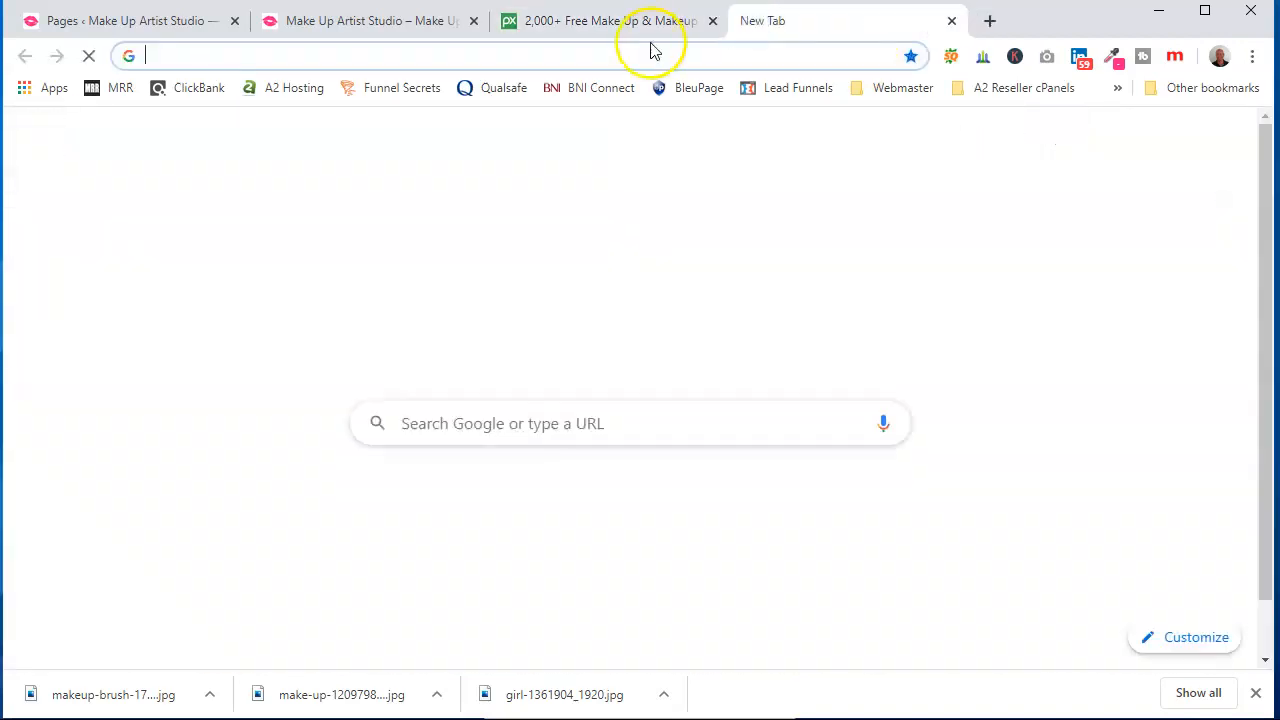
pyautogui.click(638, 53)
pyautogui.write('unsplash')
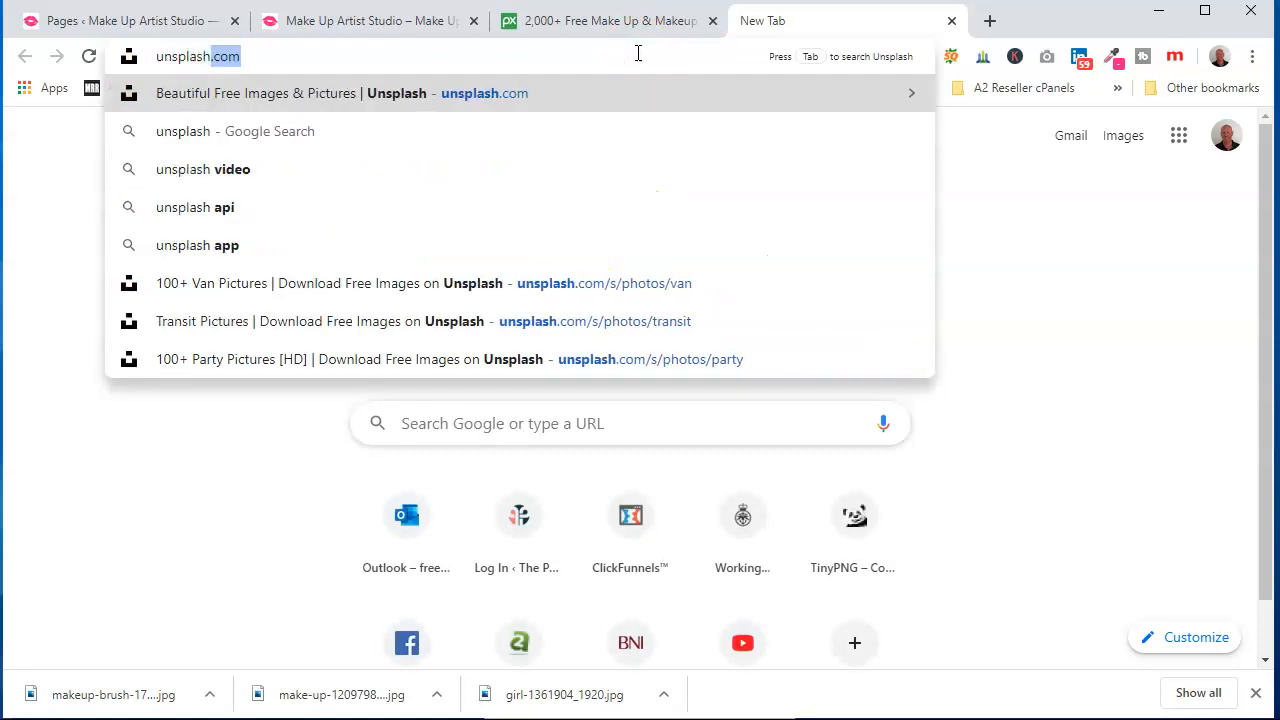
pyautogui.press('Return')
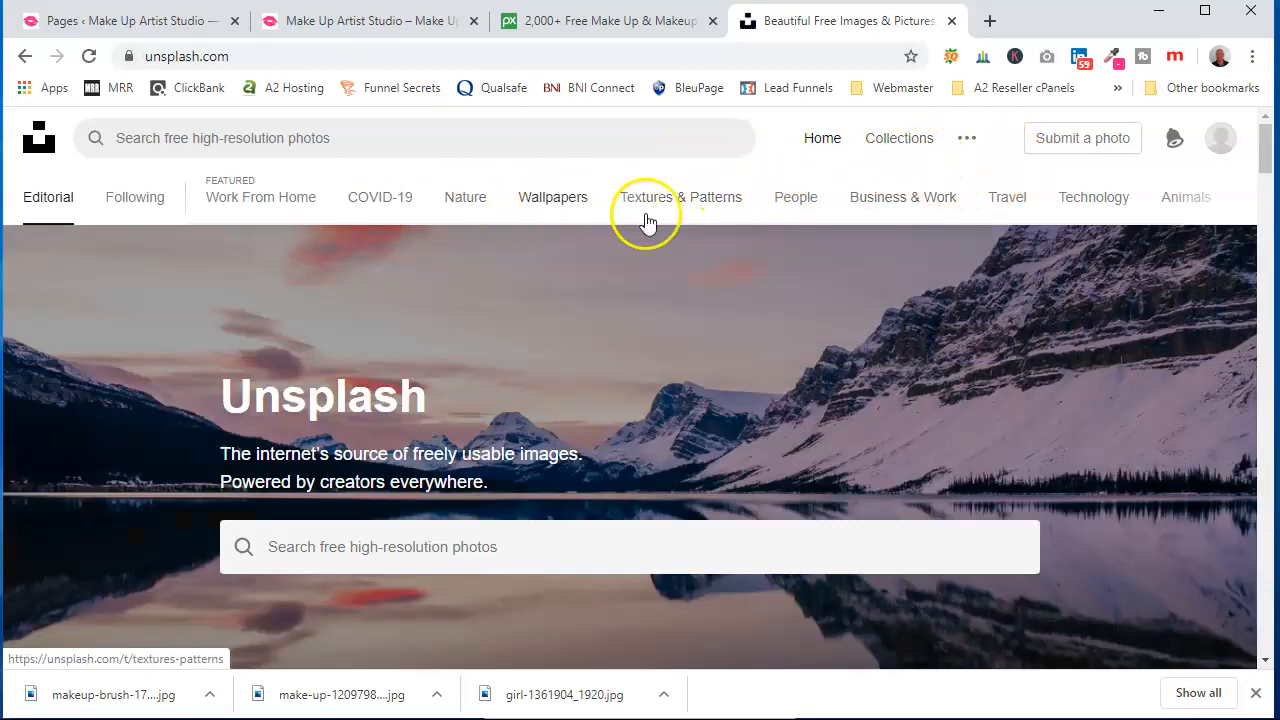
# Search Unsplash for "make up artist" photos
pyautogui.scroll(-2, 646, 391)
pyautogui.click(519, 344)
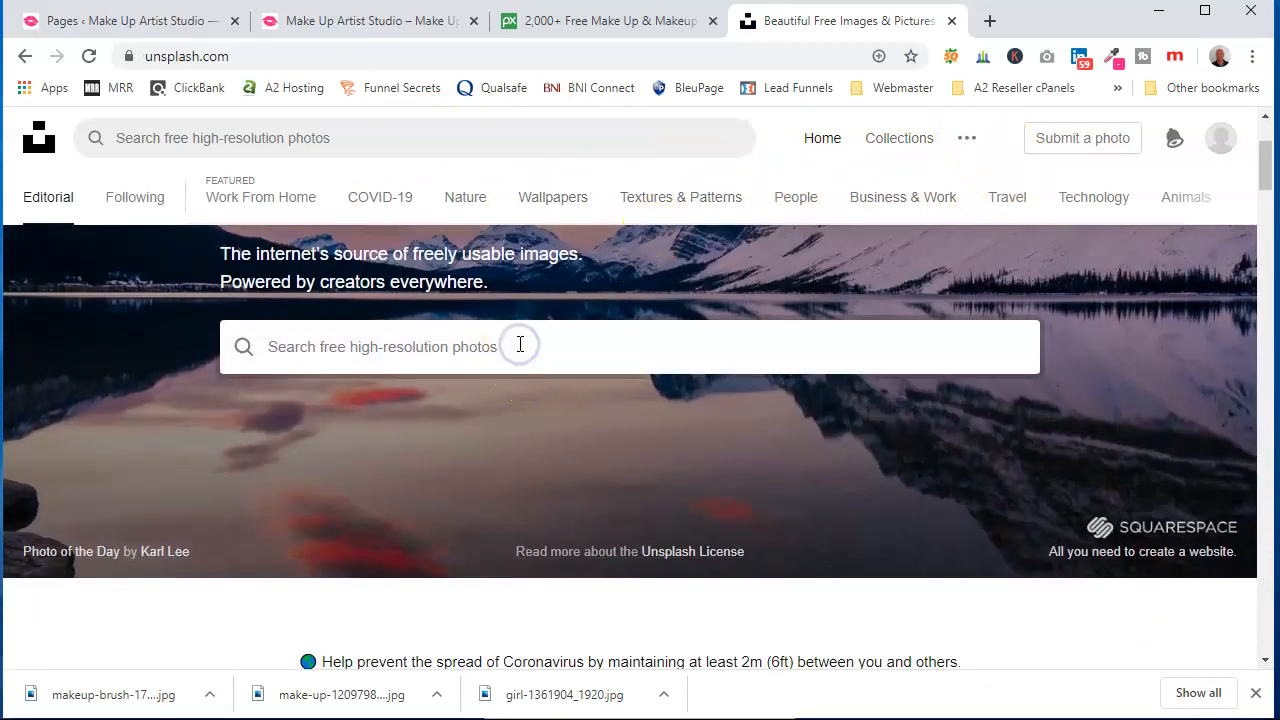
pyautogui.write('make up a')
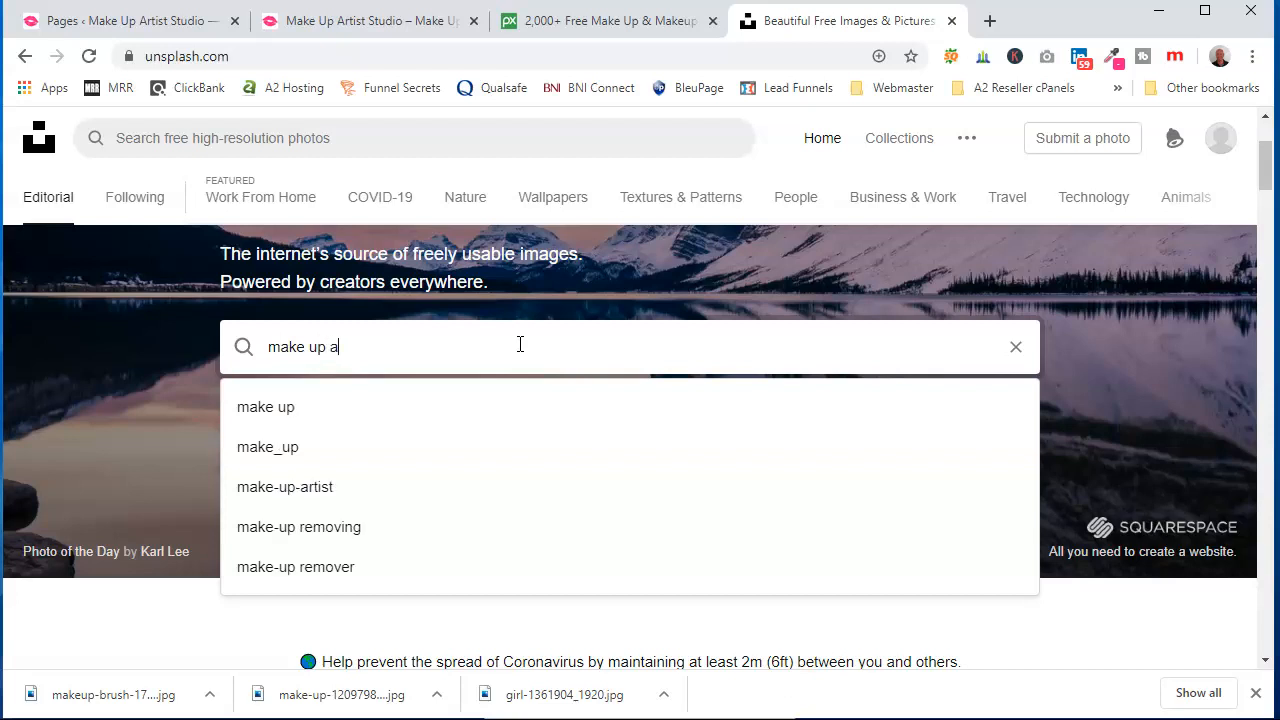
pyautogui.write('rtist')
pyautogui.press('Return')
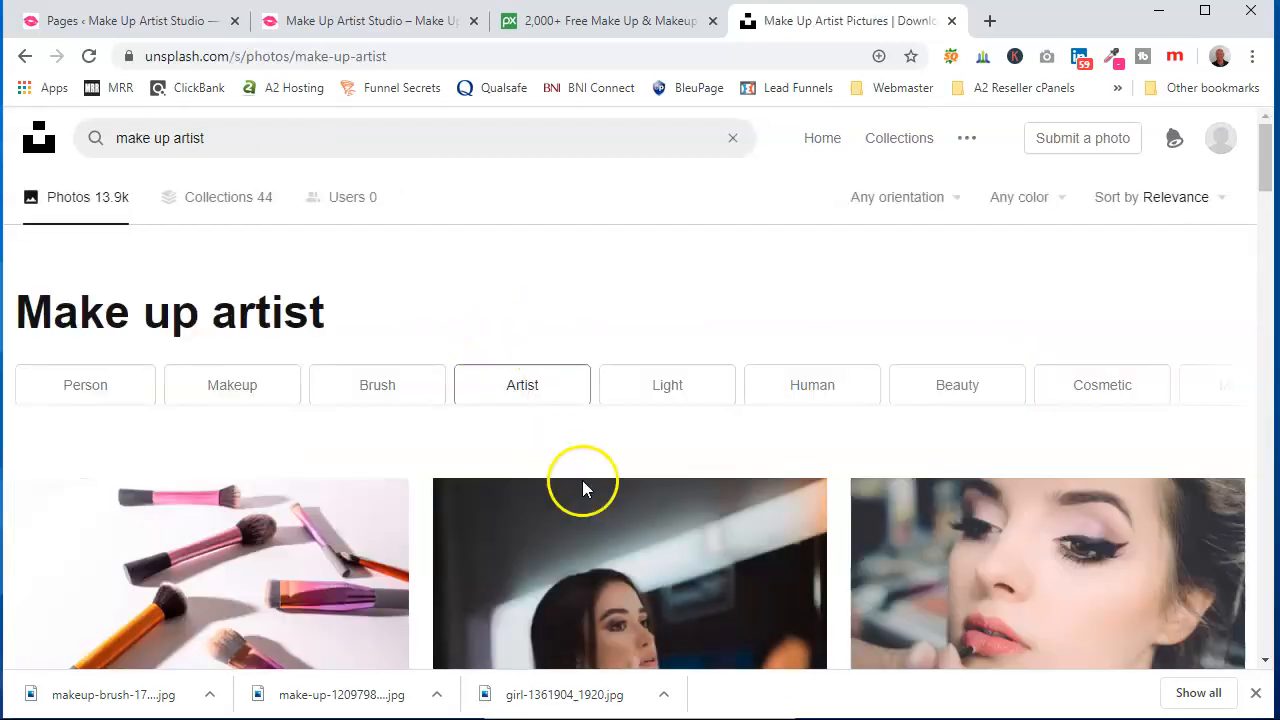
# Scroll through the make up artist photo results
pyautogui.scroll(-2, 548, 457)
pyautogui.scroll(-2, 763, 480)
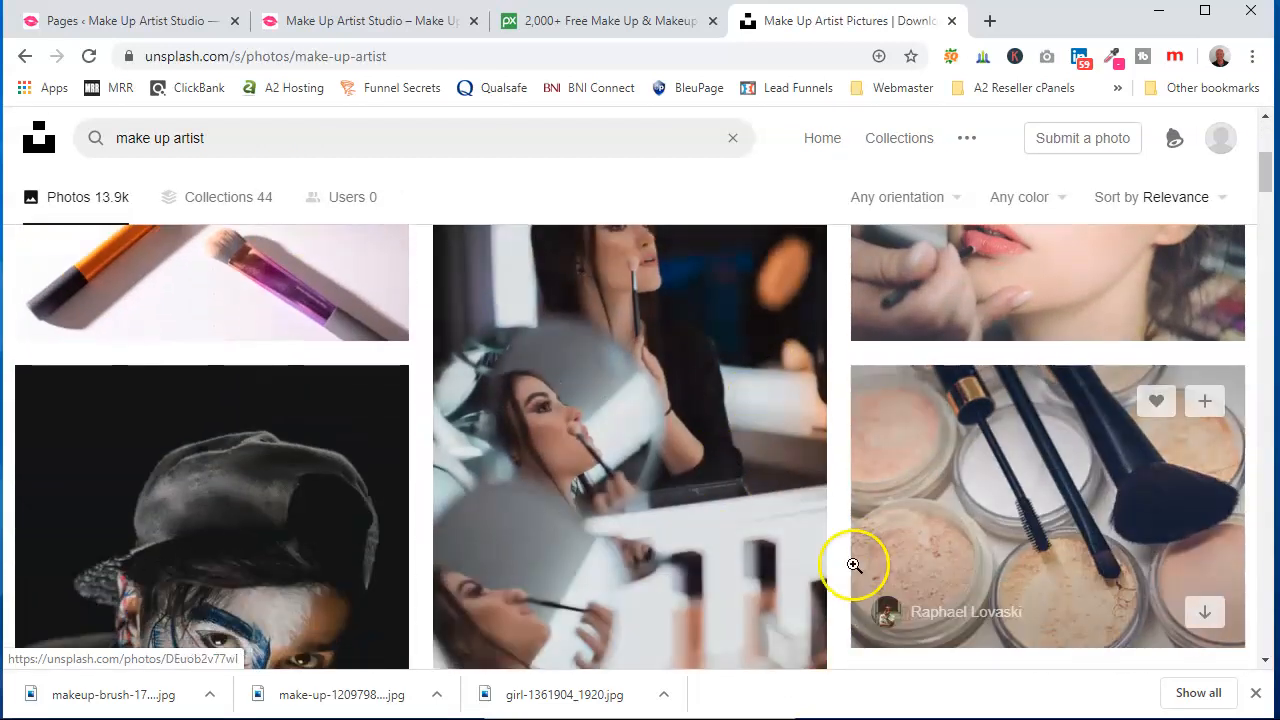
pyautogui.scroll(-7, 708, 460)
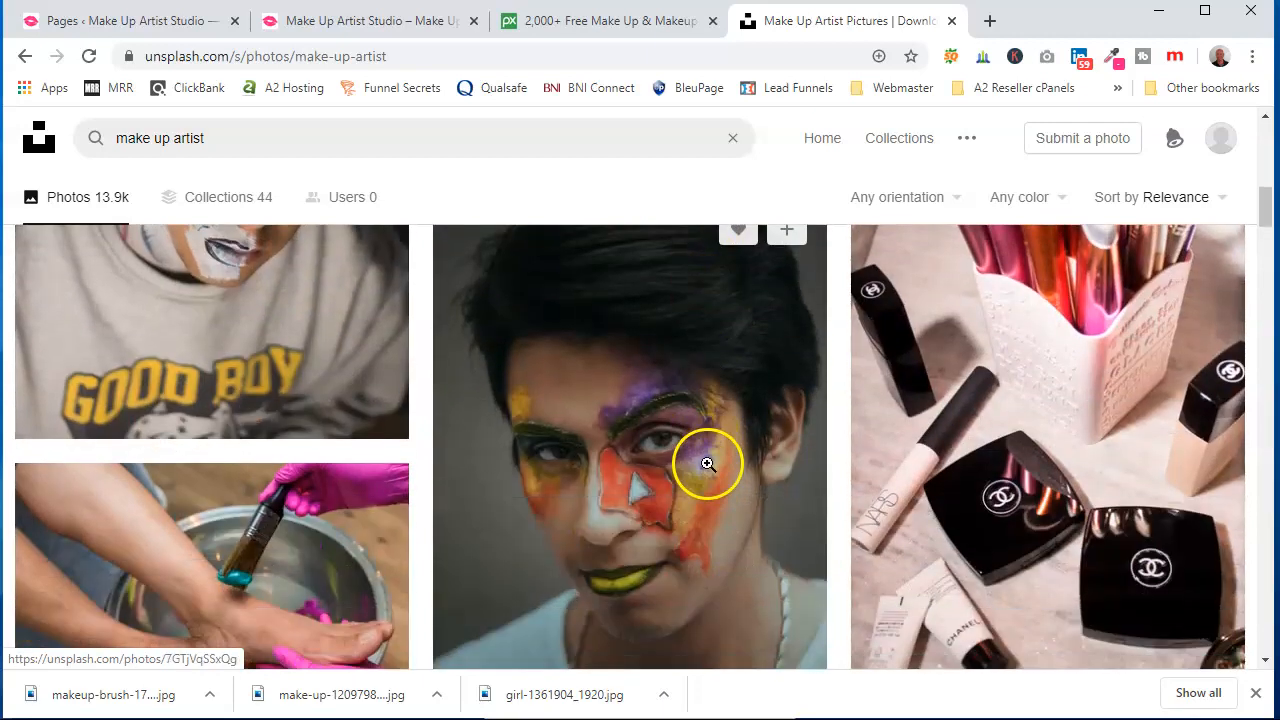
pyautogui.scroll(-6, 977, 413)
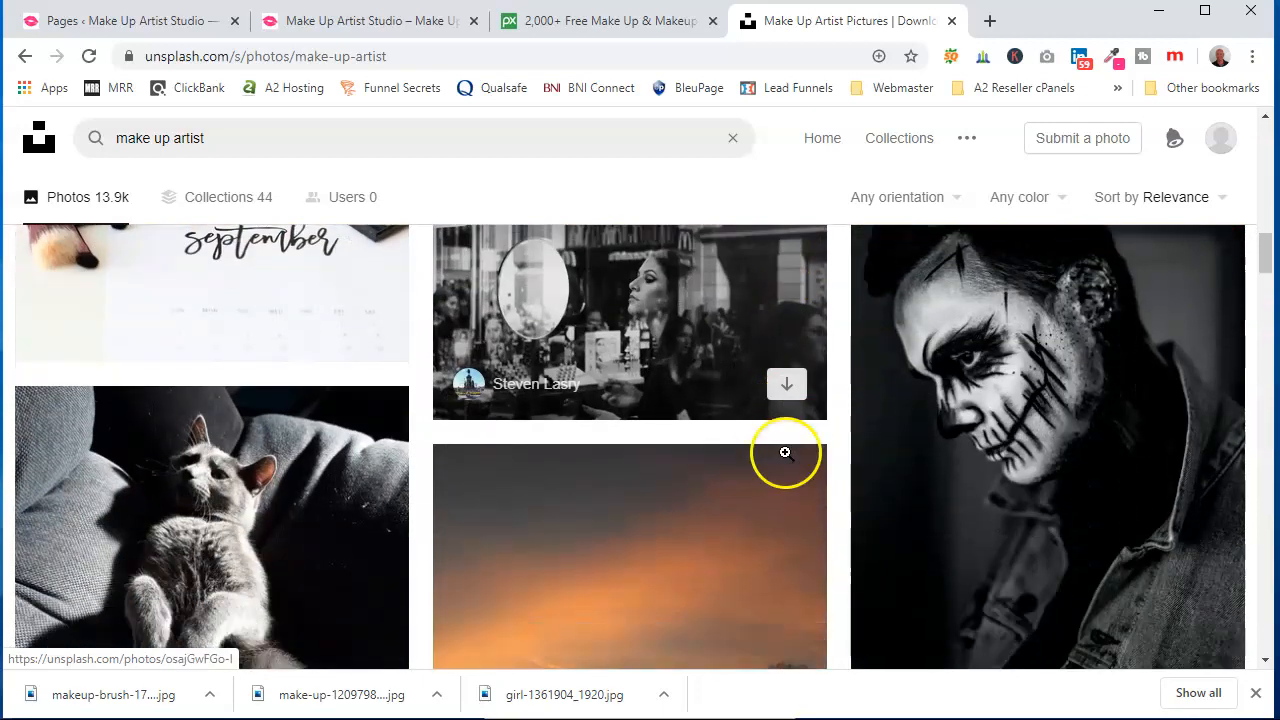
# Change the Unsplash search to "make up" and browse the new results
pyautogui.scroll(6, 611, 466)
pyautogui.click(216, 142)
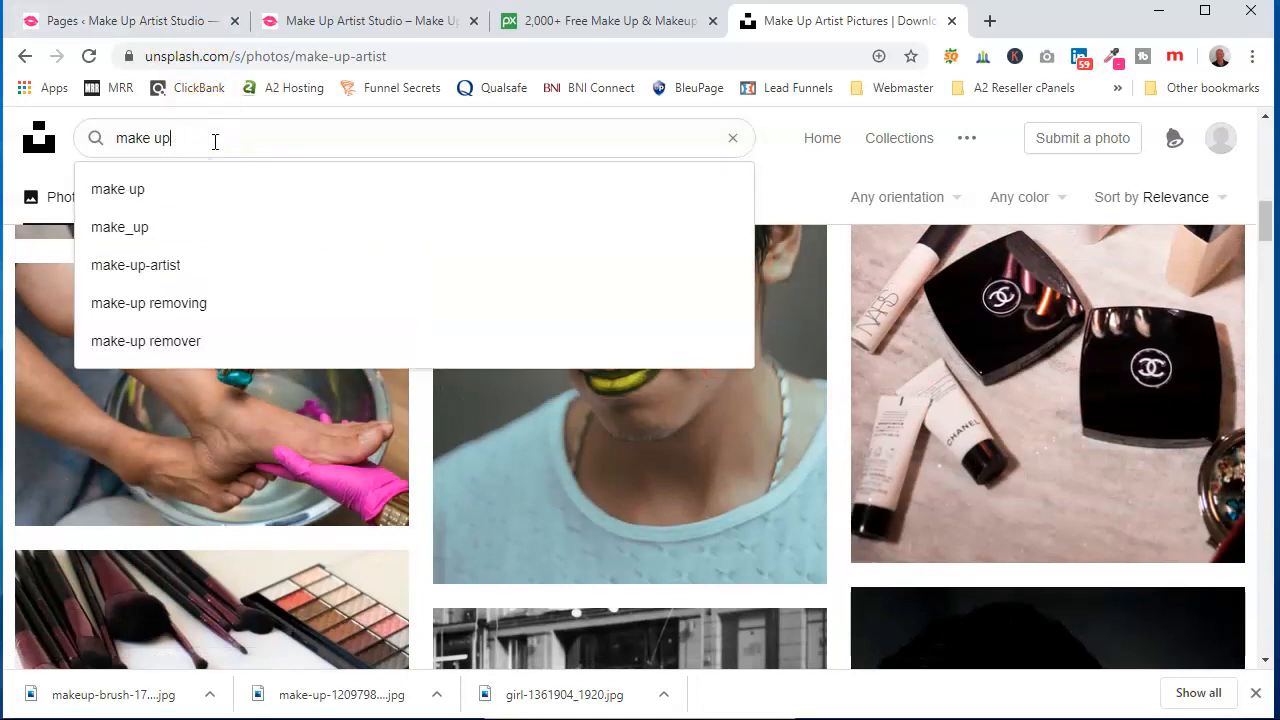
pyautogui.press('Return')
pyautogui.scroll(-3, 700, 300)
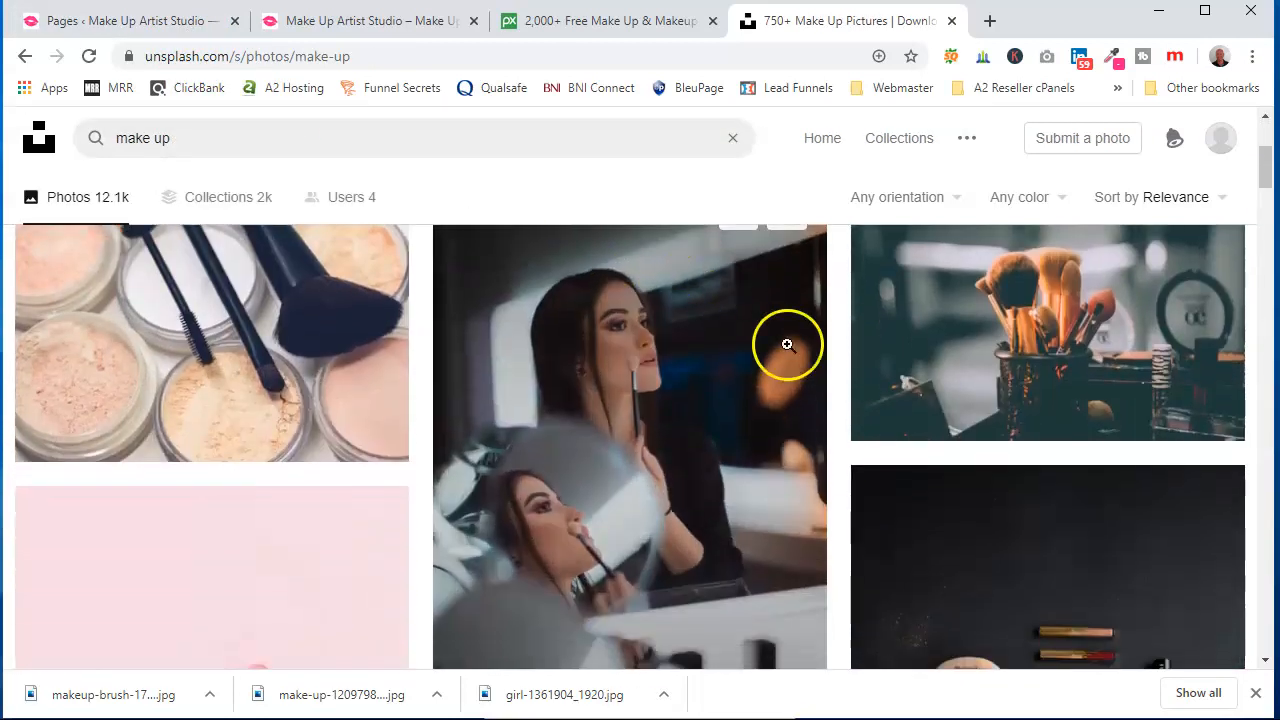
# Download the Unsplash photo of a woman getting lips applied with lipstick and close the photo view
pyautogui.scroll(-2, 912, 506)
pyautogui.scroll(-4, 880, 503)
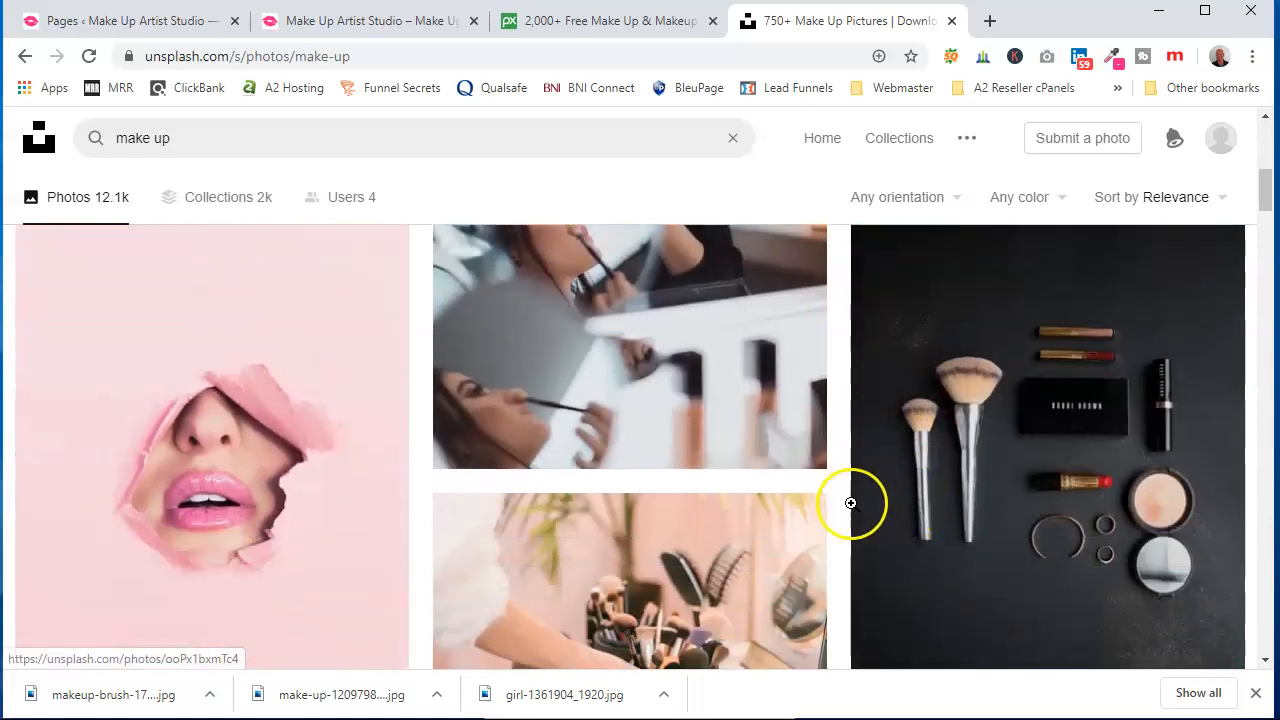
pyautogui.scroll(1, 814, 486)
pyautogui.scroll(-4, 814, 491)
pyautogui.scroll(-2, 783, 551)
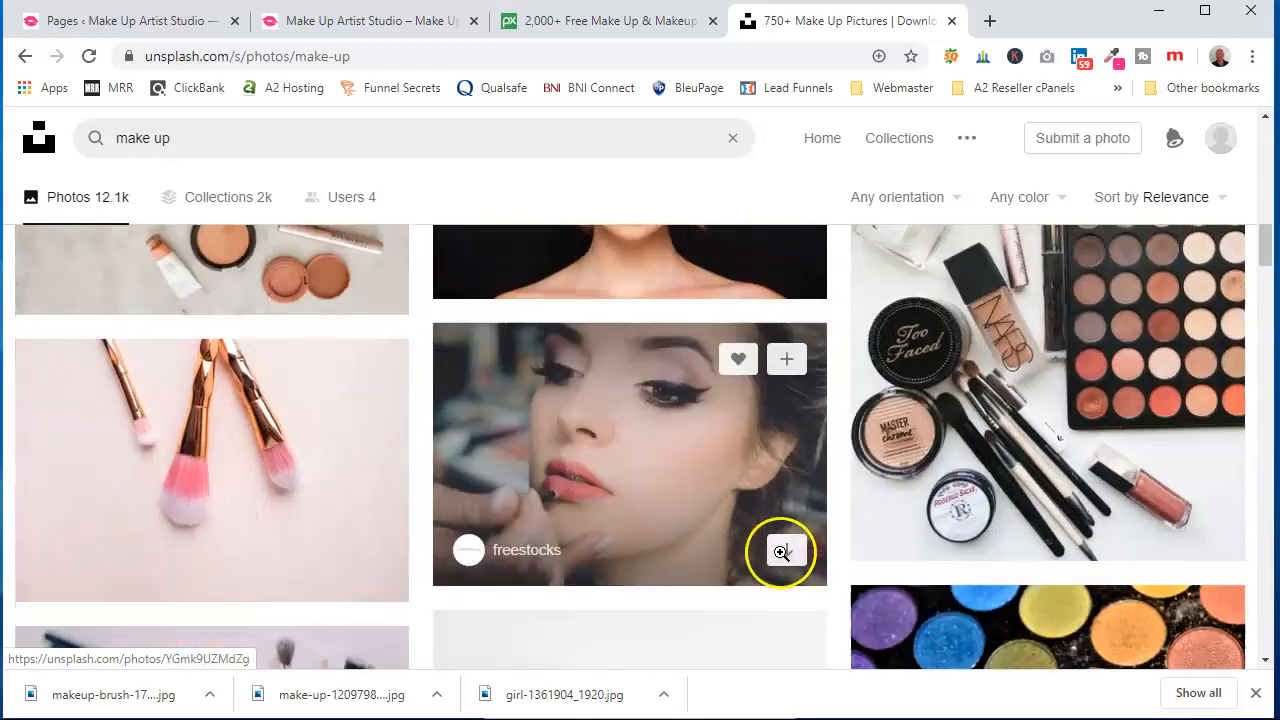
pyautogui.click(617, 418)
pyautogui.click(782, 412)
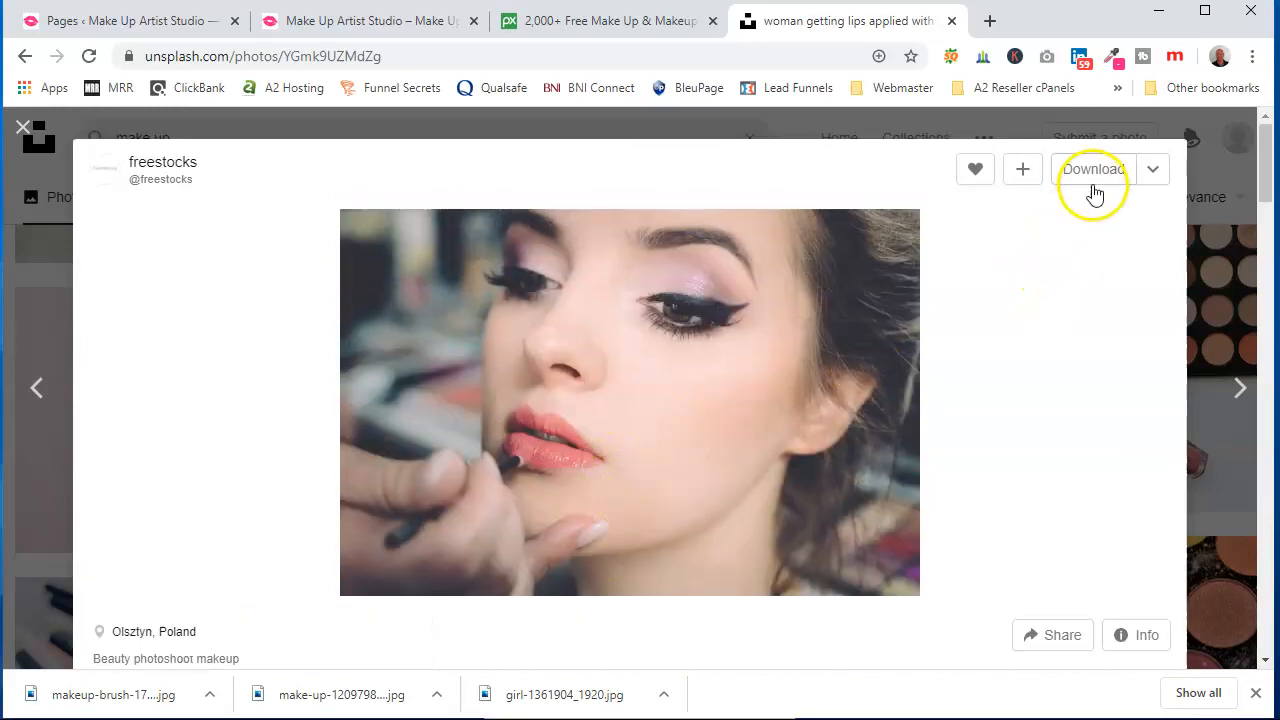
pyautogui.click(1094, 170)
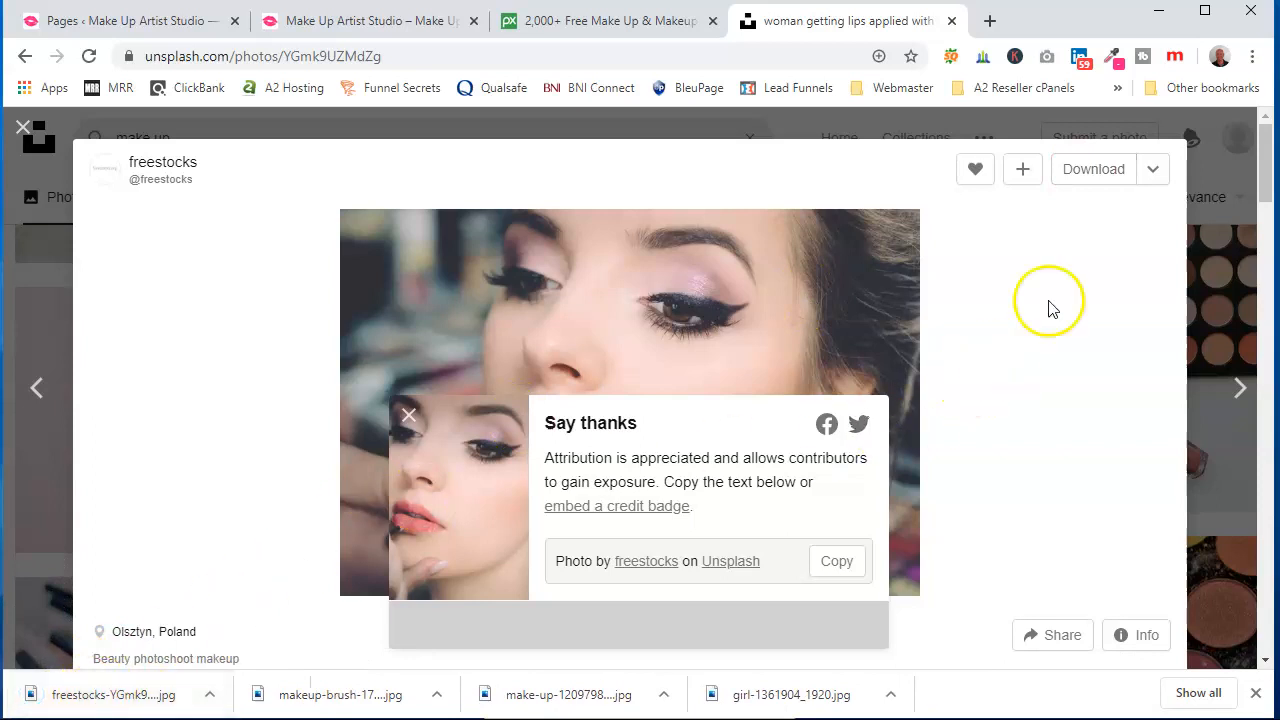
pyautogui.click(814, 118)
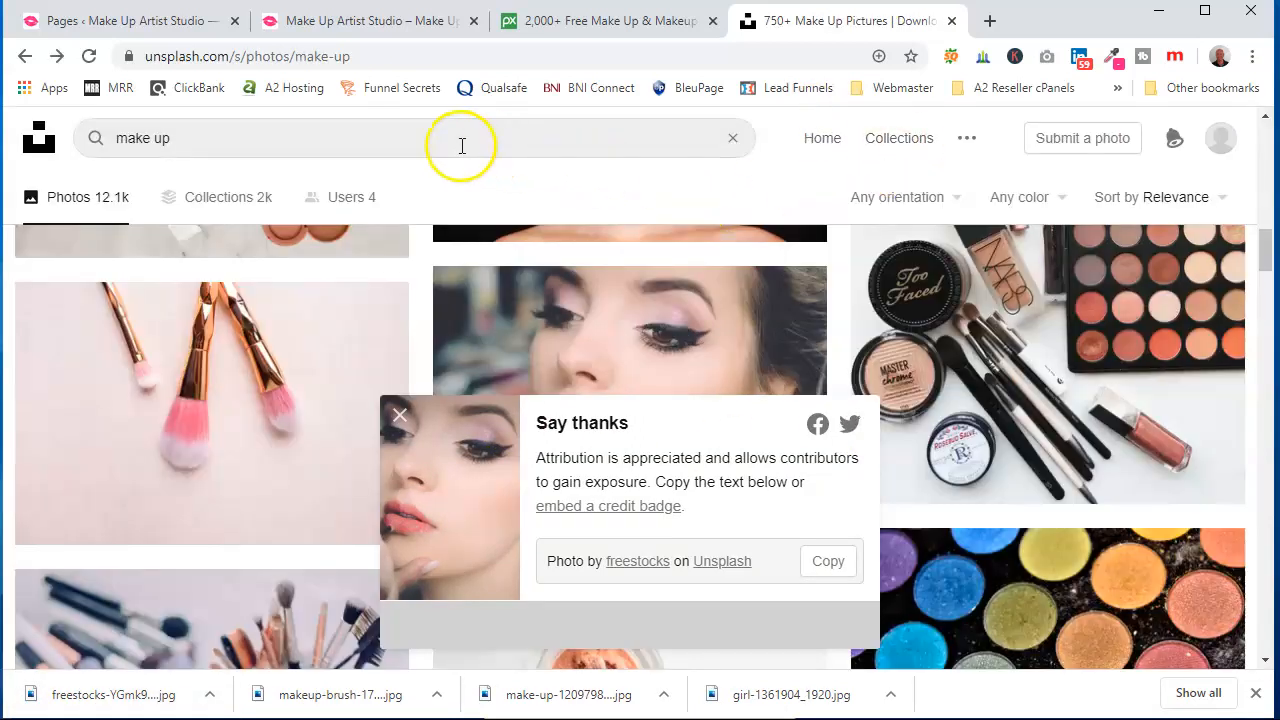
# Search Unsplash for "wedding make up" photos
pyautogui.click(462, 145)
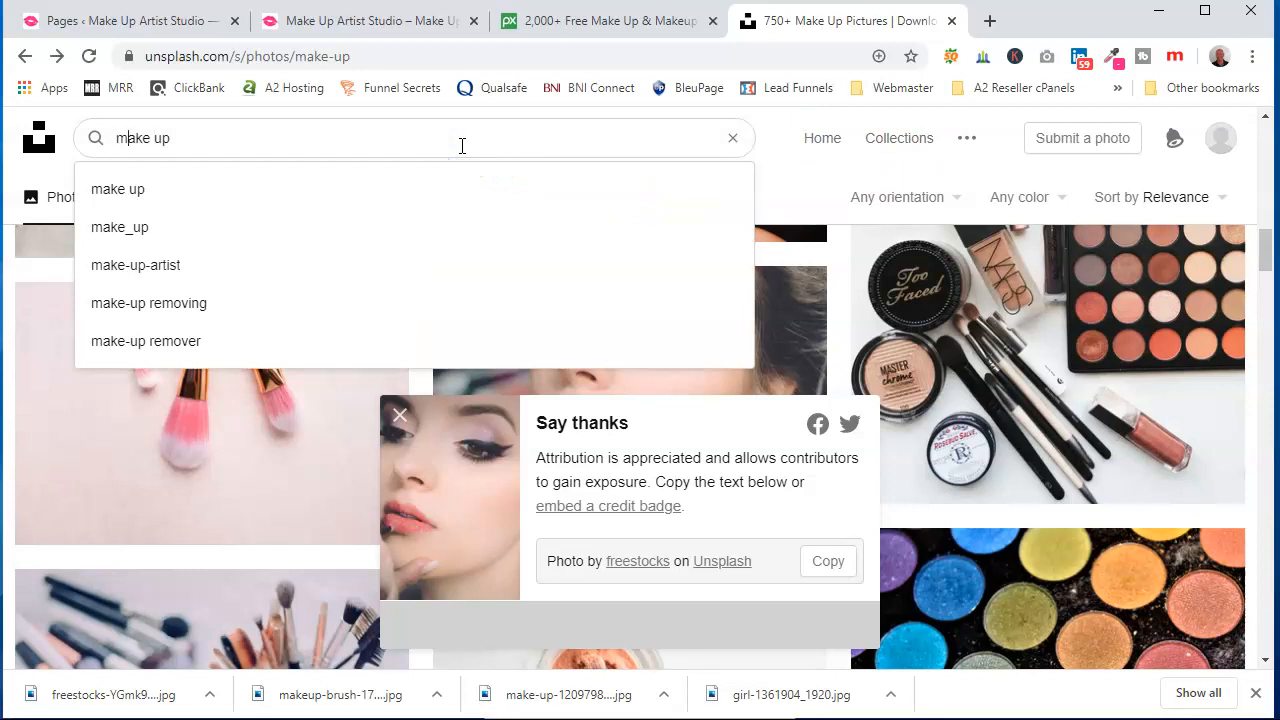
pyautogui.write('wedding')
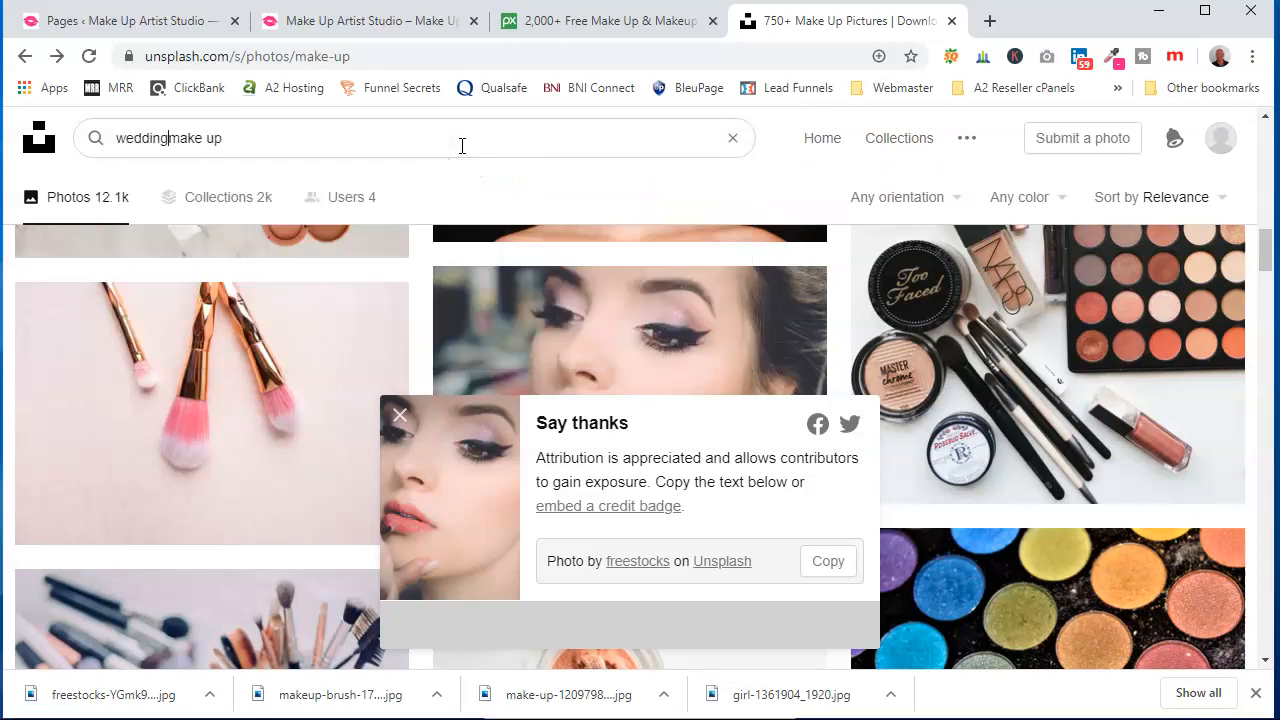
pyautogui.press('Return')
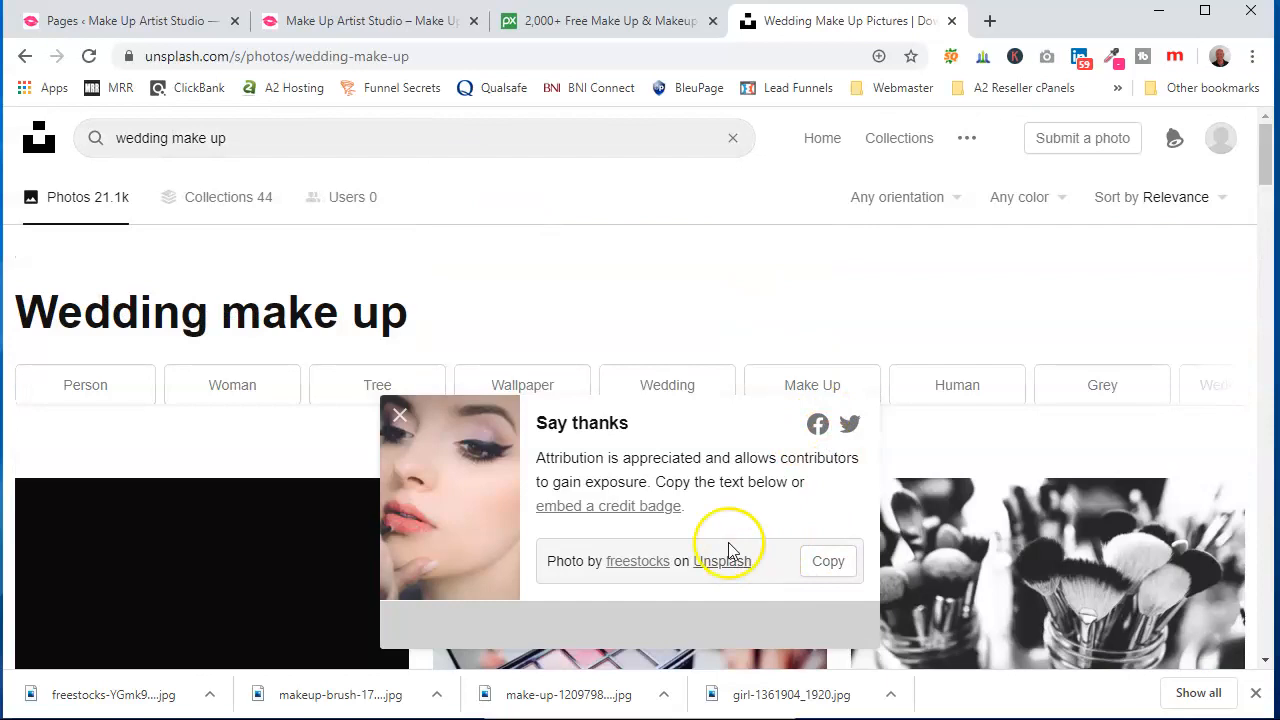
# Download the photo of a make-up artist applying powder to a bride in a white lace dress
pyautogui.click(398, 415)
pyautogui.scroll(-2, 575, 355)
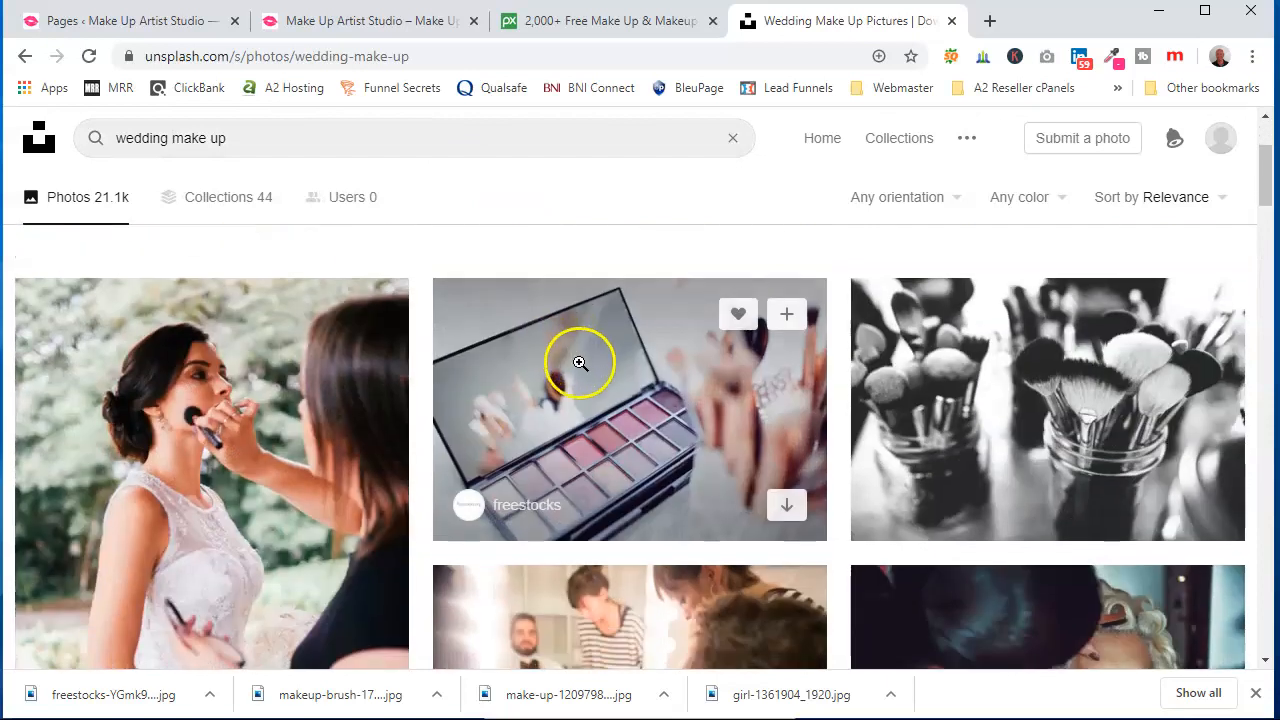
pyautogui.scroll(-2, 580, 363)
pyautogui.click(199, 373)
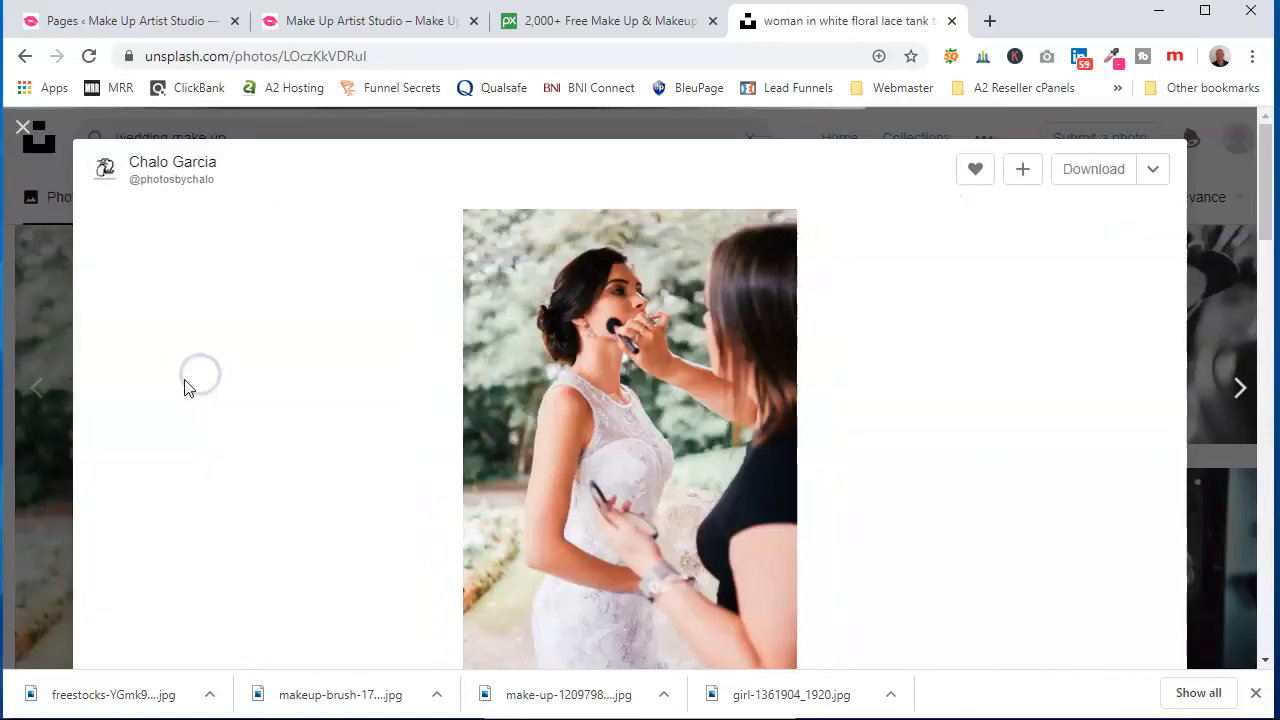
pyautogui.click(1084, 172)
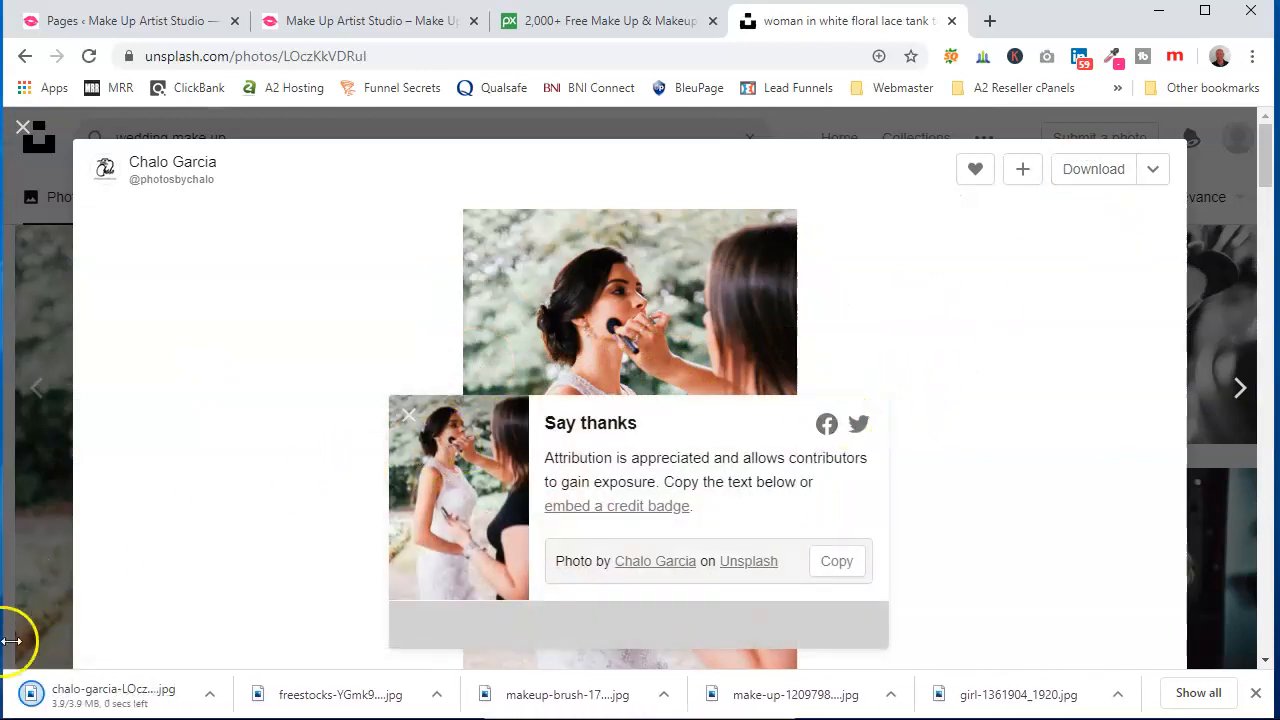
pyautogui.click(410, 416)
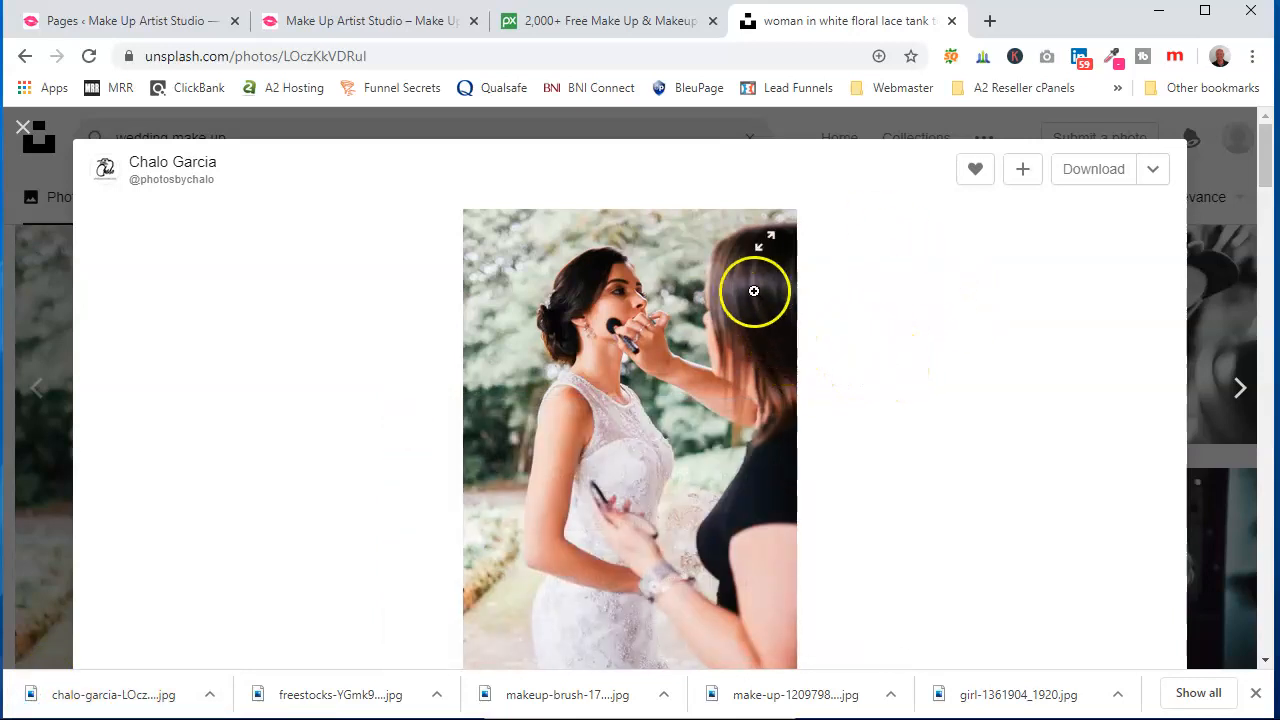
# Close the Unsplash and Pixabay tabs and open canva.com in a new tab
pyautogui.click(950, 21)
pyautogui.click(714, 21)
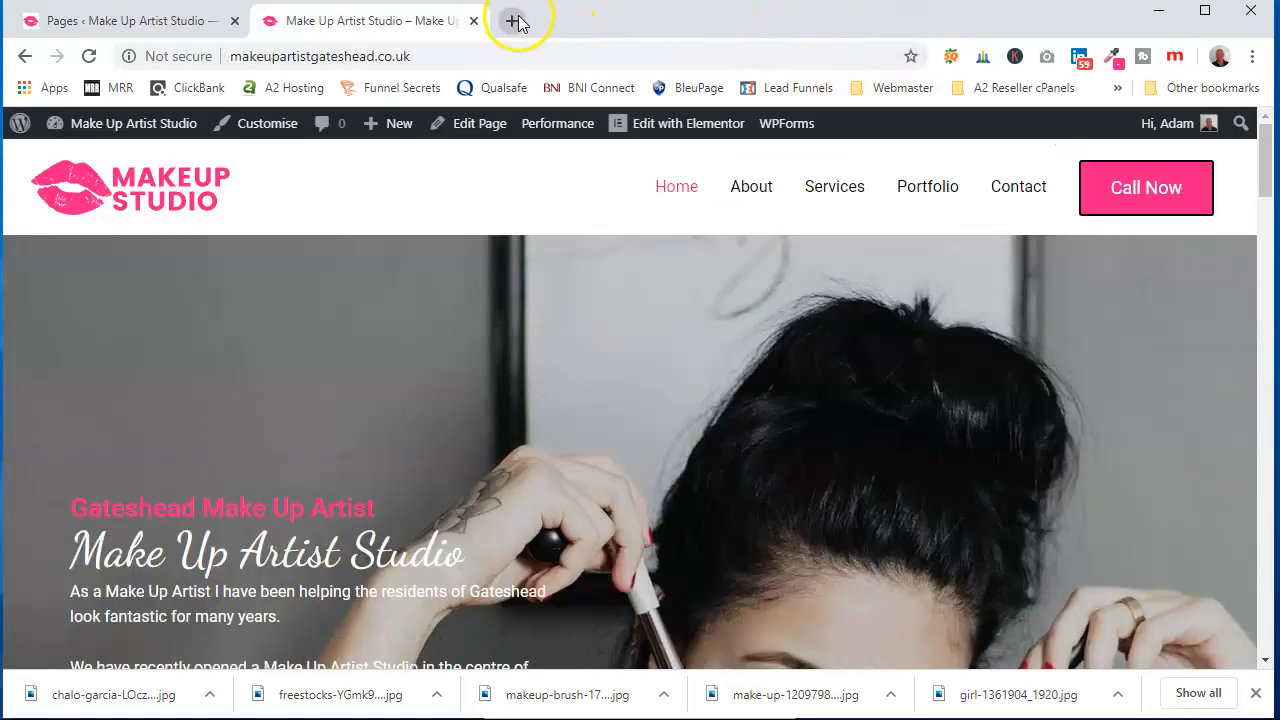
pyautogui.click(513, 21)
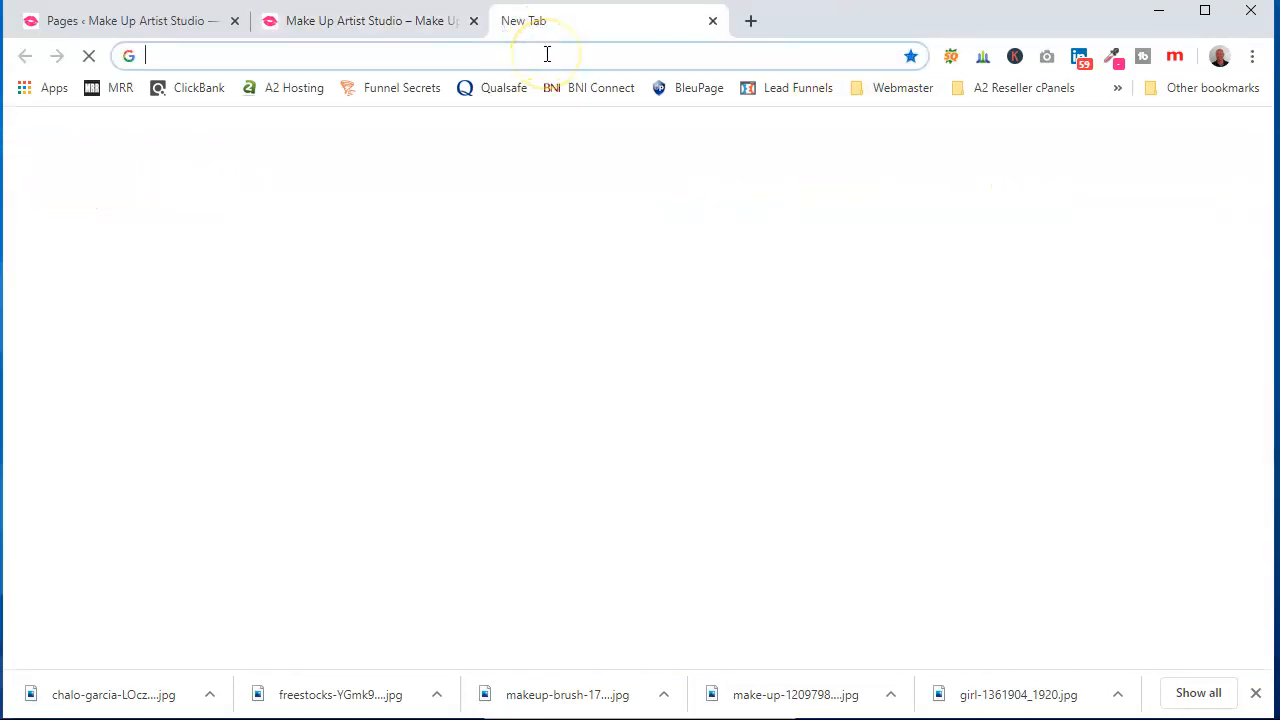
pyautogui.write('canva')
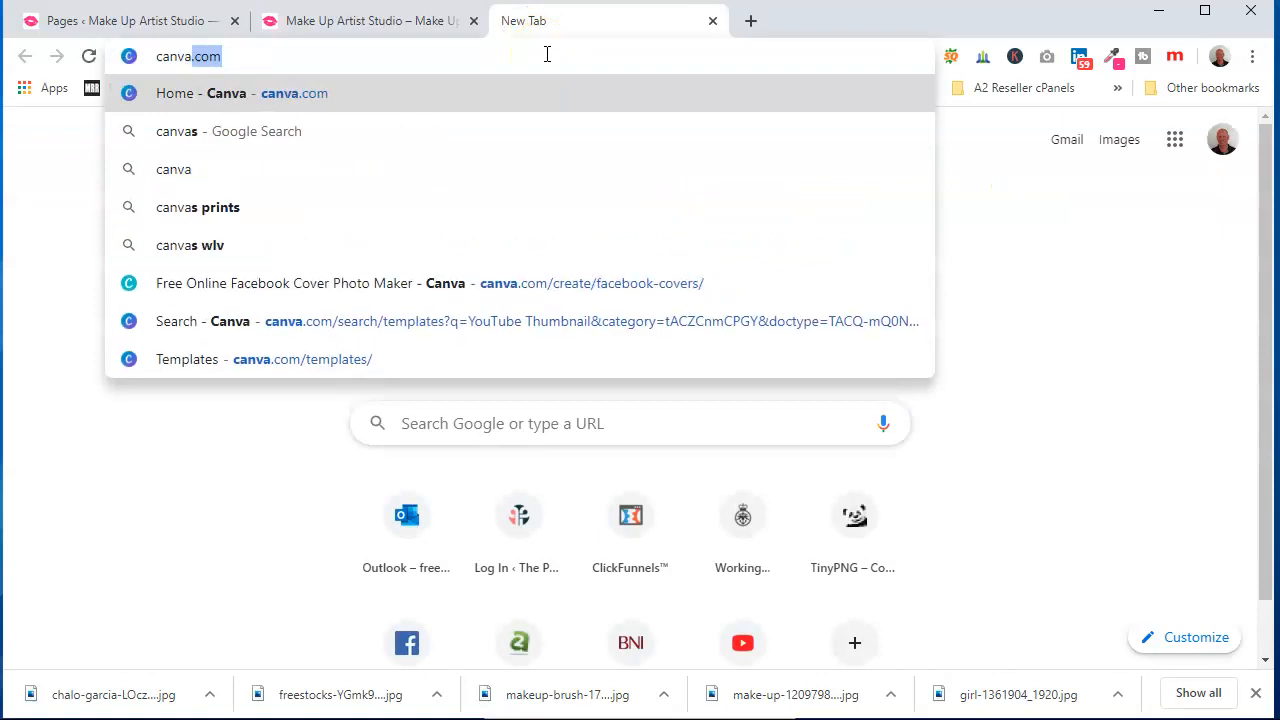
pyautogui.write('.com')
pyautogui.press('Return')
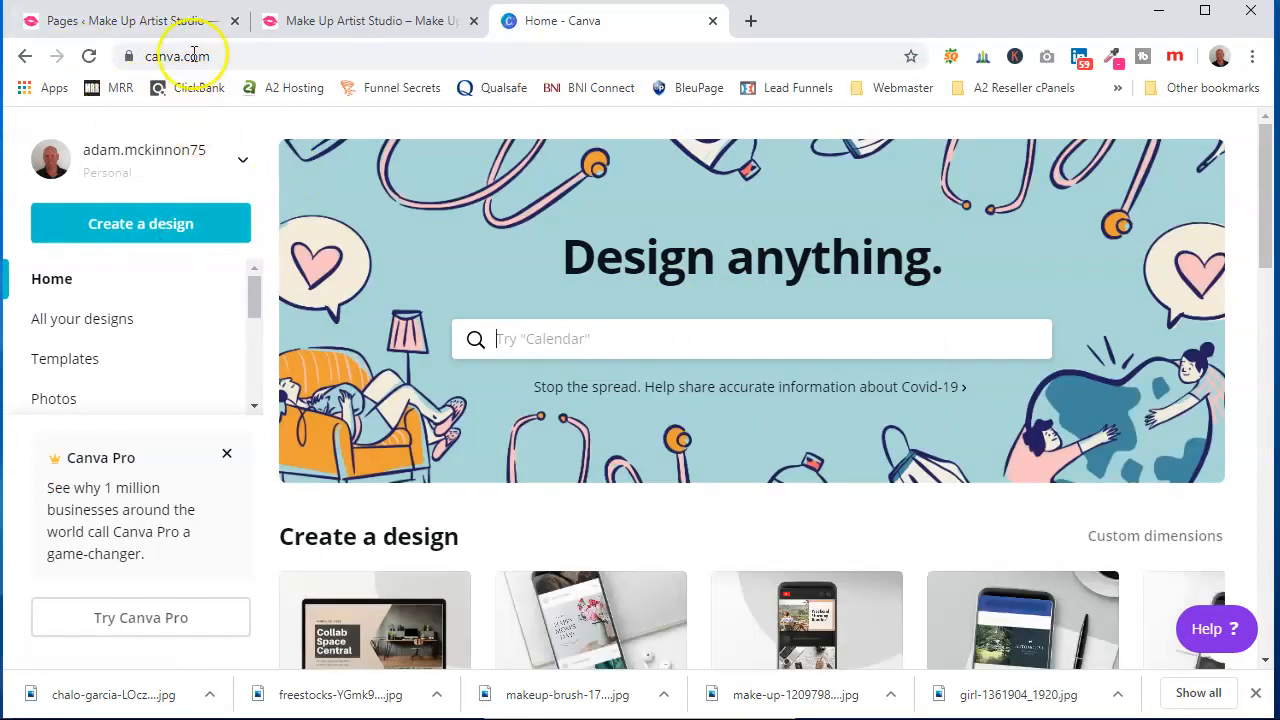
# Open the Home page in Elementor from the WordPress pages list
pyautogui.click(166, 22)
pyautogui.scroll(-3, 420, 429)
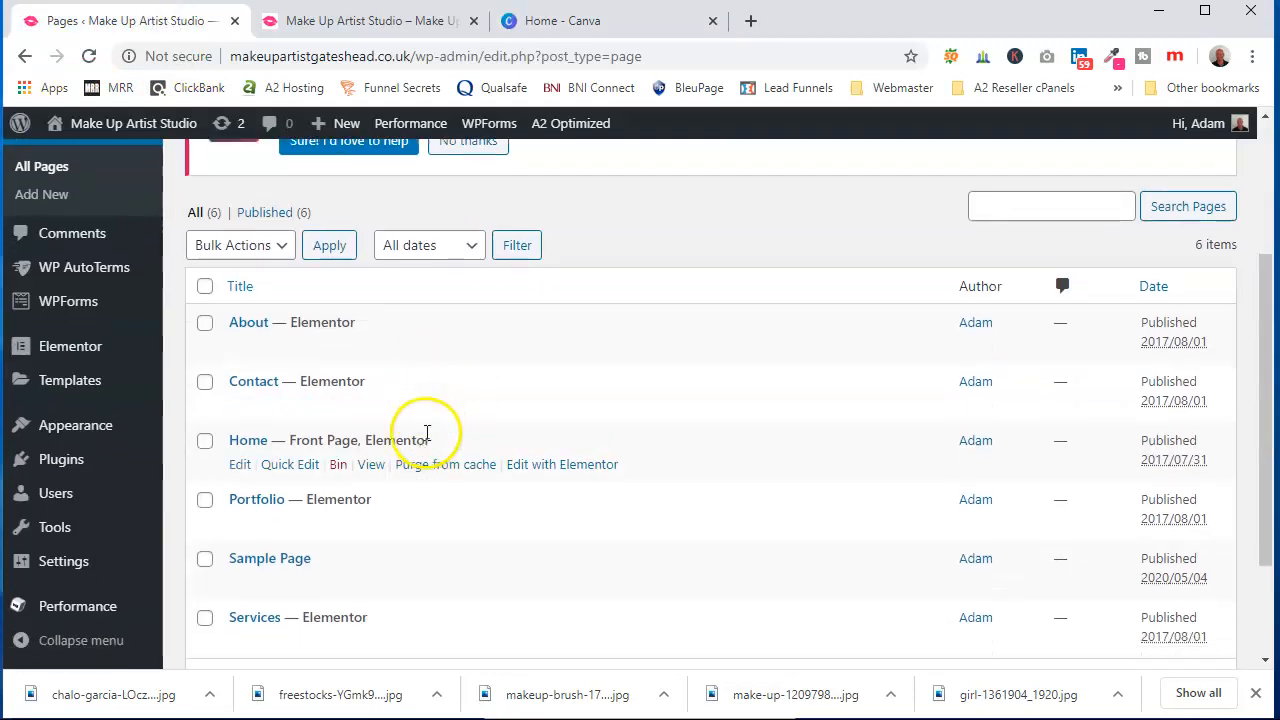
pyautogui.scroll(1, 500, 417)
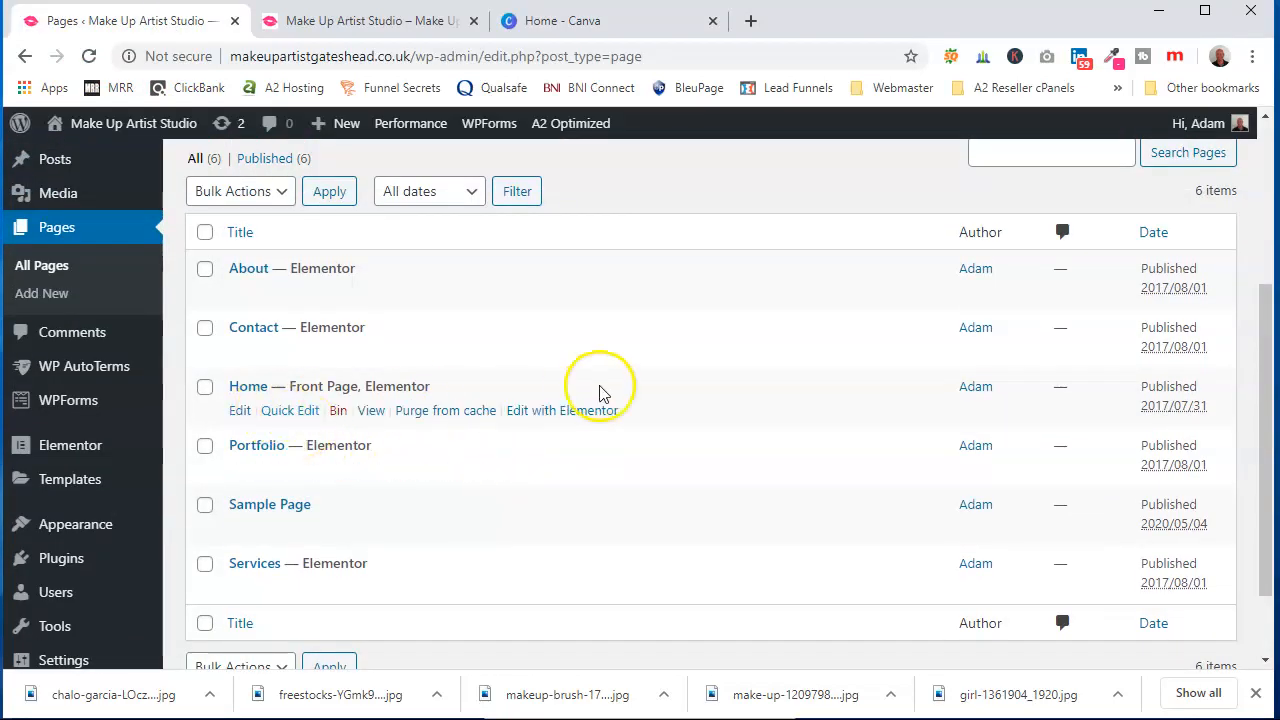
pyautogui.click(576, 411)
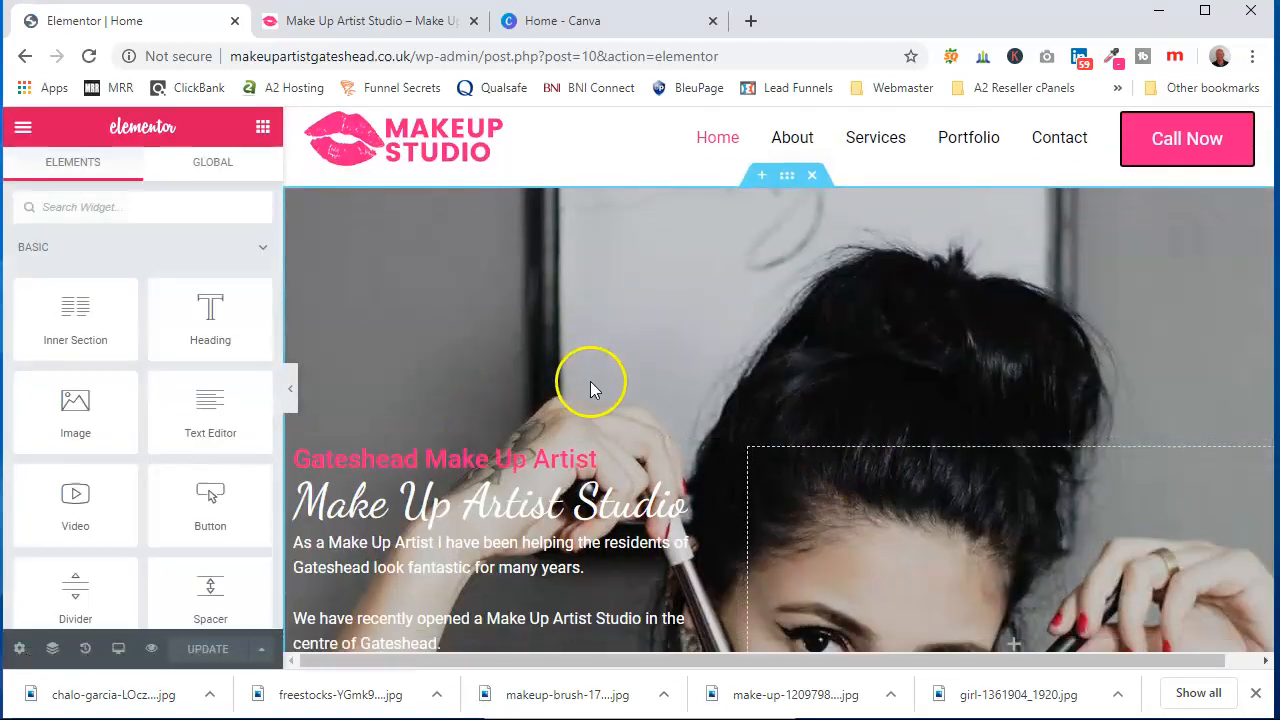
# Inspect the hero section's current background image in the media library
pyautogui.scroll(-2, 786, 389)
pyautogui.scroll(2, 734, 309)
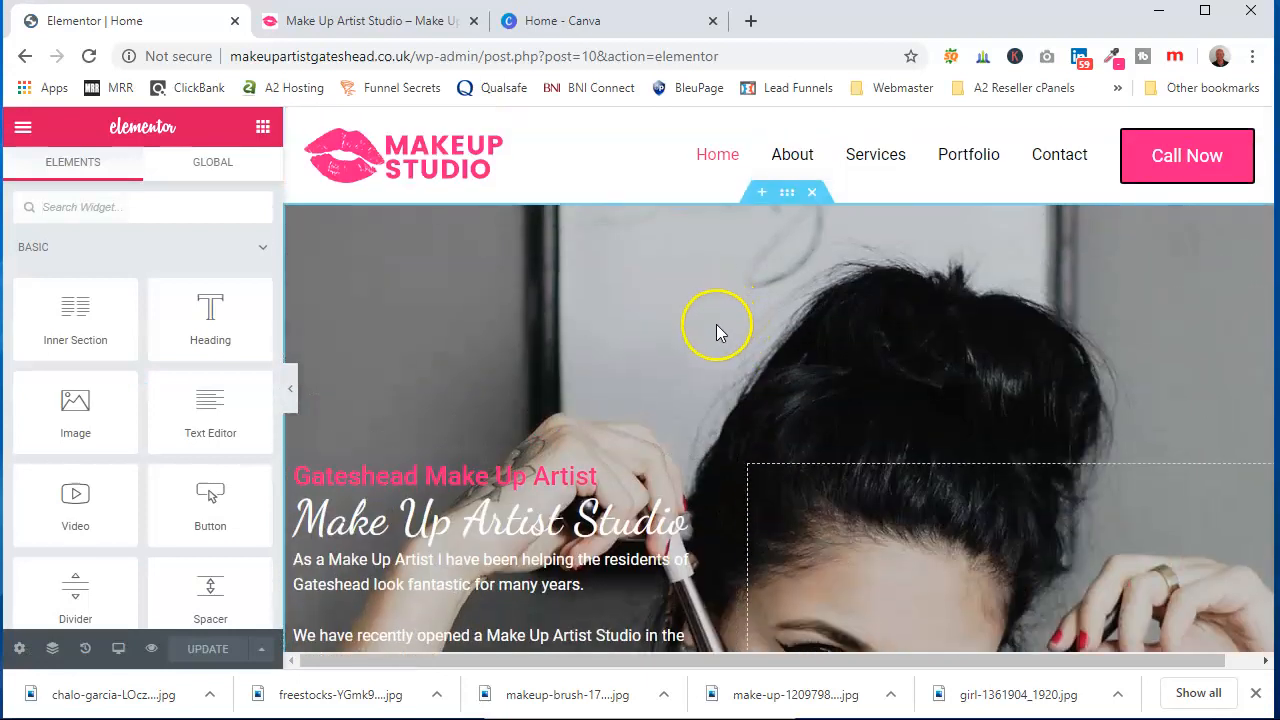
pyautogui.click(786, 195)
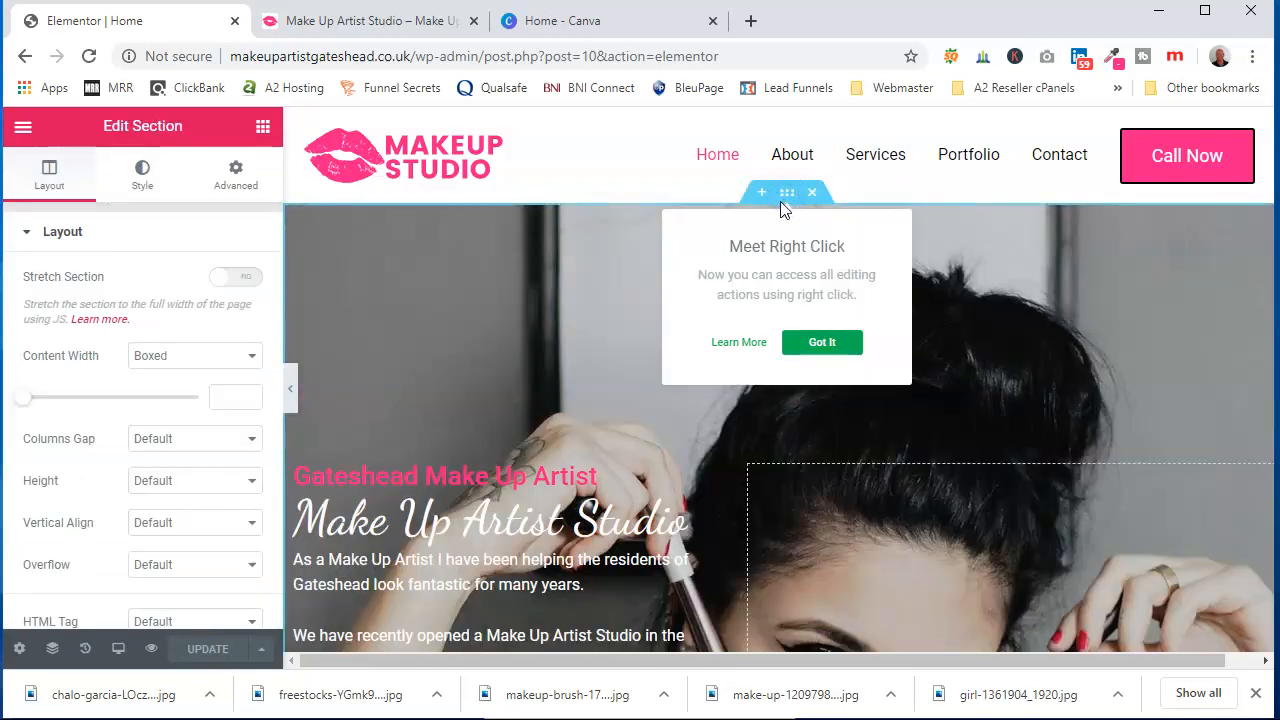
pyautogui.click(143, 175)
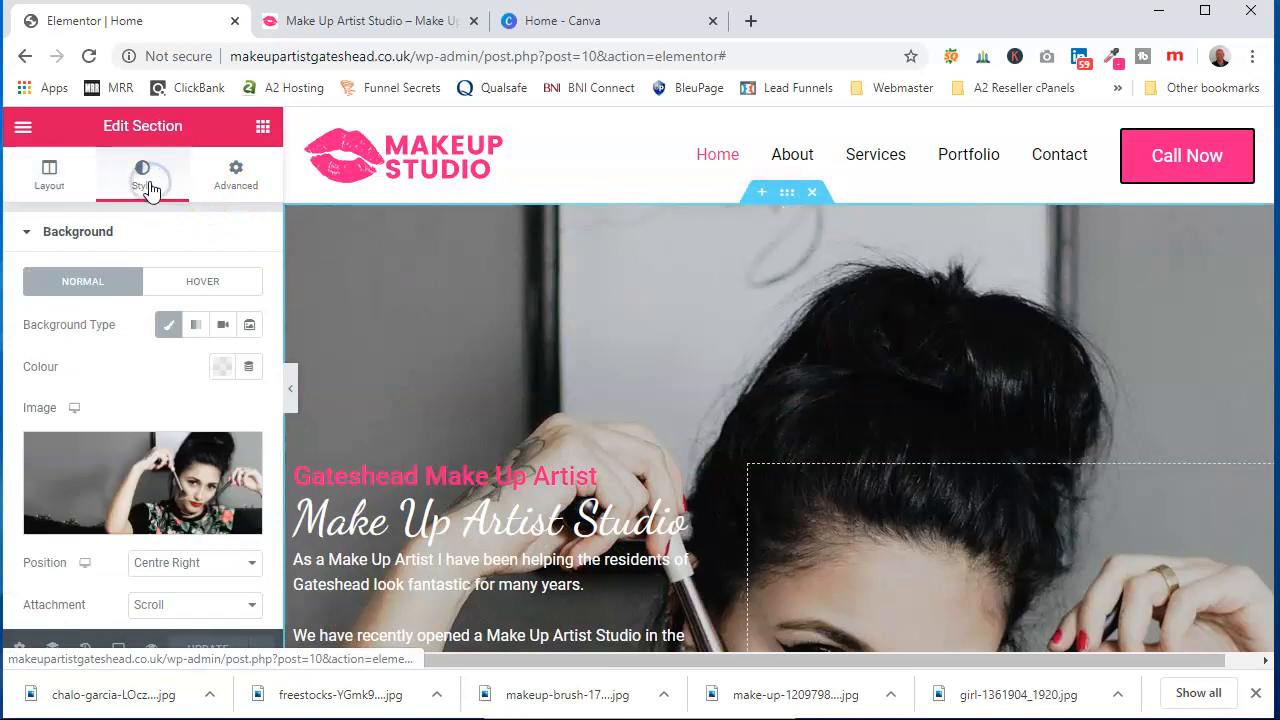
pyautogui.click(132, 473)
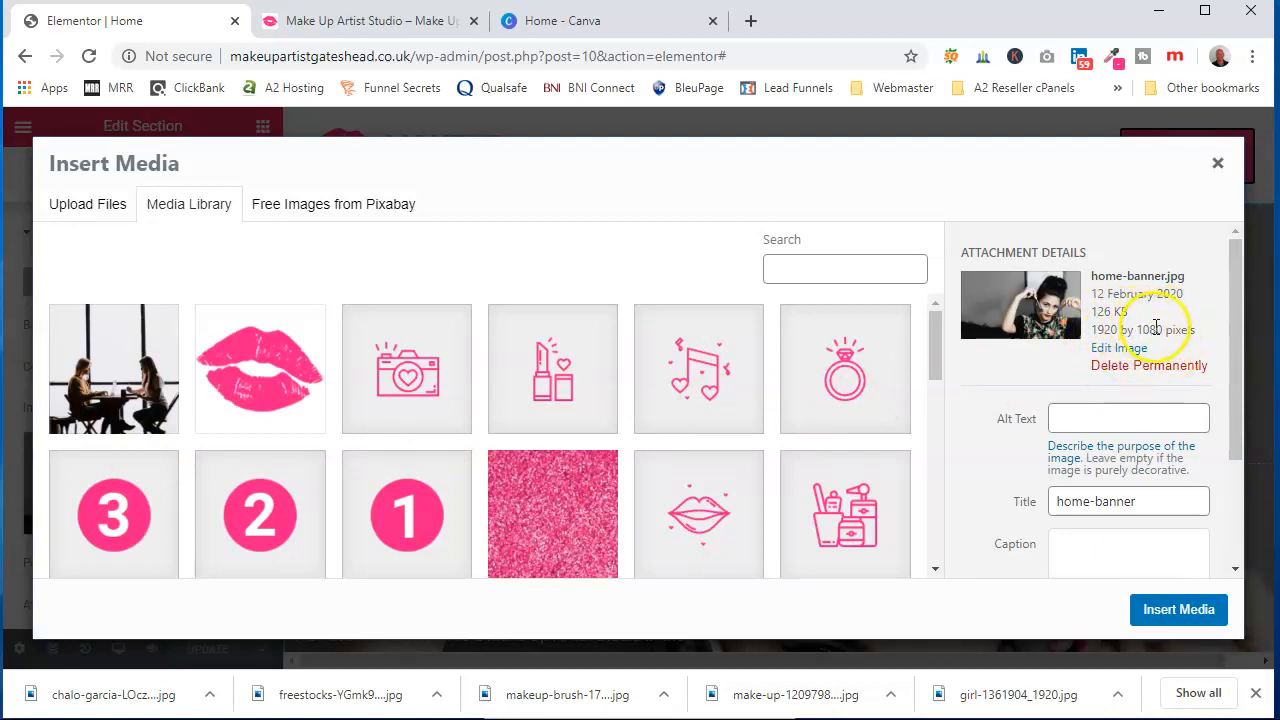
# Create a new Canva design with custom dimensions of 1920 × 1080 px
pyautogui.click(599, 27)
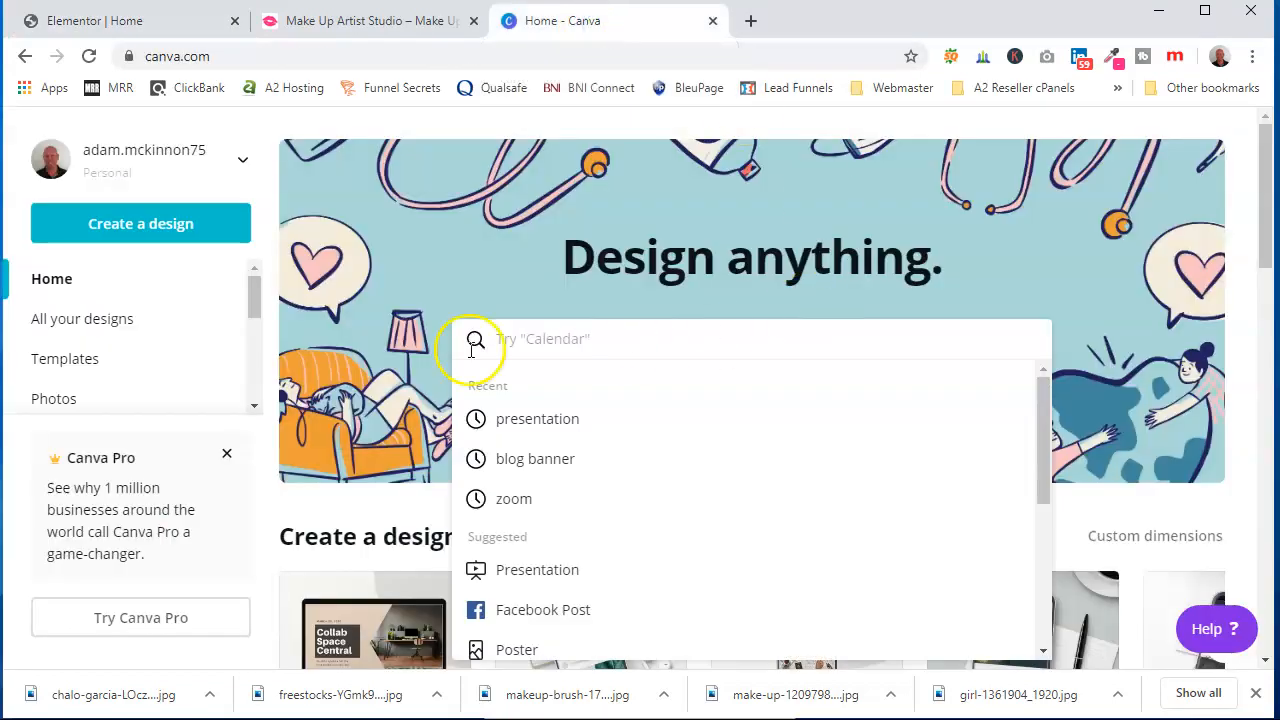
pyautogui.click(175, 218)
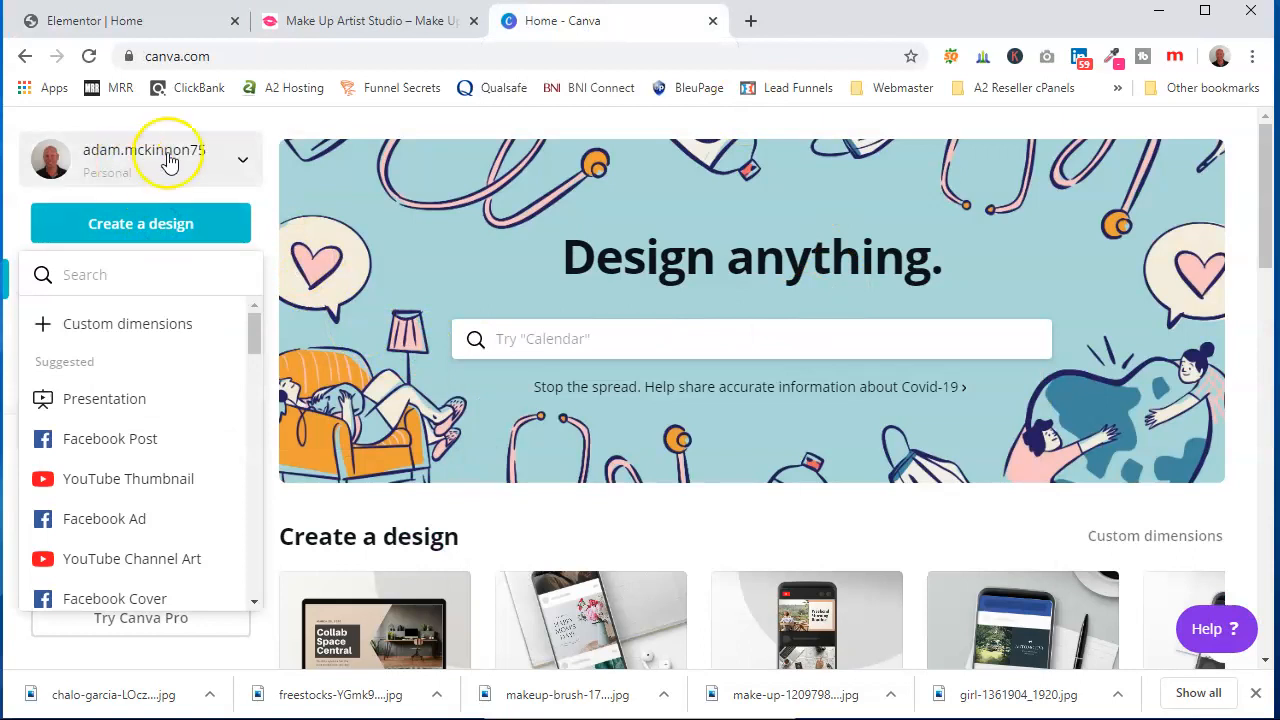
pyautogui.click(117, 328)
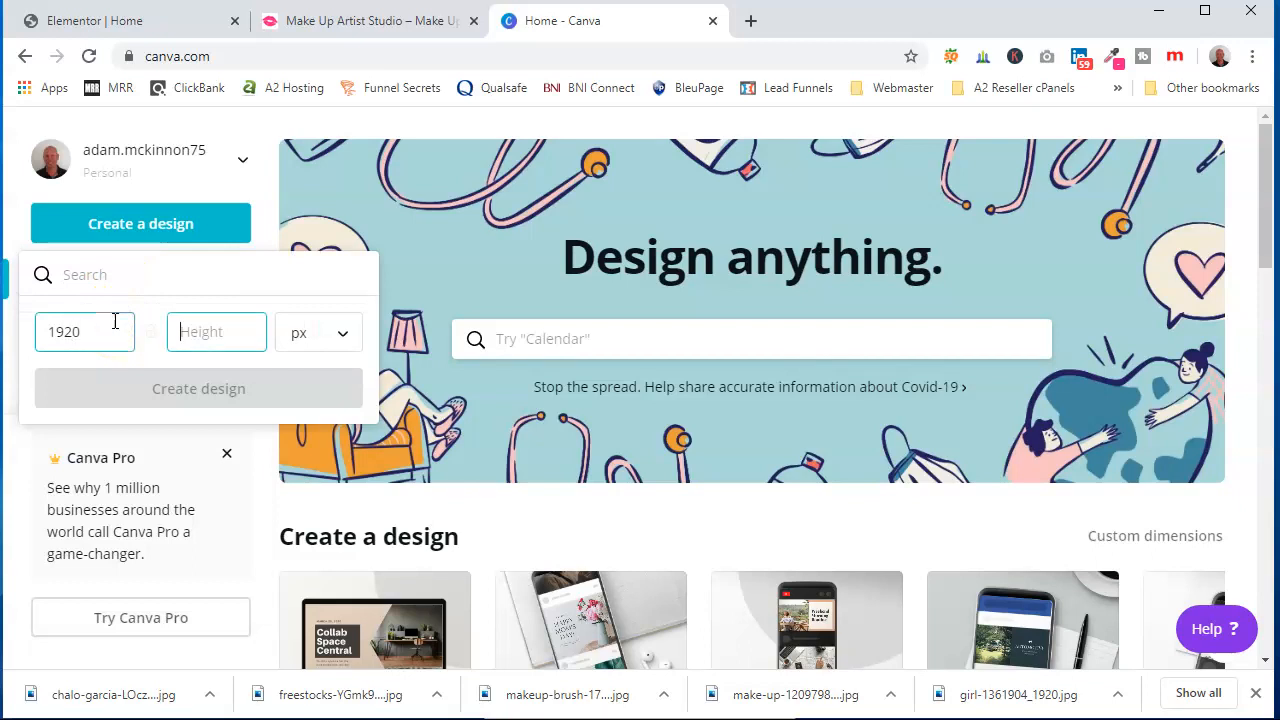
pyautogui.write('1080')
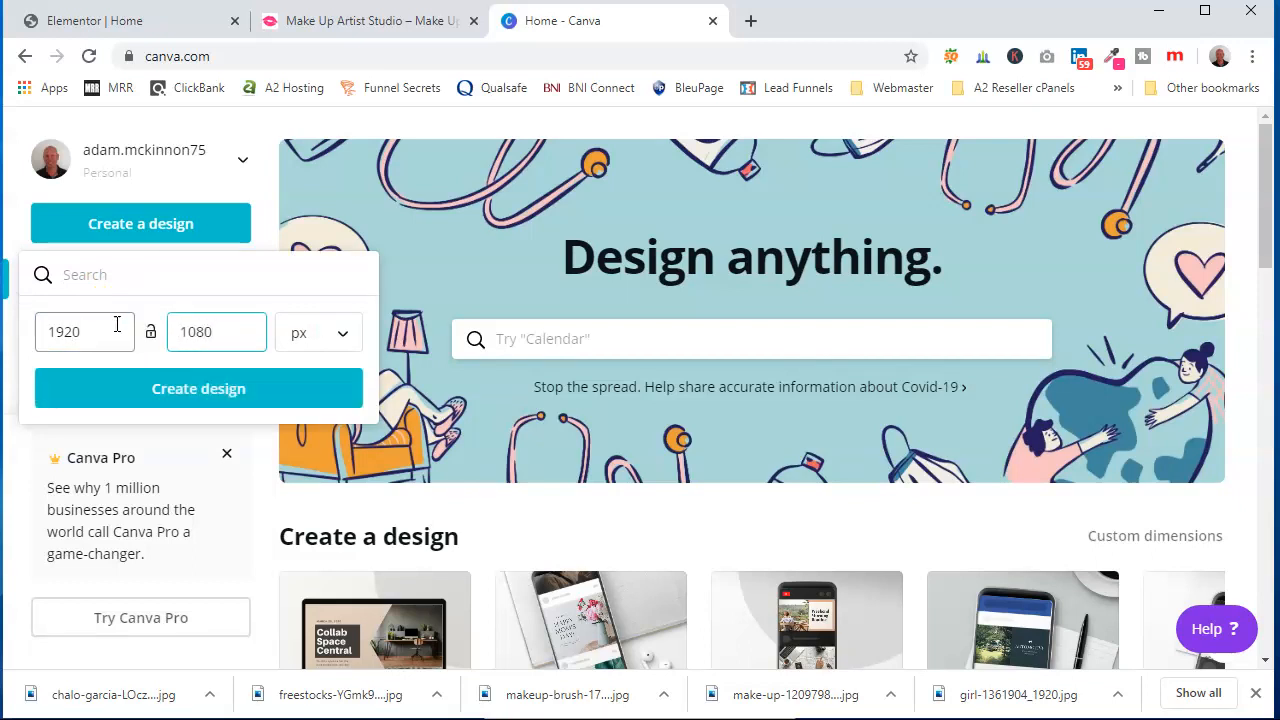
pyautogui.click(205, 392)
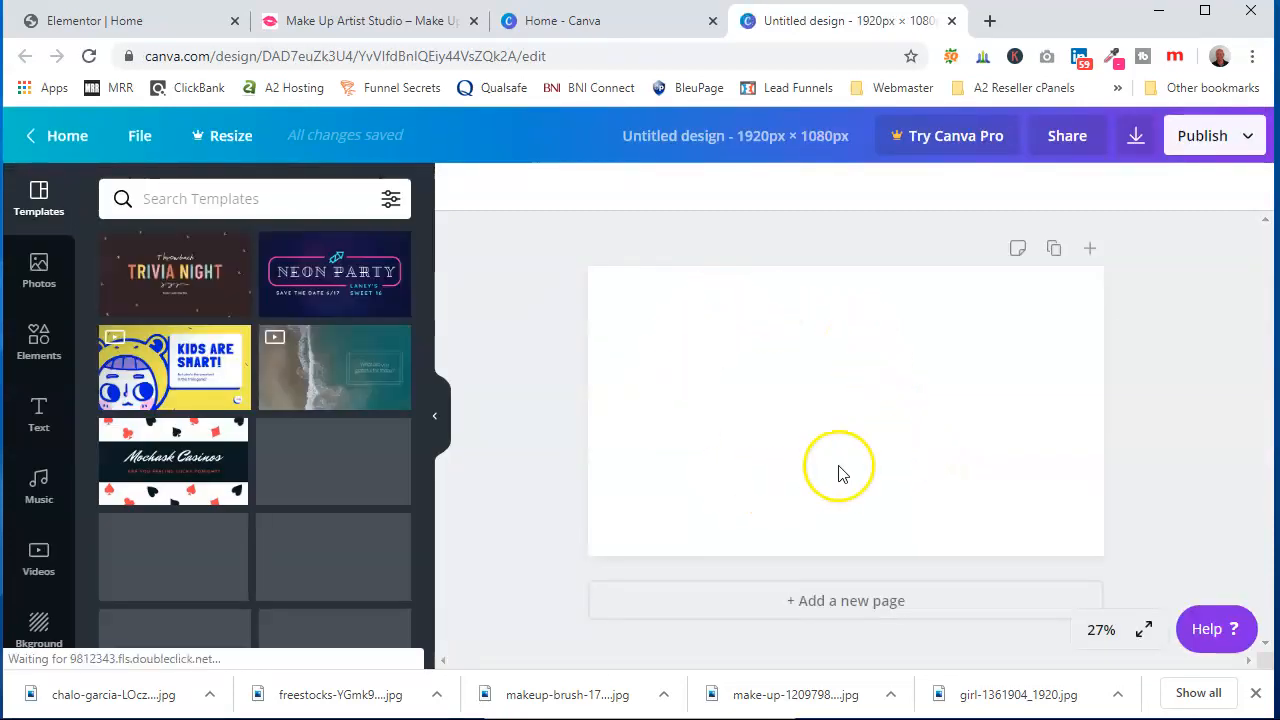
# Upload the downloaded makeup-brush photo to Canva and add it to the design
pyautogui.scroll(-1, 40, 455)
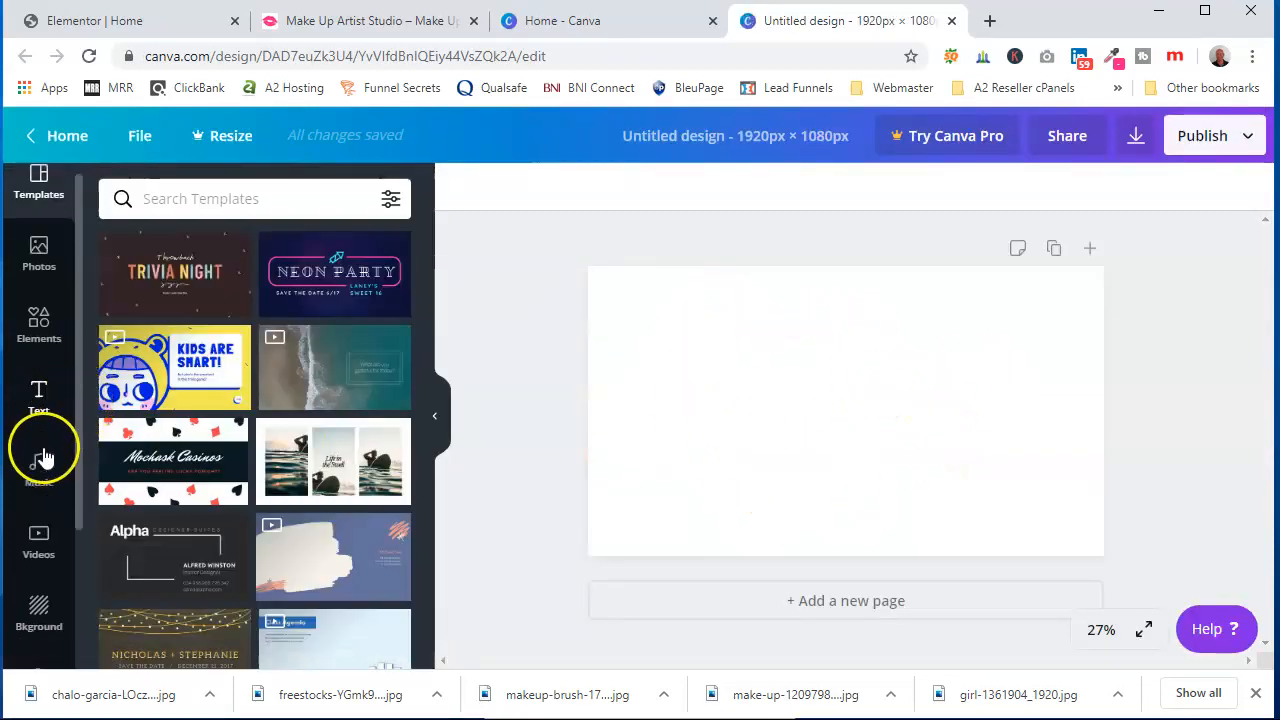
pyautogui.scroll(-3, 42, 456)
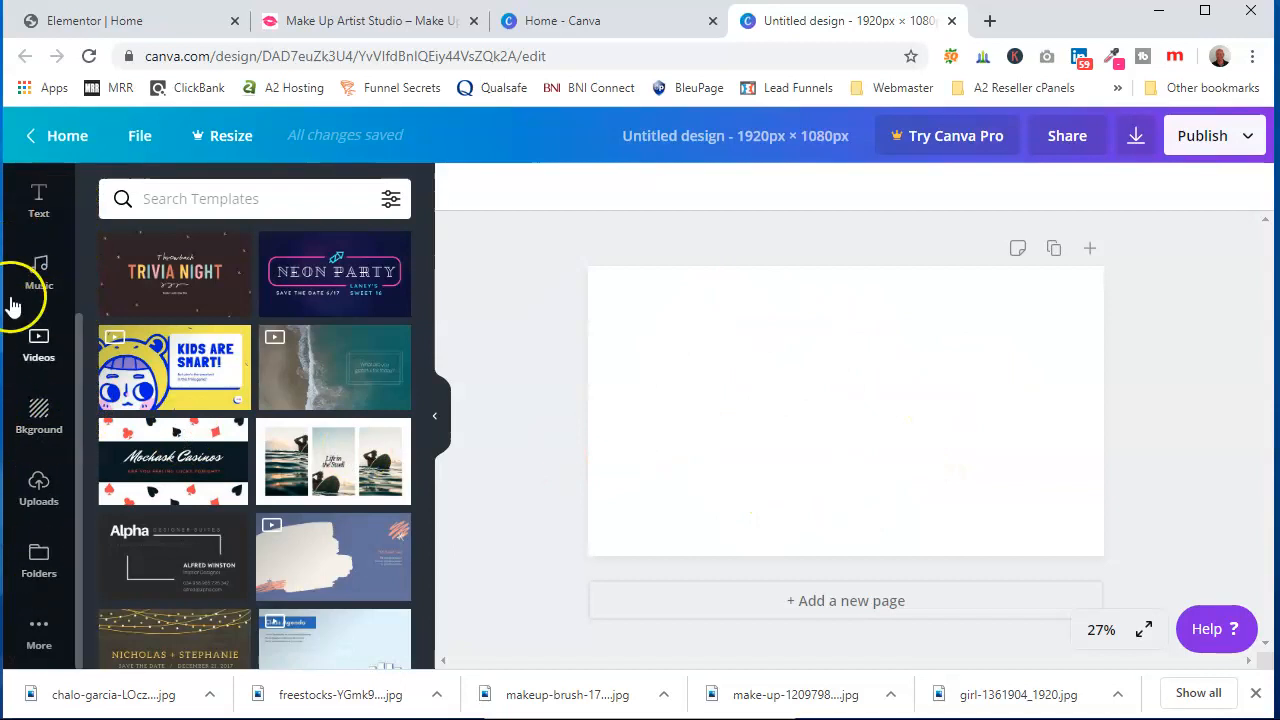
pyautogui.click(40, 486)
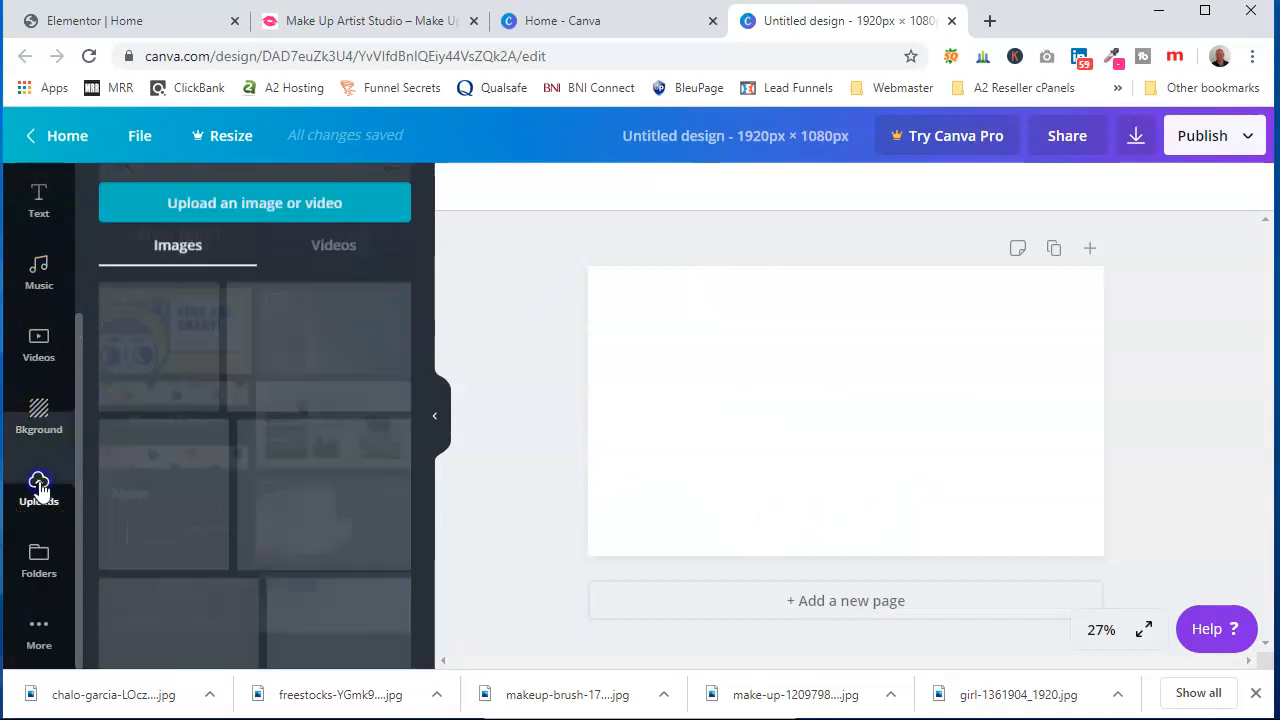
pyautogui.click(266, 206)
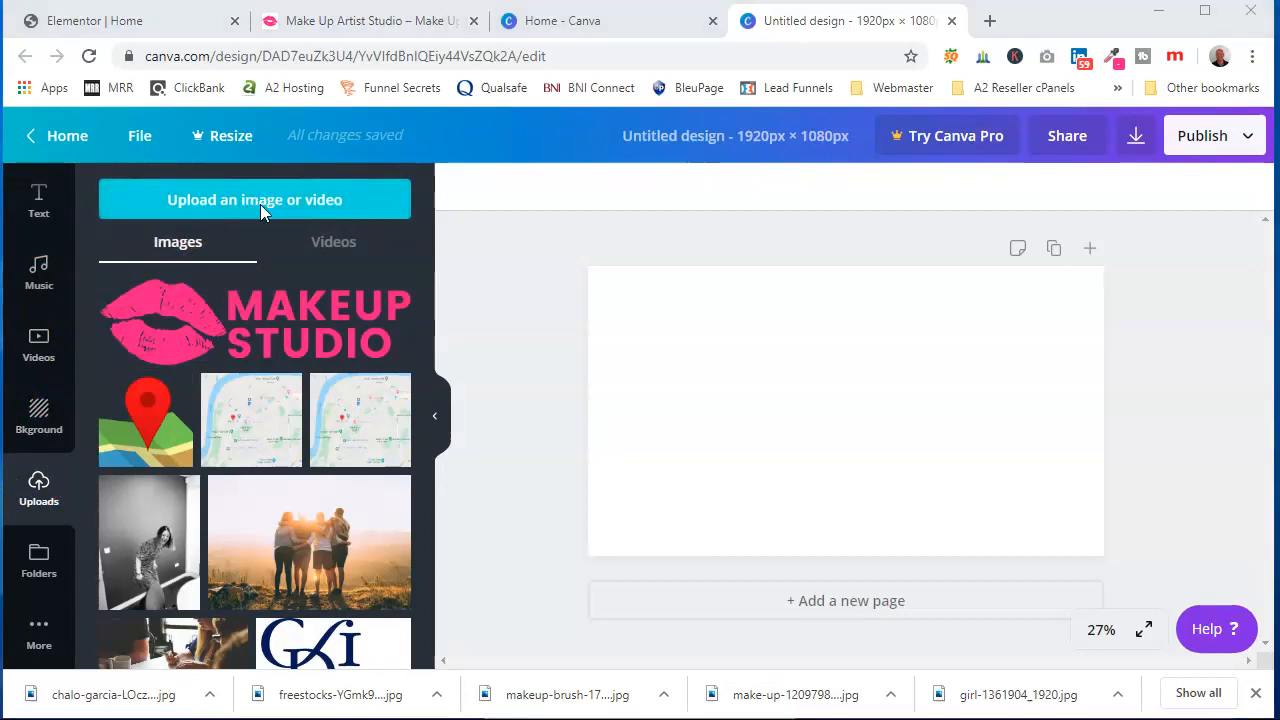
pyautogui.click(257, 201)
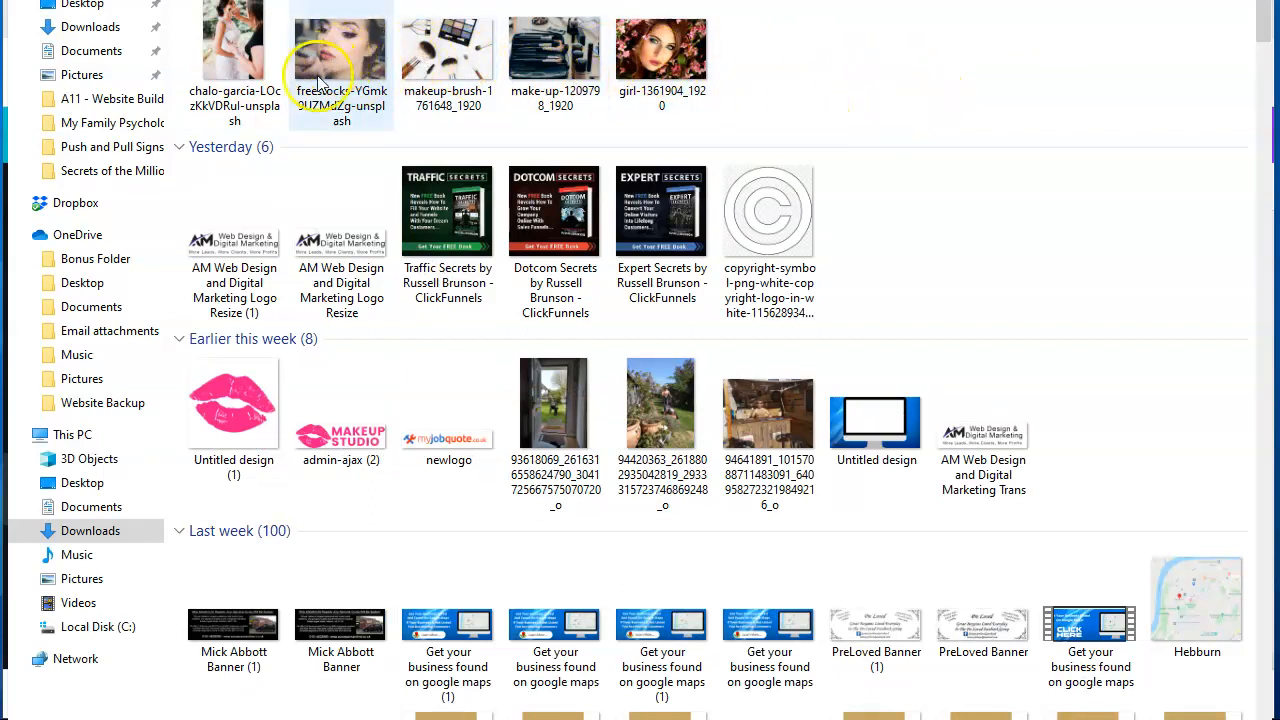
pyautogui.doubleClick(439, 49)
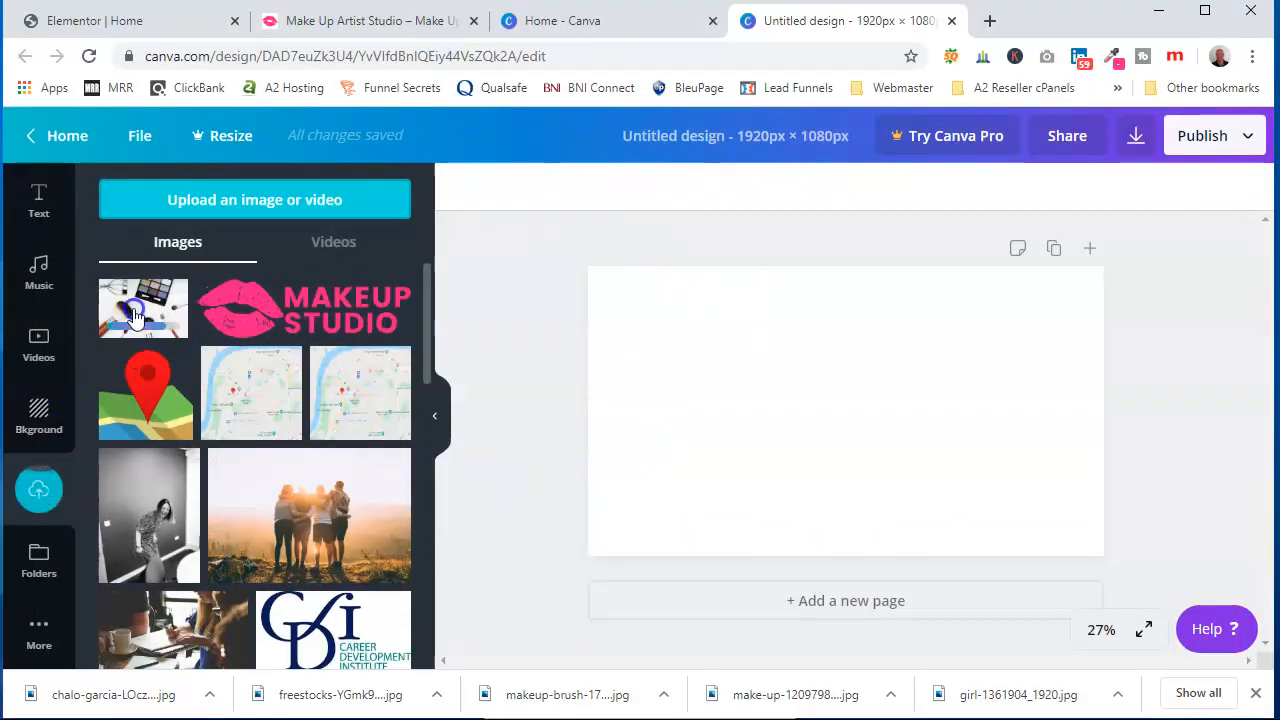
pyautogui.click(135, 316)
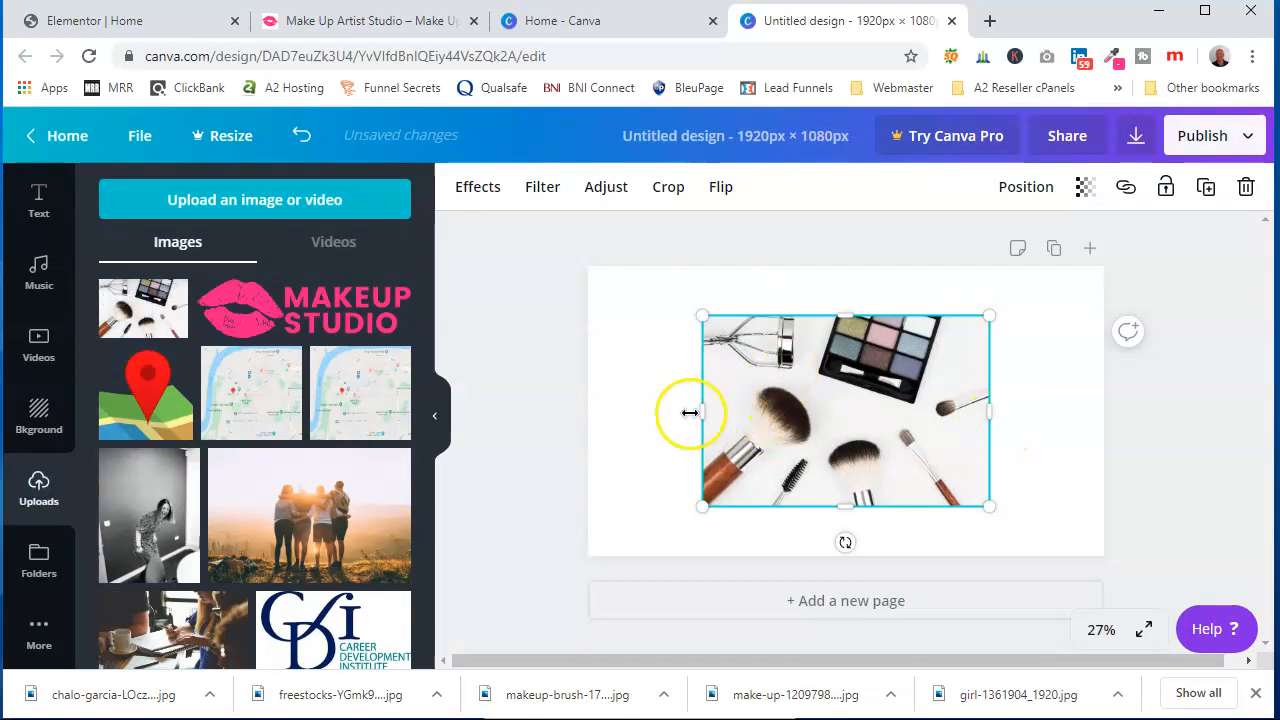
# Scale and reposition the makeup-brush photo so it covers the whole 1920 × 1080 canvas
pyautogui.moveTo(702, 315); pyautogui.dragTo(518, 230)
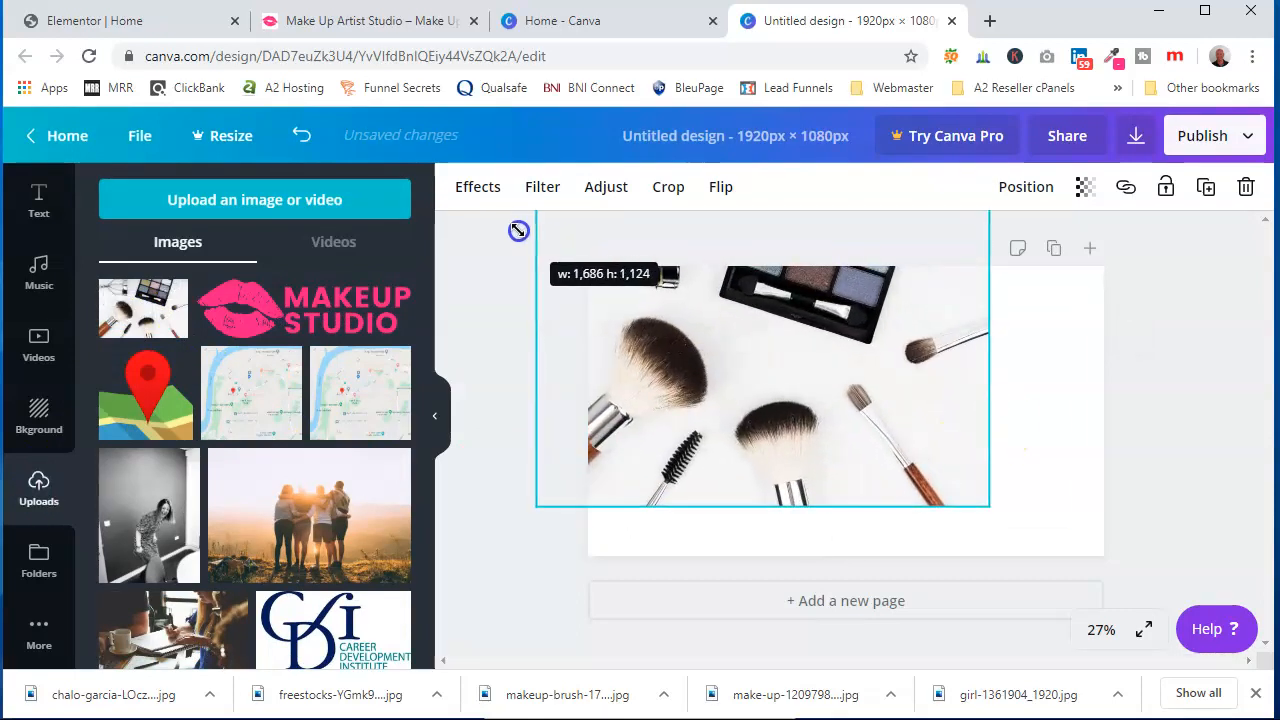
pyautogui.moveTo(803, 334); pyautogui.dragTo(934, 383)
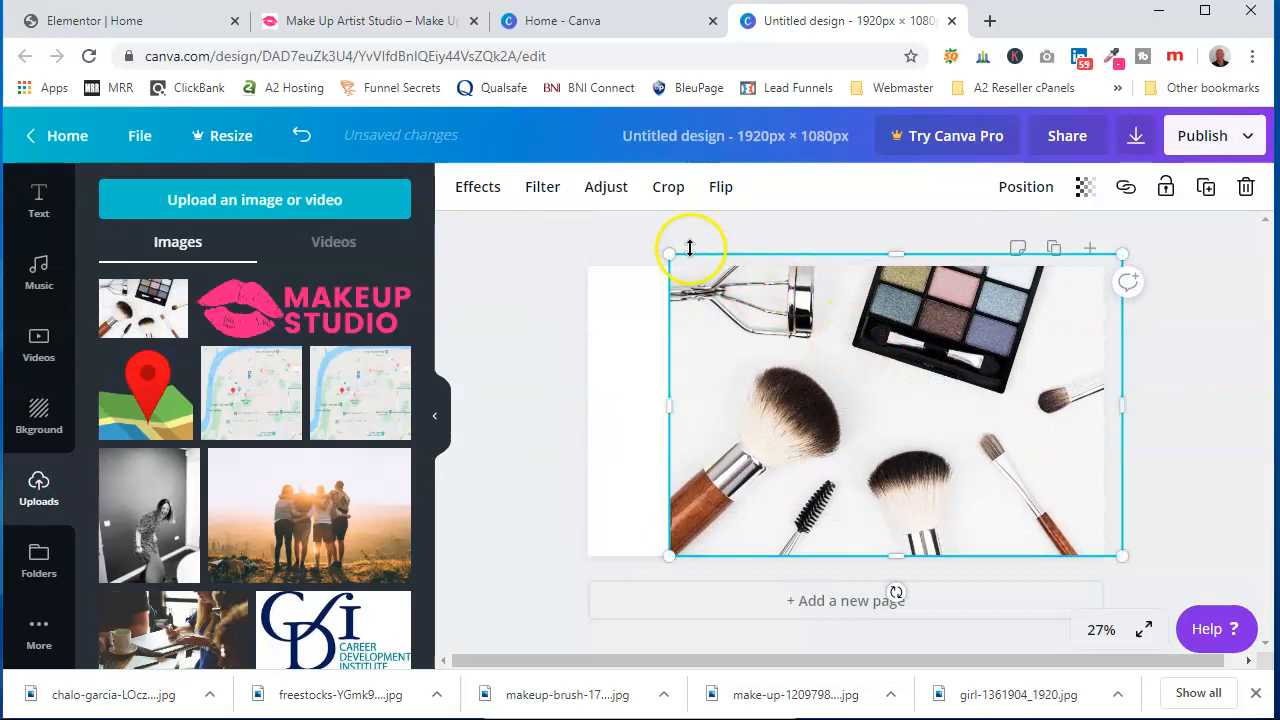
pyautogui.moveTo(673, 257); pyautogui.dragTo(541, 230)
pyautogui.moveTo(820, 310); pyautogui.dragTo(831, 352)
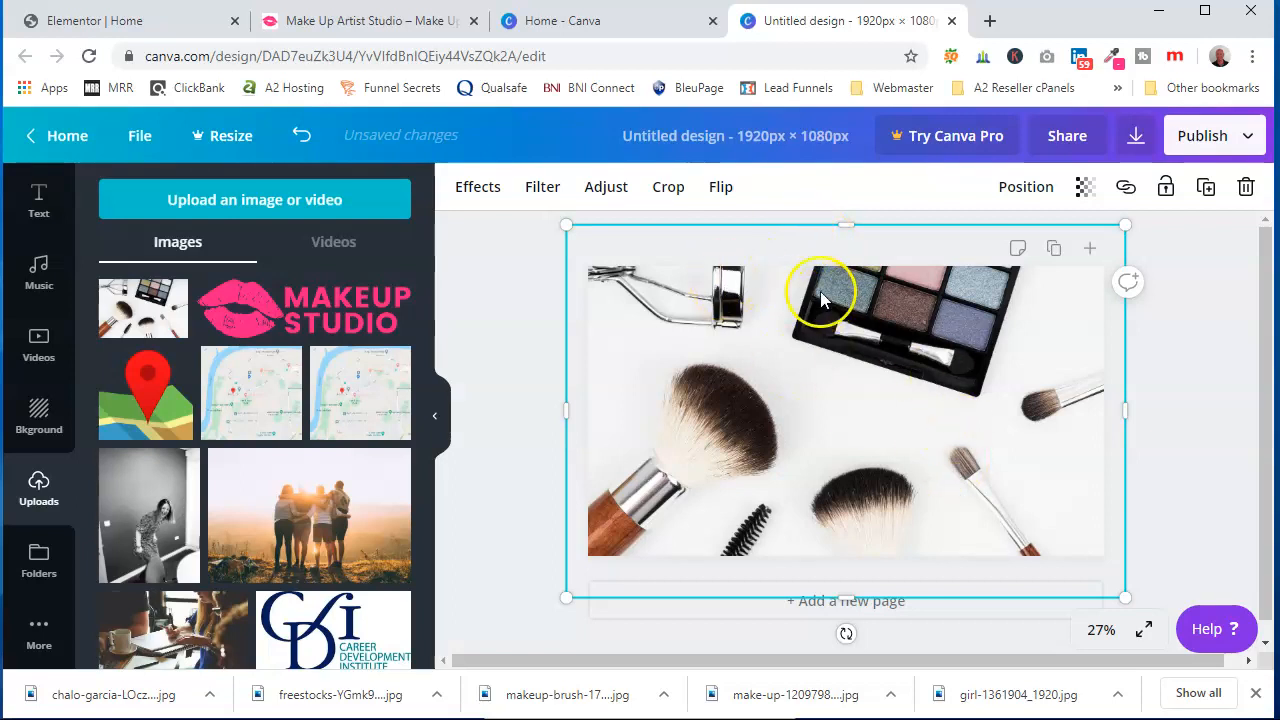
# Flip the photo horizontally and deselect it
pyautogui.click(723, 192)
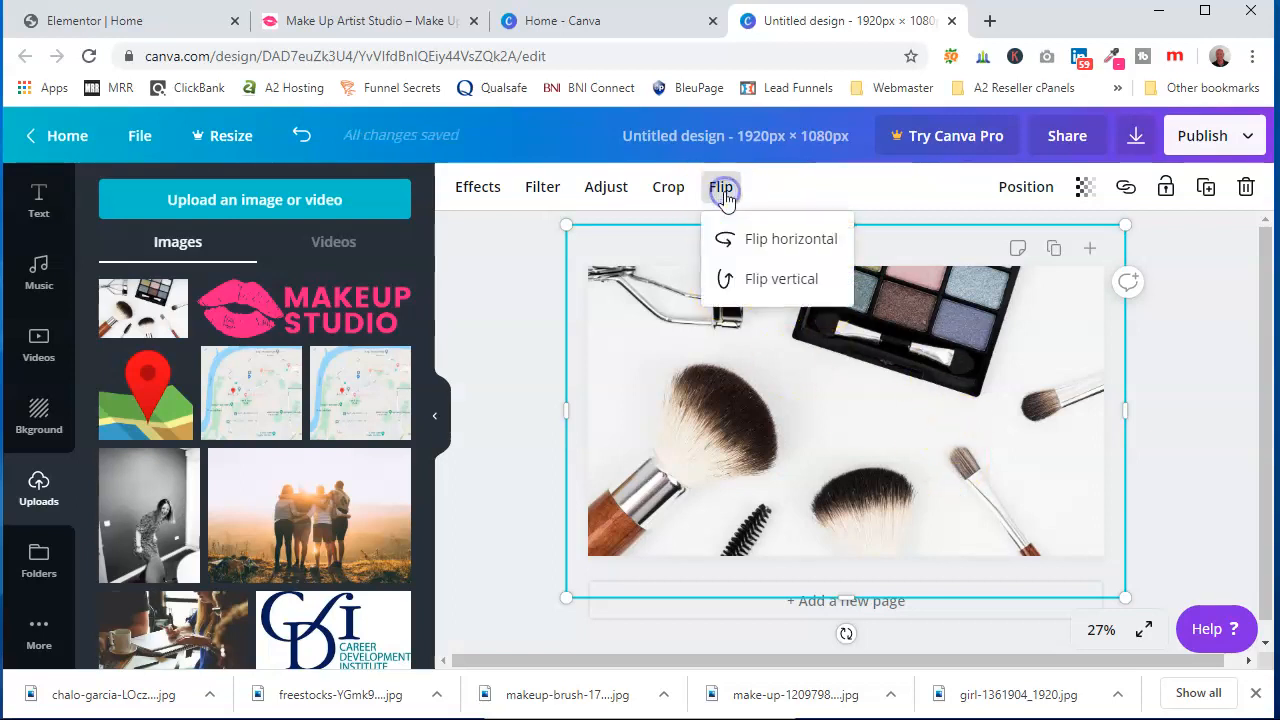
pyautogui.click(750, 239)
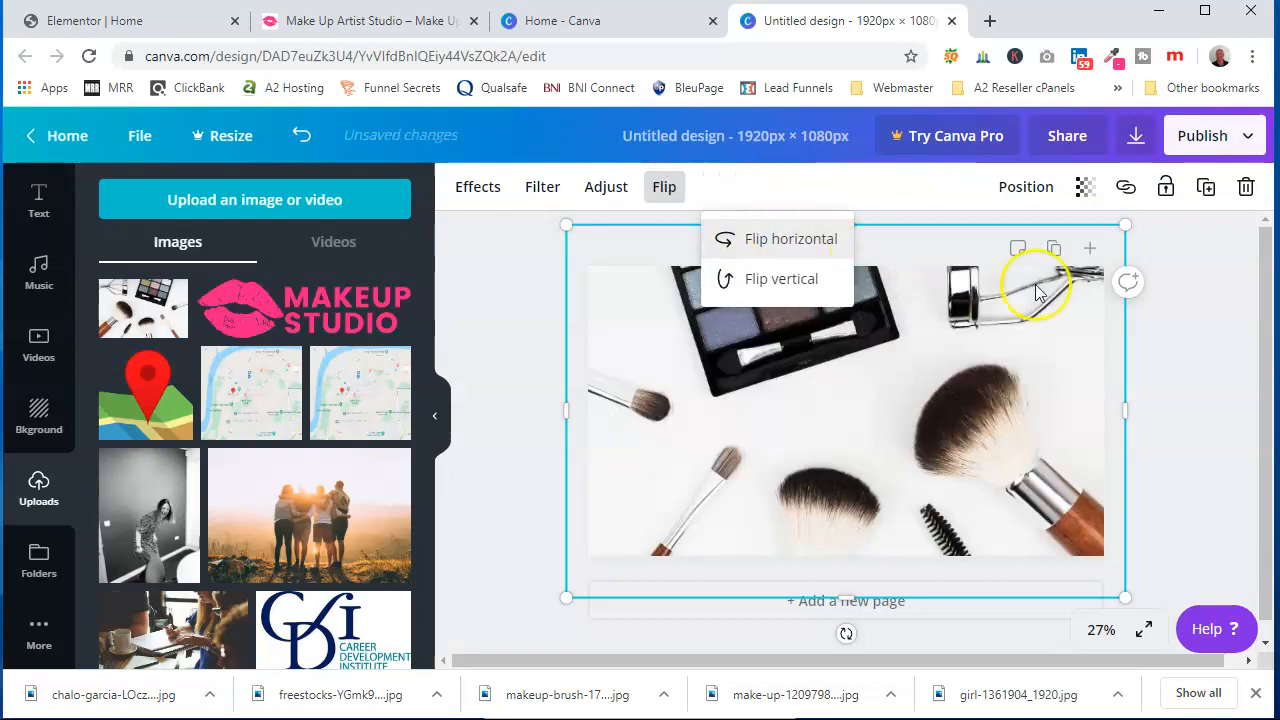
pyautogui.click(1163, 358)
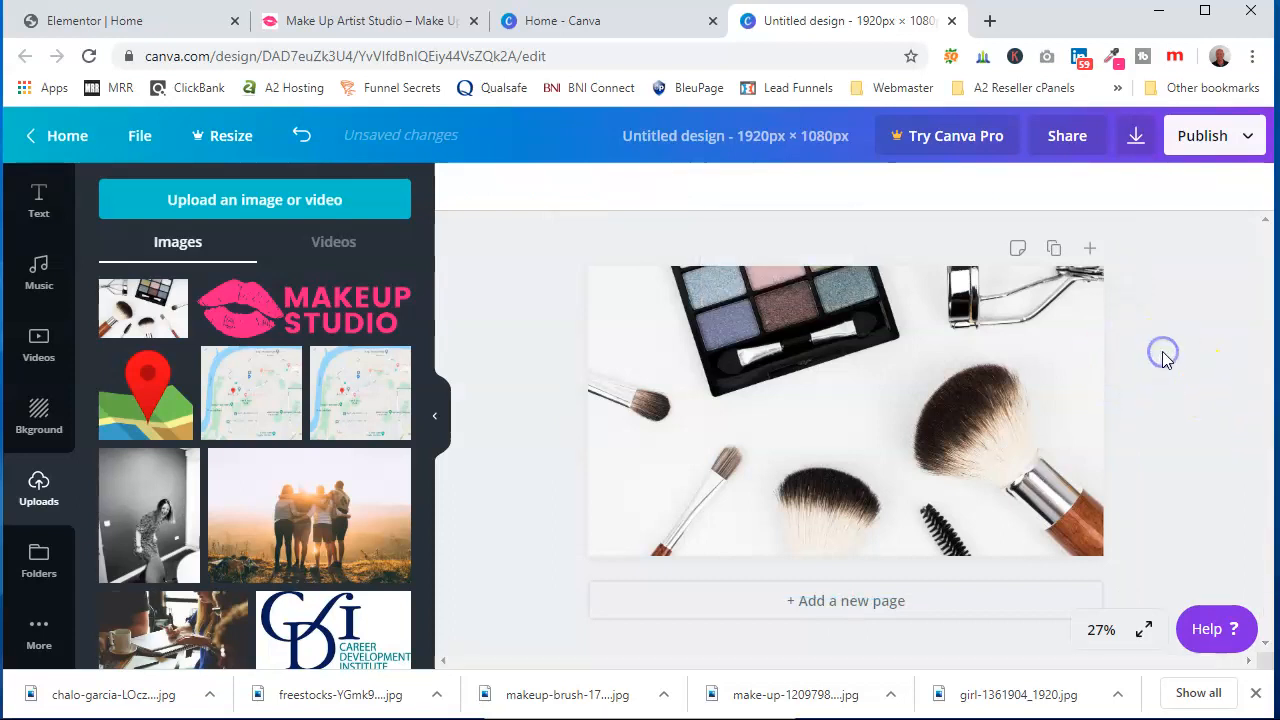
# Rename the design as Make Up Artist Studio Gateshead
pyautogui.click(731, 135)
pyautogui.write('Make Up Artist')
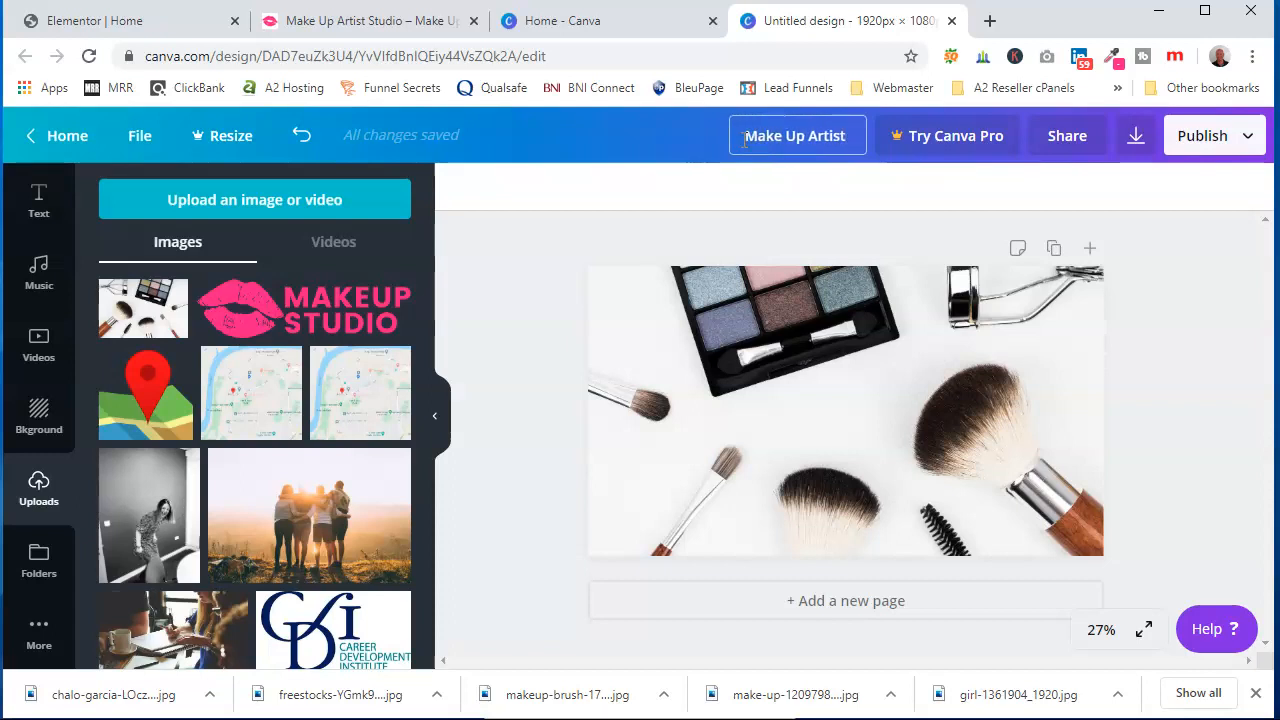
pyautogui.write(' Studio Gateshead B')
pyautogui.press('BackSpace')
pyautogui.press('BackSpace')
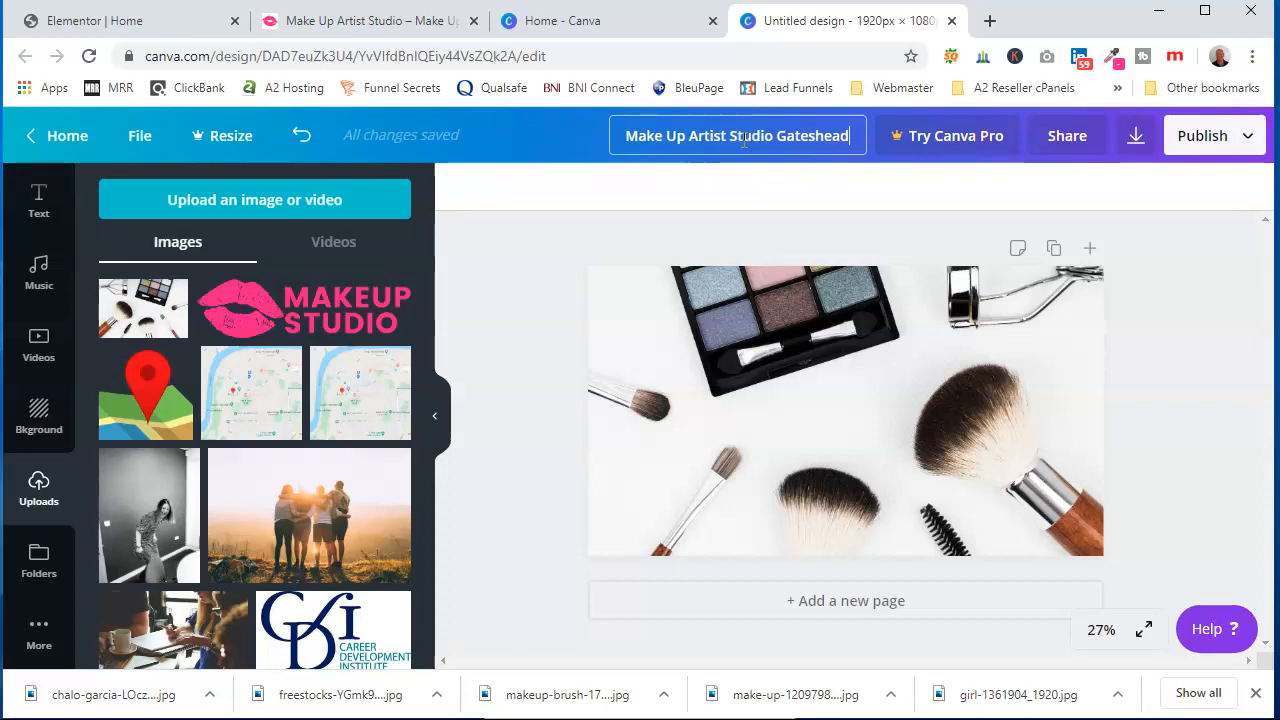
pyautogui.click(1103, 187)
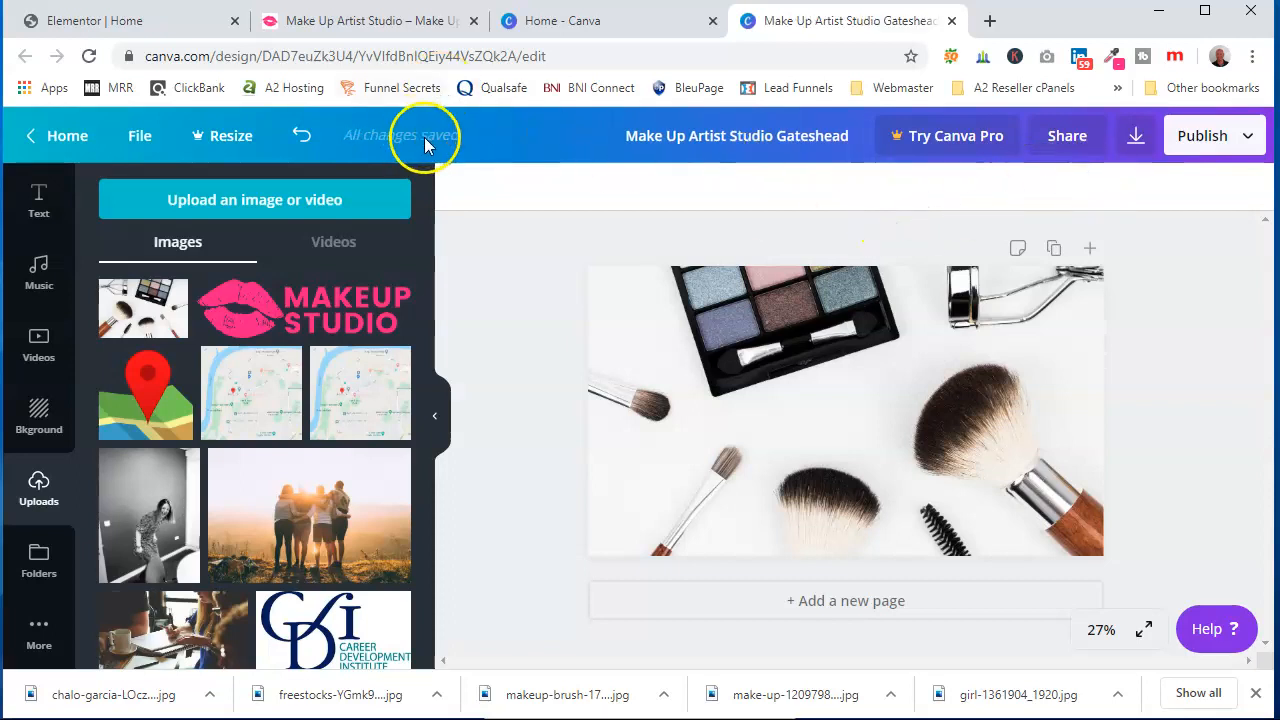
# Download the design as a JPG file and dismiss the Canva Pro offer
pyautogui.click(1203, 138)
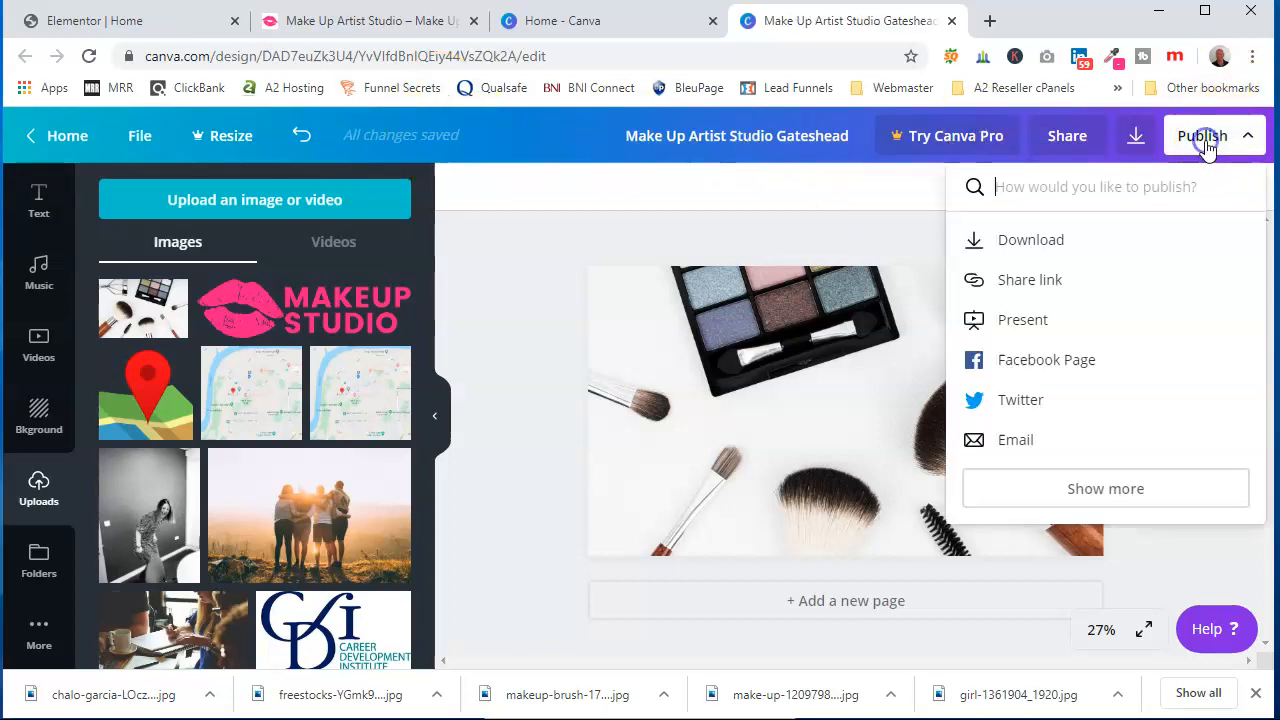
pyautogui.click(1078, 245)
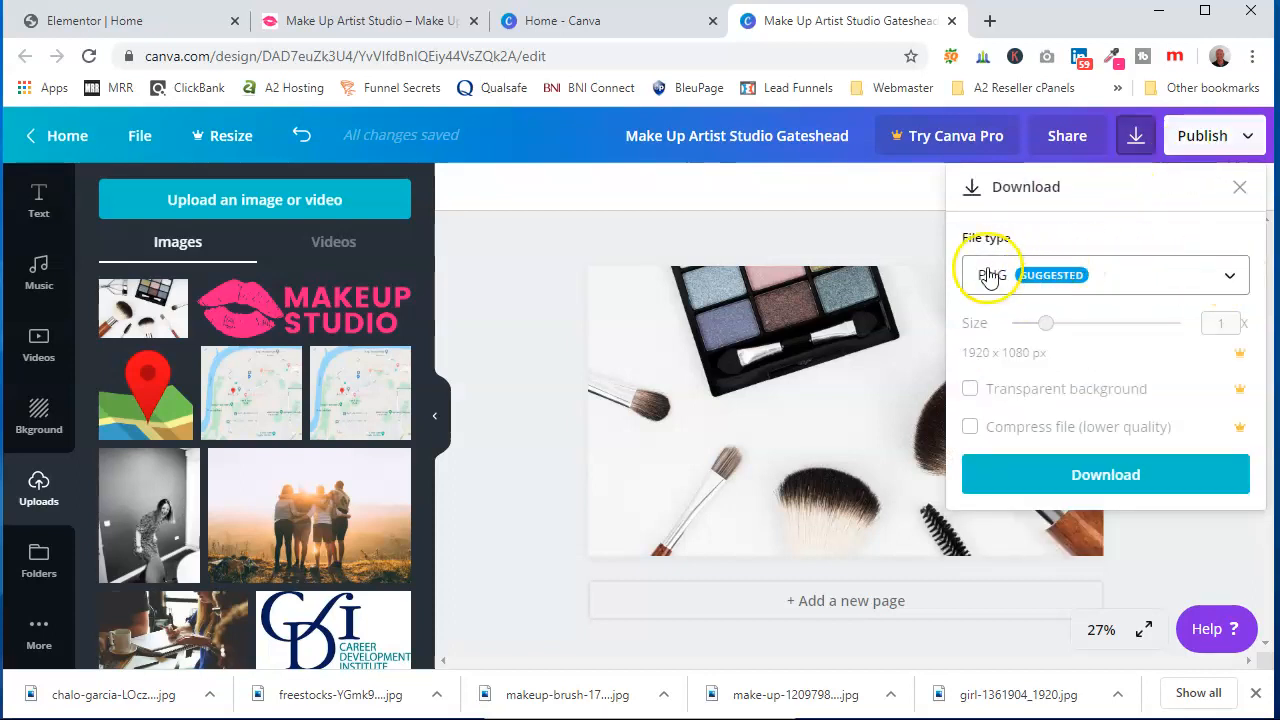
pyautogui.click(1225, 279)
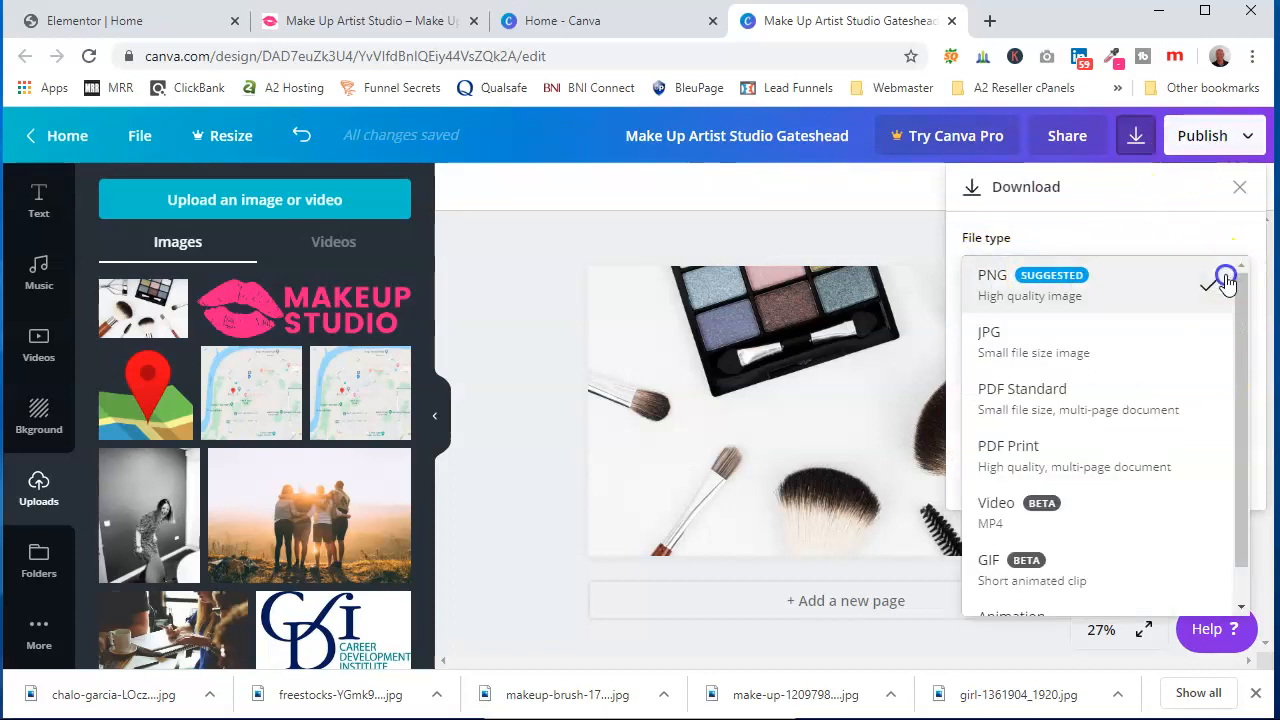
pyautogui.click(1066, 338)
pyautogui.click(1124, 467)
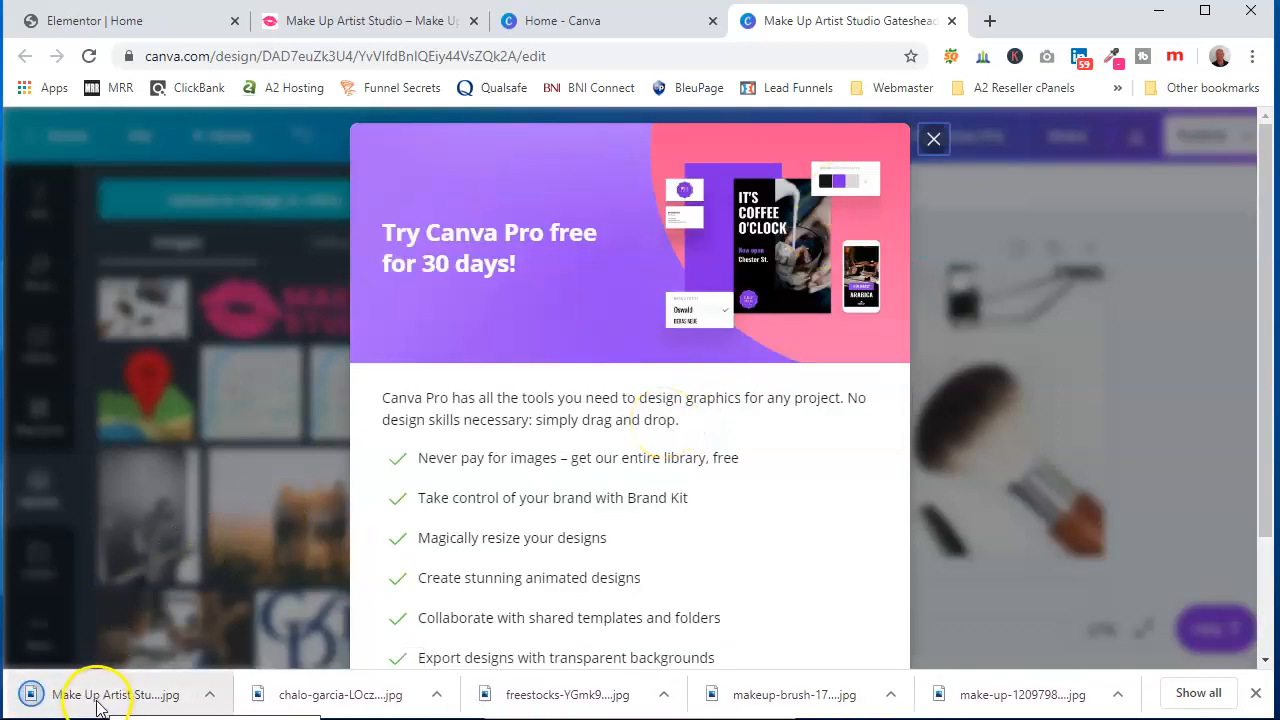
pyautogui.click(934, 144)
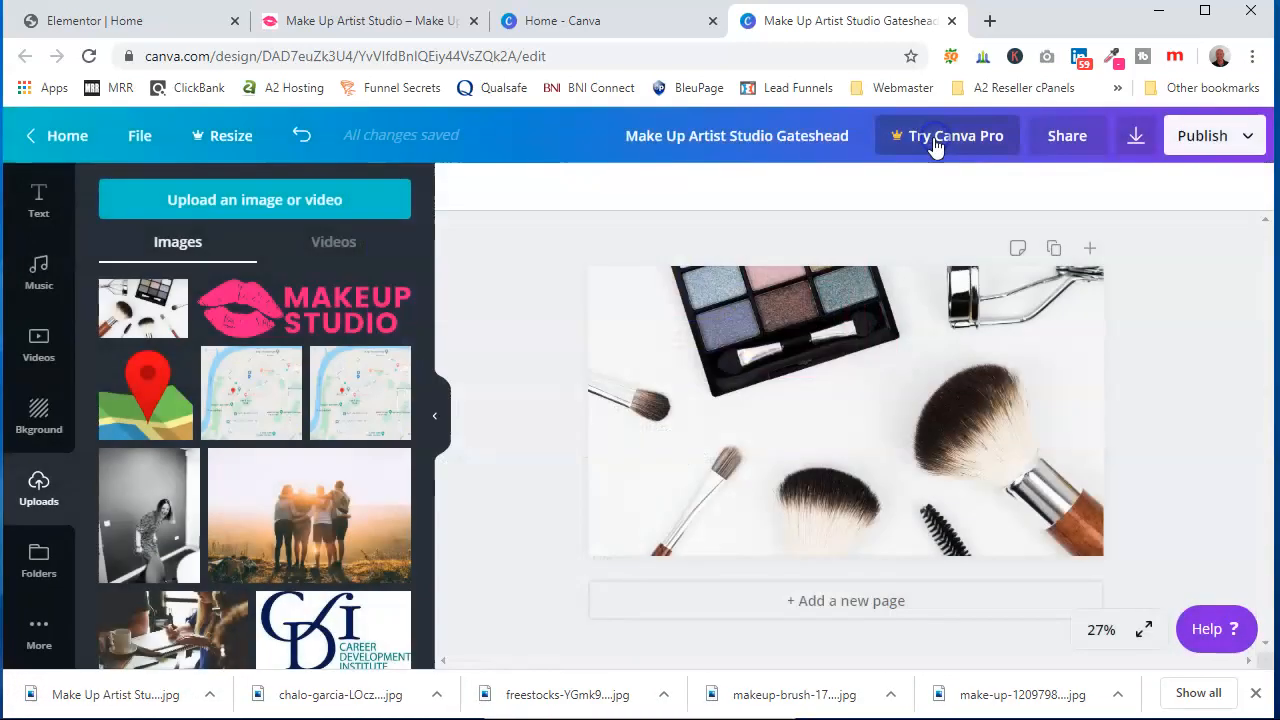
# Open tinypng.com in a new tab, compress the downloaded banner JPG and download the compressed file
pyautogui.click(989, 20)
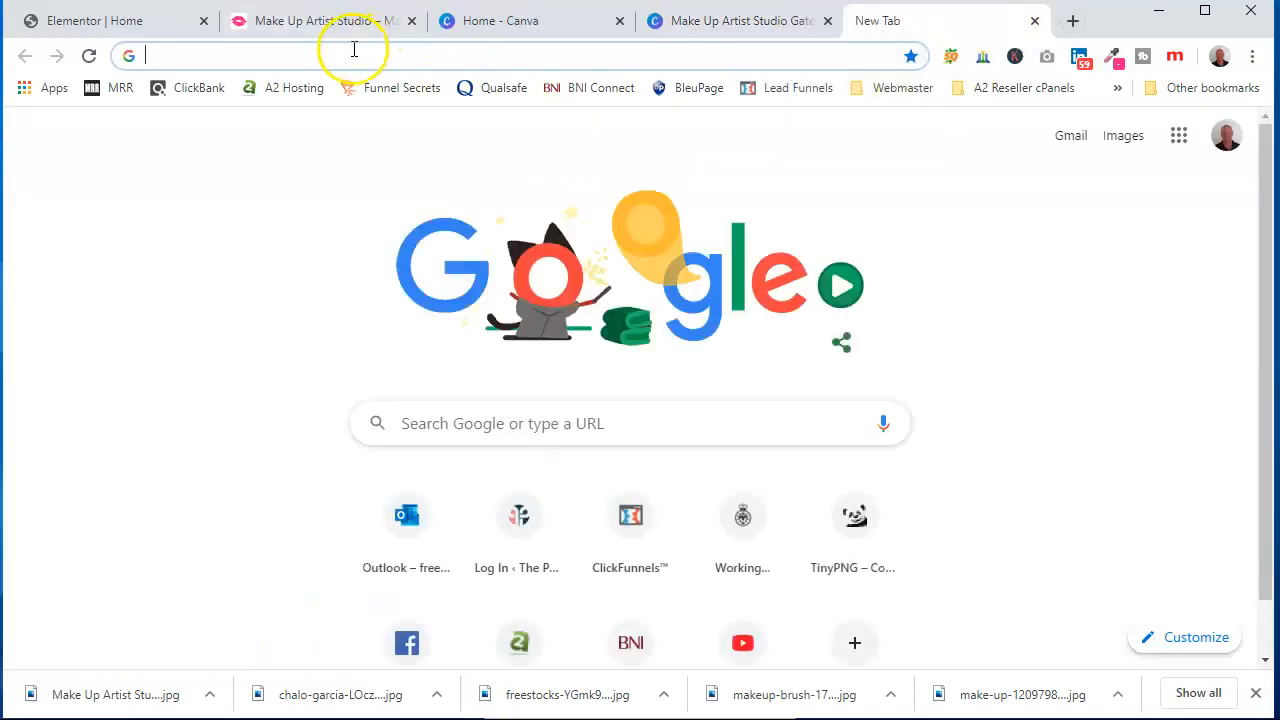
pyautogui.write('tiny')
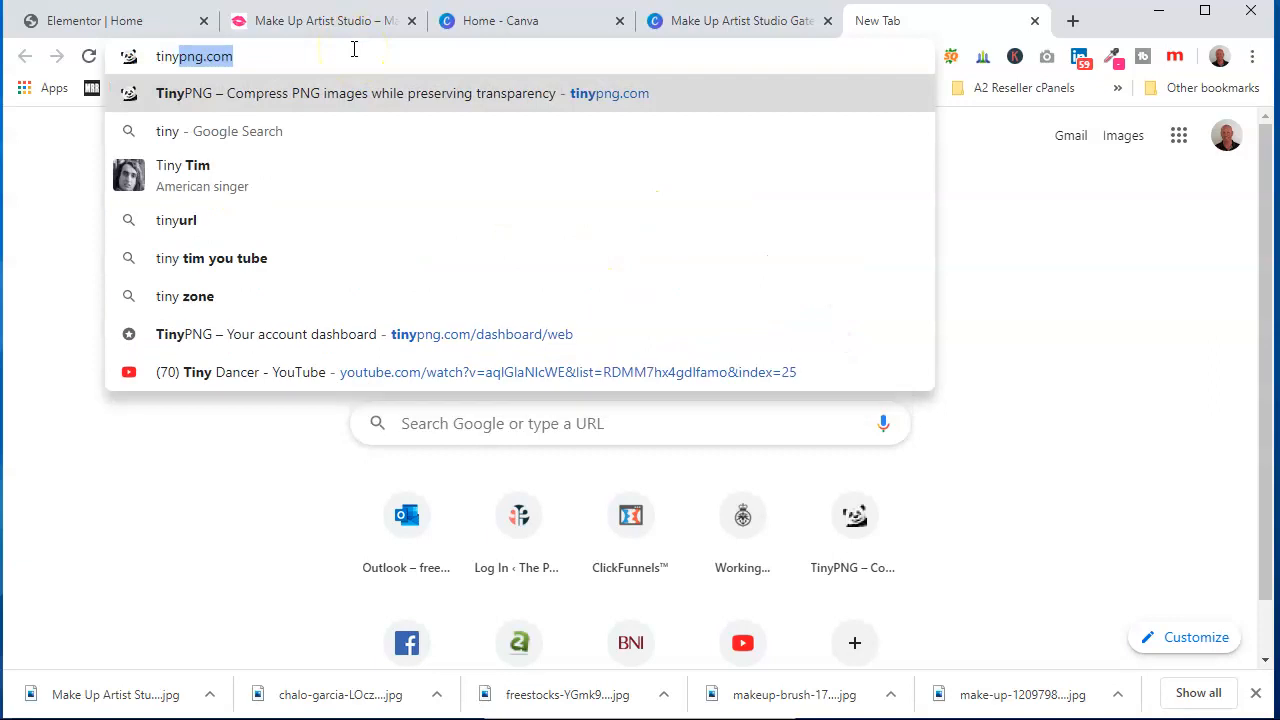
pyautogui.press('Return')
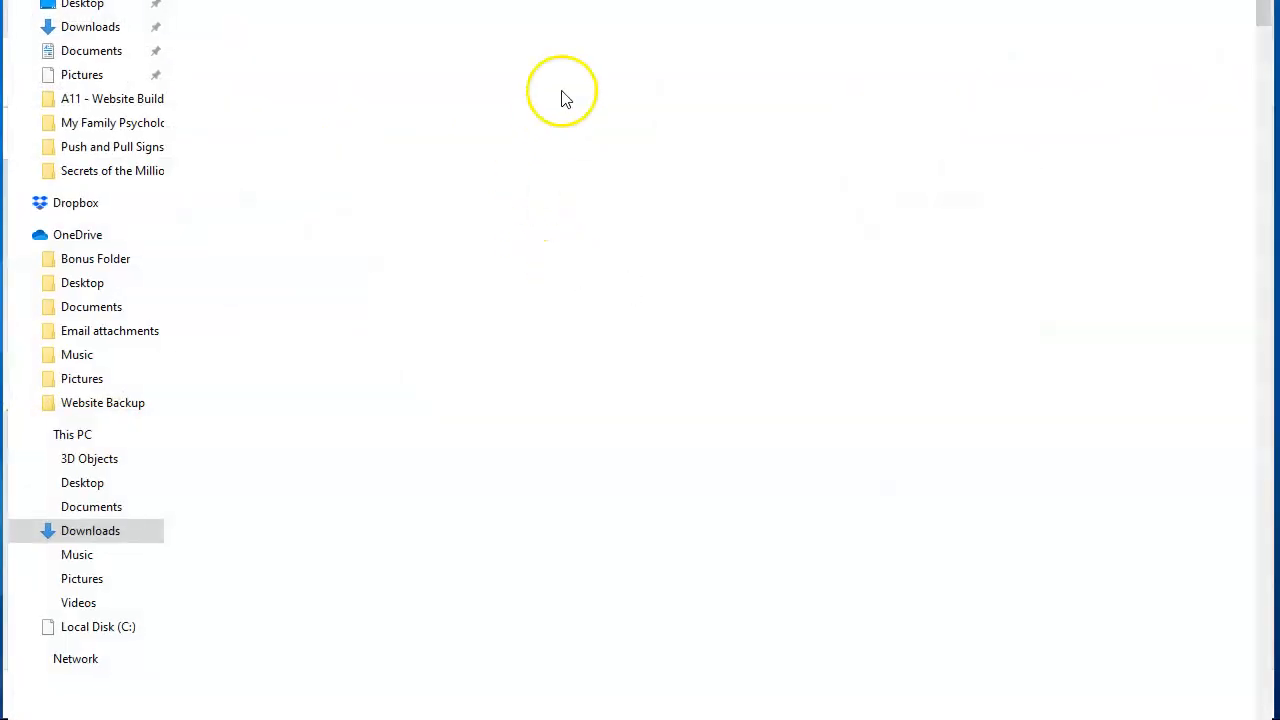
pyautogui.doubleClick(237, 62)
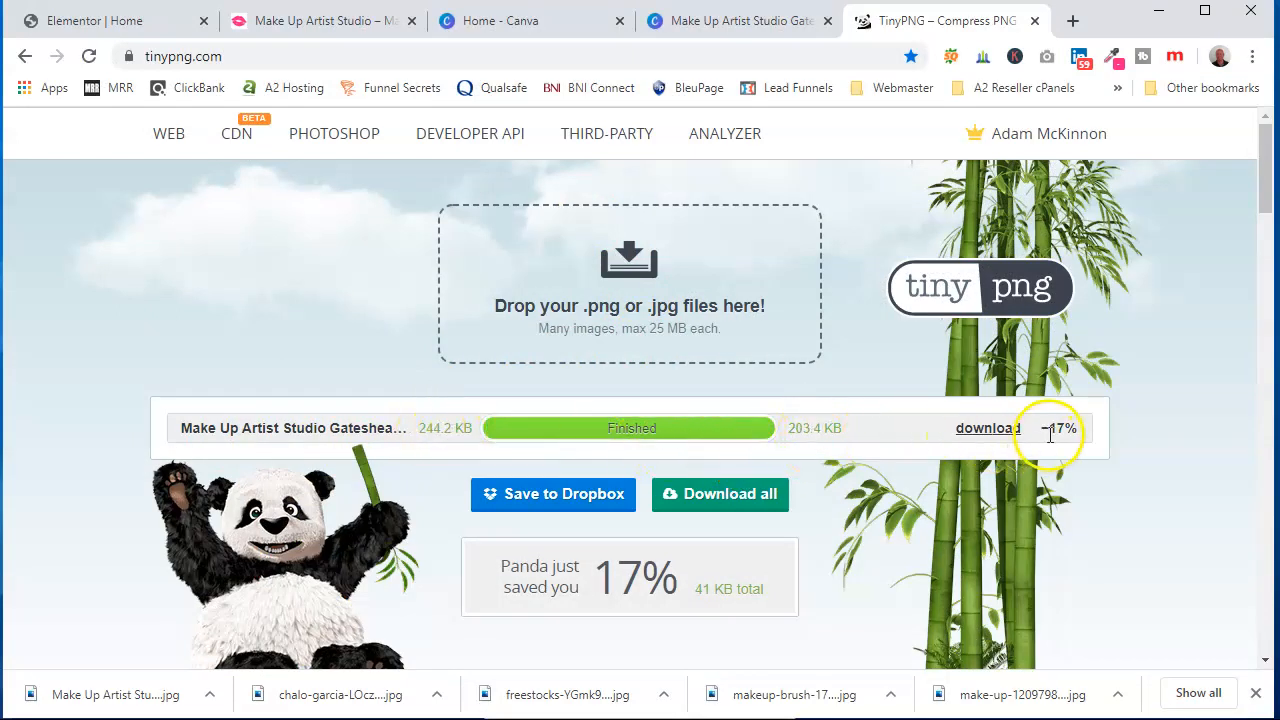
pyautogui.click(987, 435)
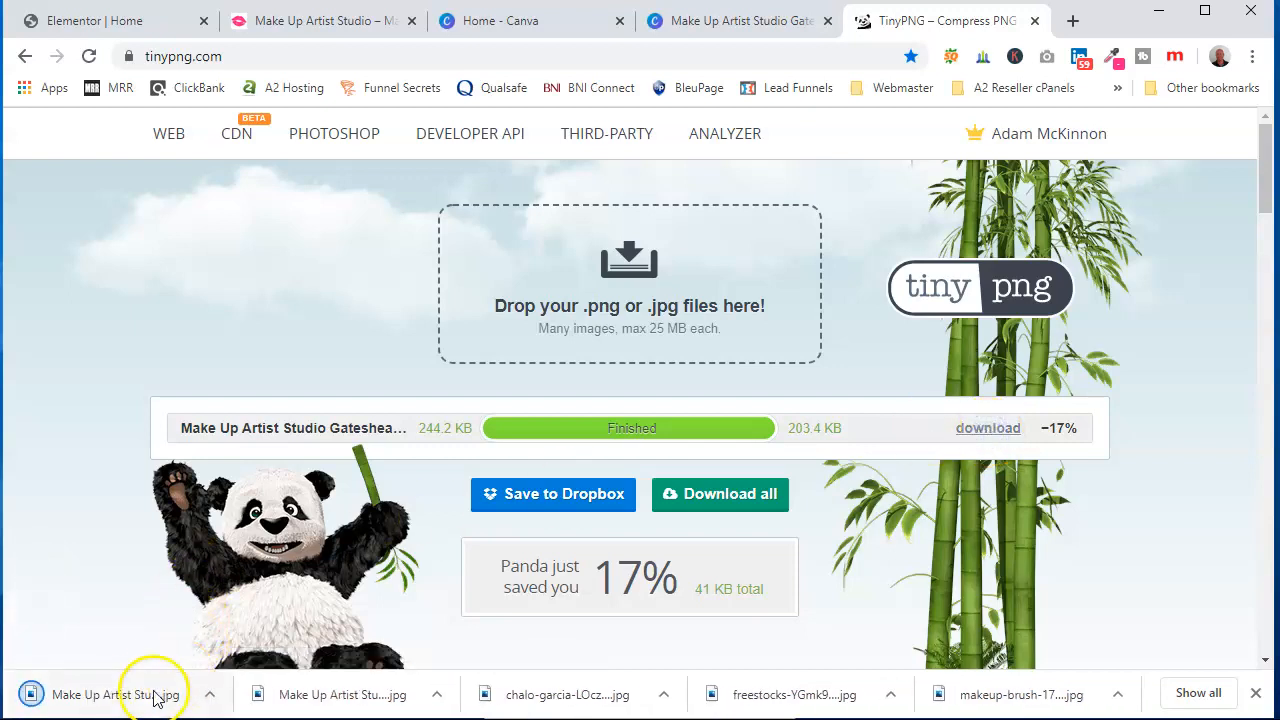
# Upload the compressed Make Up Artist Studio Gateshead (1) image as the hero section's background image in Elementor
pyautogui.click(125, 21)
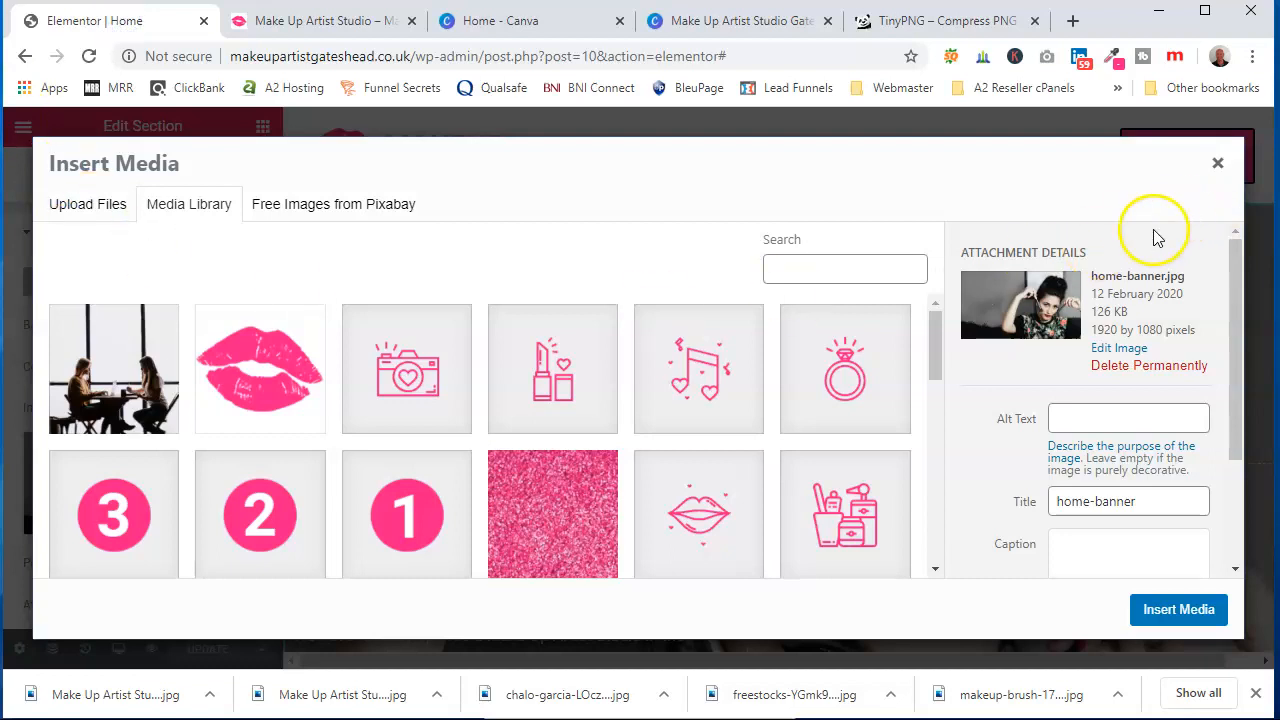
pyautogui.click(1217, 162)
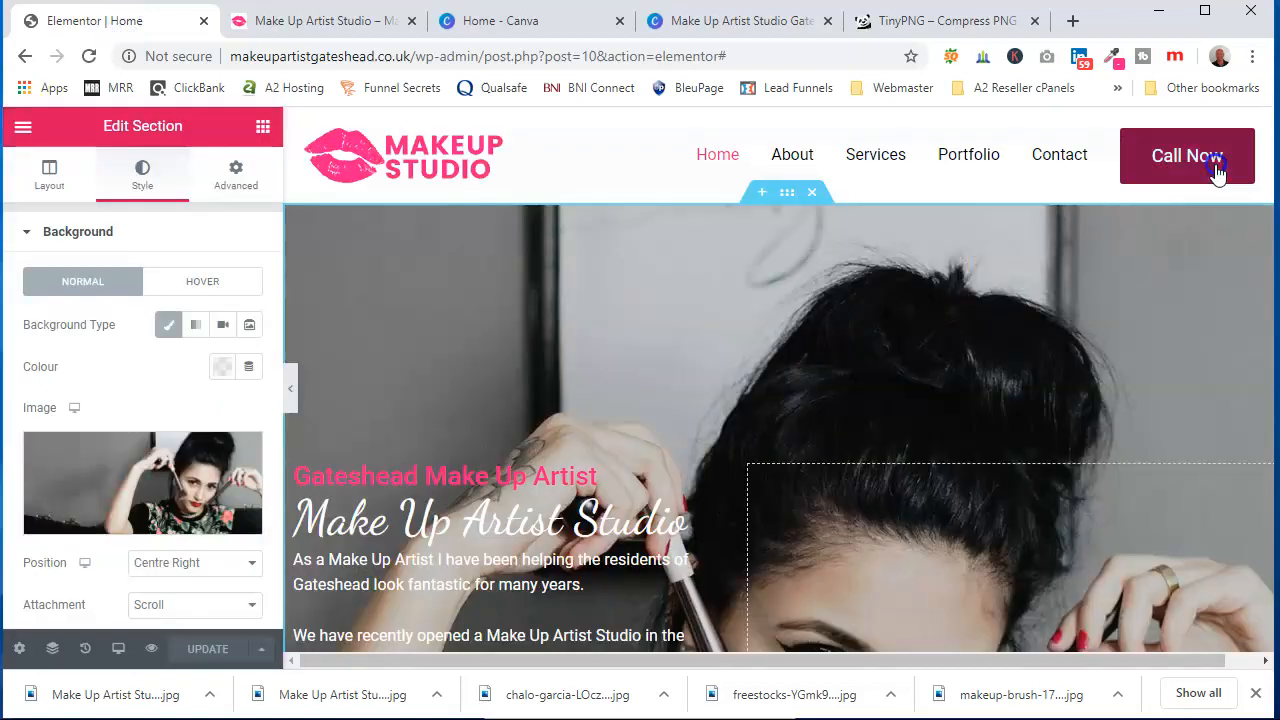
pyautogui.click(117, 488)
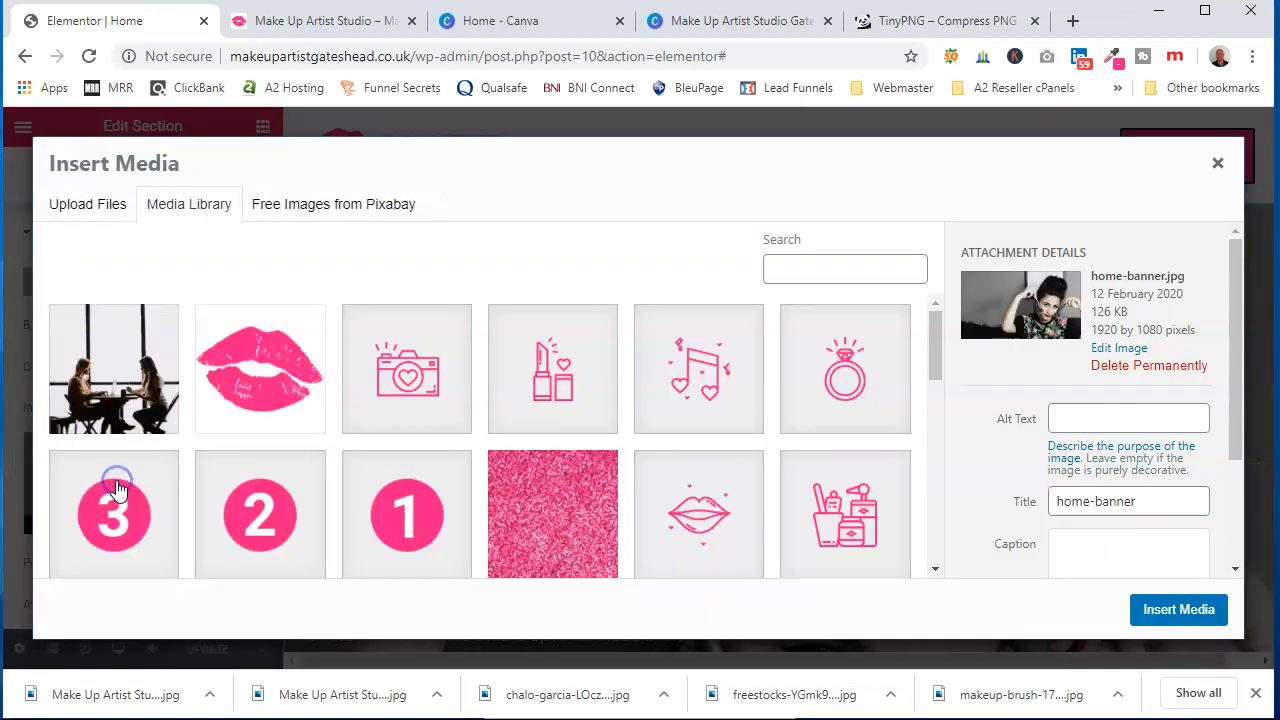
pyautogui.click(97, 212)
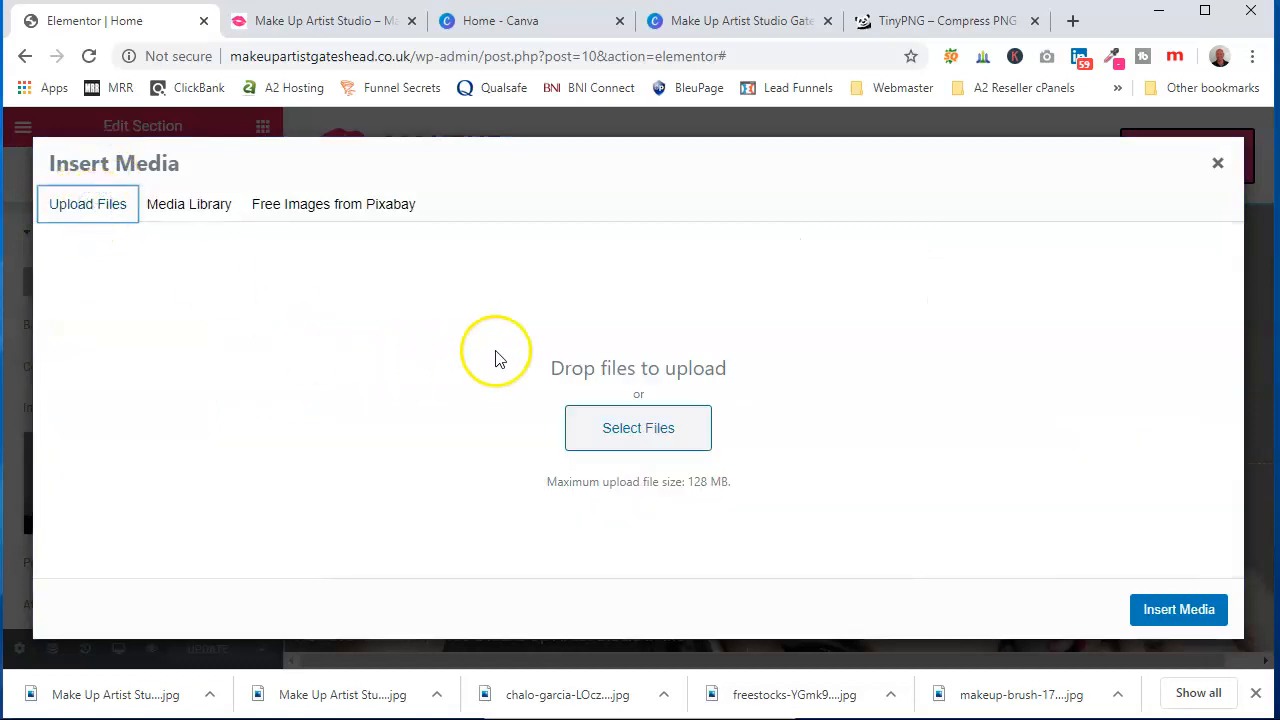
pyautogui.click(625, 433)
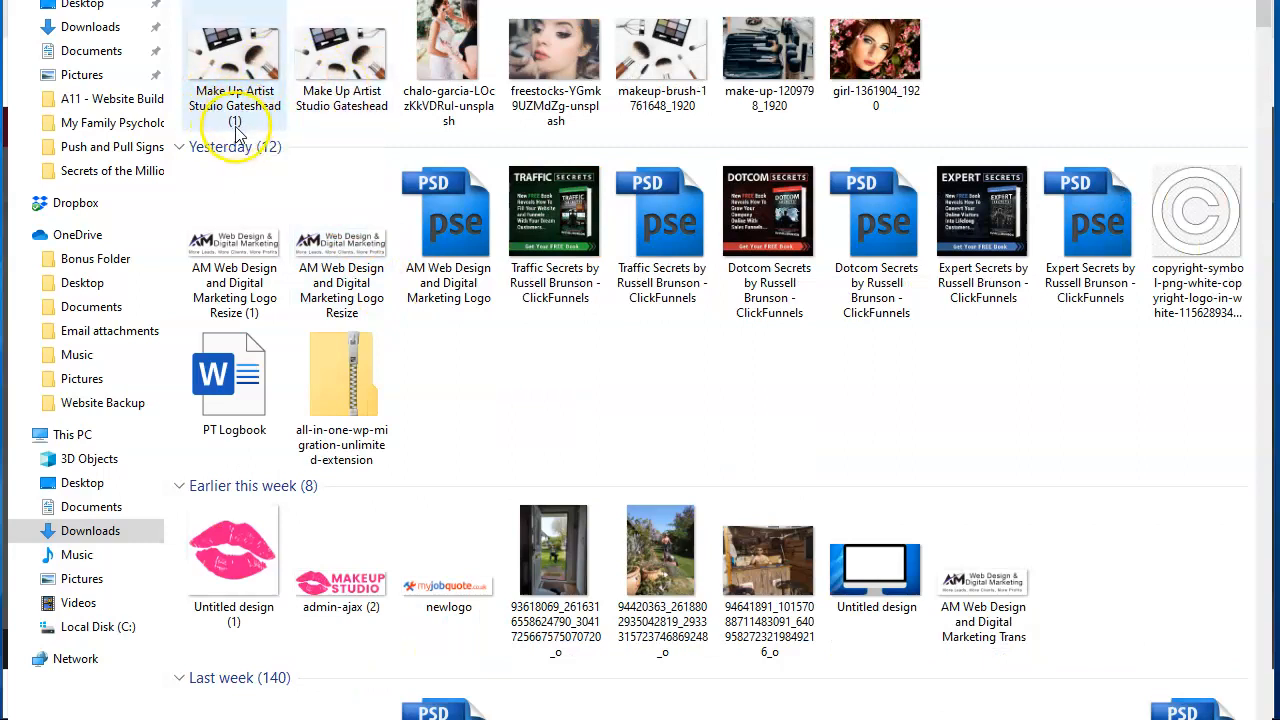
pyautogui.doubleClick(240, 66)
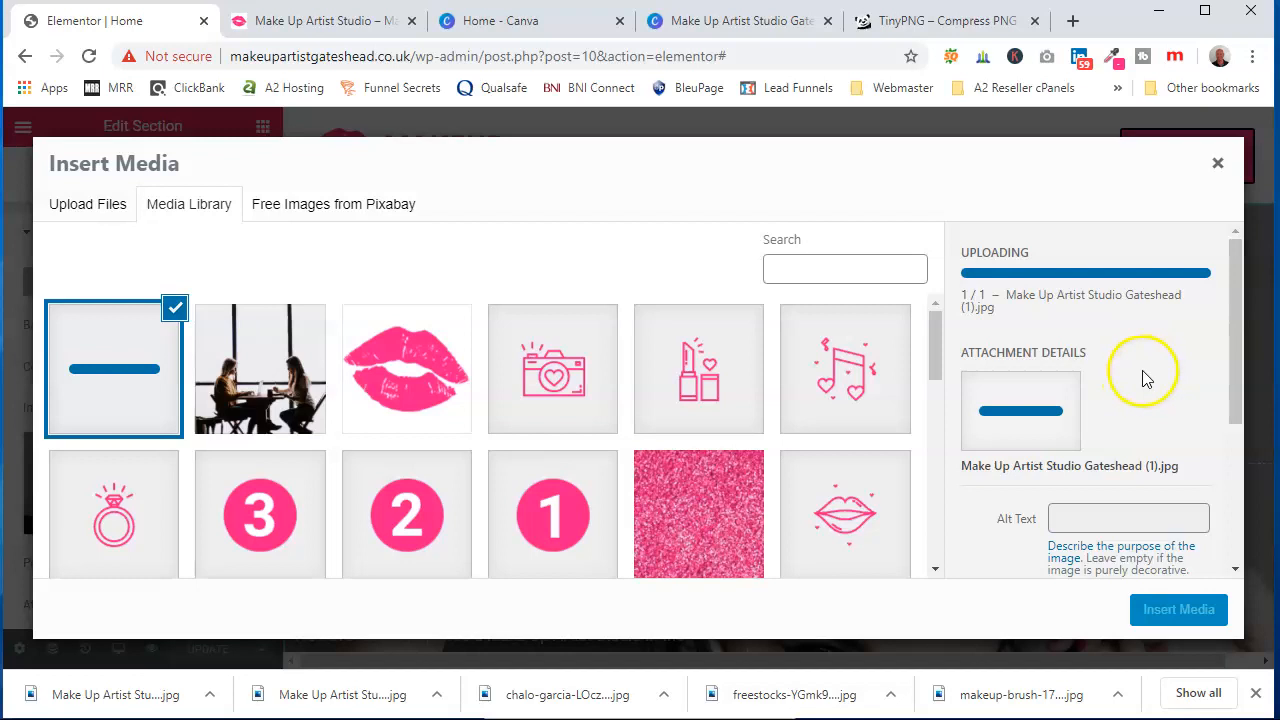
# Copy the image's title, Make Up Artist Studio Gateshead, into its Alt Text and Description fields
pyautogui.scroll(-2, 1146, 378)
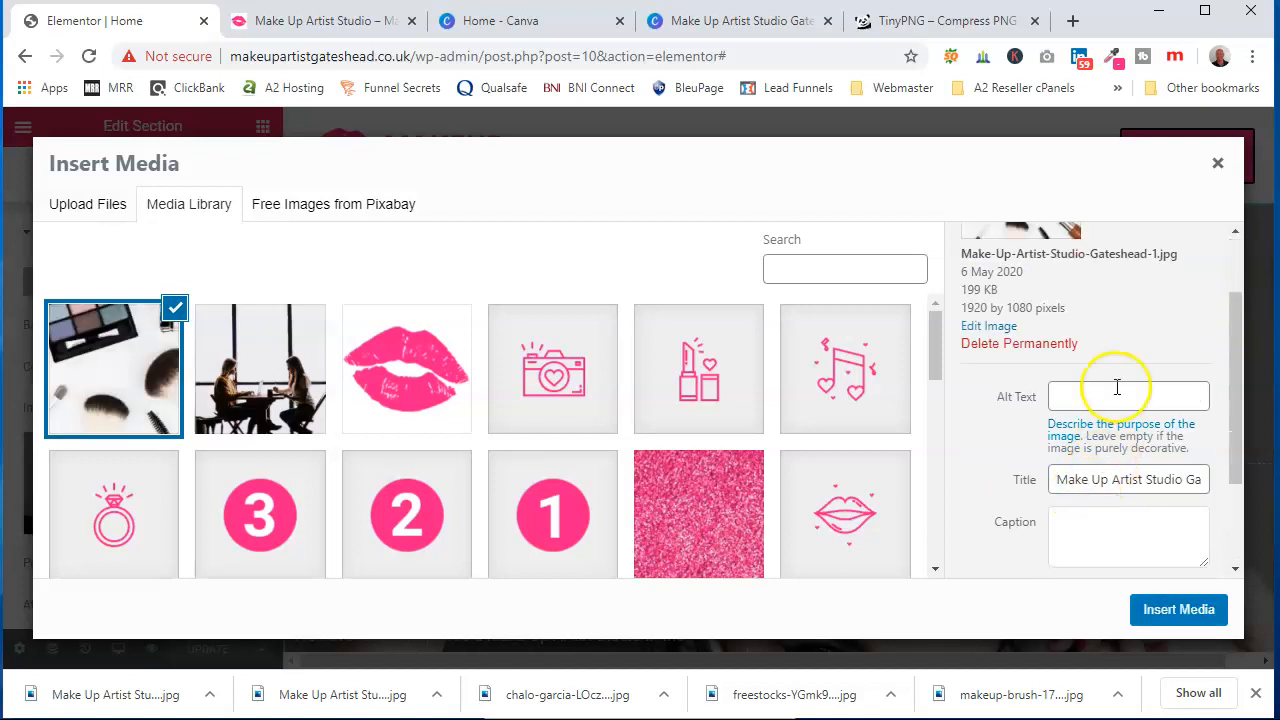
pyautogui.scroll(-1, 1000, 443)
pyautogui.tripleClick(1089, 379)
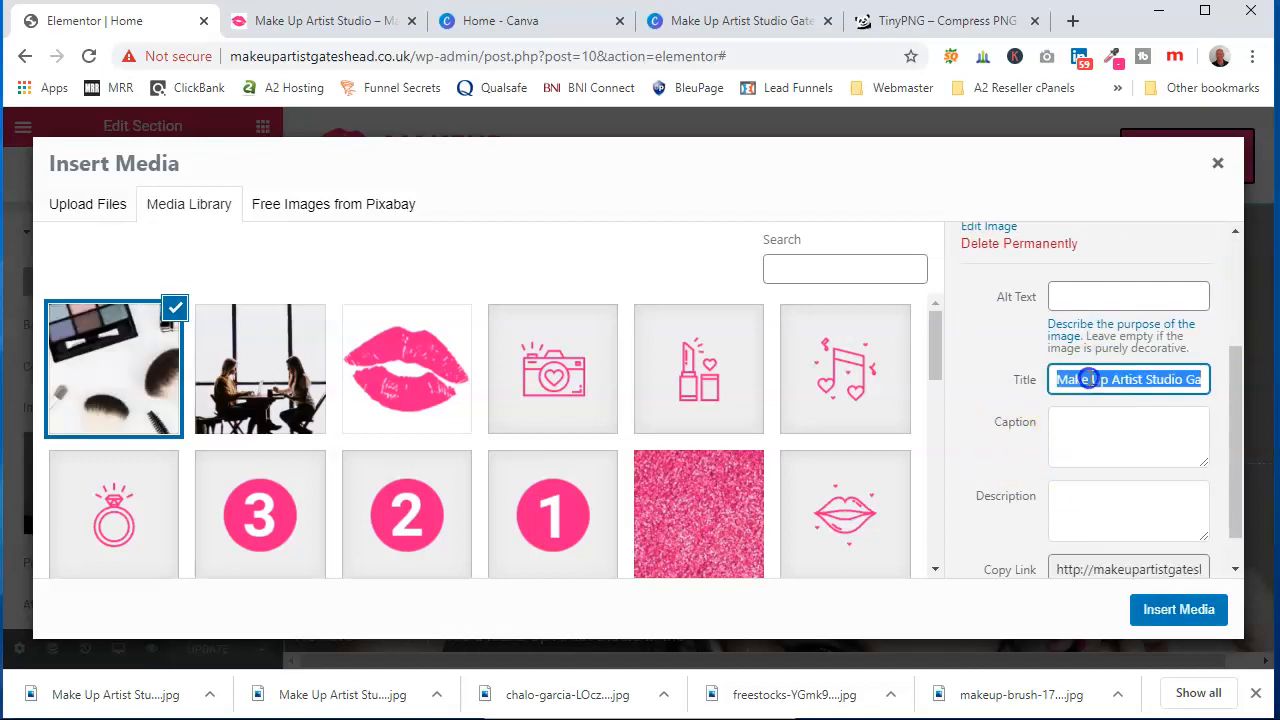
pyautogui.rightClick(1089, 379)
pyautogui.click(1020, 447)
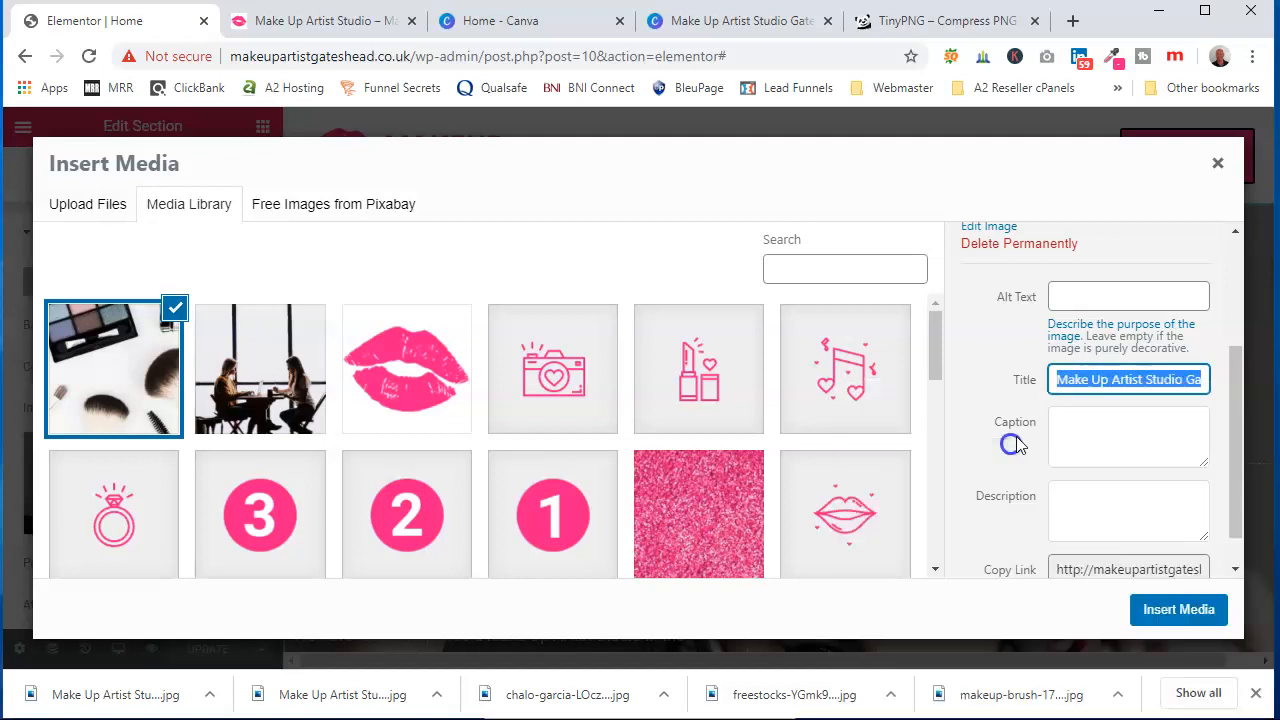
pyautogui.click(1085, 296)
pyautogui.rightClick(1085, 296)
pyautogui.click(1134, 474)
pyautogui.click(1088, 503)
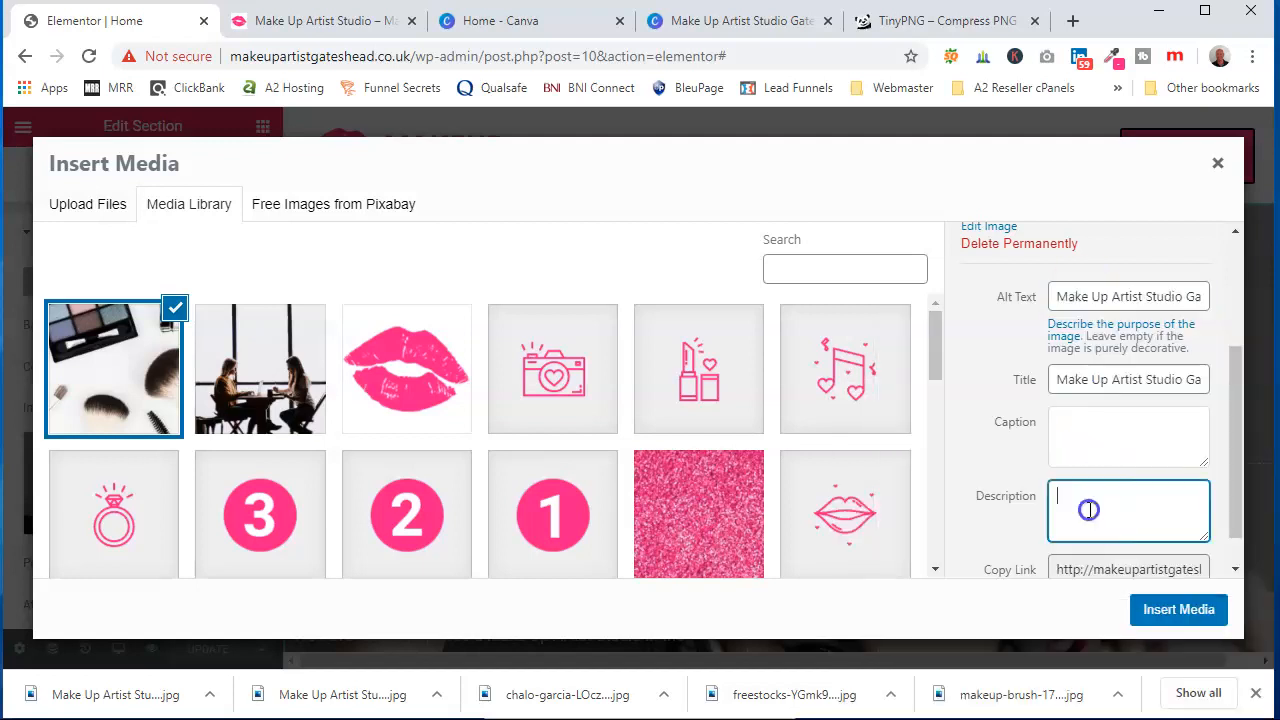
pyautogui.rightClick(1092, 508)
pyautogui.click(1110, 690)
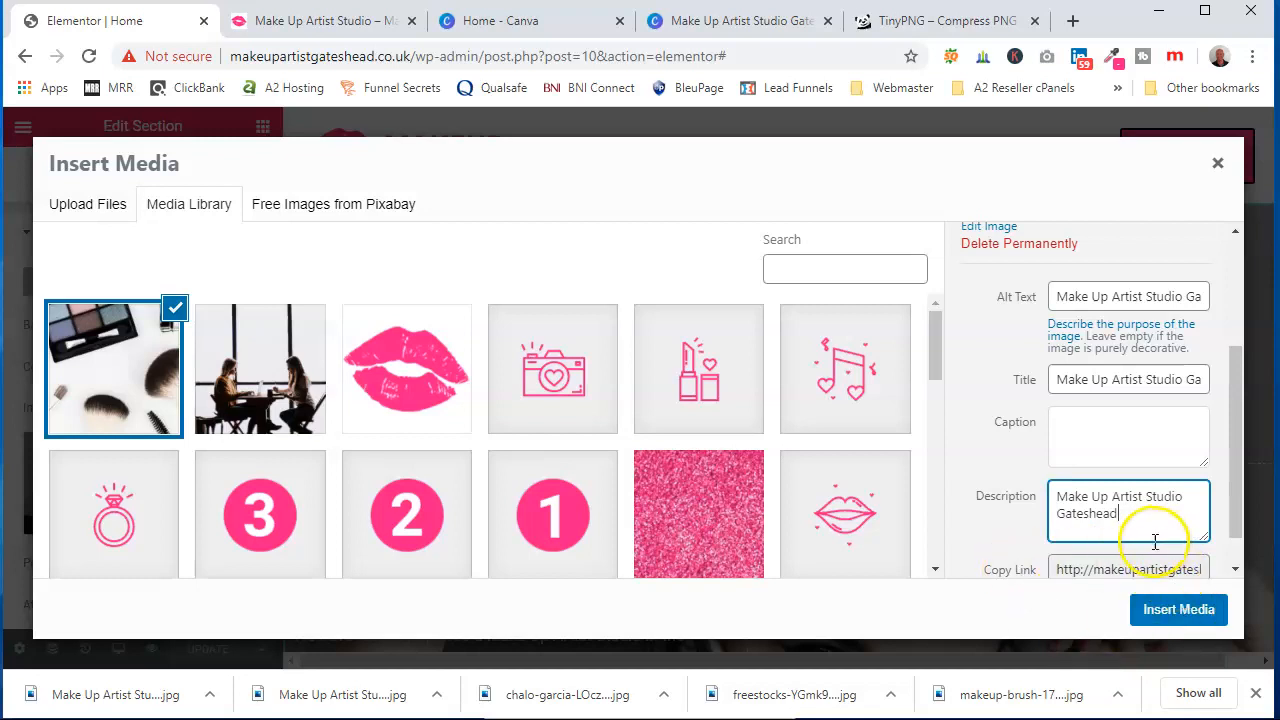
pyautogui.click(1156, 380)
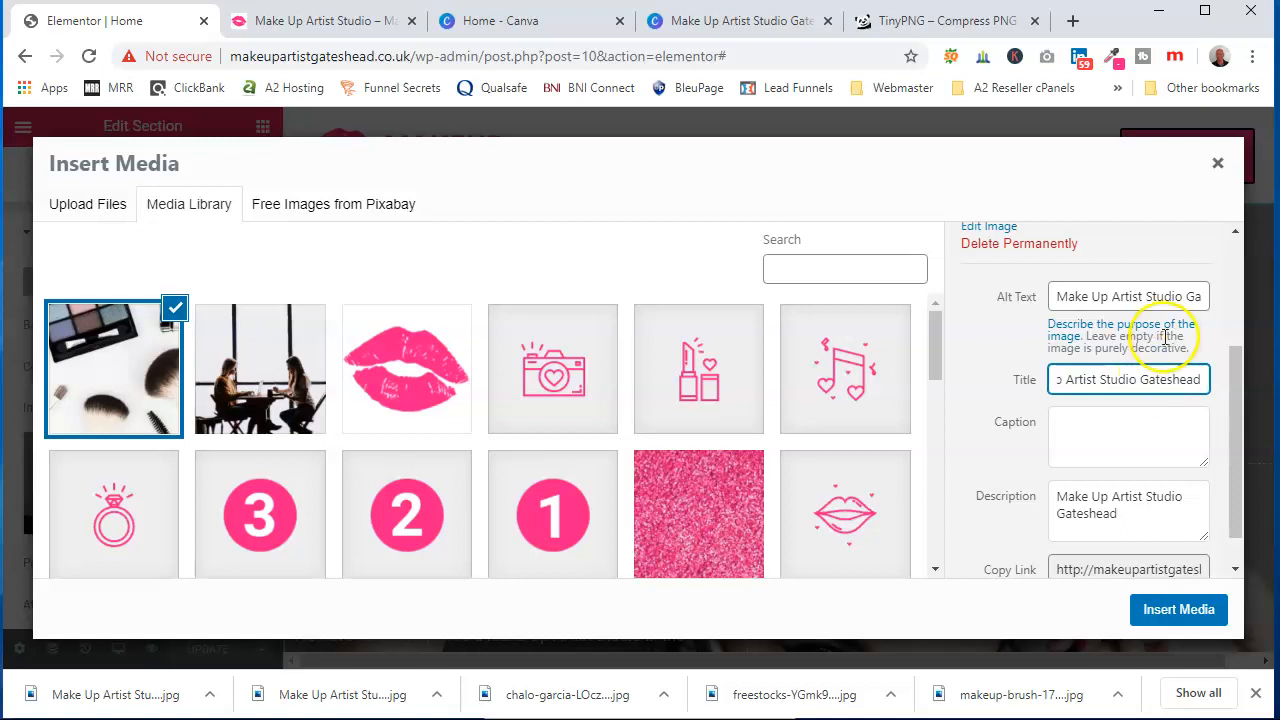
pyautogui.click(1164, 290)
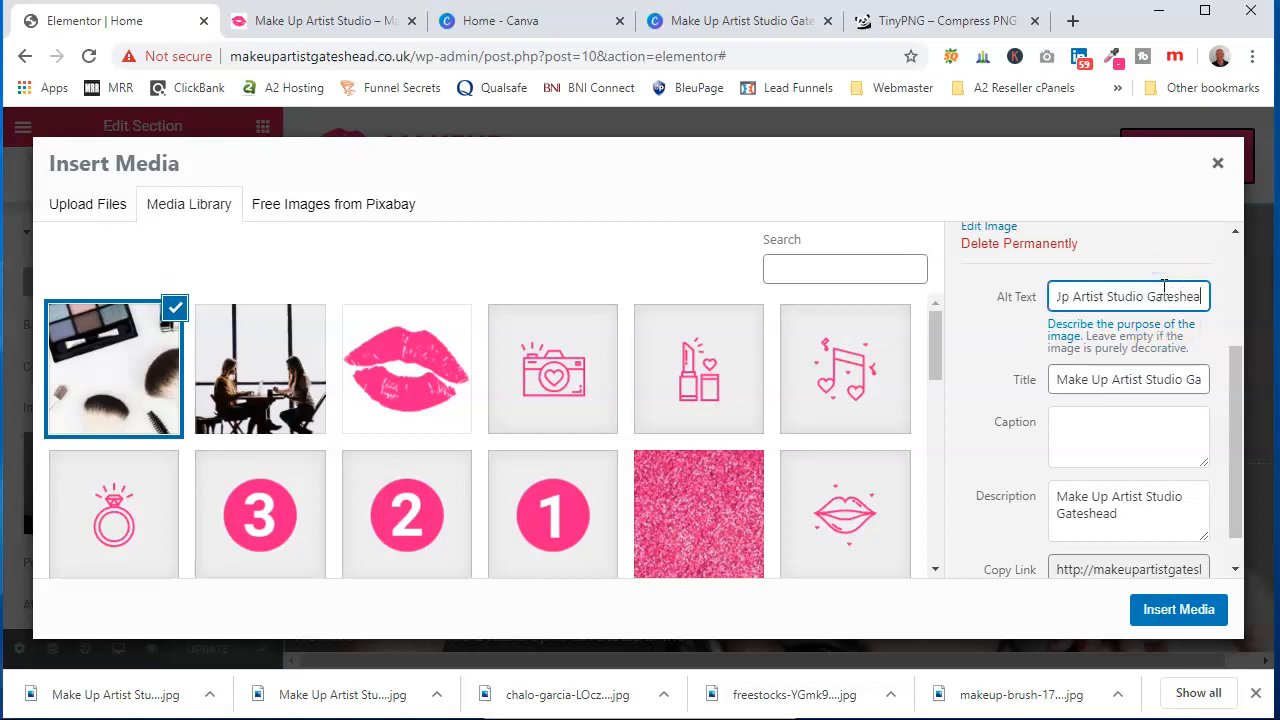
# Insert the image as the hero section background and review the updated section
pyautogui.click(1181, 612)
pyautogui.scroll(-3, 938, 478)
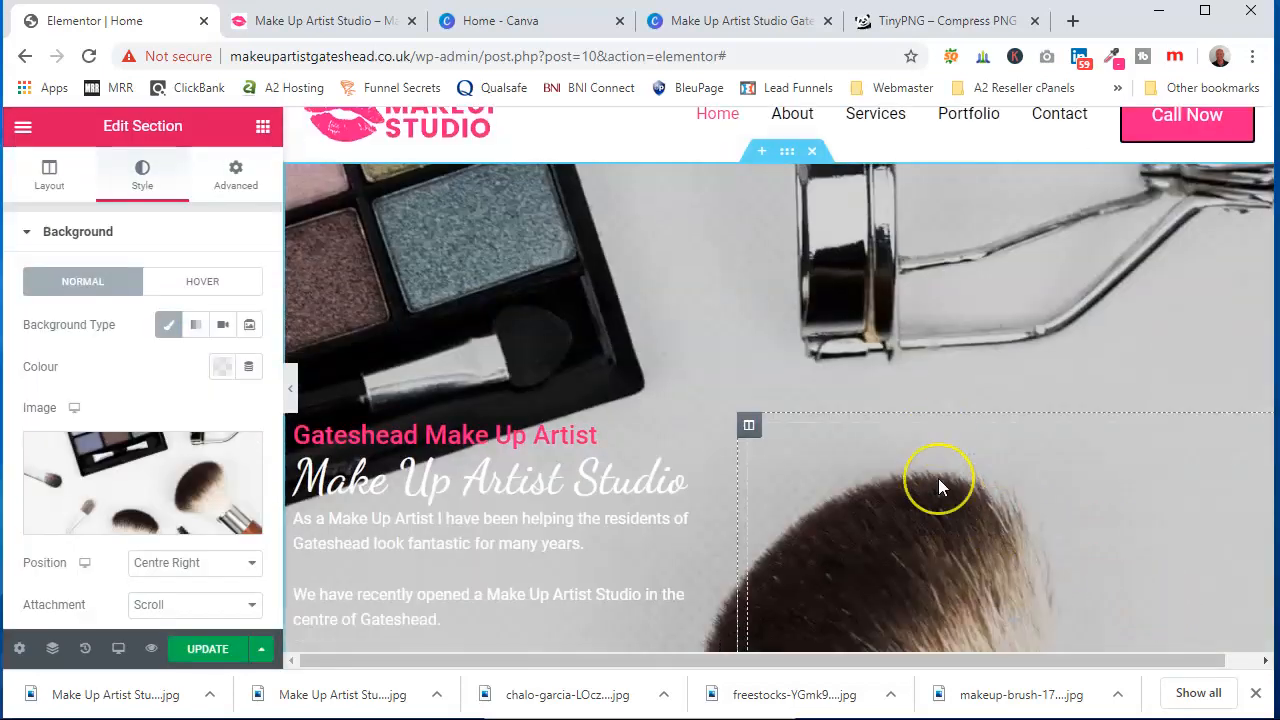
pyautogui.scroll(3, 938, 478)
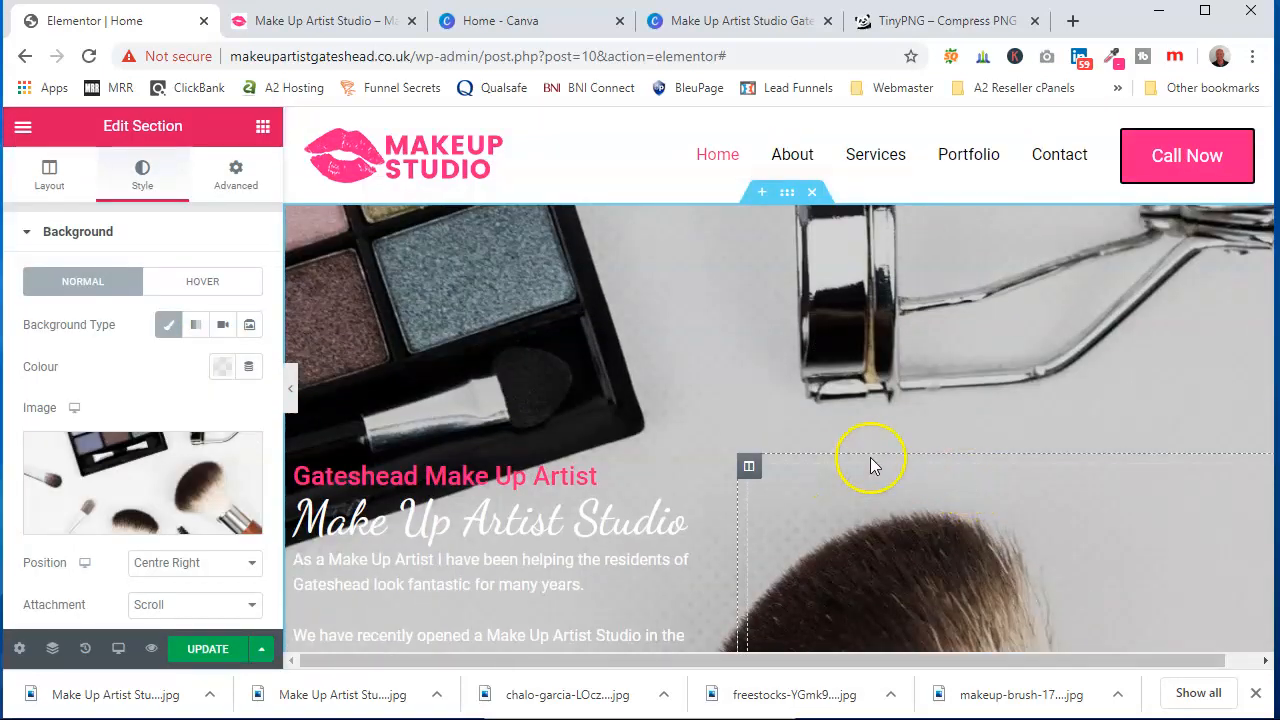
pyautogui.scroll(-3, 875, 470)
pyautogui.scroll(-6, 876, 471)
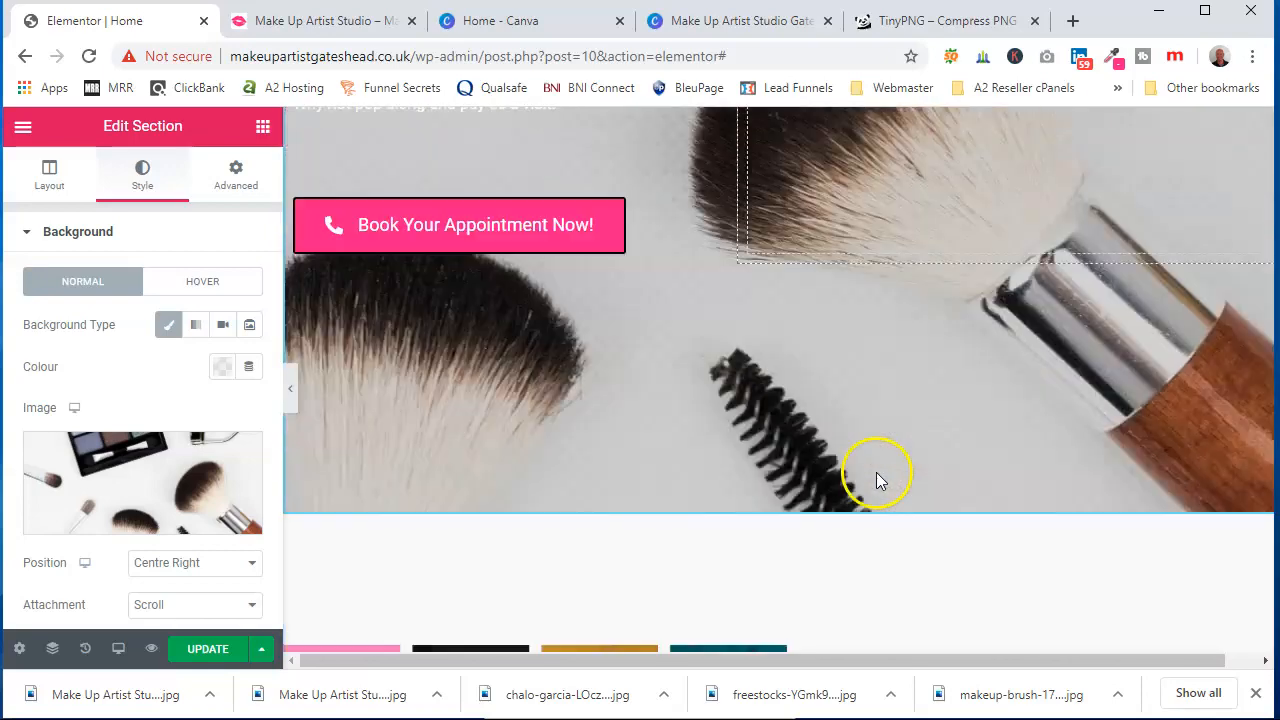
# Set the hero section's background image attachment to Fixed
pyautogui.scroll(7, 877, 472)
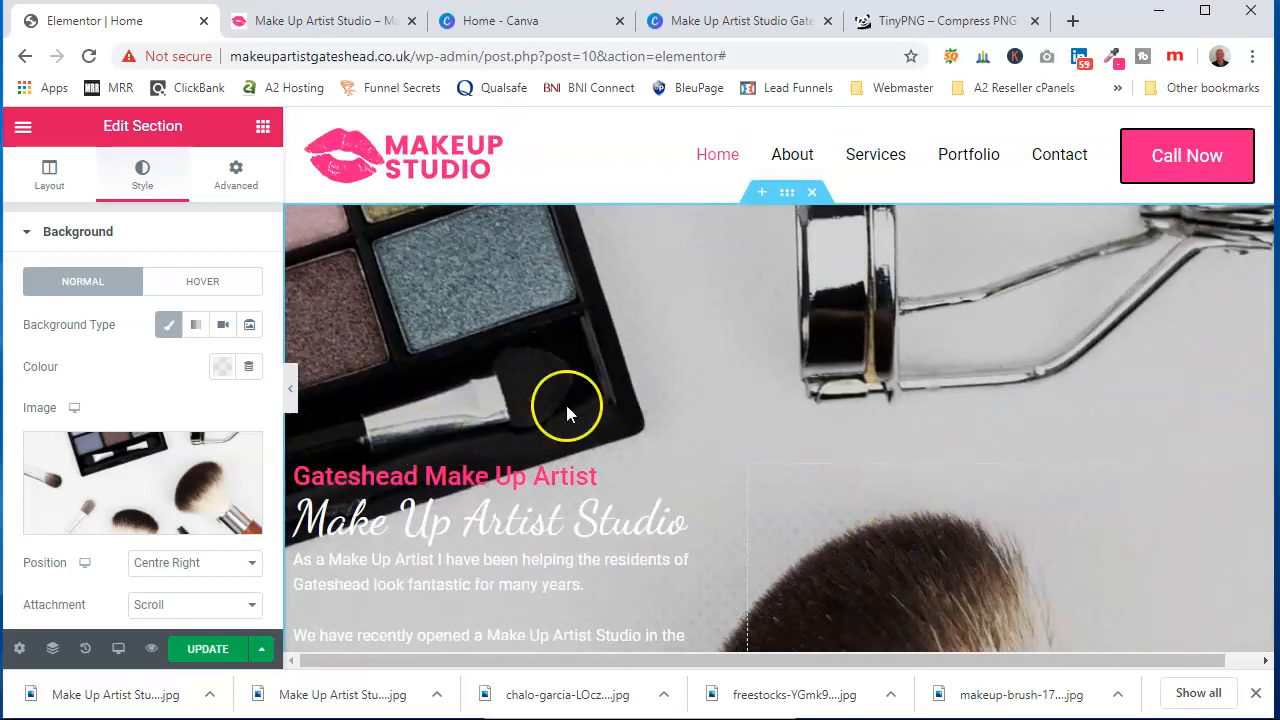
pyautogui.moveTo(140, 437)
pyautogui.scroll(-2, 120, 410)
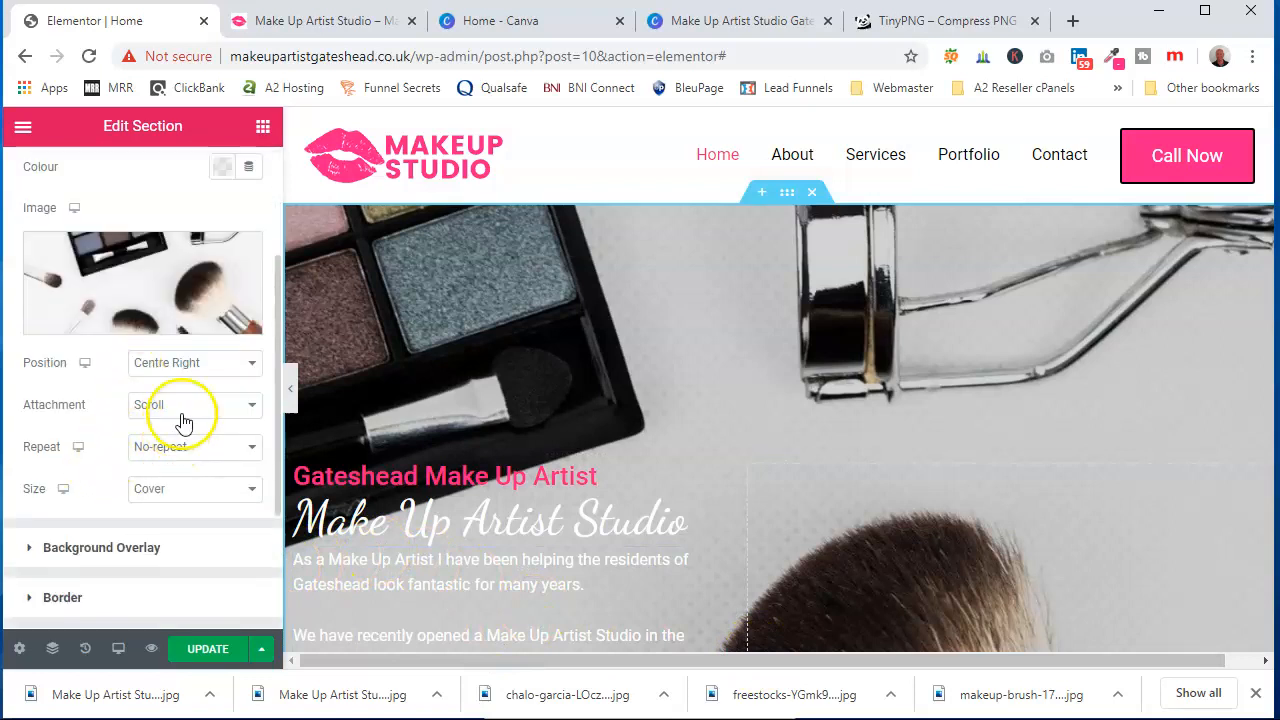
pyautogui.click(254, 406)
pyautogui.click(224, 456)
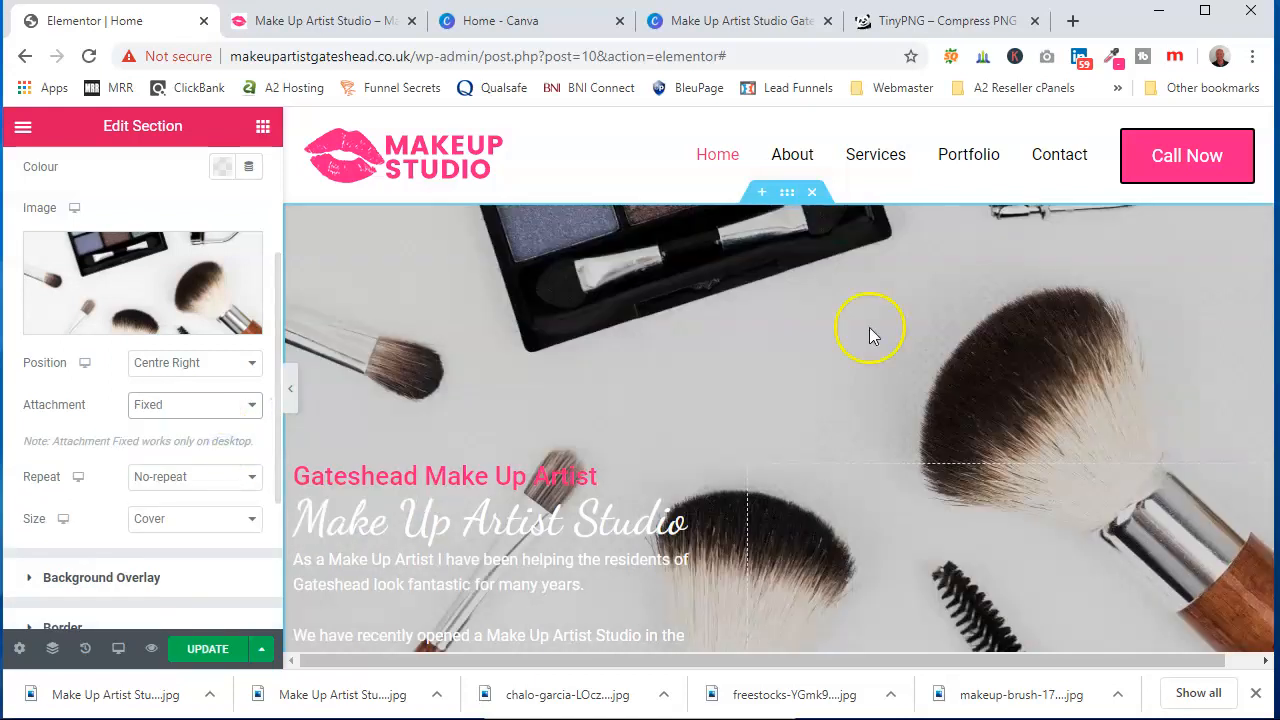
# Set the hero background image position to Centre Centre, after trying Top Right
pyautogui.scroll(-2, 1068, 303)
pyautogui.scroll(2, 1062, 306)
pyautogui.scroll(-3, 1062, 307)
pyautogui.scroll(4, 1059, 314)
pyautogui.click(252, 363)
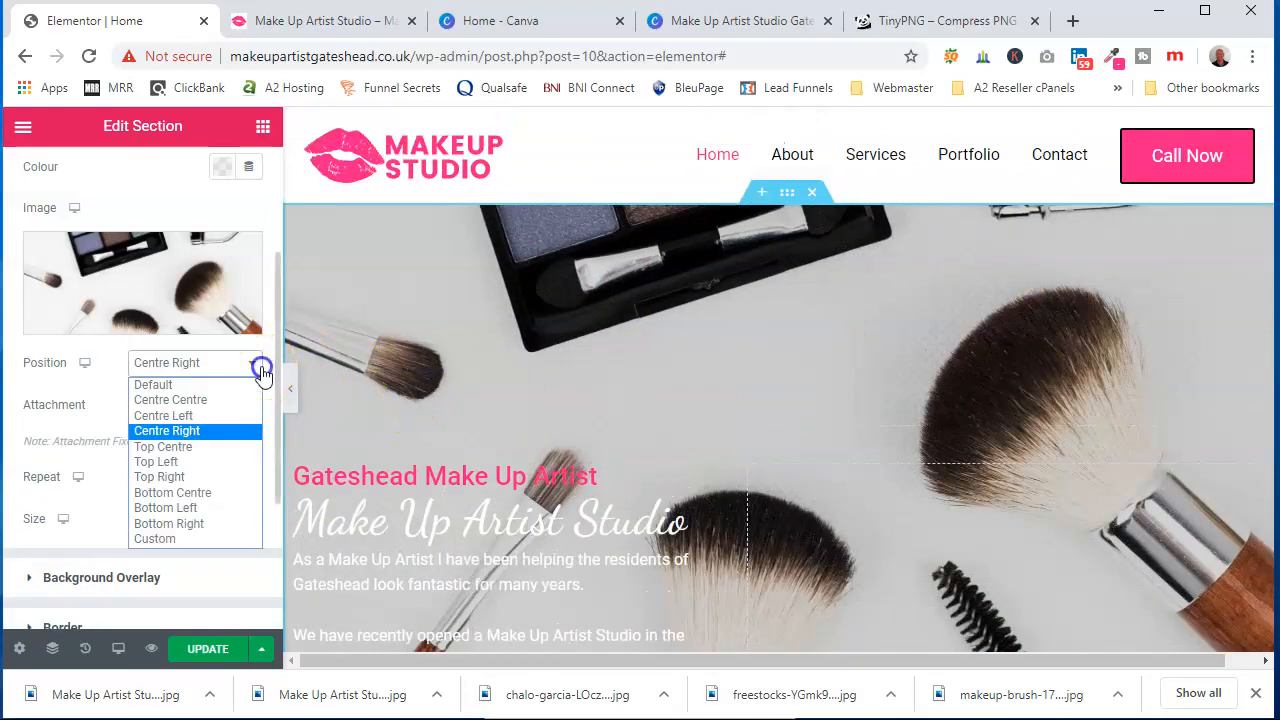
pyautogui.click(239, 394)
pyautogui.click(243, 363)
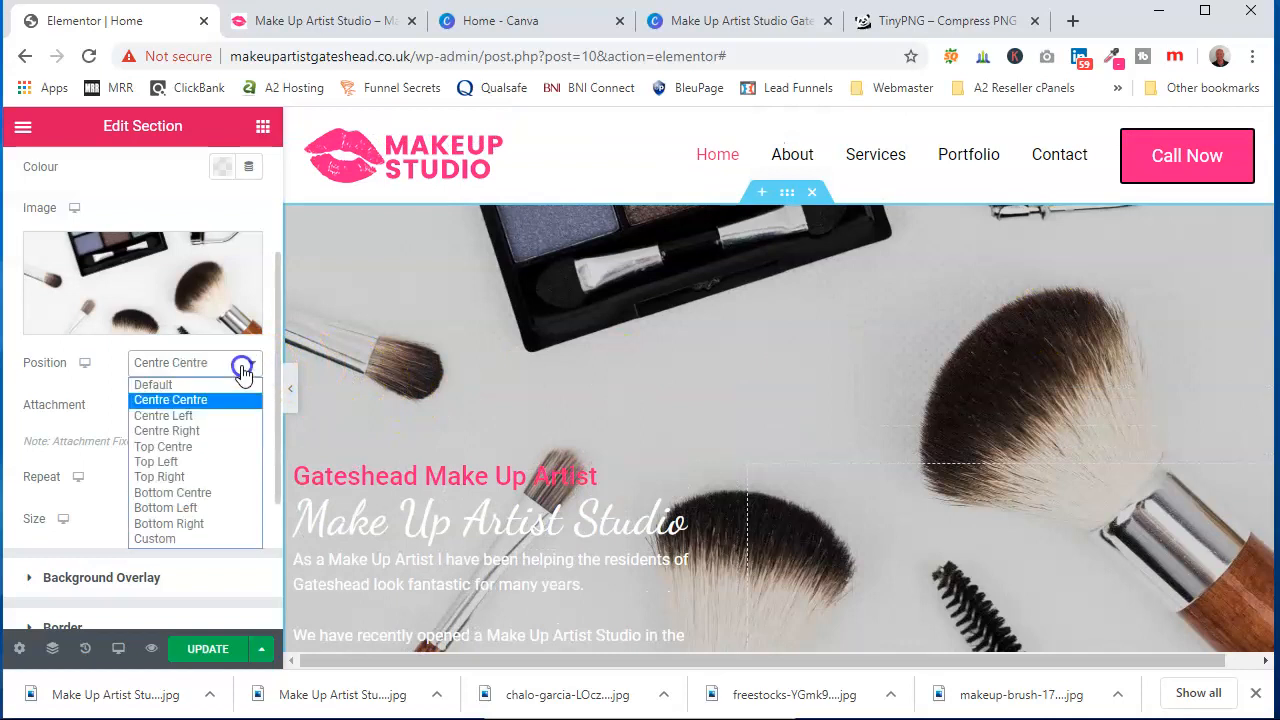
pyautogui.click(198, 472)
pyautogui.click(250, 364)
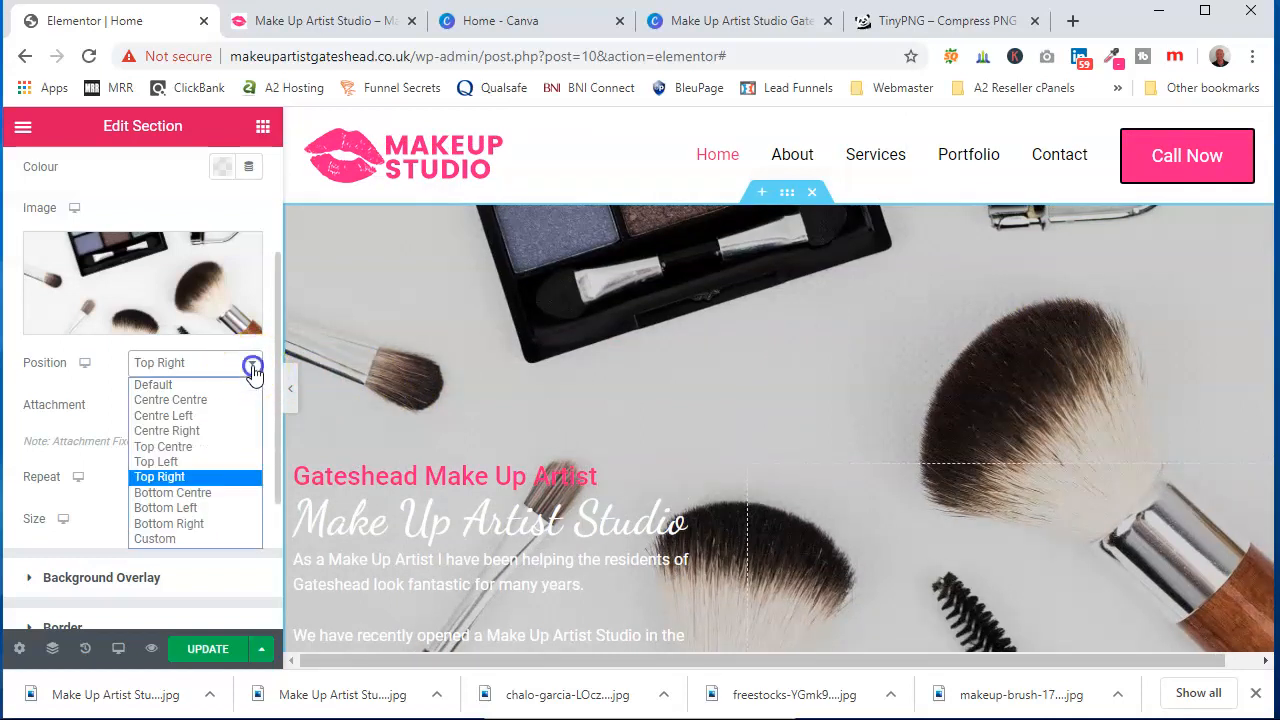
pyautogui.click(229, 401)
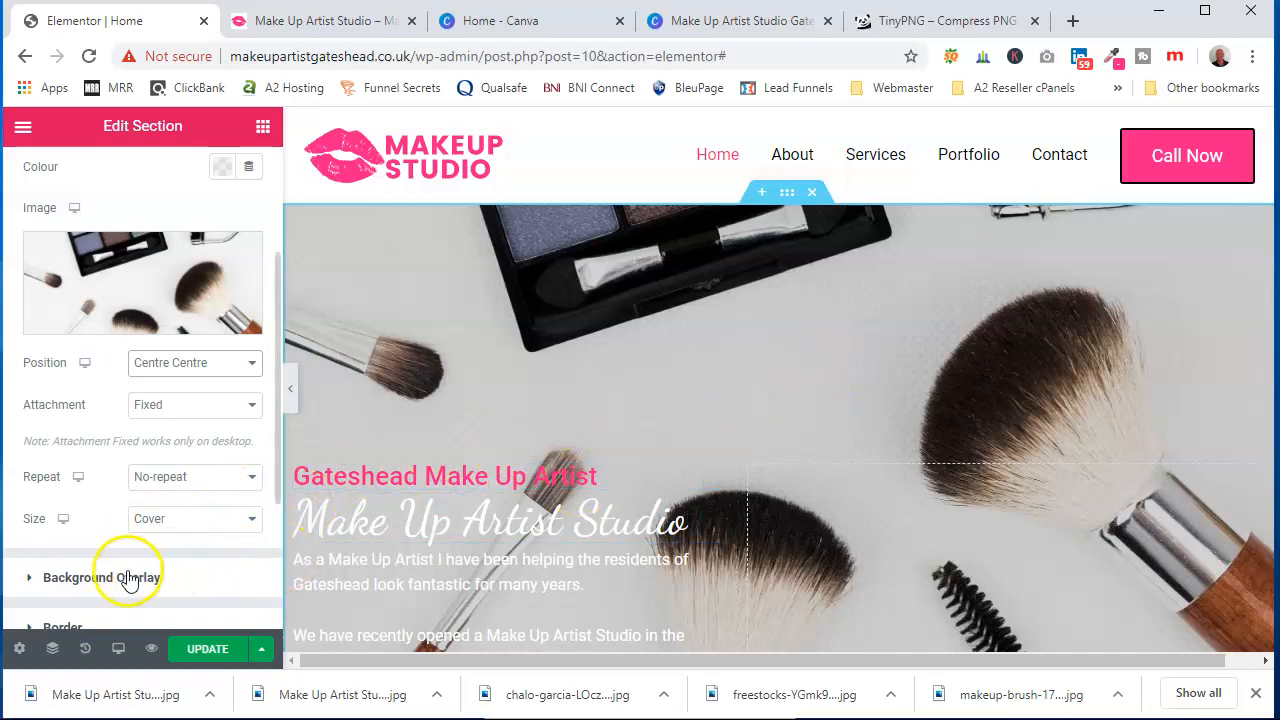
# Switch to mobile preview and centre-align the Gateshead Make Up Artist subheading and Make Up Artist Studio heading
pyautogui.click(118, 650)
pyautogui.click(127, 600)
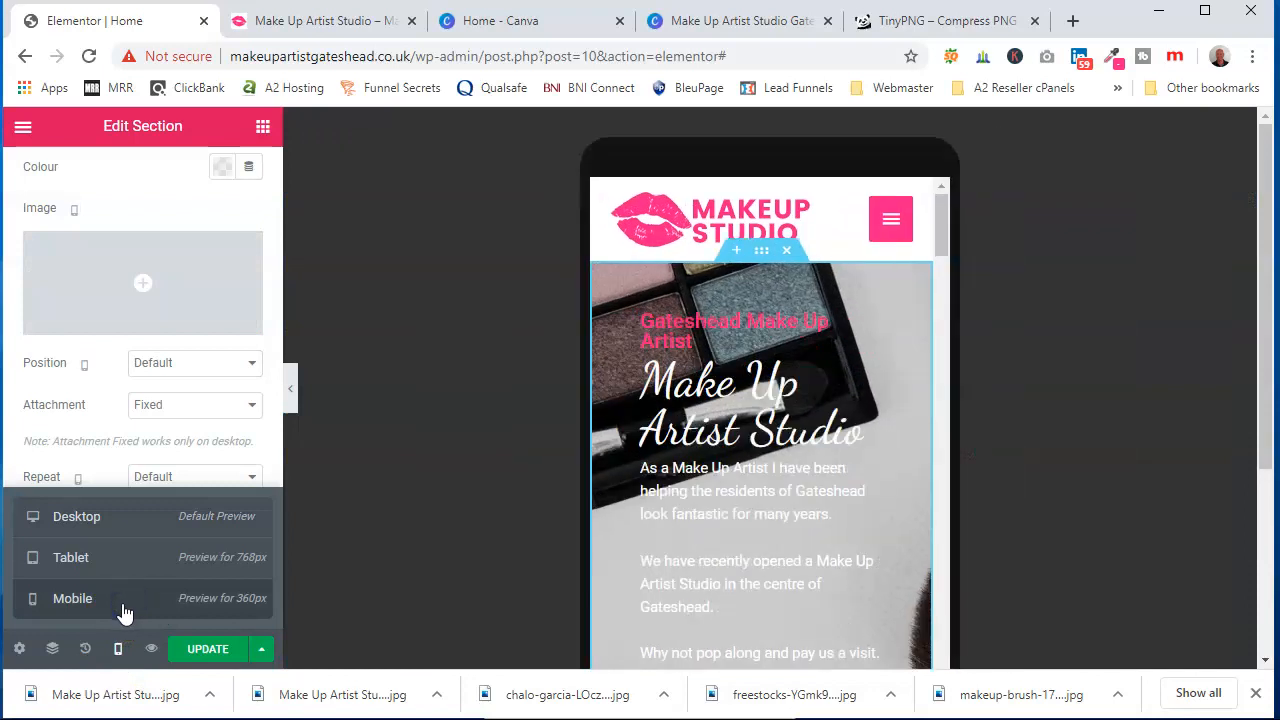
pyautogui.scroll(-4, 766, 474)
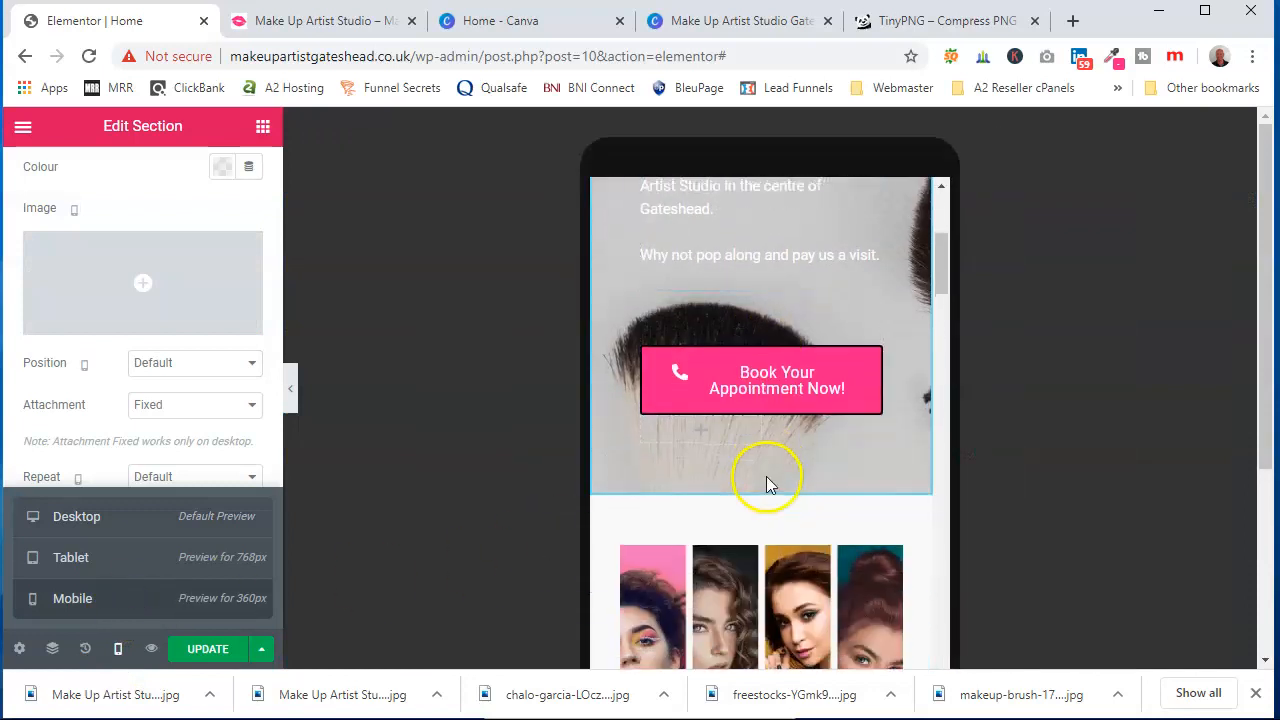
pyautogui.scroll(5, 766, 484)
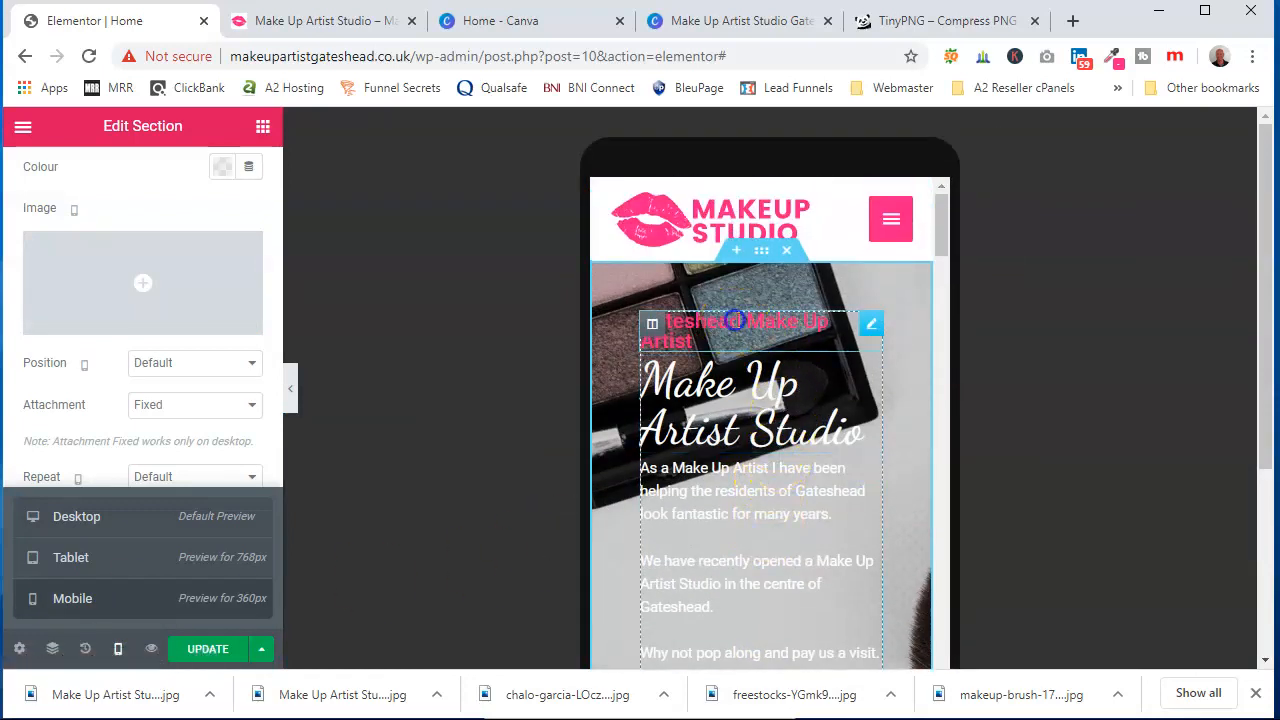
pyautogui.click(735, 320)
pyautogui.click(718, 313)
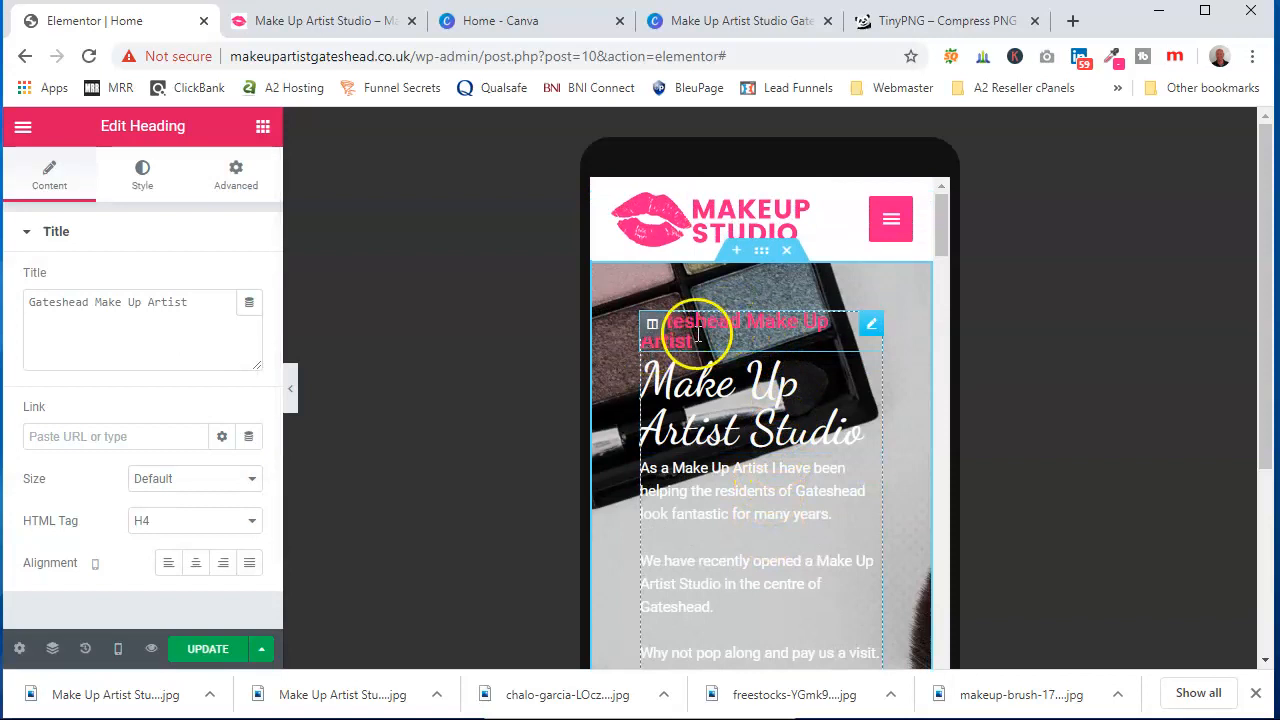
pyautogui.click(200, 566)
pyautogui.click(760, 400)
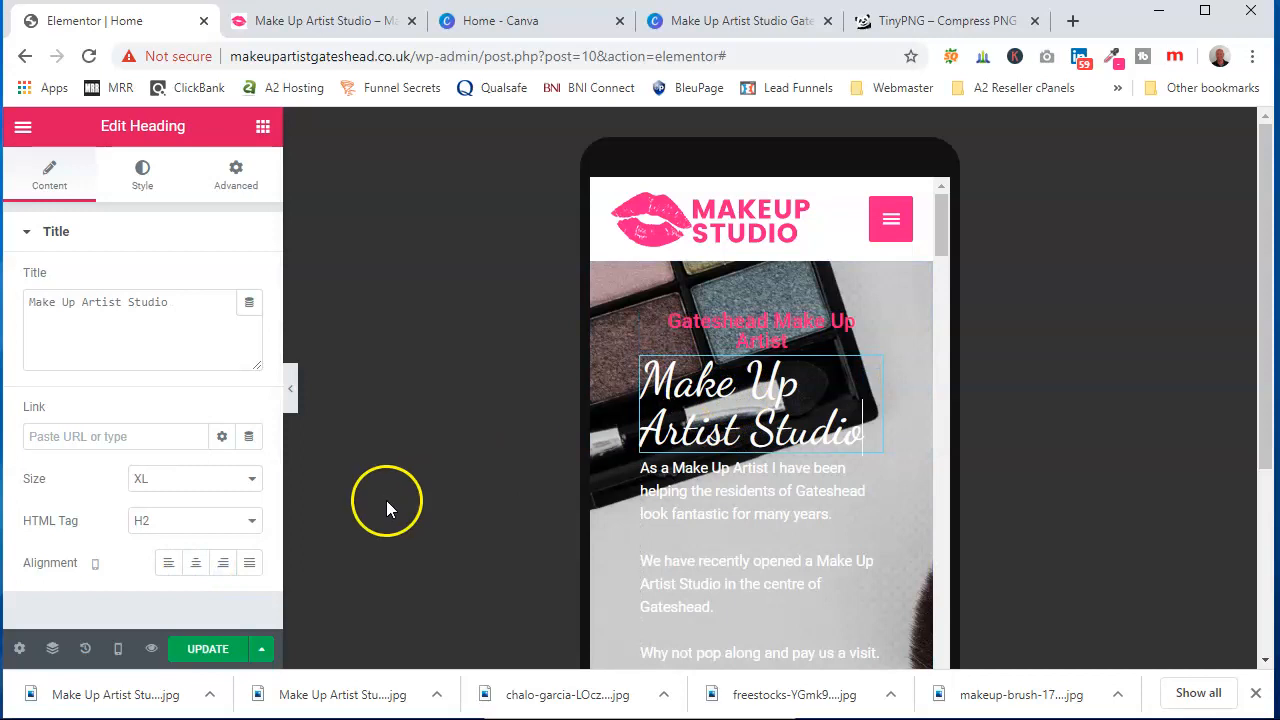
pyautogui.click(196, 563)
# Centre-align the hero paragraph text for mobile
pyautogui.click(694, 503)
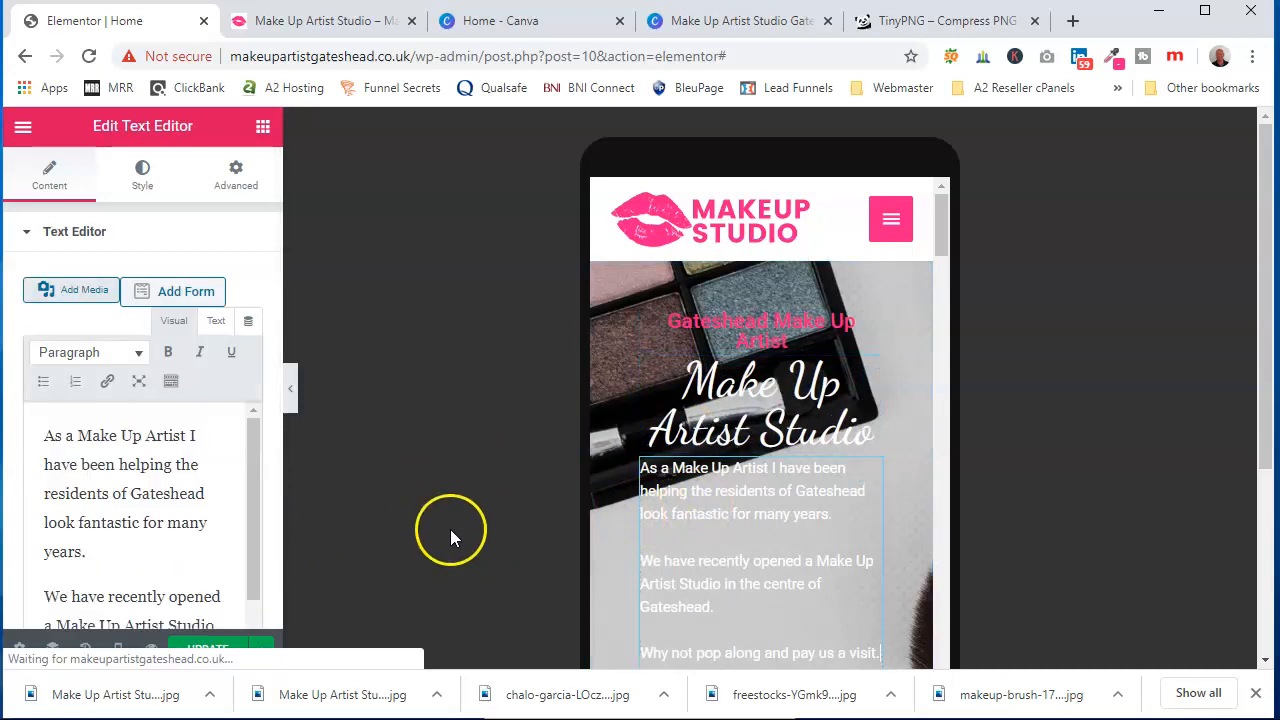
pyautogui.click(686, 470)
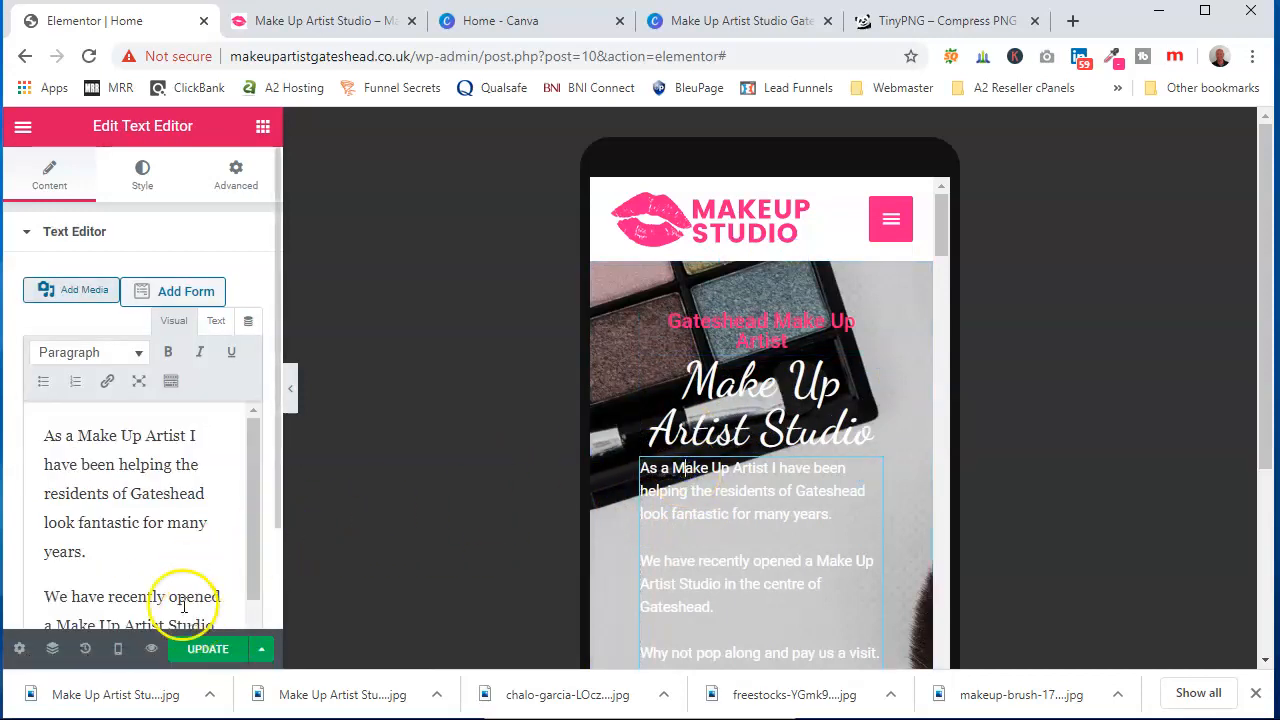
pyautogui.click(145, 180)
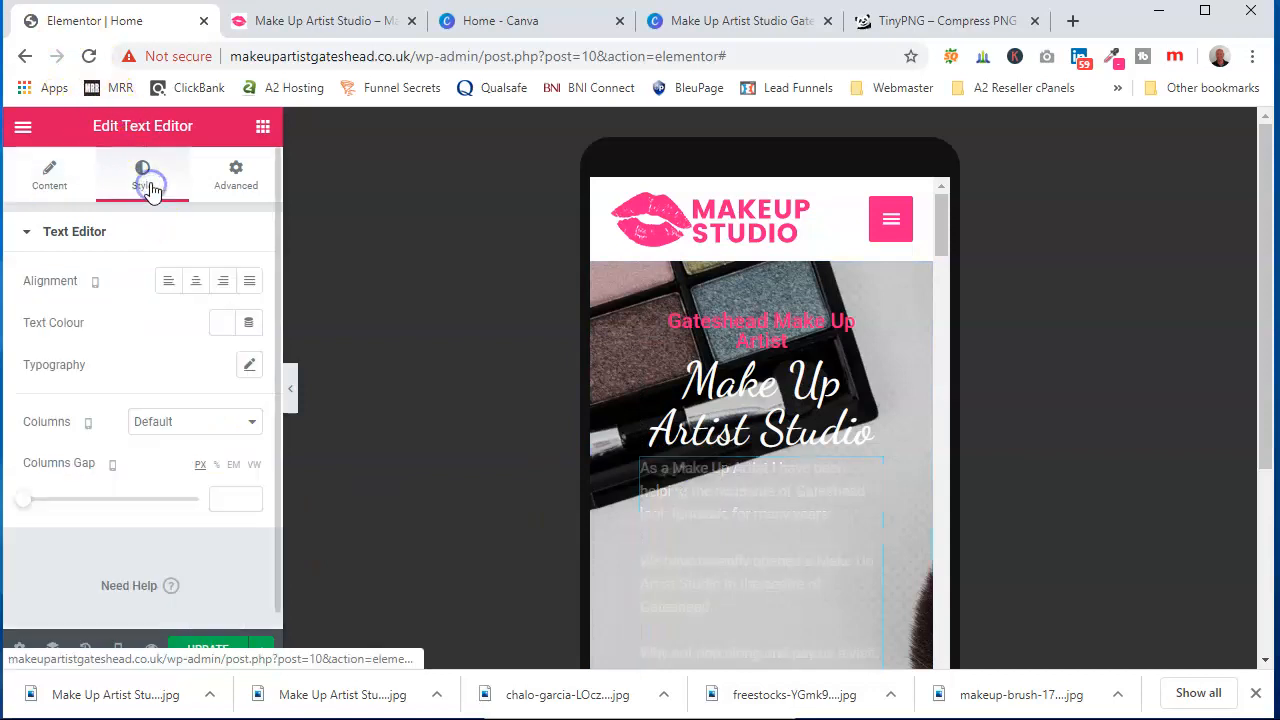
pyautogui.click(197, 282)
# Scroll through the whole home page in mobile preview to review the layout
pyautogui.scroll(-4, 843, 451)
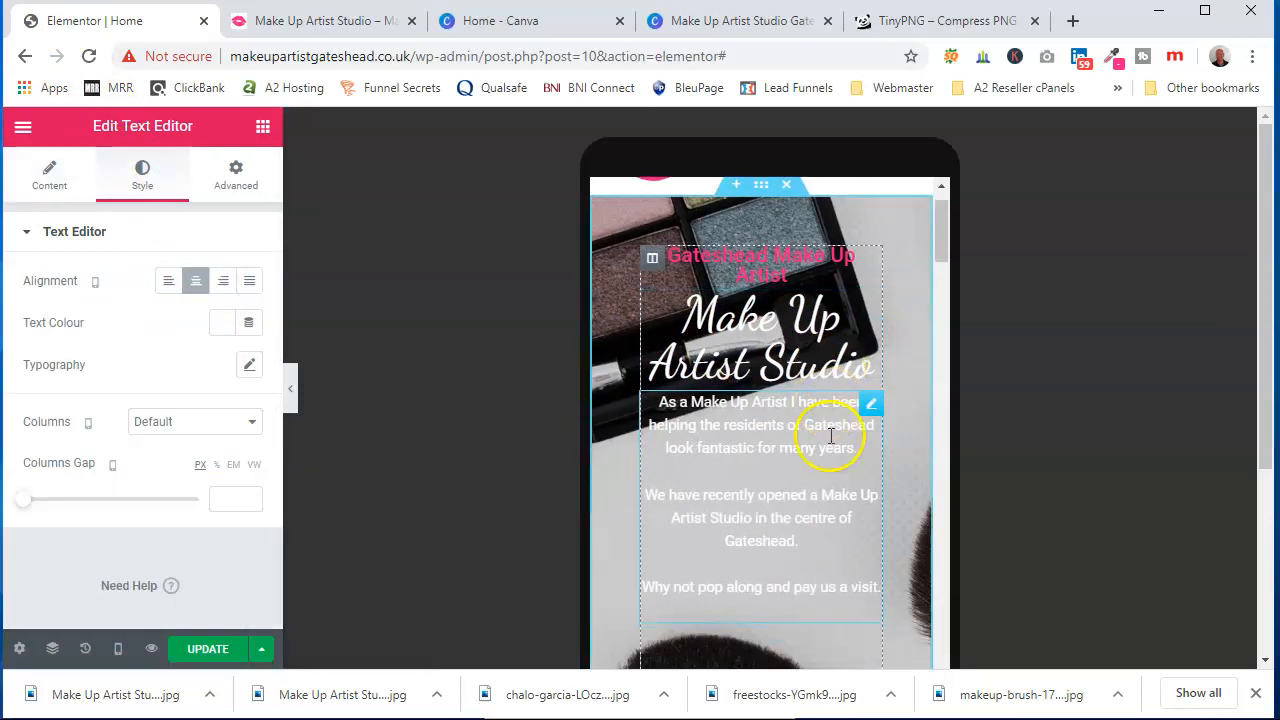
pyautogui.scroll(-3, 748, 429)
pyautogui.scroll(2, 748, 425)
pyautogui.scroll(-6, 748, 428)
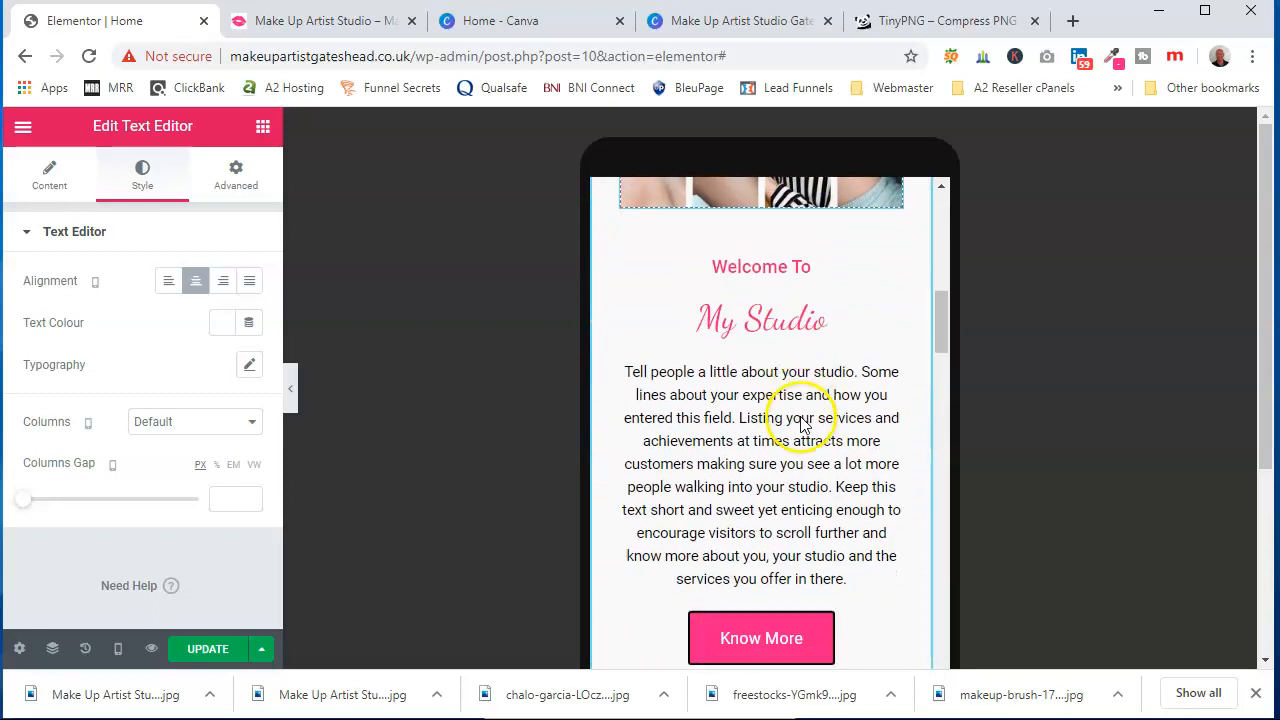
pyautogui.scroll(-12, 766, 457)
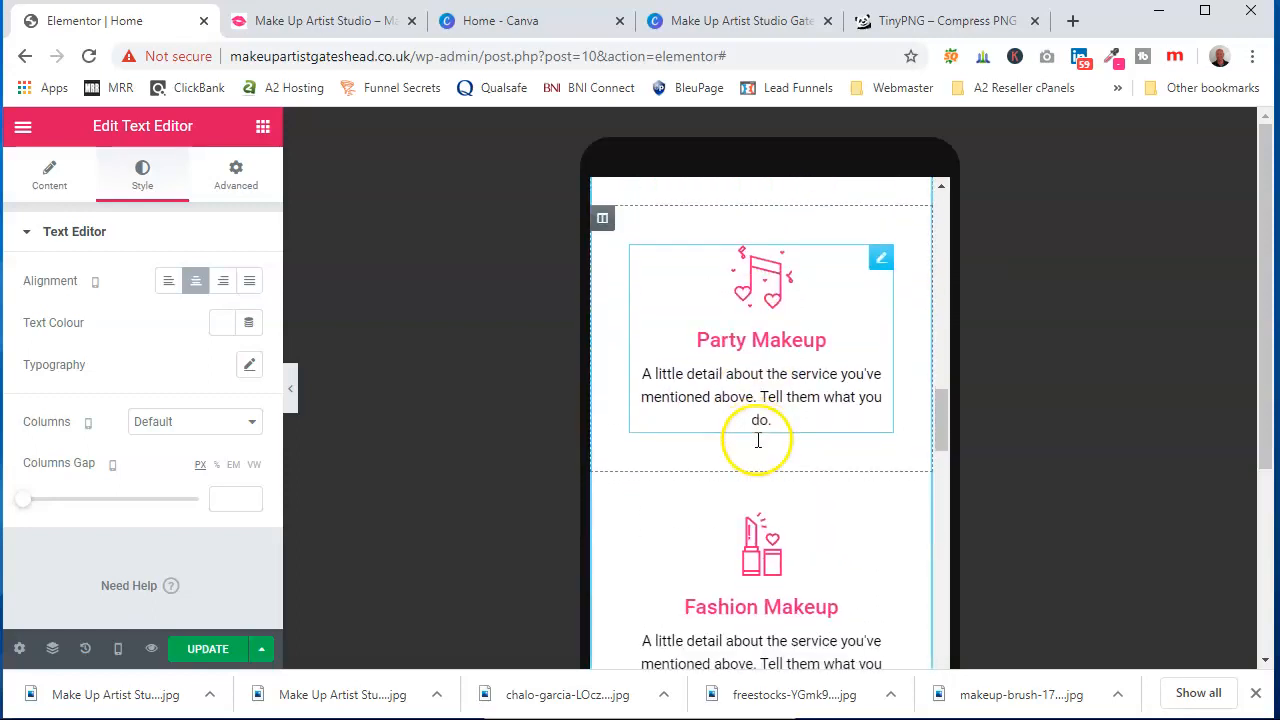
pyautogui.scroll(-12, 760, 440)
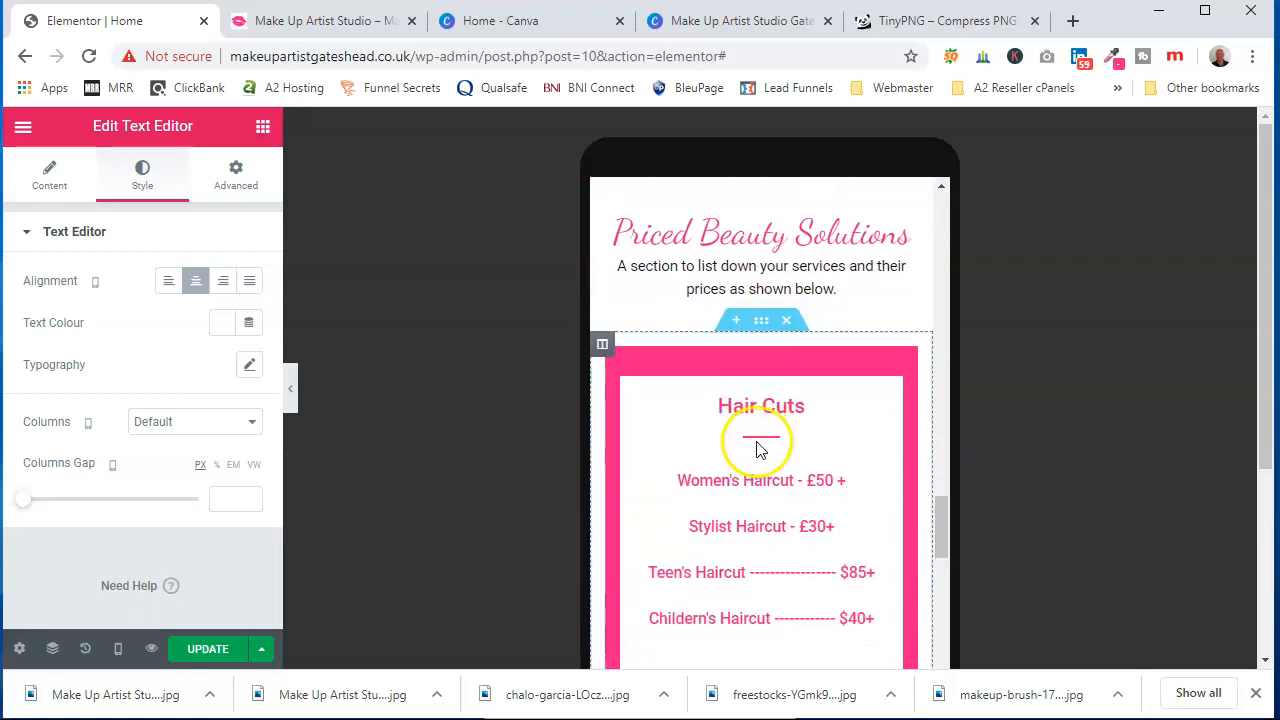
pyautogui.scroll(-12, 758, 450)
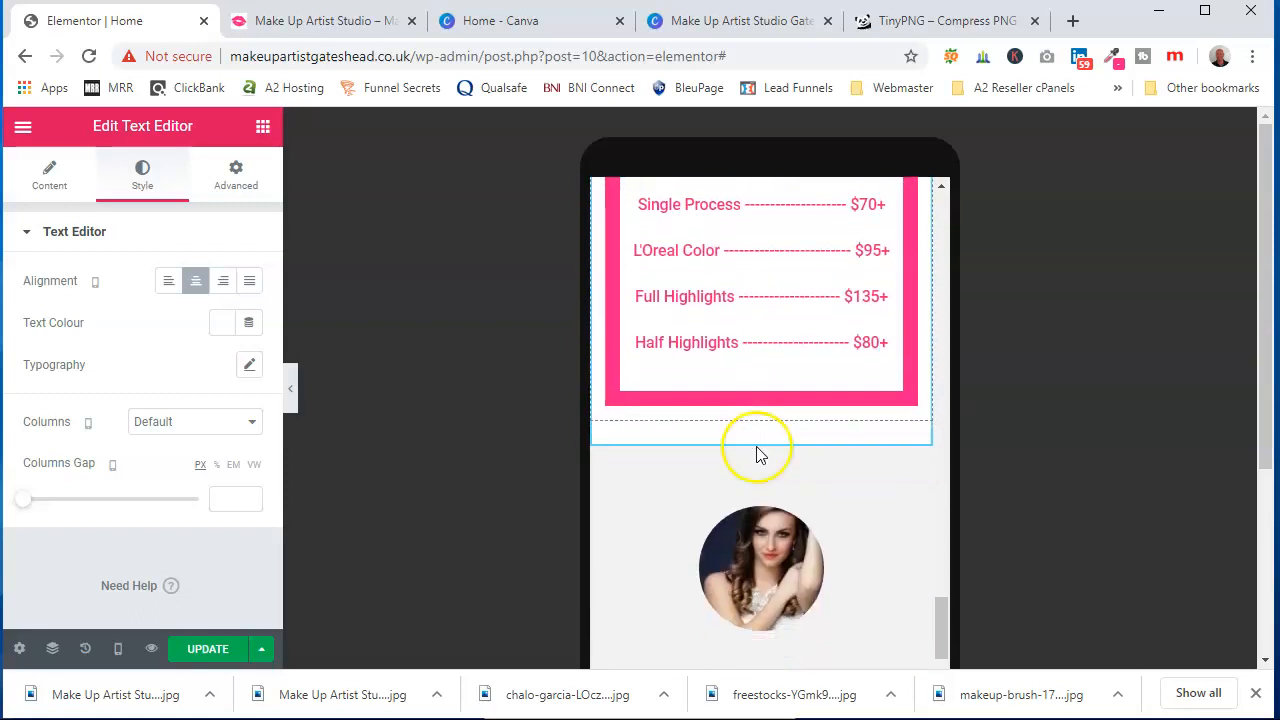
pyautogui.scroll(10, 760, 455)
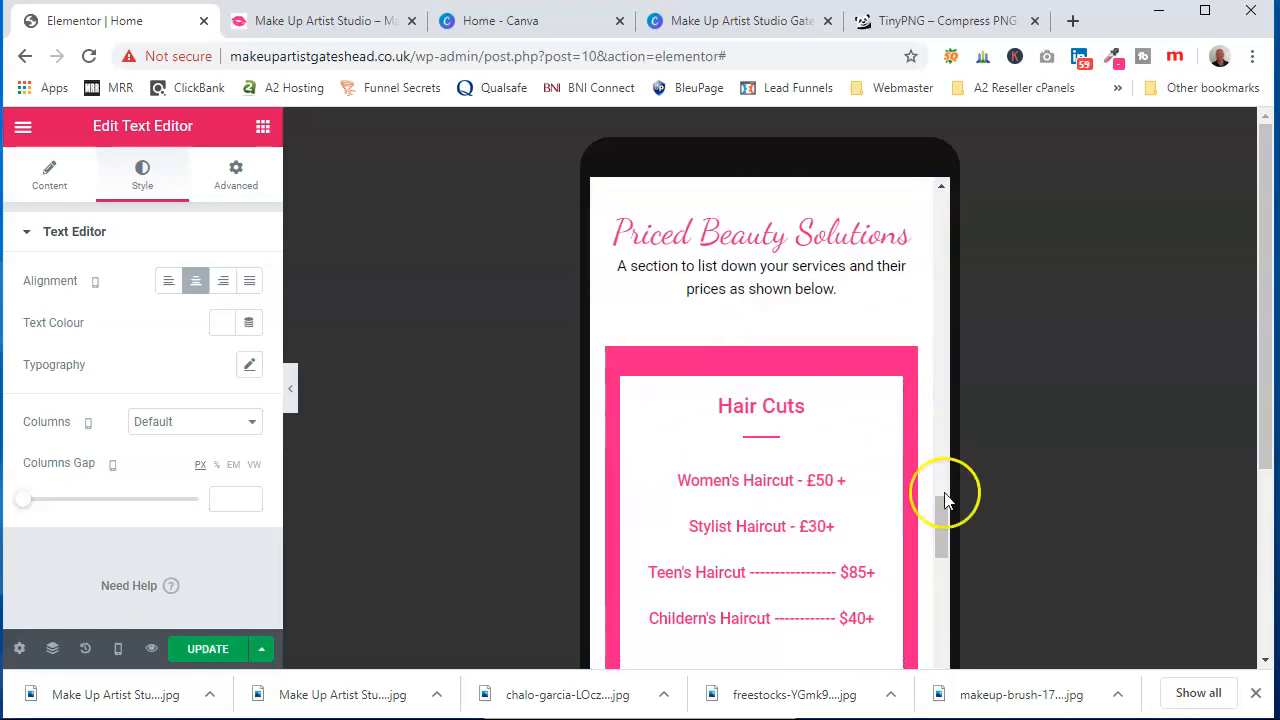
pyautogui.moveTo(935, 515); pyautogui.dragTo(935, 220)
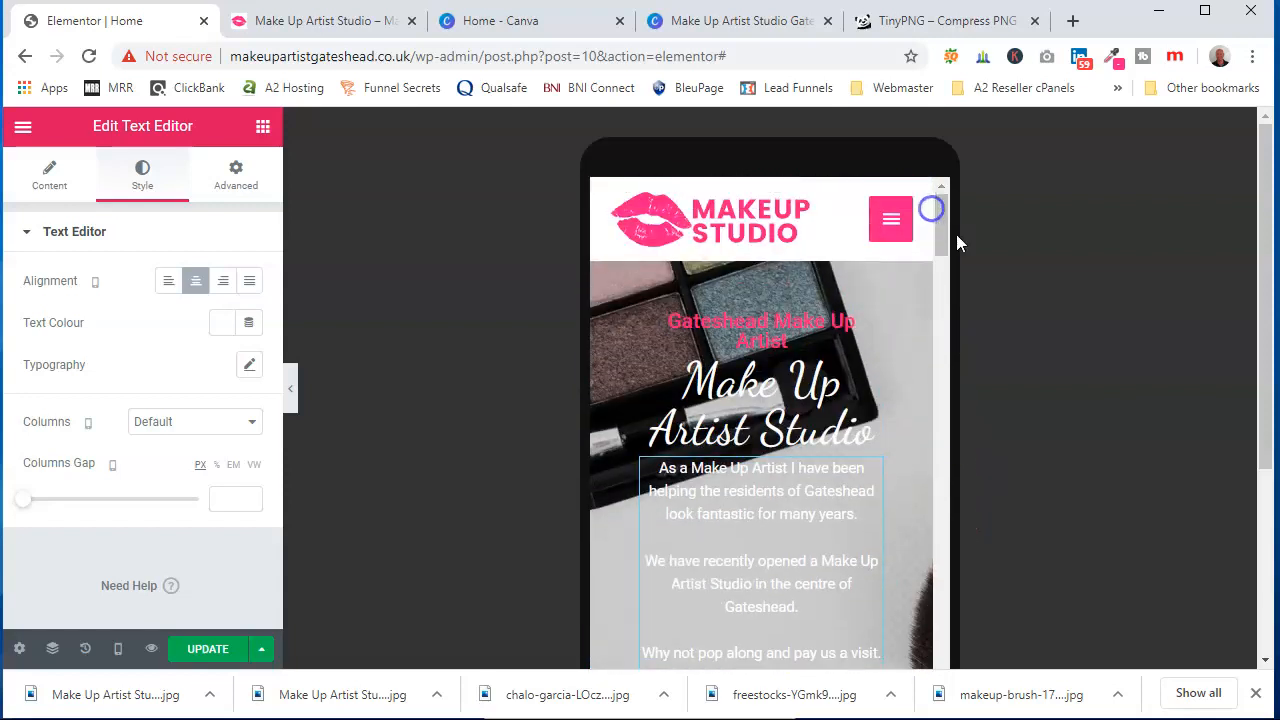
# Preview the hero section in tablet view, then return to desktop view
pyautogui.click(118, 648)
pyautogui.click(98, 573)
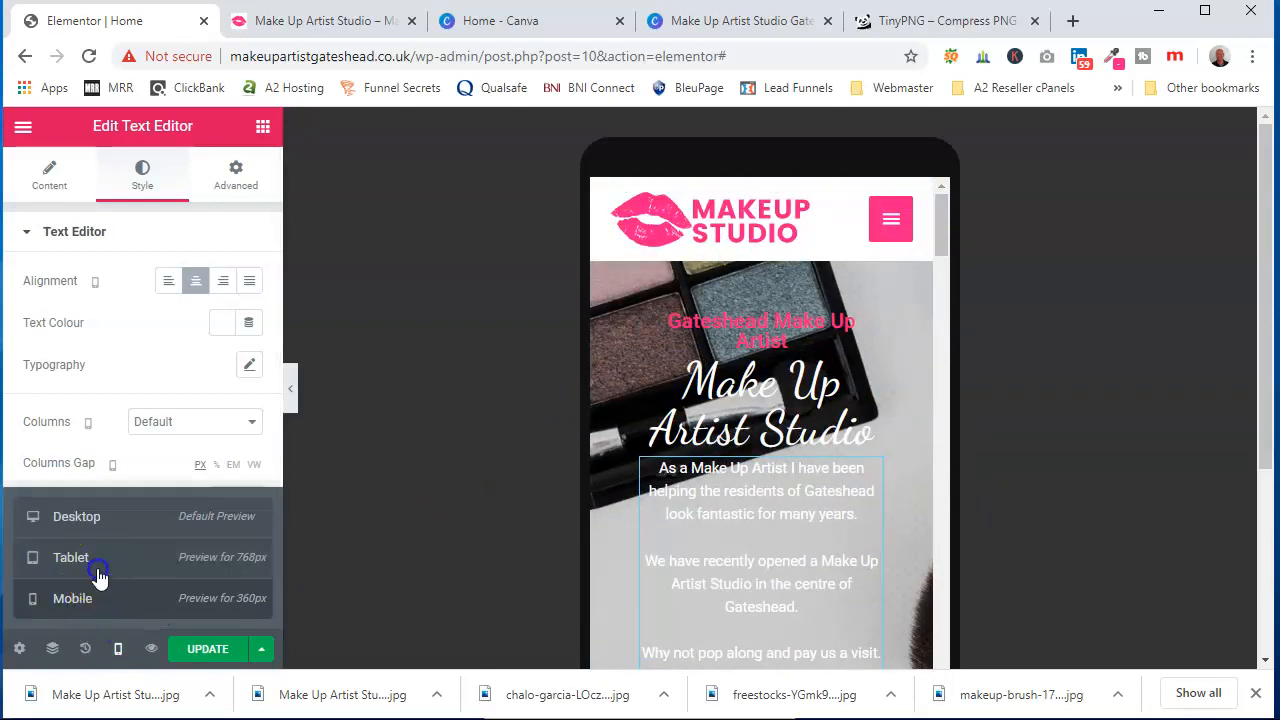
pyautogui.scroll(-5, 703, 460)
pyautogui.scroll(-1, 705, 465)
pyautogui.scroll(10, 705, 465)
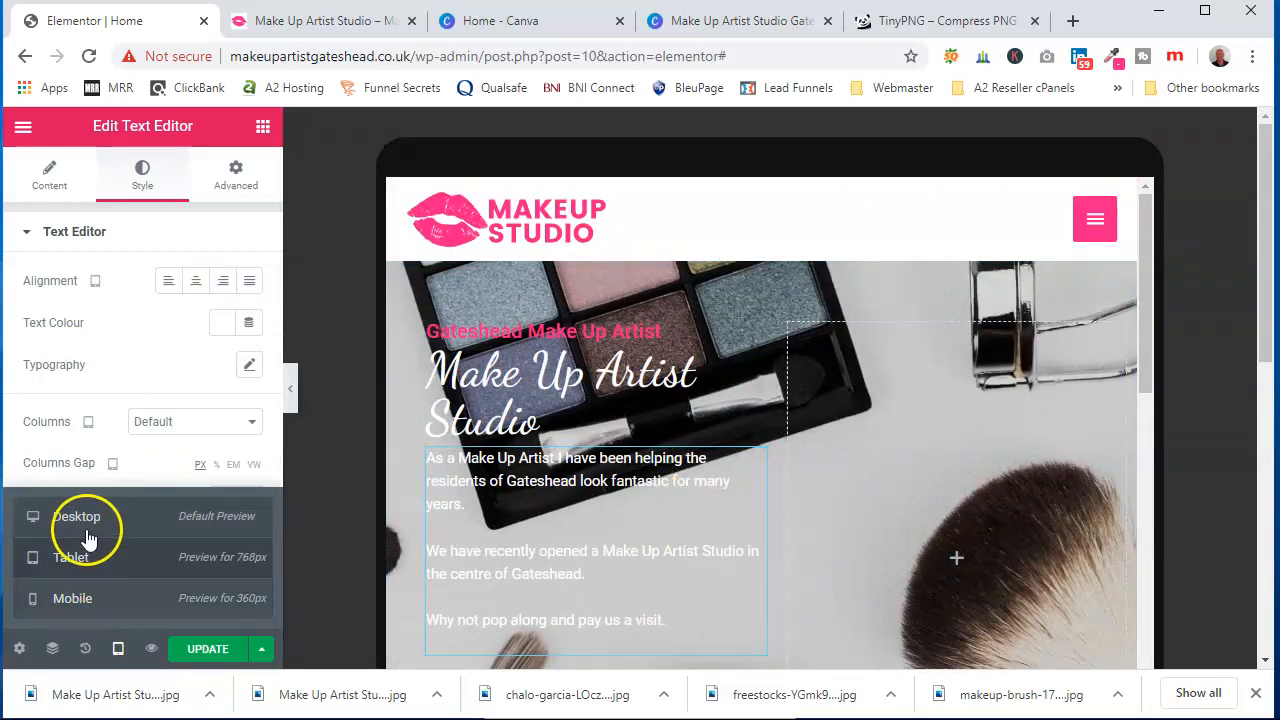
pyautogui.click(88, 538)
pyautogui.scroll(-3, 787, 410)
pyautogui.scroll(2, 787, 410)
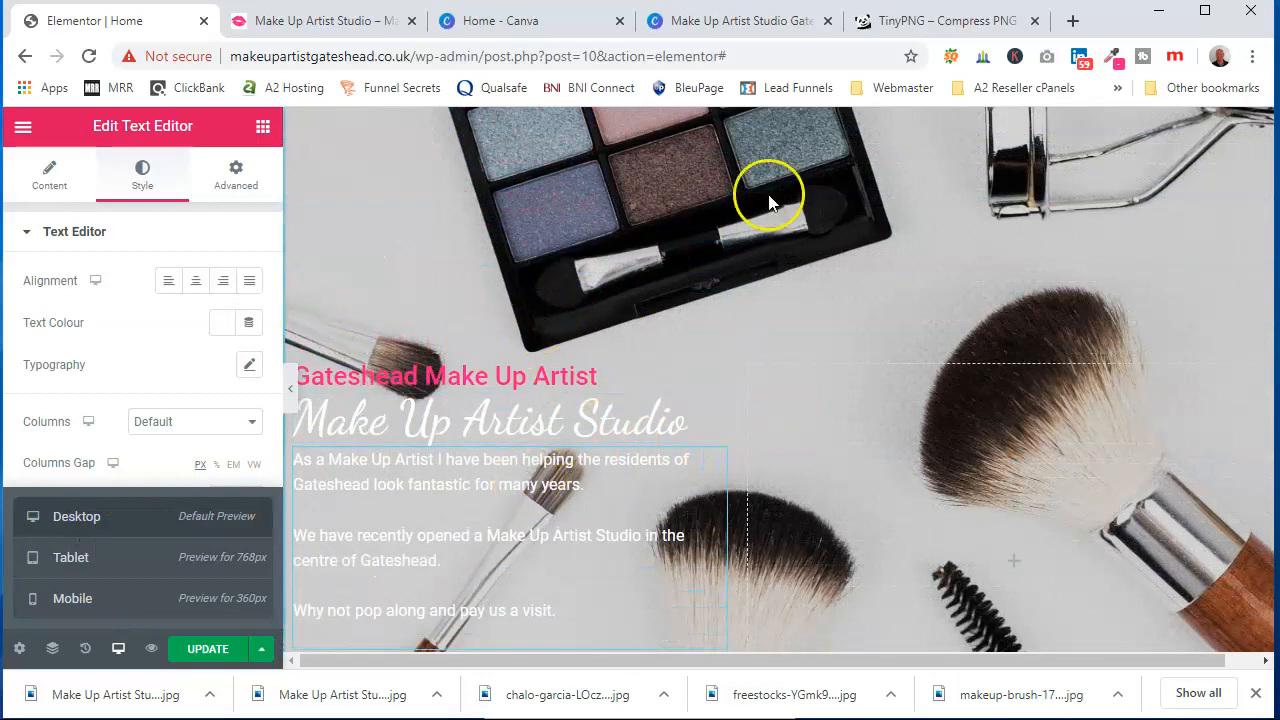
pyautogui.scroll(1, 768, 285)
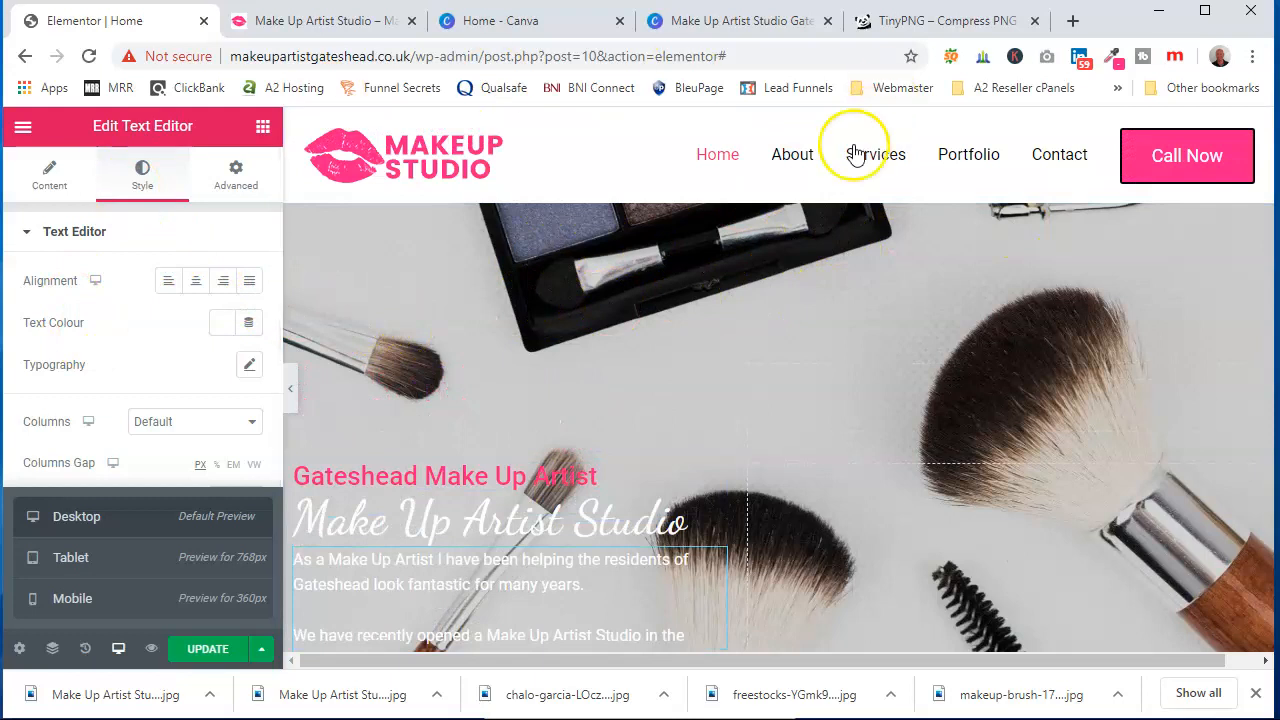
# Give the hero section's black background overlay an opacity of 0.3
pyautogui.click(786, 194)
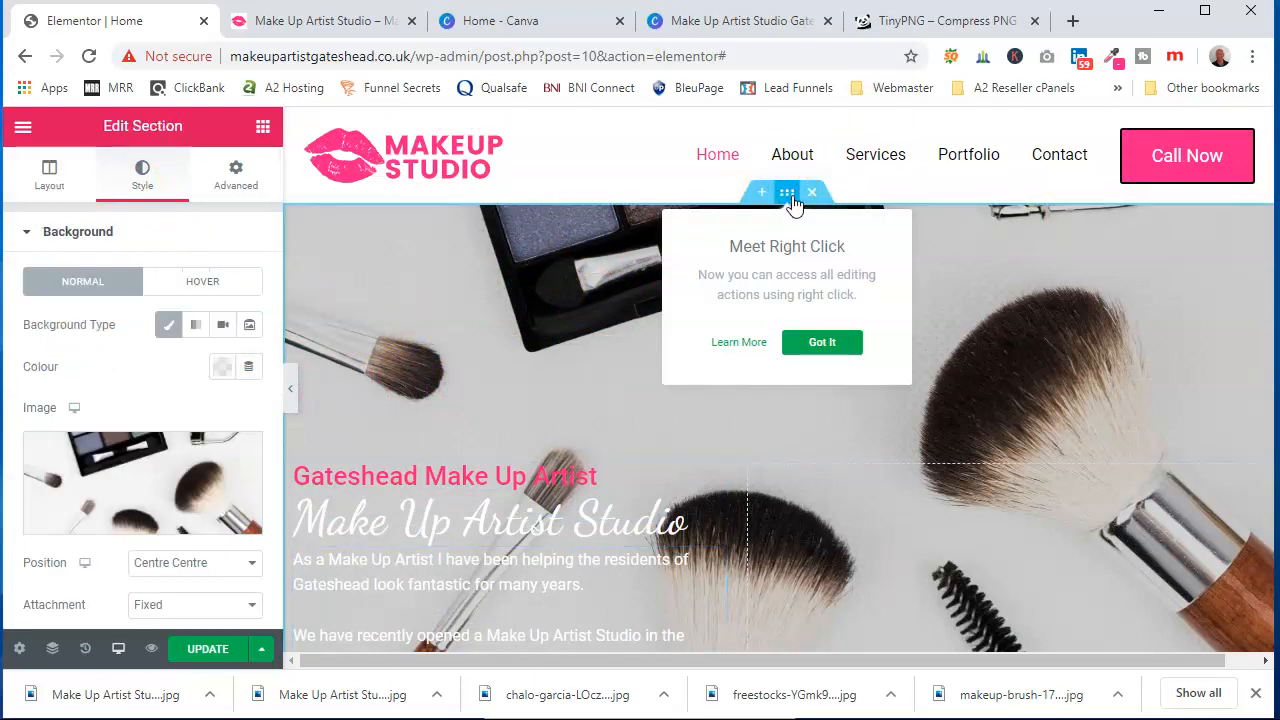
pyautogui.moveTo(790, 200); pyautogui.dragTo(296, 272)
pyautogui.scroll(-3, 104, 320)
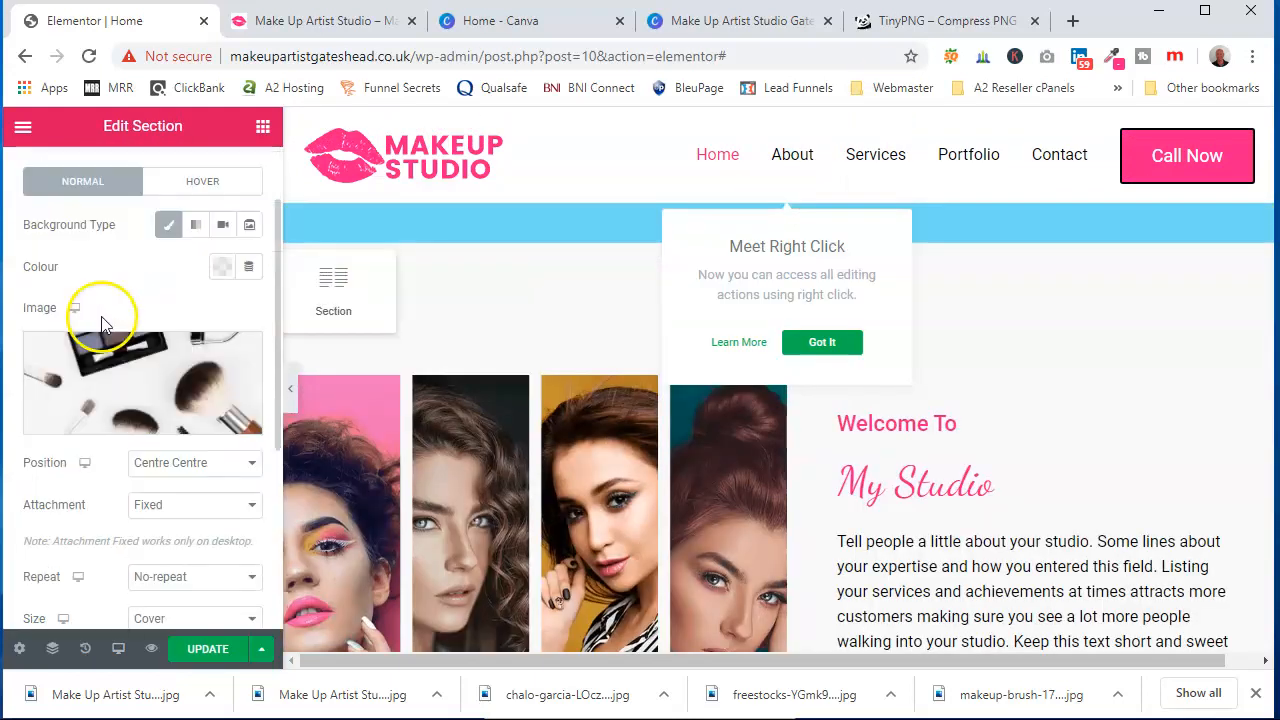
pyautogui.scroll(-1, 140, 345)
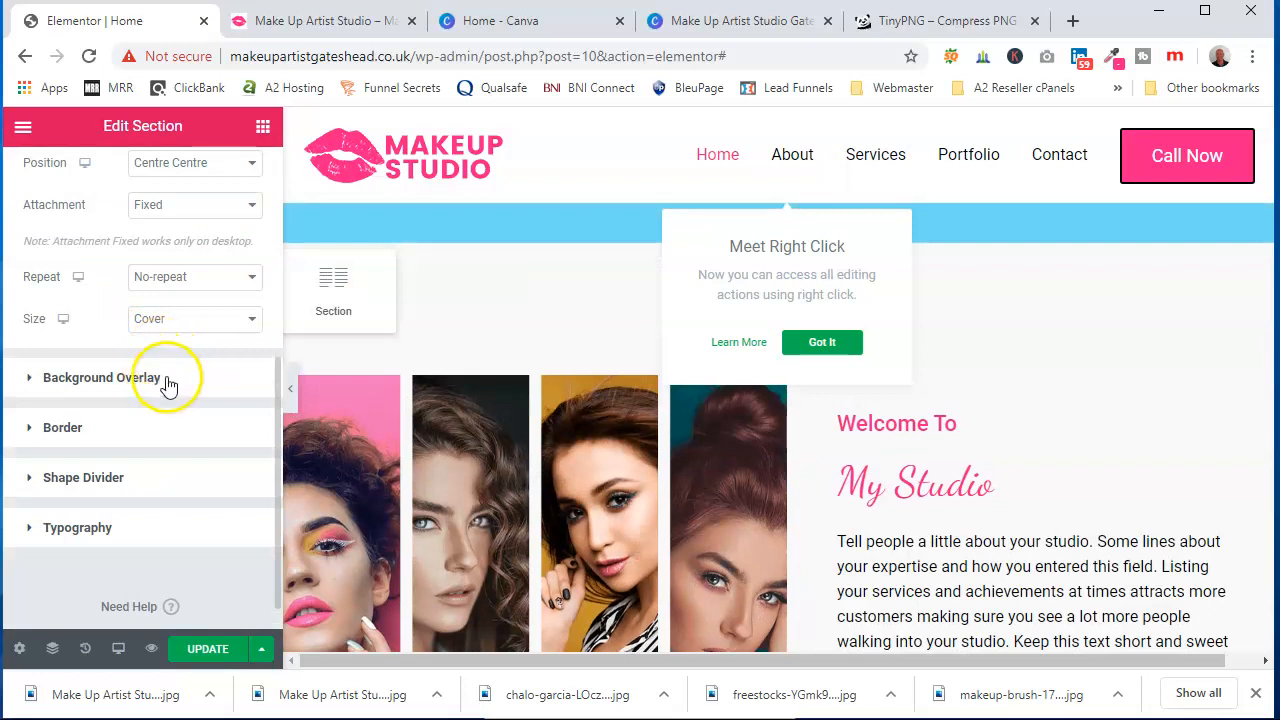
pyautogui.click(166, 380)
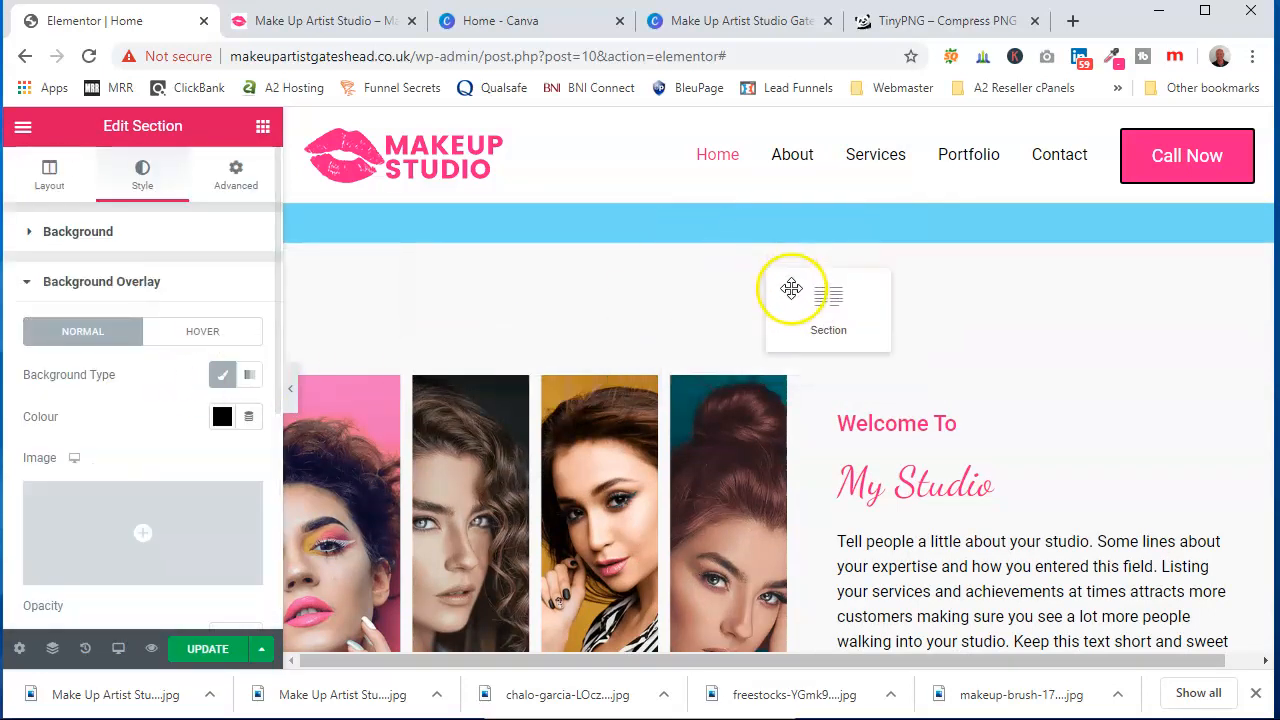
pyautogui.moveTo(718, 311)
pyautogui.mouseDown()
pyautogui.moveTo(580, 243)
pyautogui.moveTo(647, 216)
pyautogui.mouseUp()
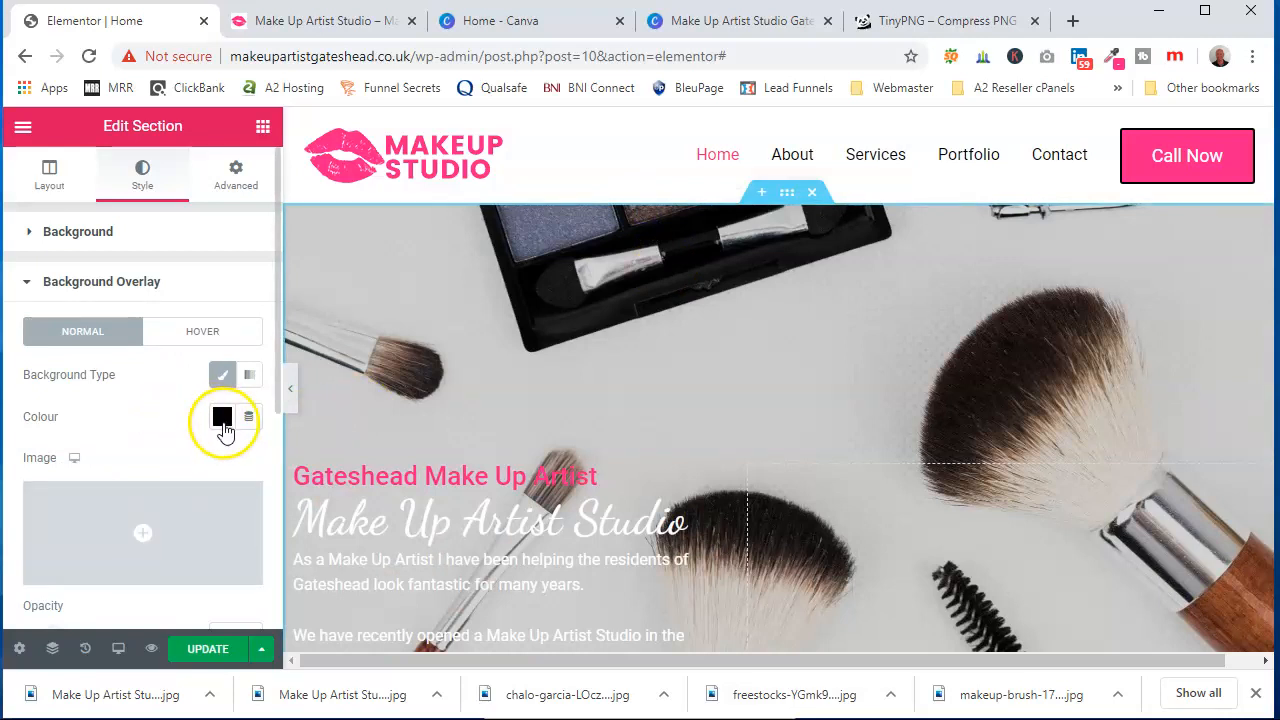
pyautogui.scroll(-1, 180, 440)
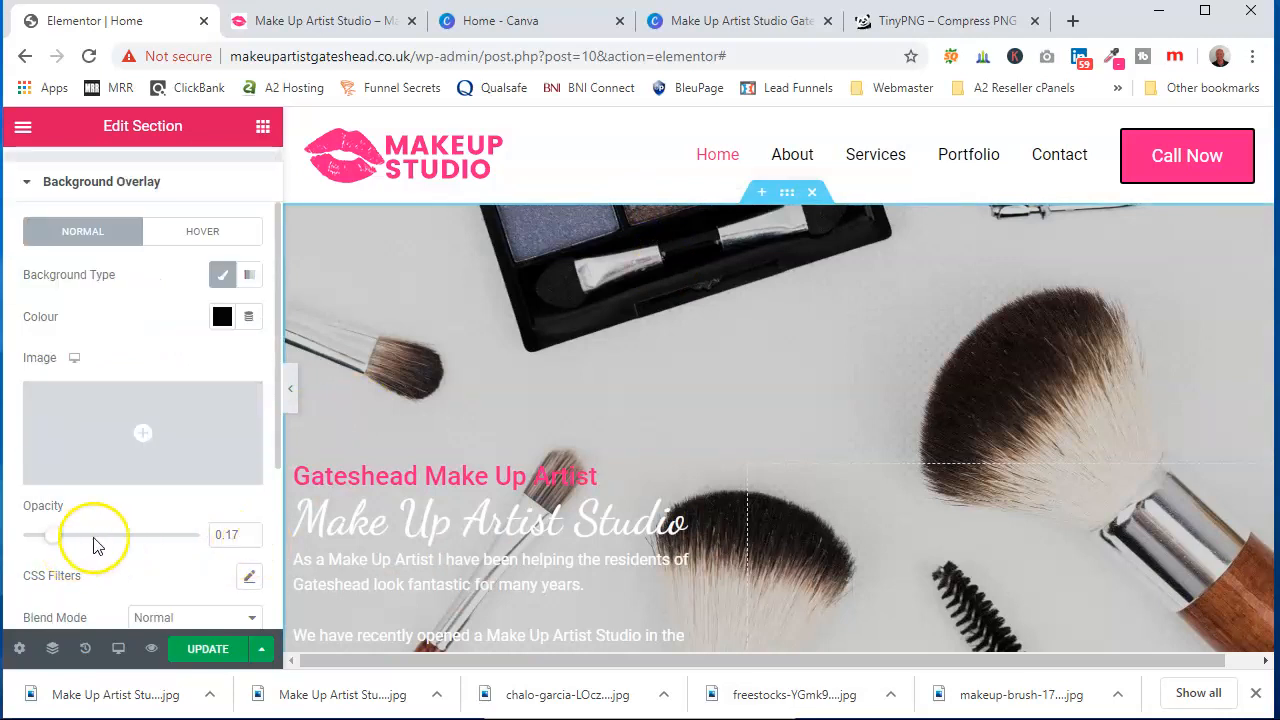
pyautogui.moveTo(57, 541); pyautogui.dragTo(95, 541)
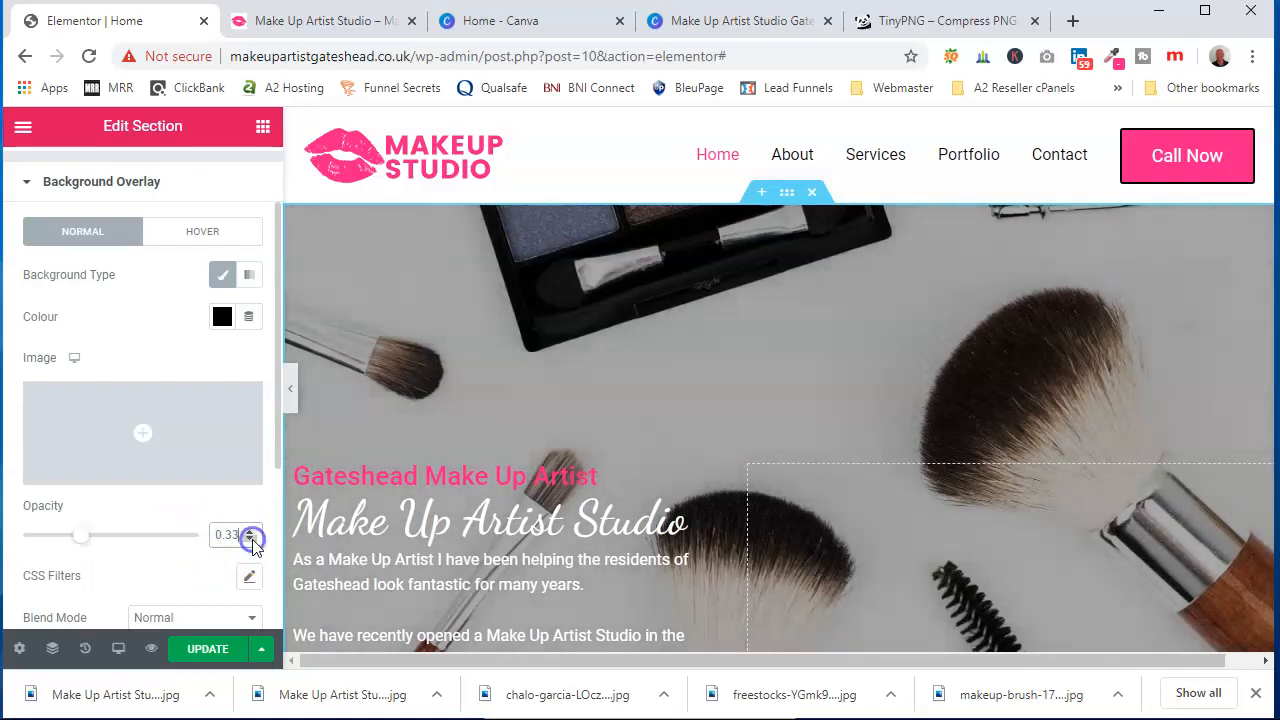
pyautogui.click(216, 650)
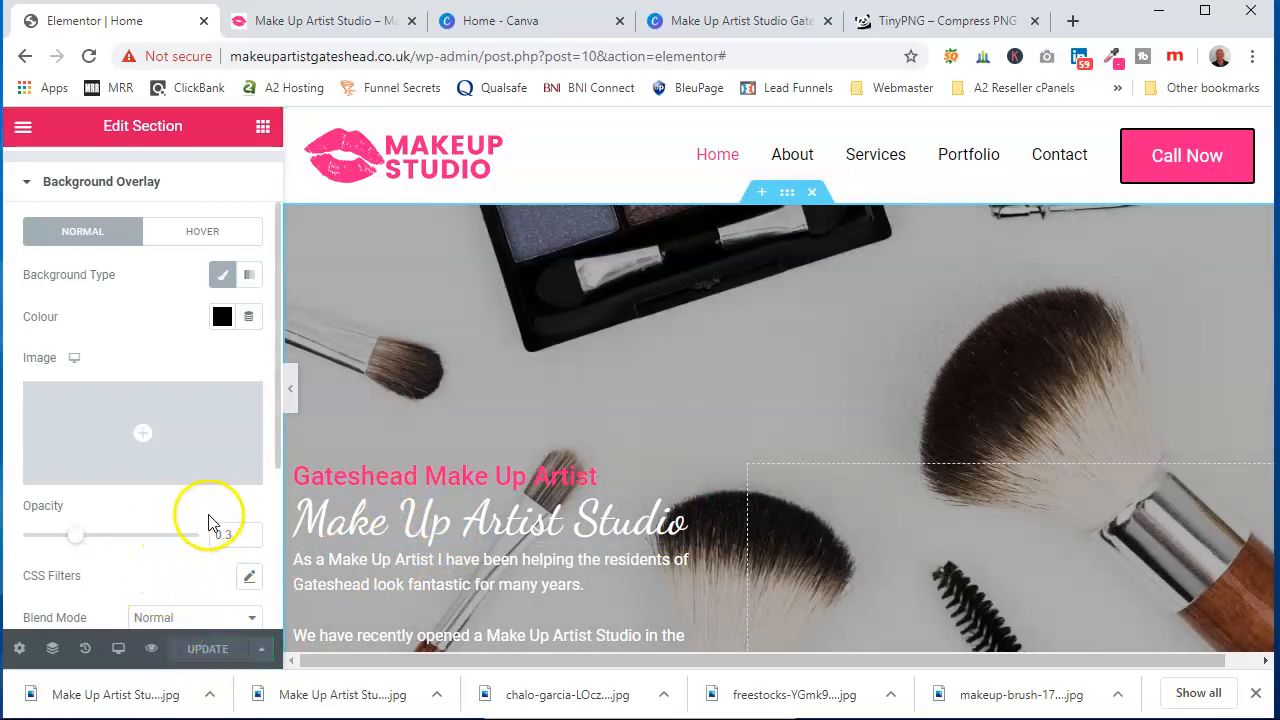
pyautogui.scroll(-2, 783, 449)
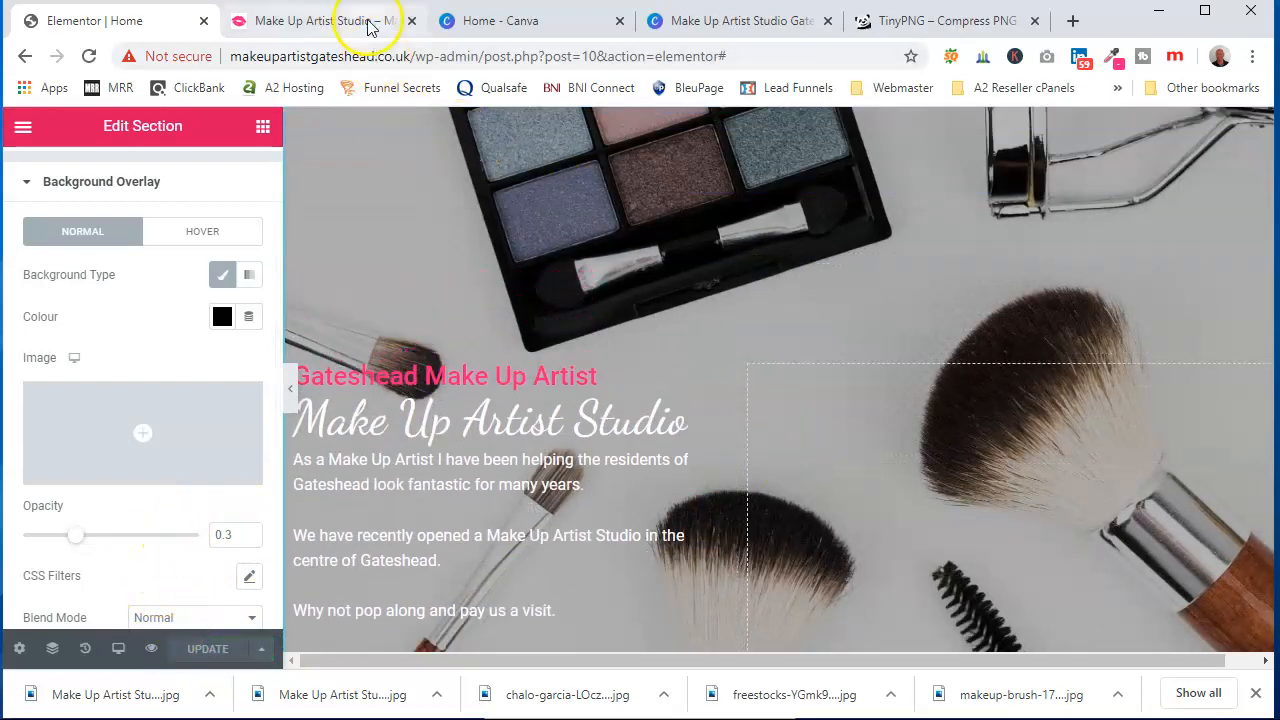
# Reload the live home page and review the hero section with its new background overlay
pyautogui.click(368, 22)
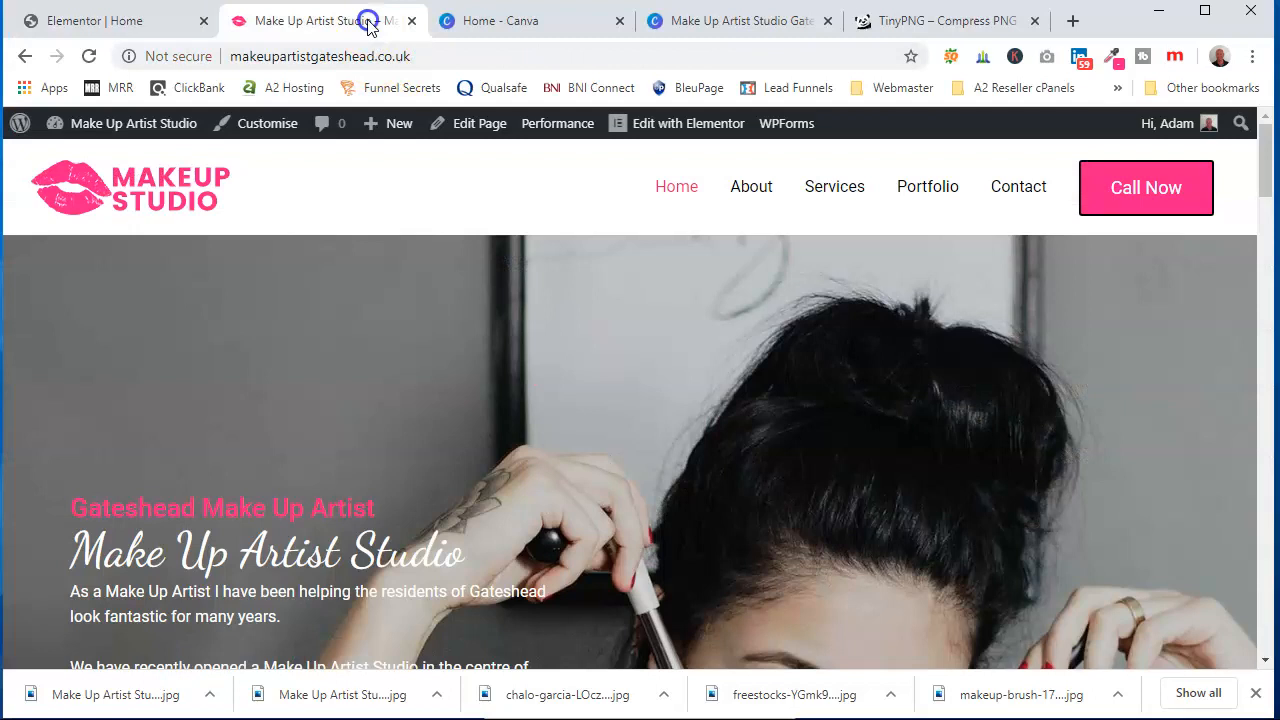
pyautogui.click(88, 57)
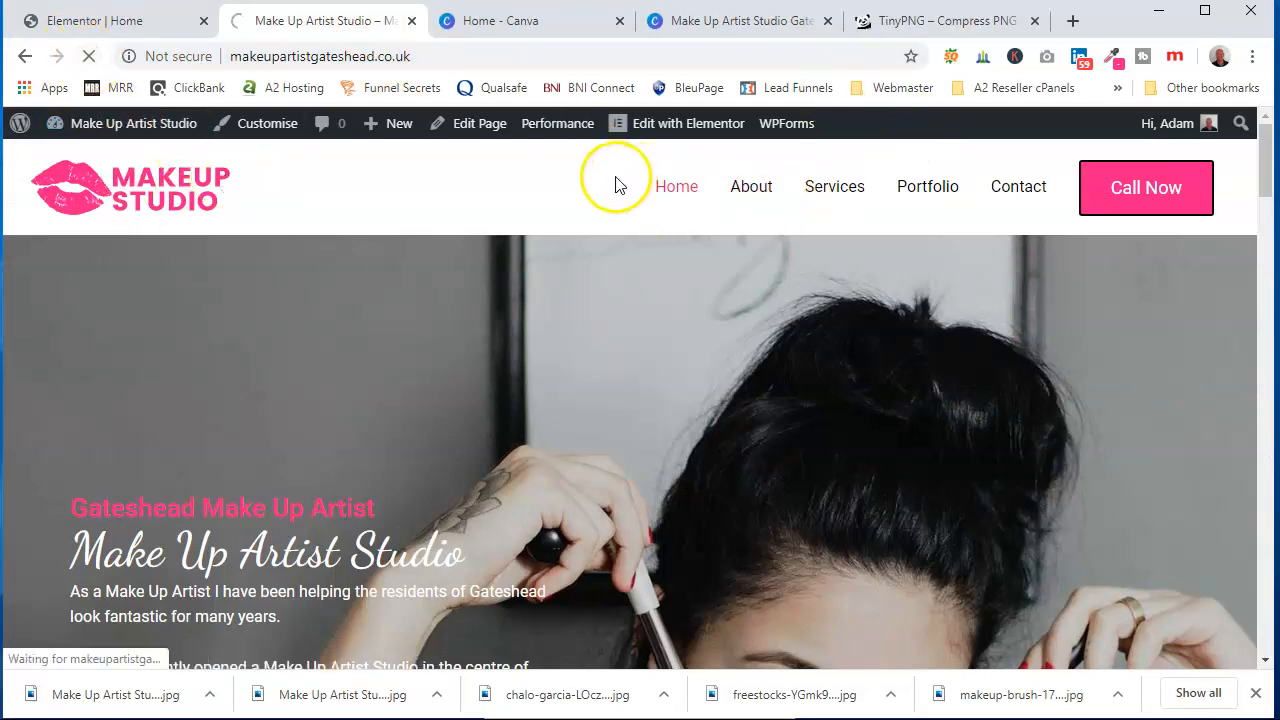
pyautogui.scroll(-8, 640, 258)
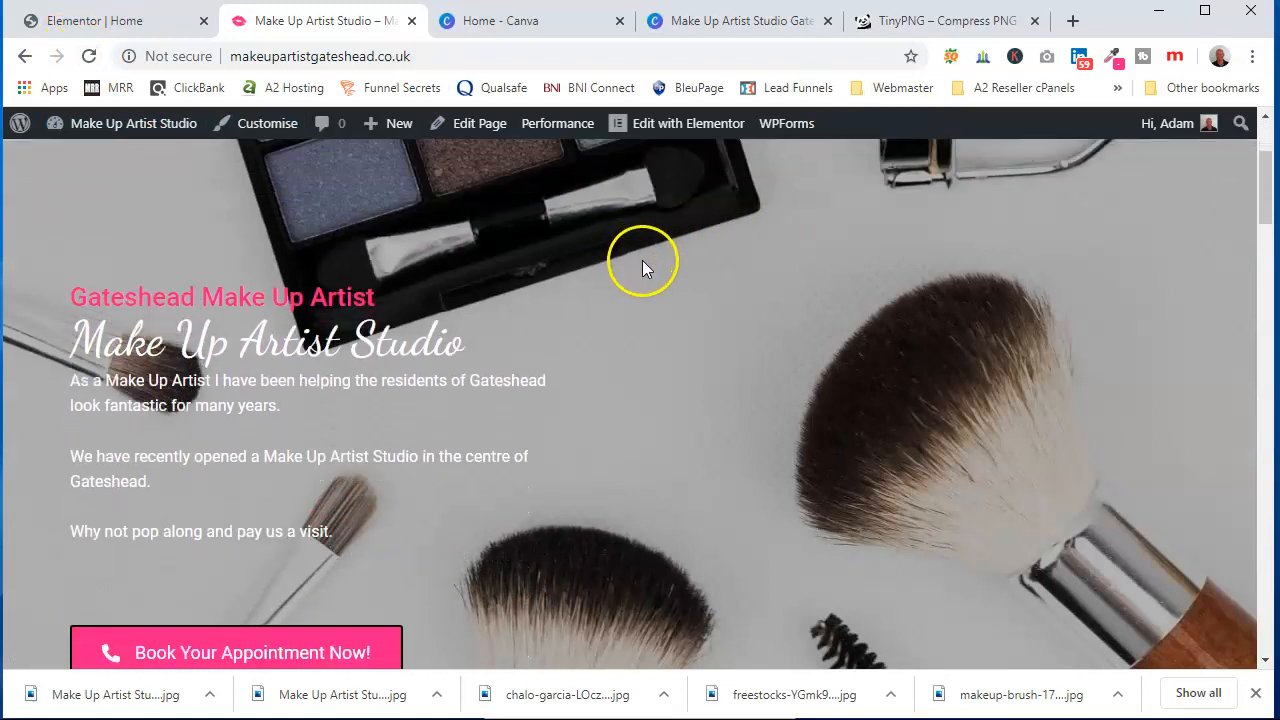
pyautogui.scroll(8, 644, 268)
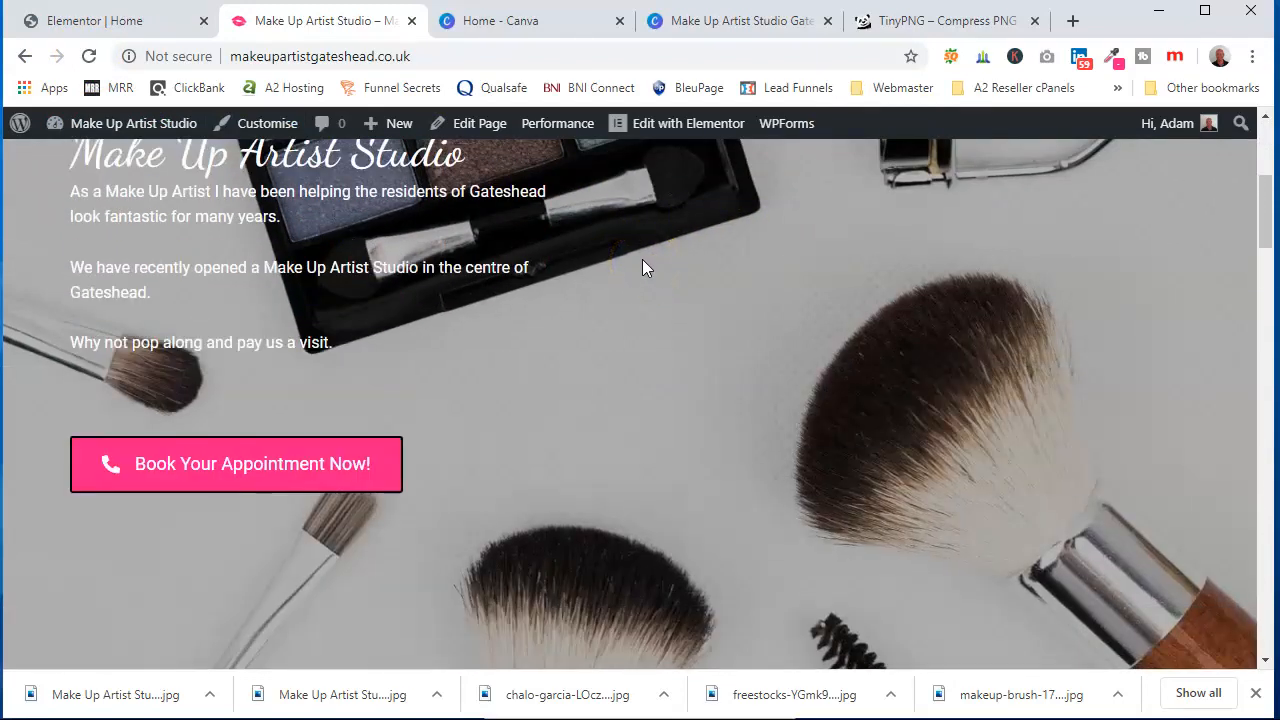
pyautogui.click(110, 21)
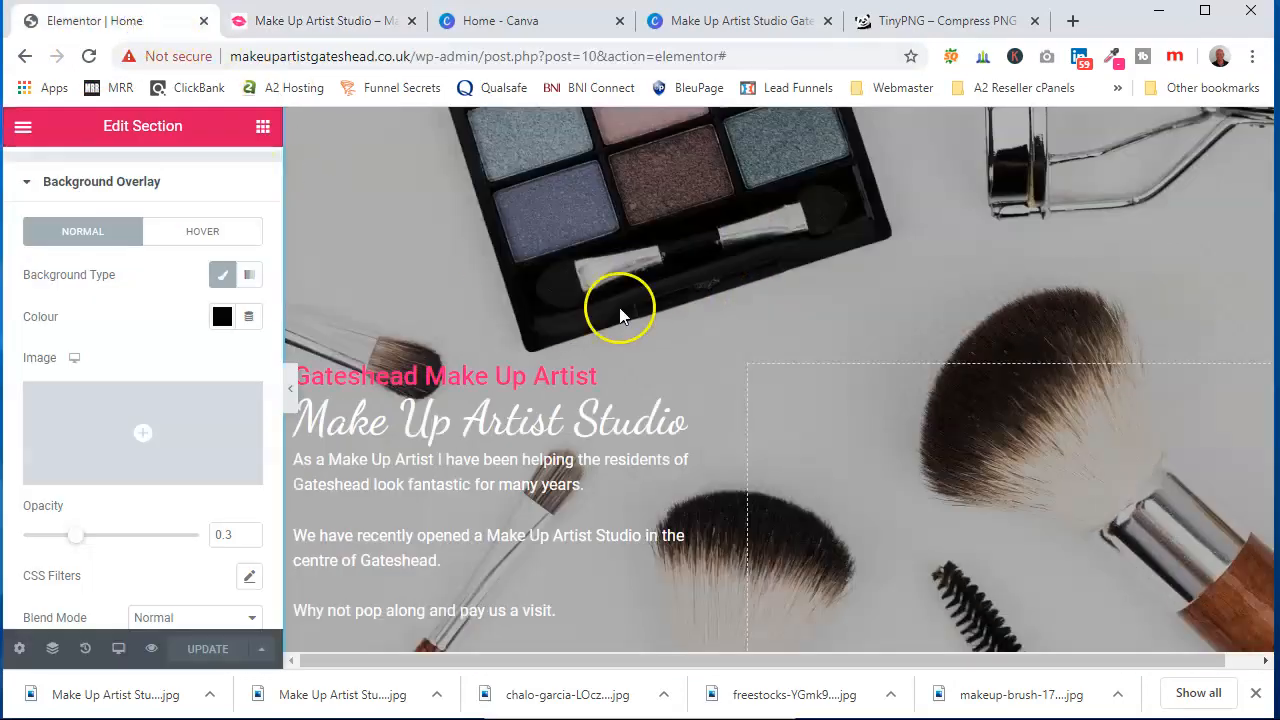
# Open the image of the welcome section in the media library to check its dimensions
pyautogui.scroll(-8, 657, 331)
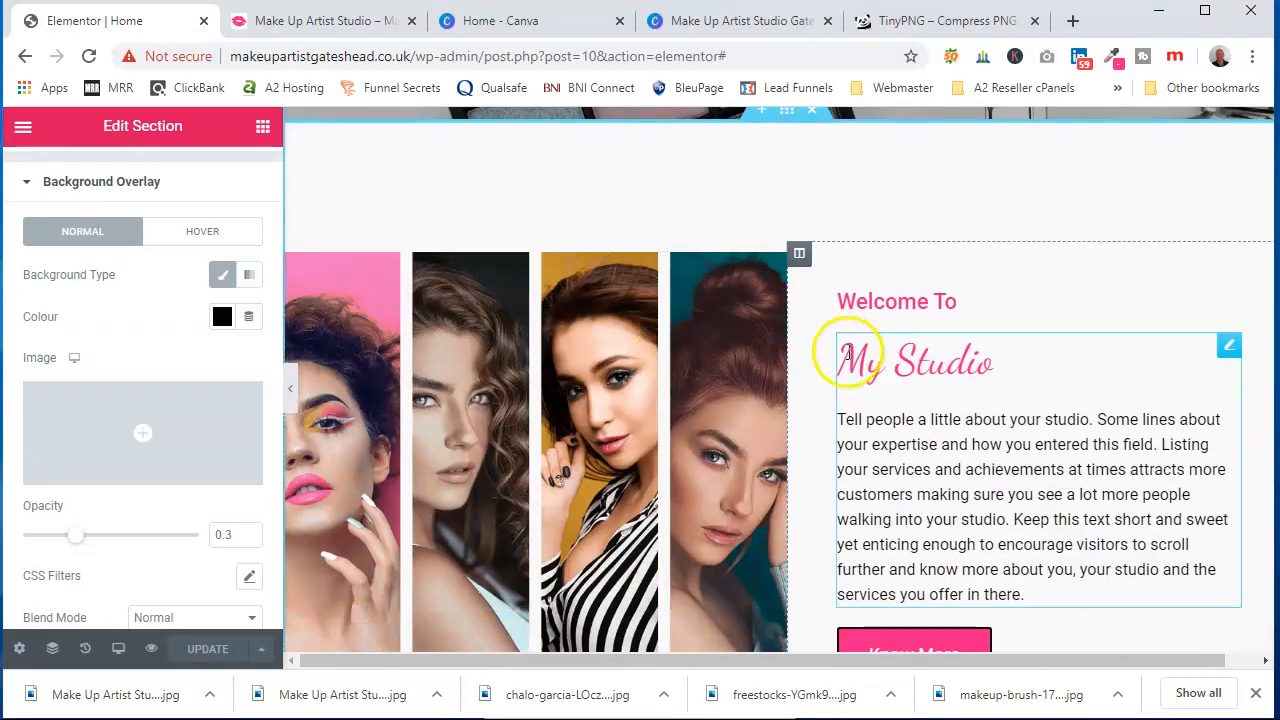
pyautogui.click(493, 428)
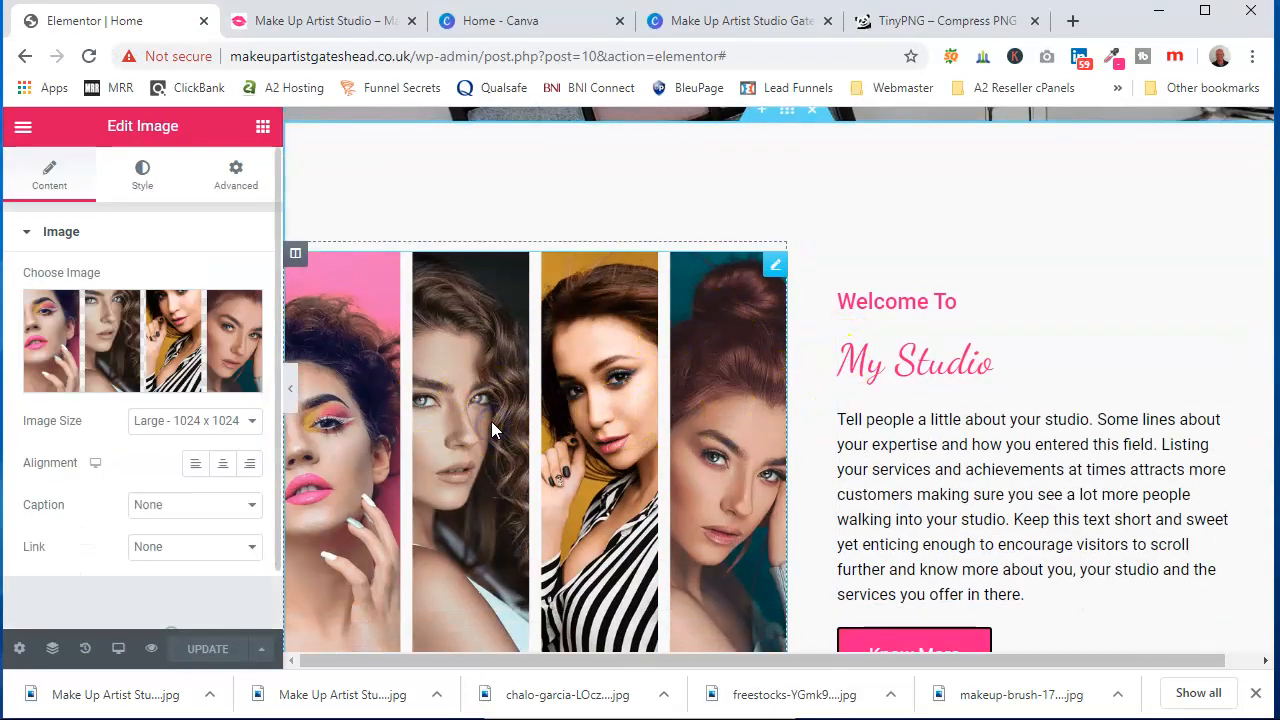
pyautogui.click(143, 336)
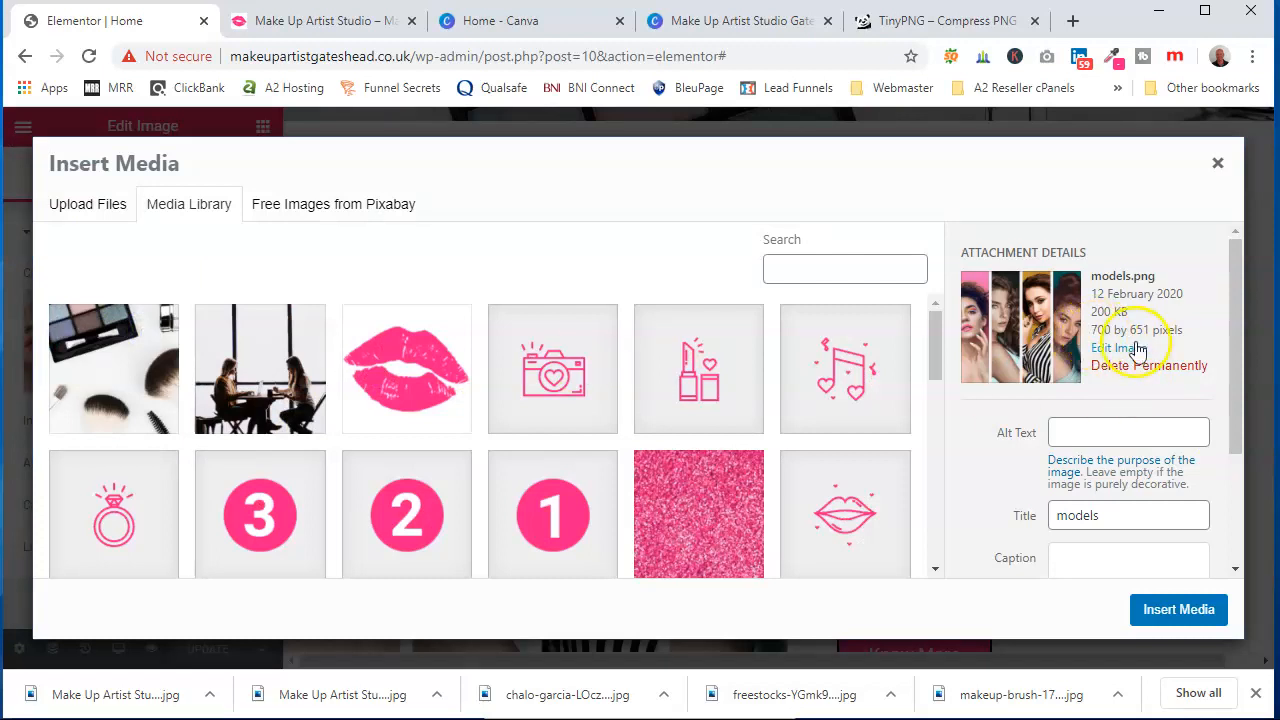
# Create a new Canva design with custom dimensions of 700 × 651 px
pyautogui.click(558, 21)
pyautogui.doubleClick(92, 330)
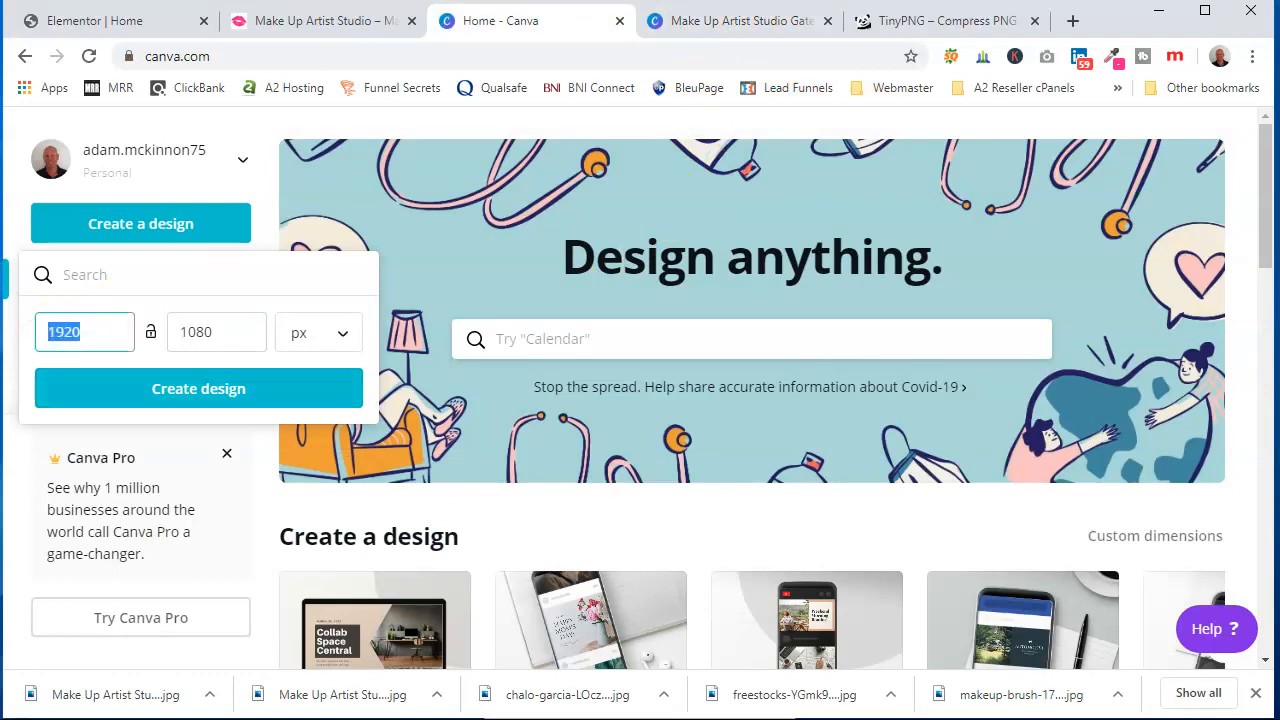
pyautogui.write('700')
pyautogui.moveTo(194, 330); pyautogui.dragTo(162, 331)
pyautogui.write('651')
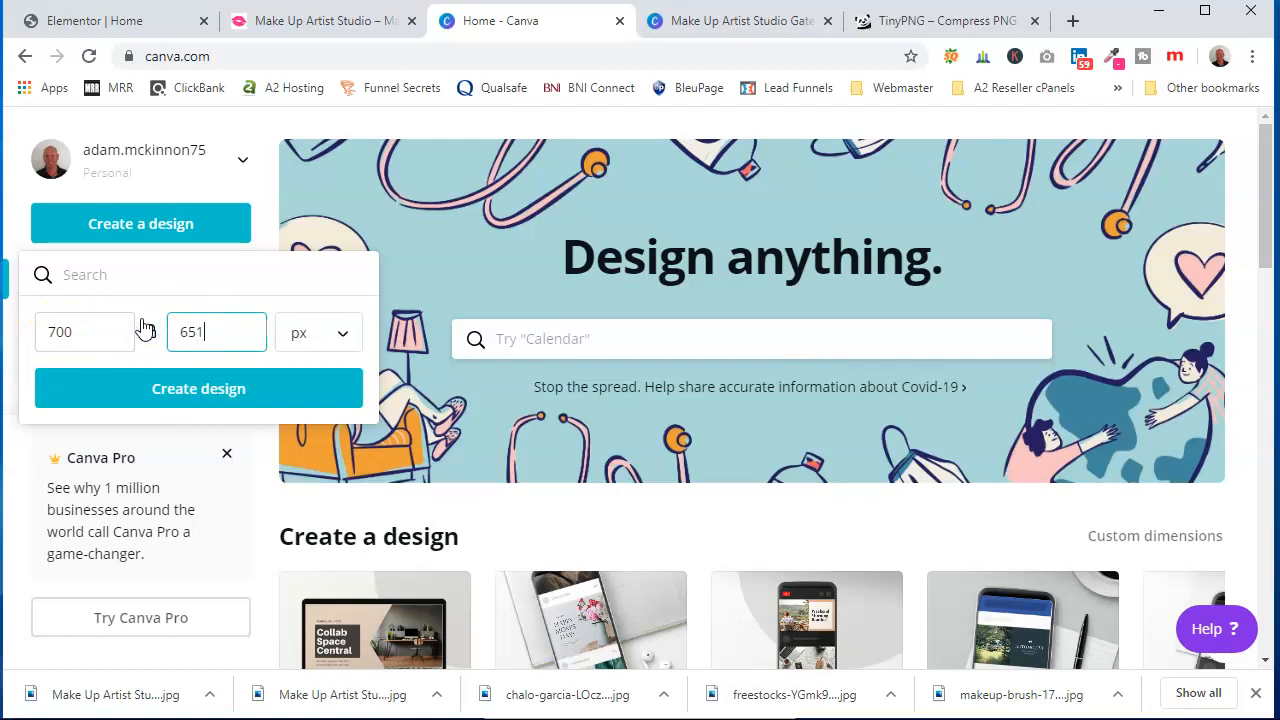
pyautogui.click(257, 392)
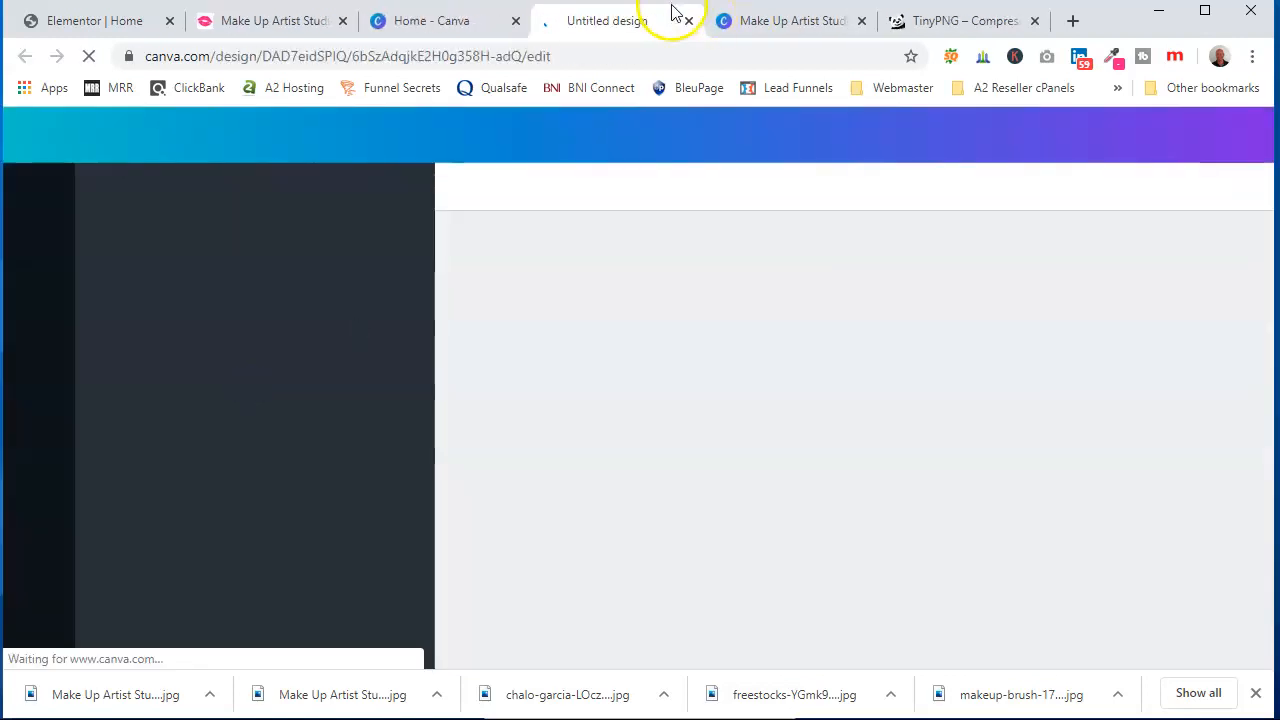
# Upload the chalo-garcia and freestocks make-up photos from Downloads to the design's uploads
pyautogui.click(862, 21)
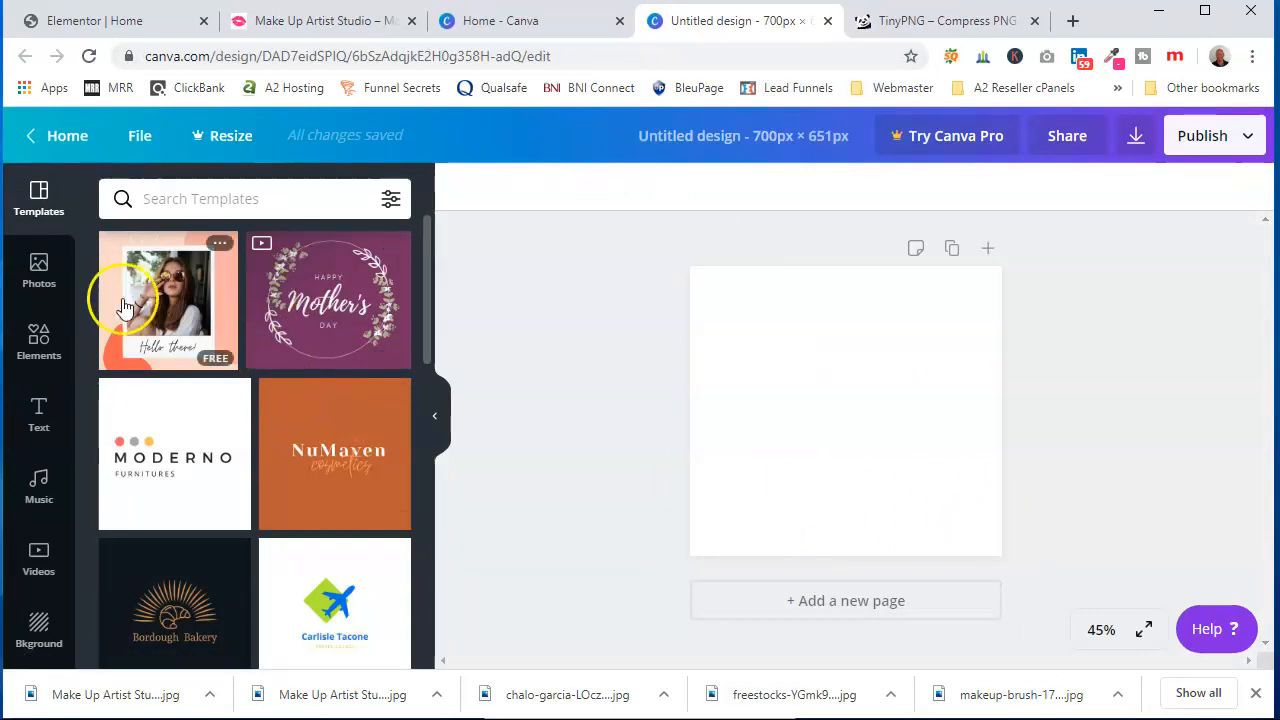
pyautogui.scroll(-3, 34, 540)
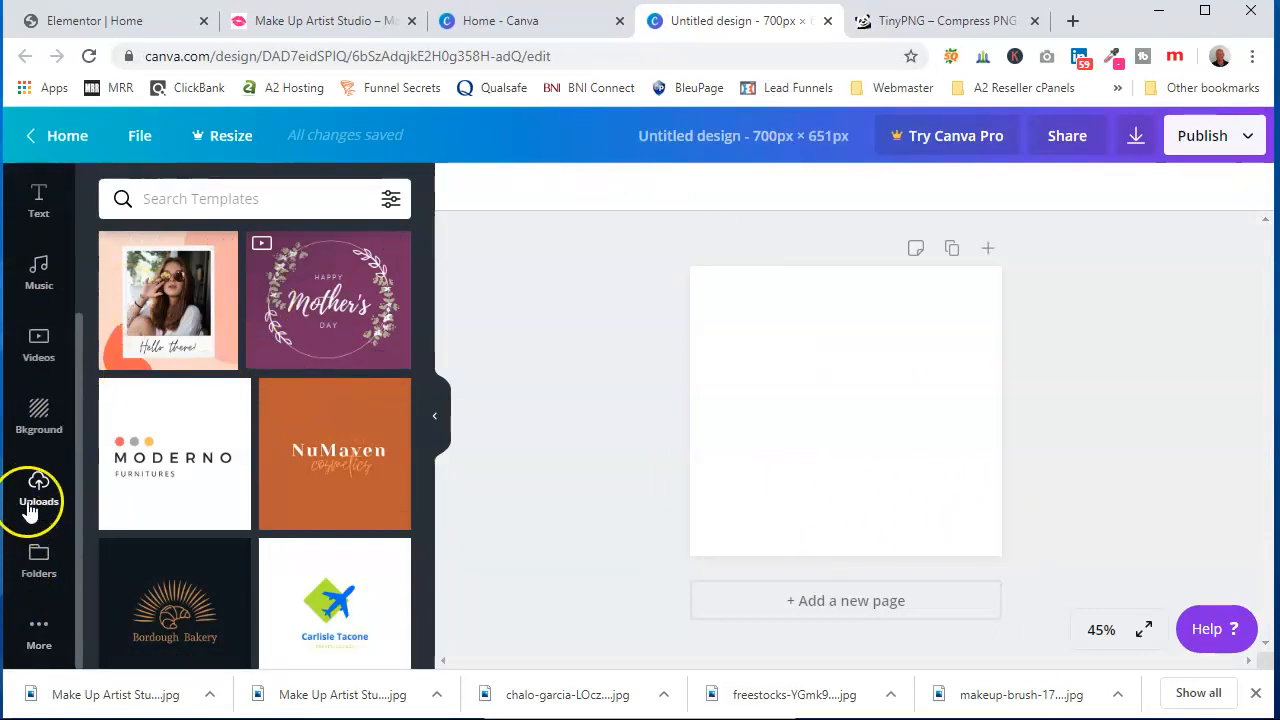
pyautogui.click(30, 505)
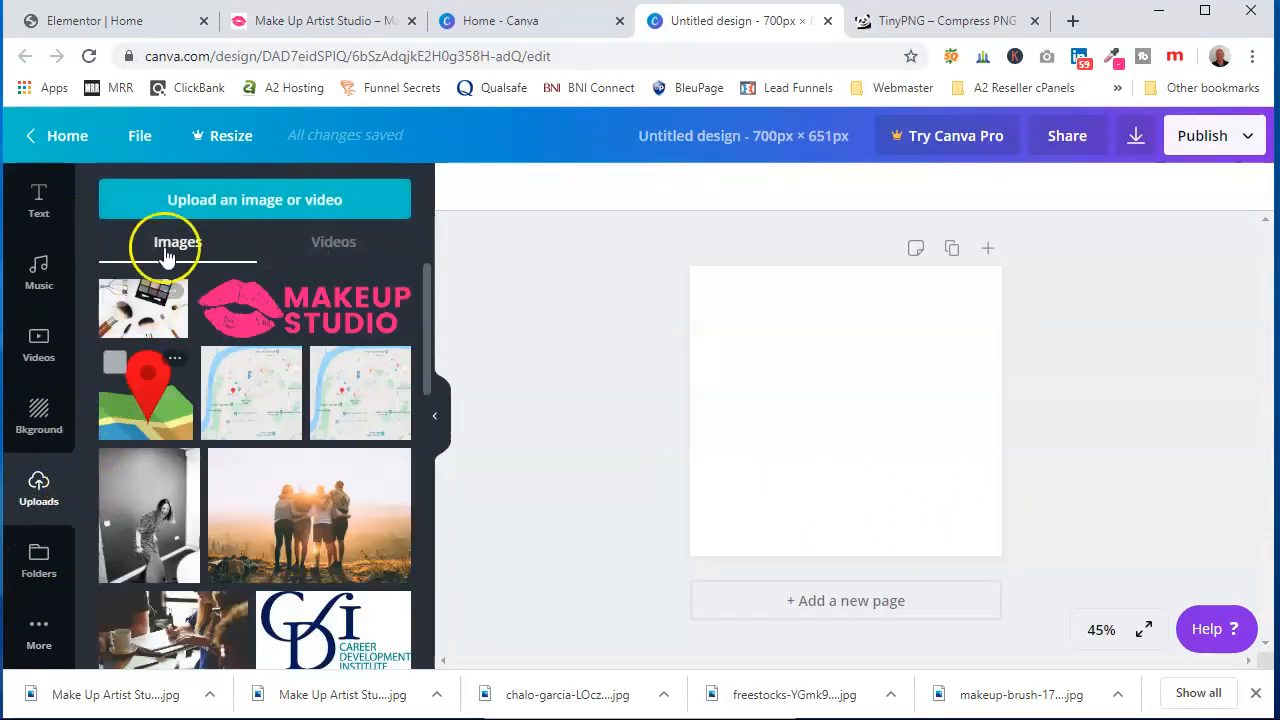
pyautogui.click(262, 195)
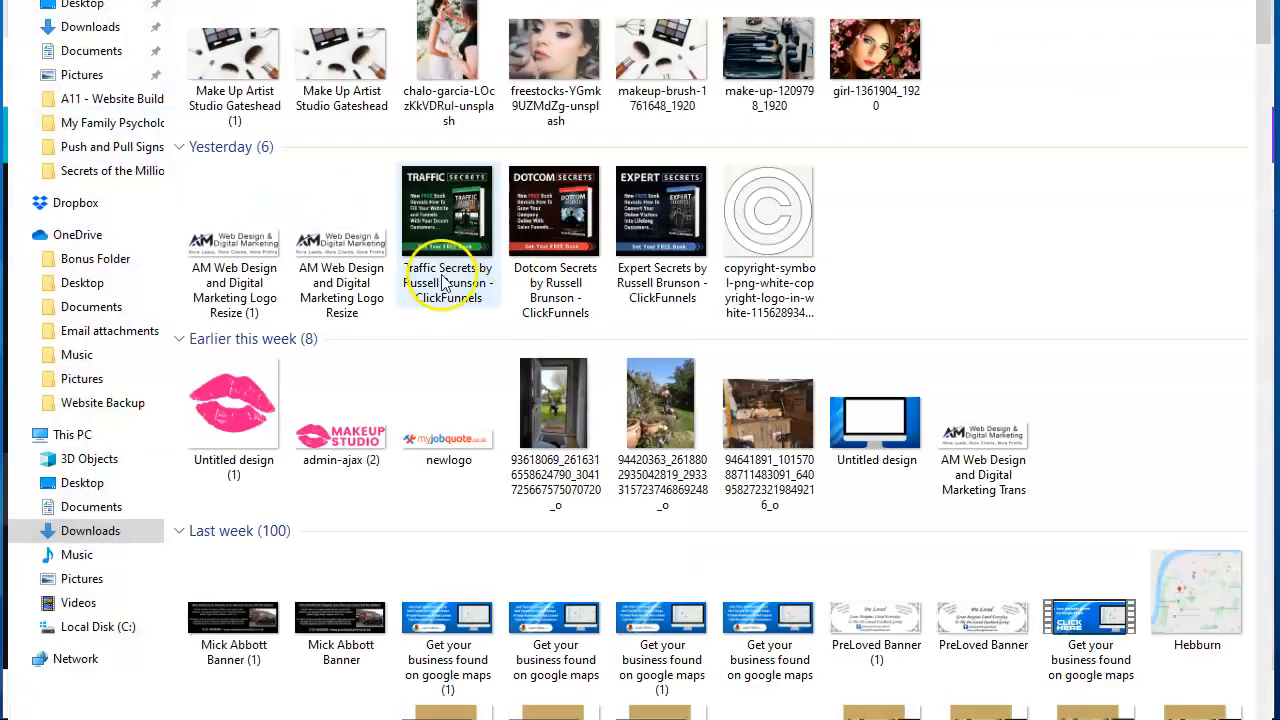
pyautogui.click(463, 57)
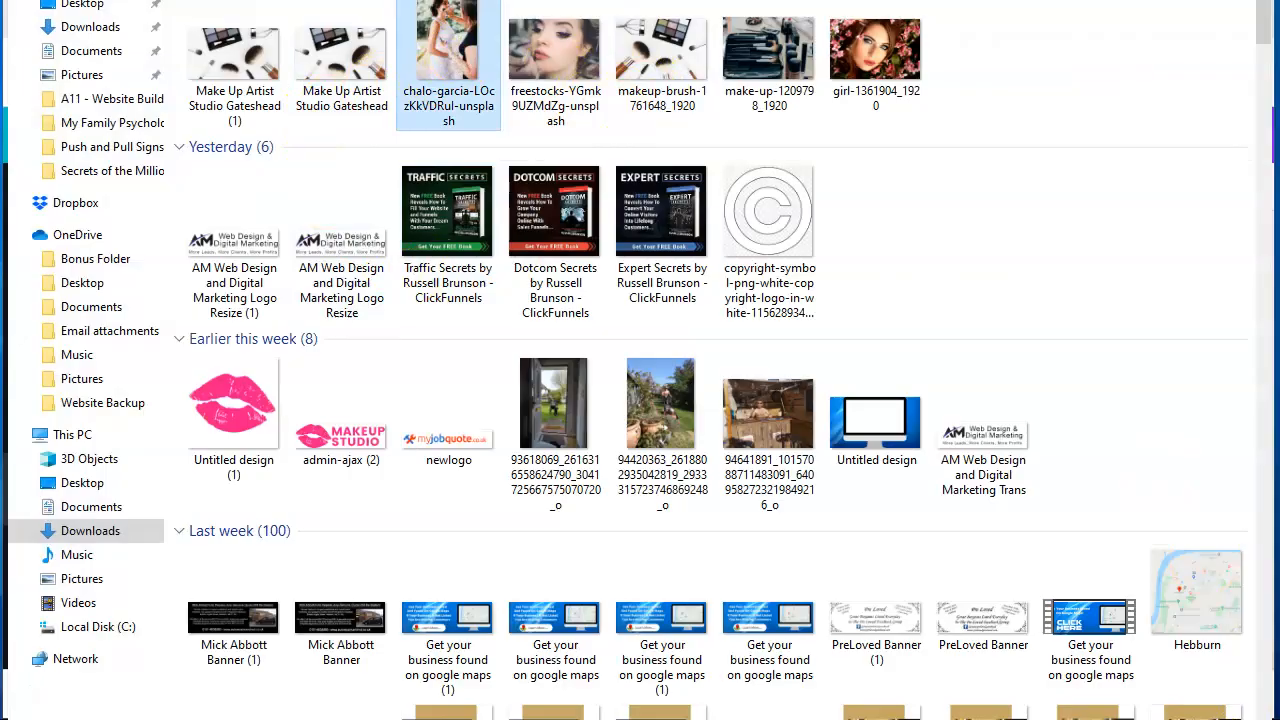
pyautogui.press('Return')
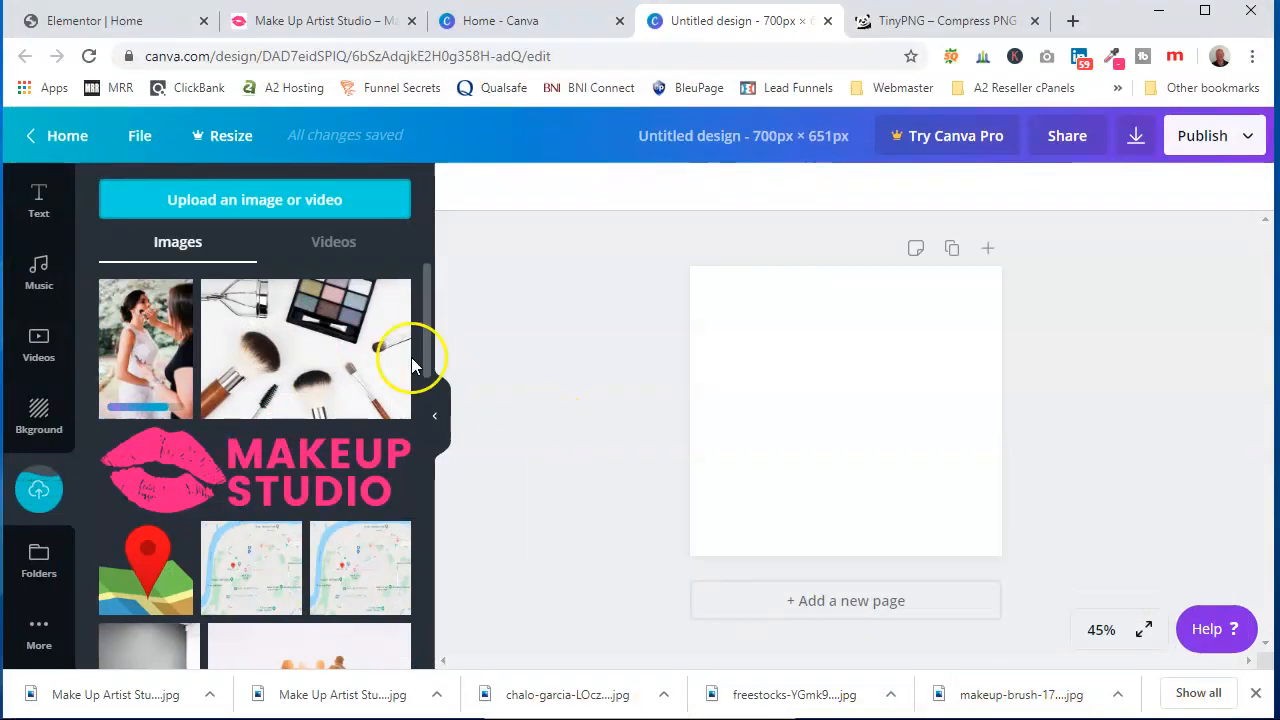
pyautogui.click(252, 200)
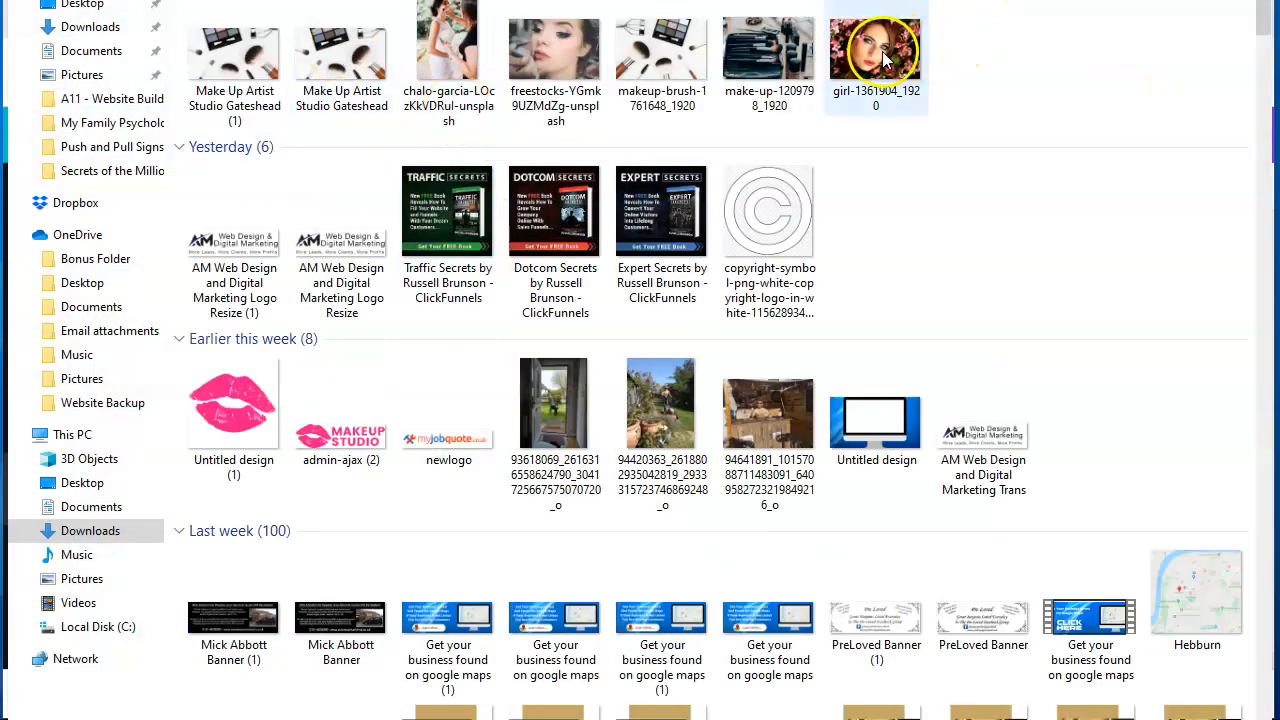
pyautogui.click(582, 100)
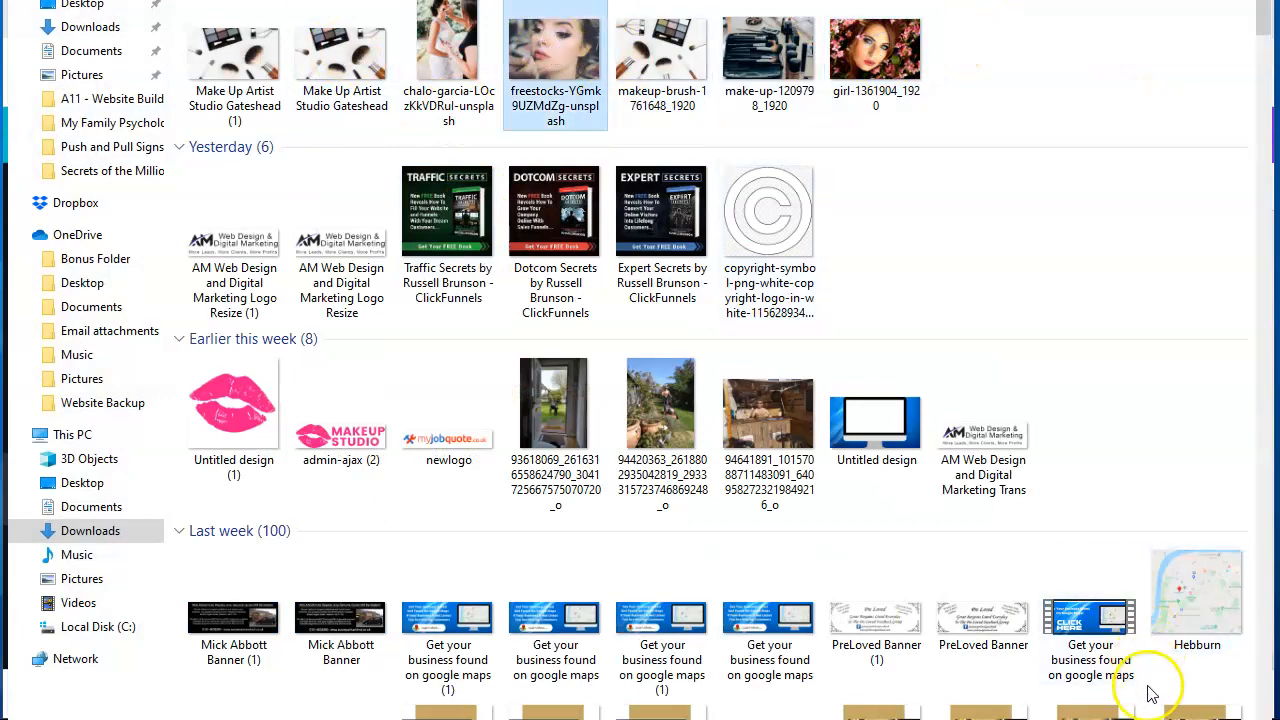
pyautogui.press('Return')
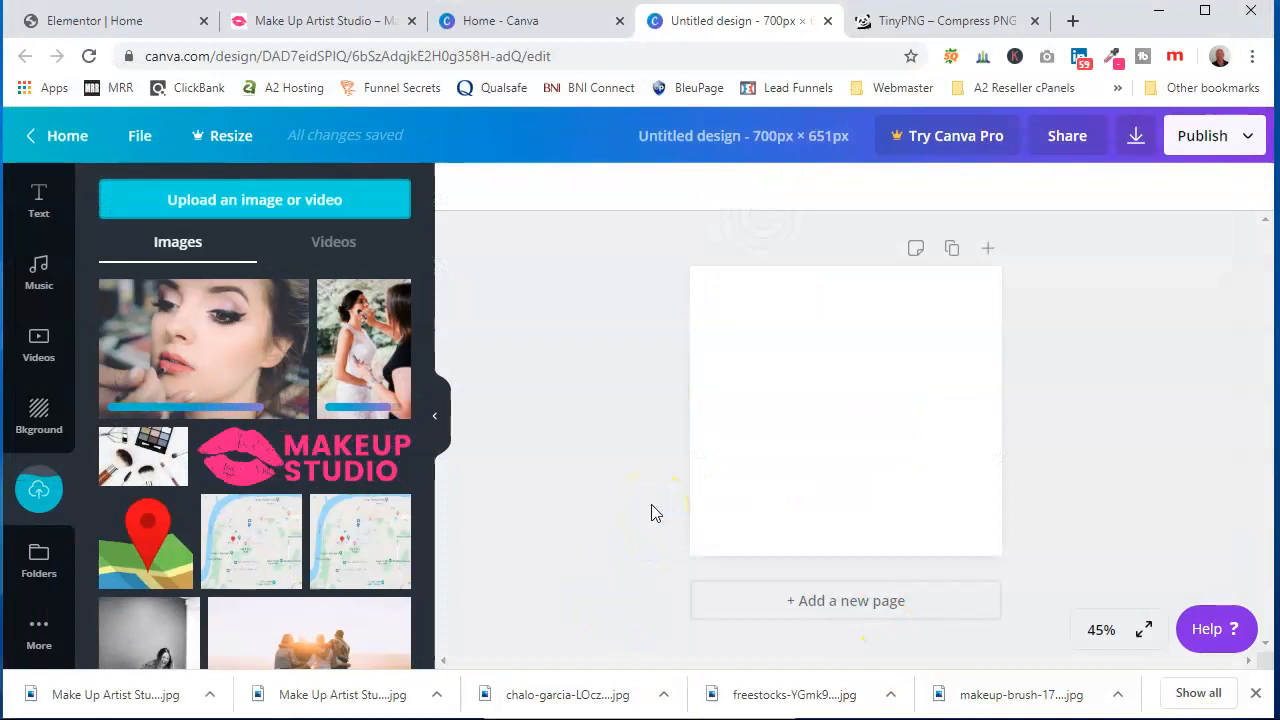
# Add the bride make-up photo to the canvas and fit it to the left side
pyautogui.click(392, 353)
pyautogui.moveTo(779, 305); pyautogui.dragTo(683, 274)
pyautogui.moveTo(771, 286); pyautogui.dragTo(748, 372)
pyautogui.moveTo(846, 545); pyautogui.dragTo(866, 563)
pyautogui.moveTo(836, 491); pyautogui.dragTo(820, 491)
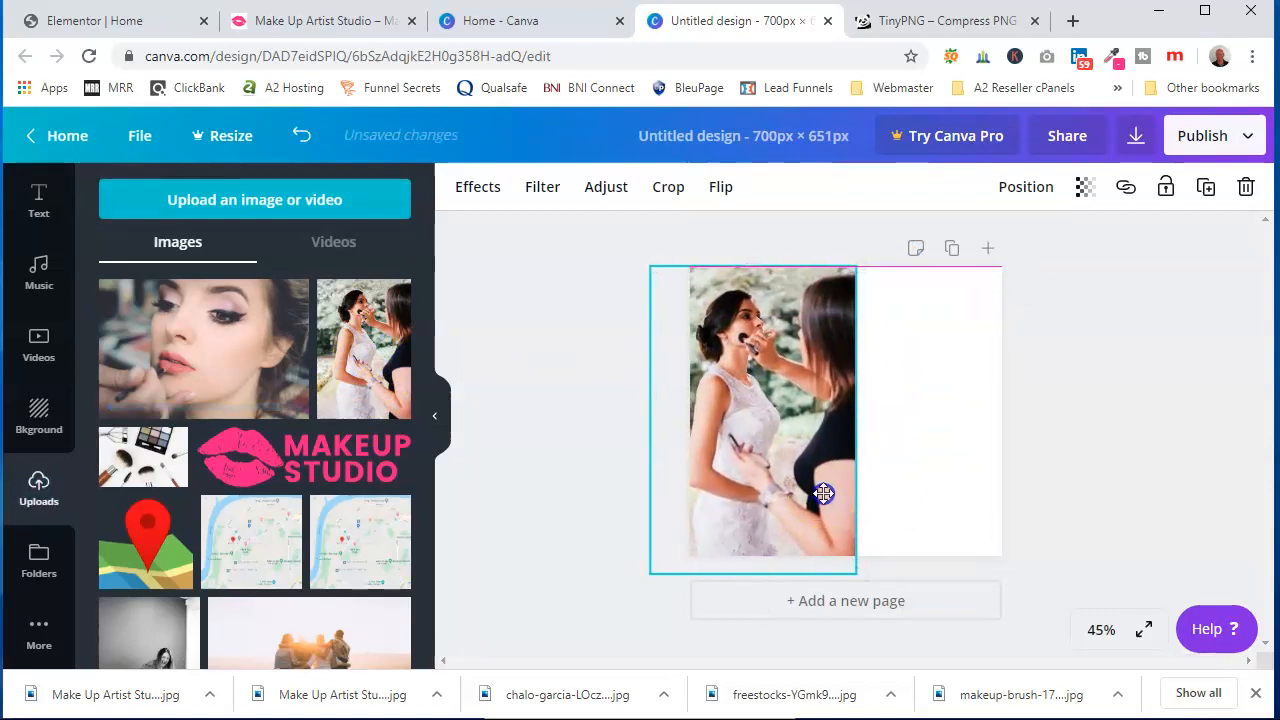
# Add the close-up lipstick photo, enlarge it and place it over the right side of the canvas
pyautogui.click(240, 357)
pyautogui.moveTo(849, 380); pyautogui.dragTo(929, 389)
pyautogui.moveTo(775, 316); pyautogui.dragTo(517, 214)
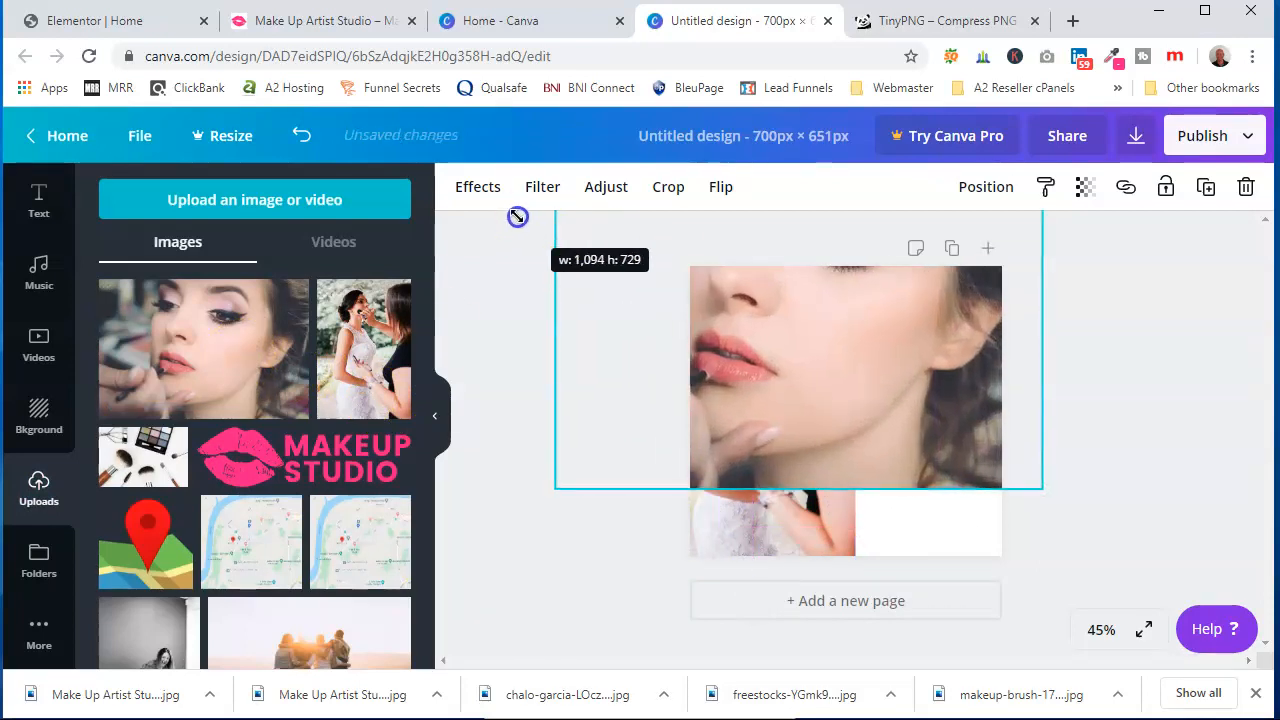
pyautogui.moveTo(957, 386); pyautogui.dragTo(1181, 480)
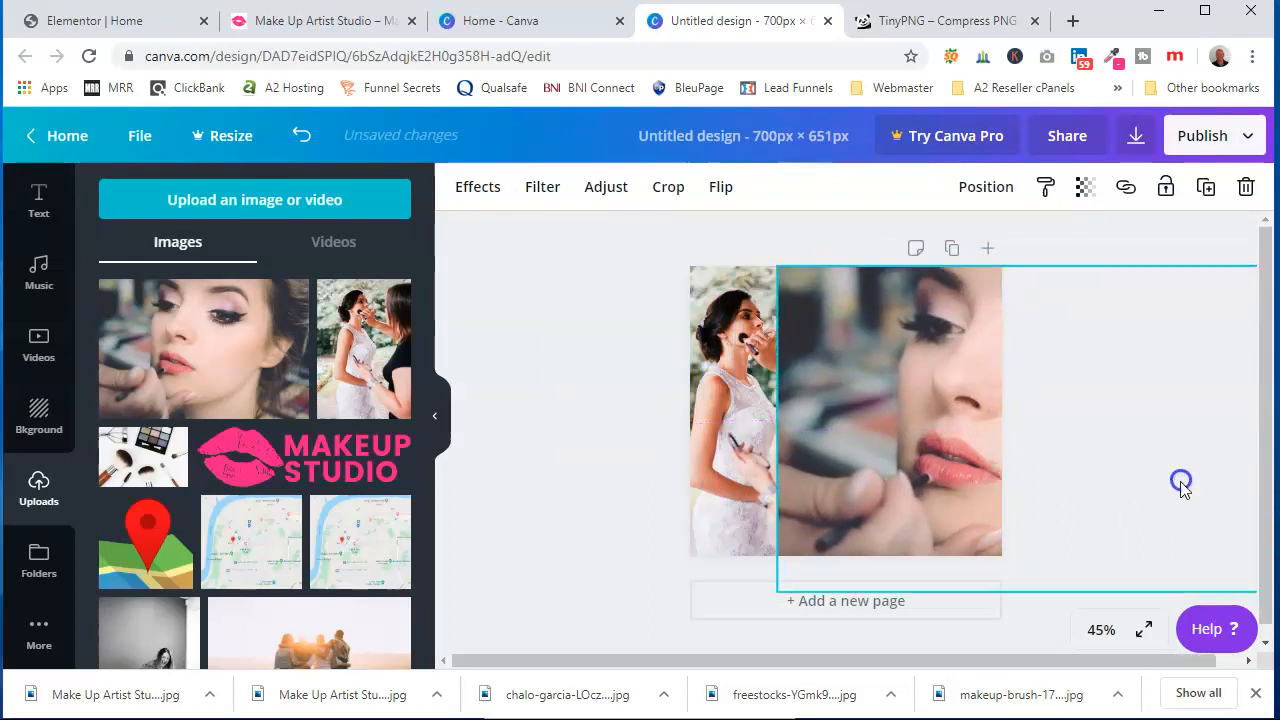
pyautogui.click(647, 422)
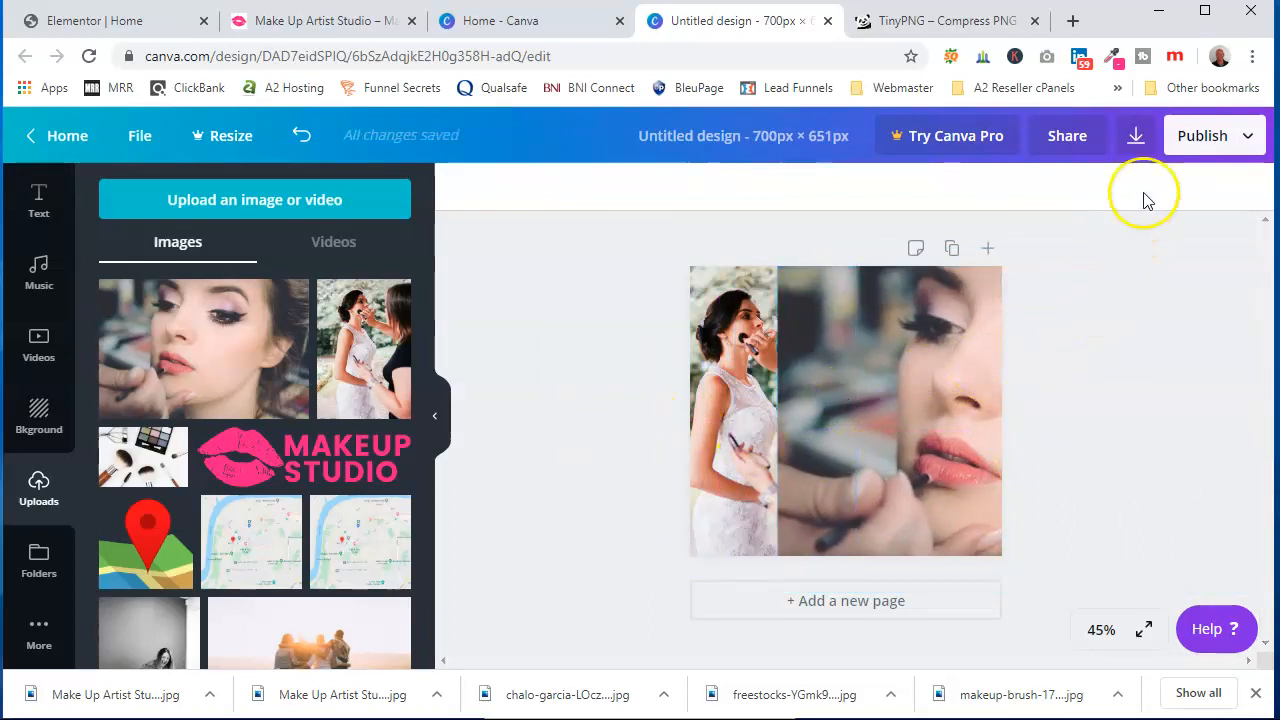
# Send the close-up lipstick photo backward behind the bride photo
pyautogui.click(938, 338)
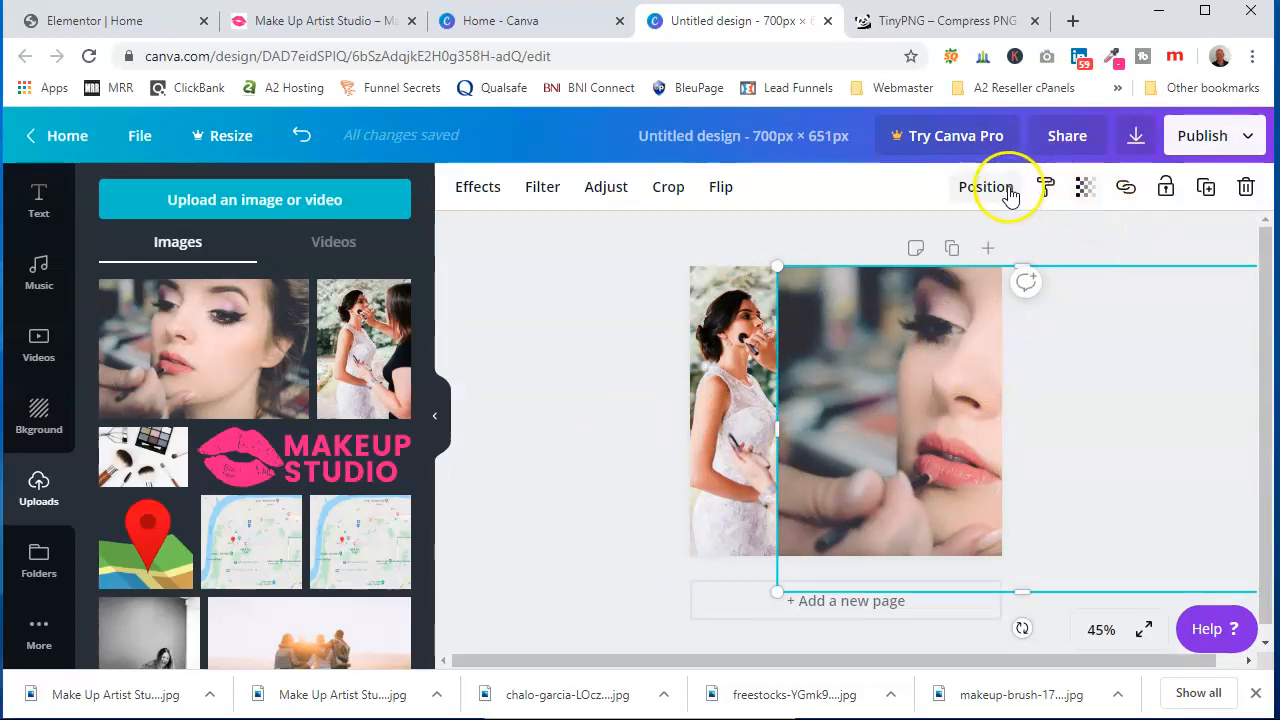
pyautogui.click(981, 193)
pyautogui.click(930, 248)
pyautogui.click(554, 369)
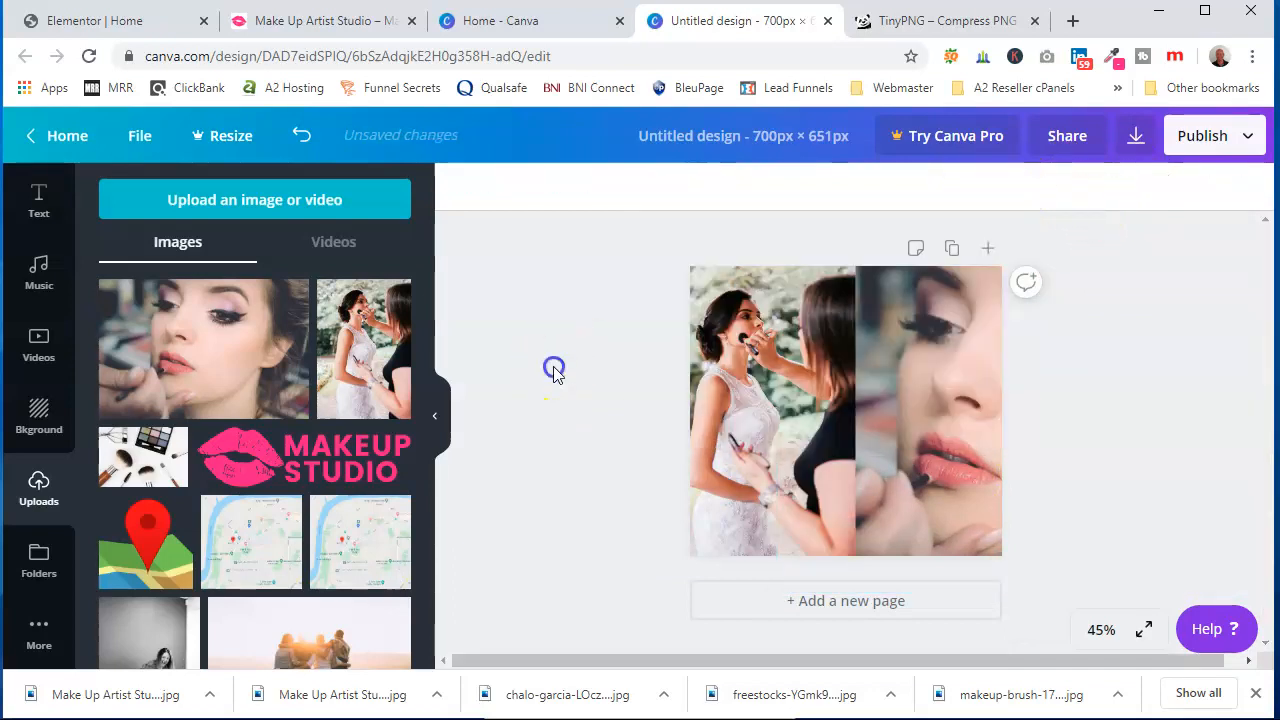
# Shift the bride photo slightly to adjust where the two photos meet
pyautogui.click(953, 374)
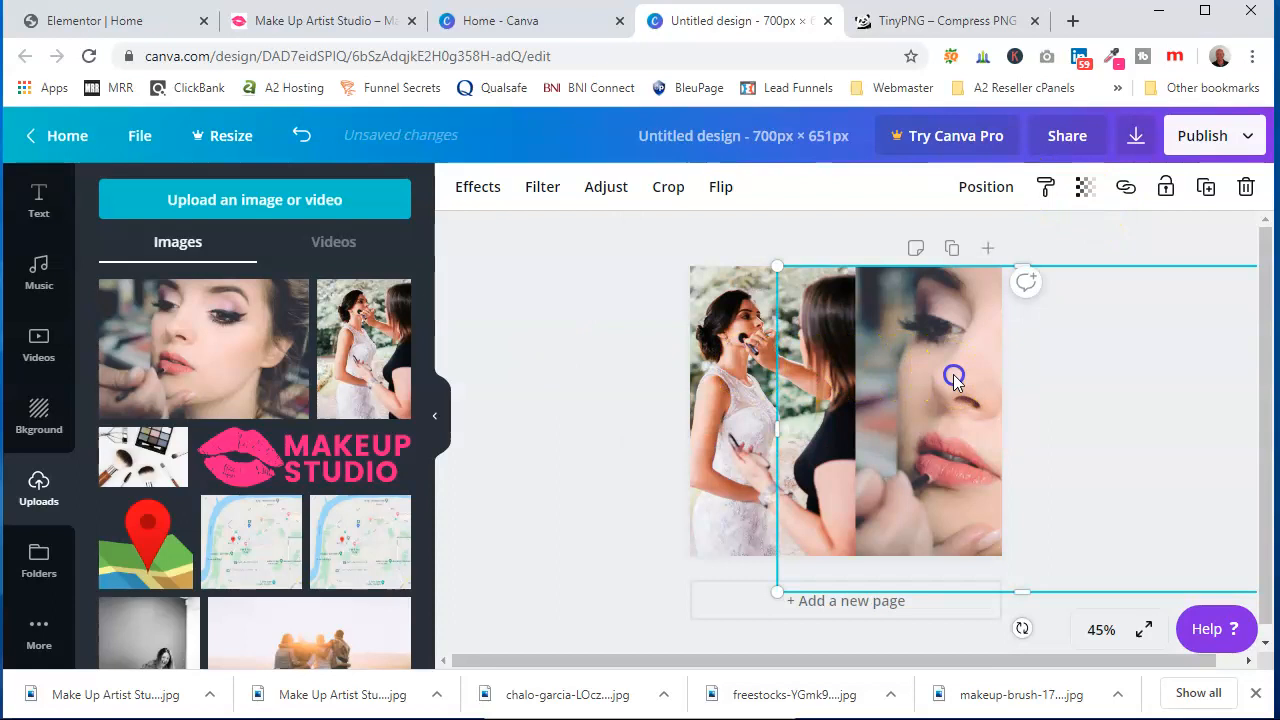
pyautogui.click(806, 400)
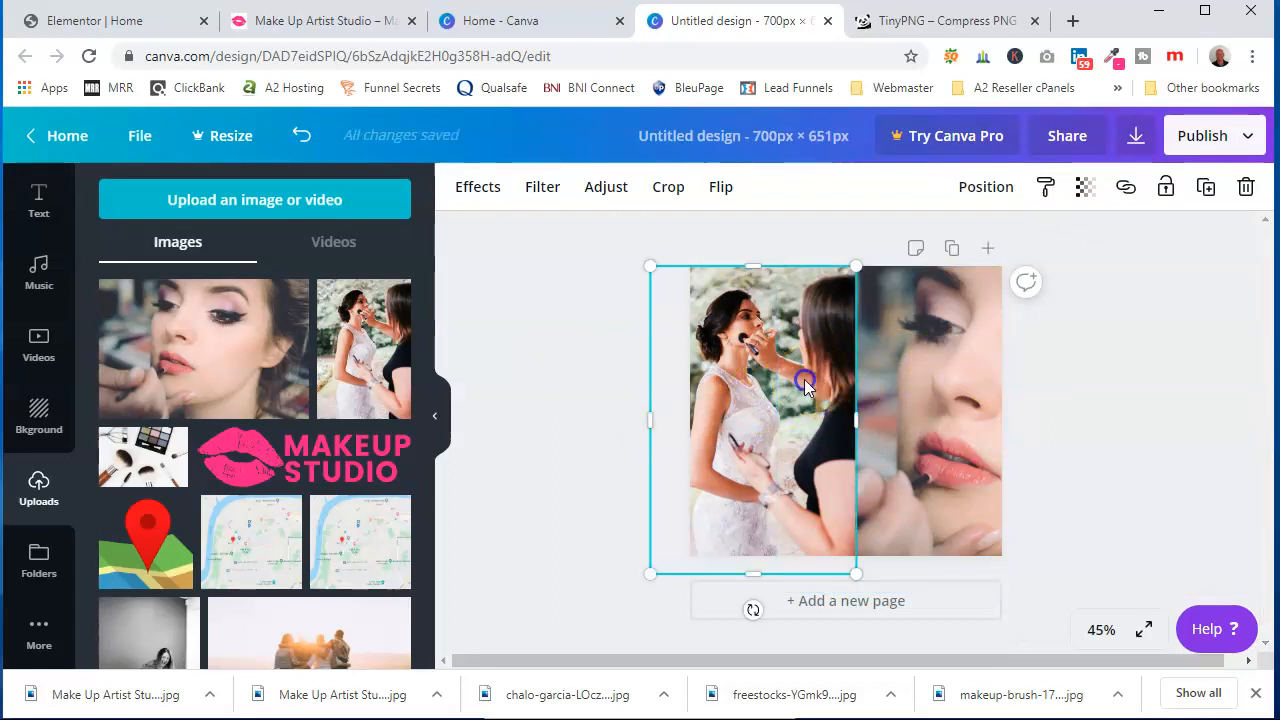
pyautogui.moveTo(816, 406); pyautogui.dragTo(806, 412)
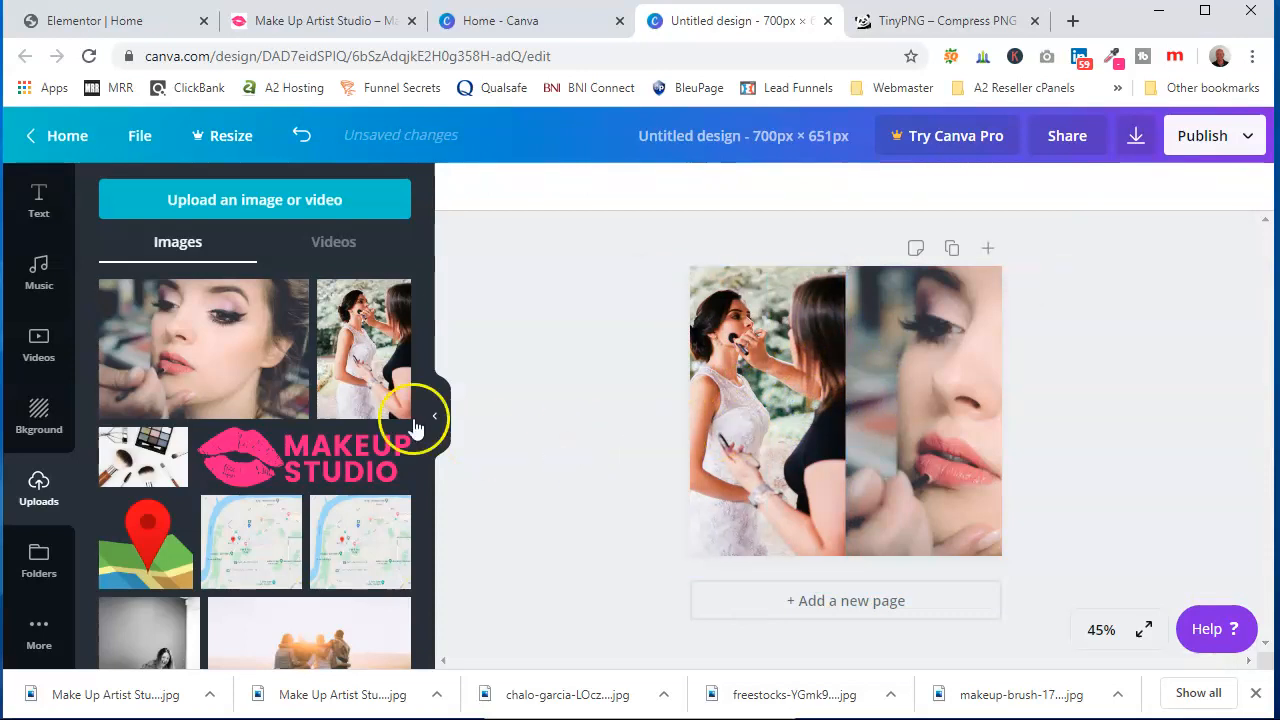
# Add a rectangle shape from the elements and colour it white
pyautogui.scroll(2, 38, 381)
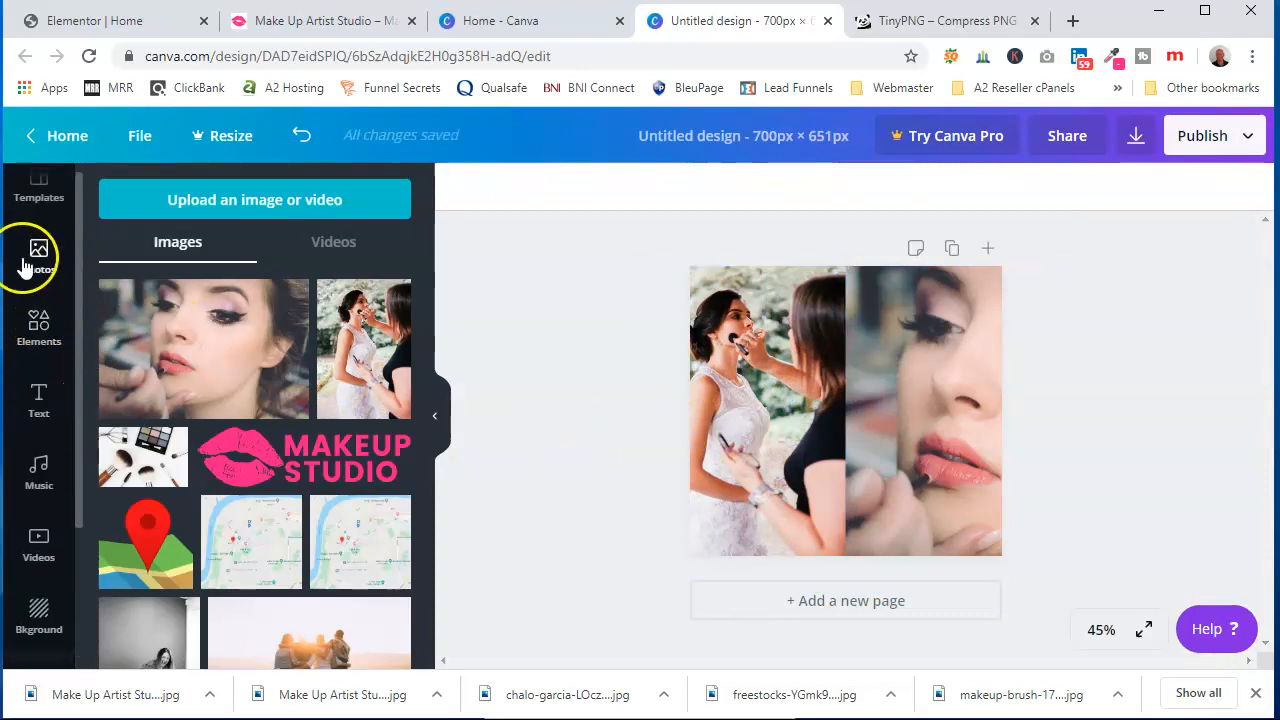
pyautogui.click(37, 330)
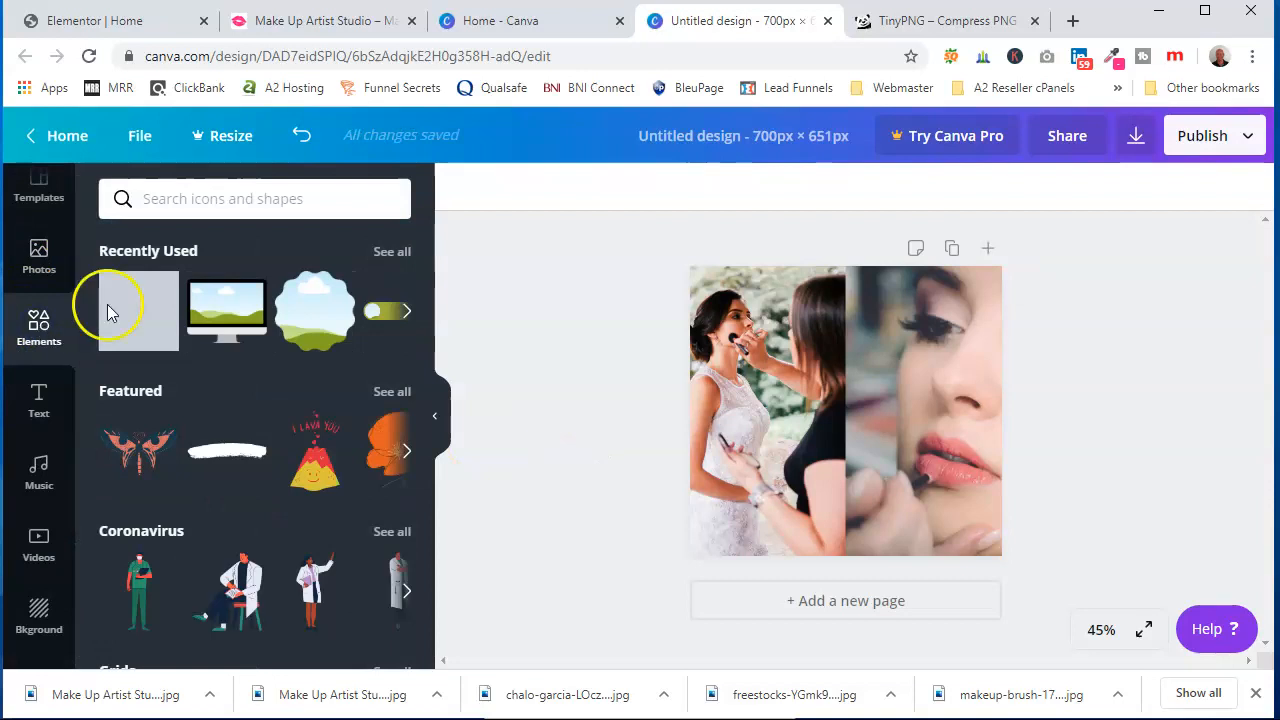
pyautogui.click(139, 317)
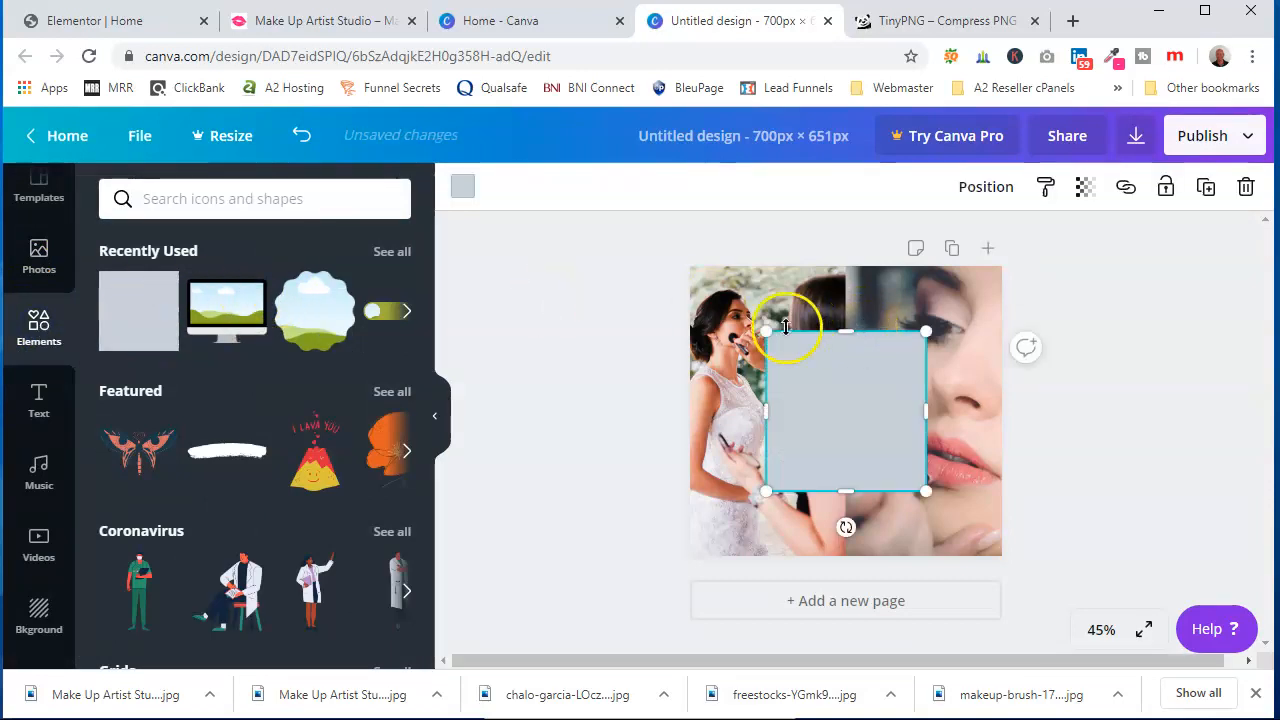
pyautogui.click(463, 187)
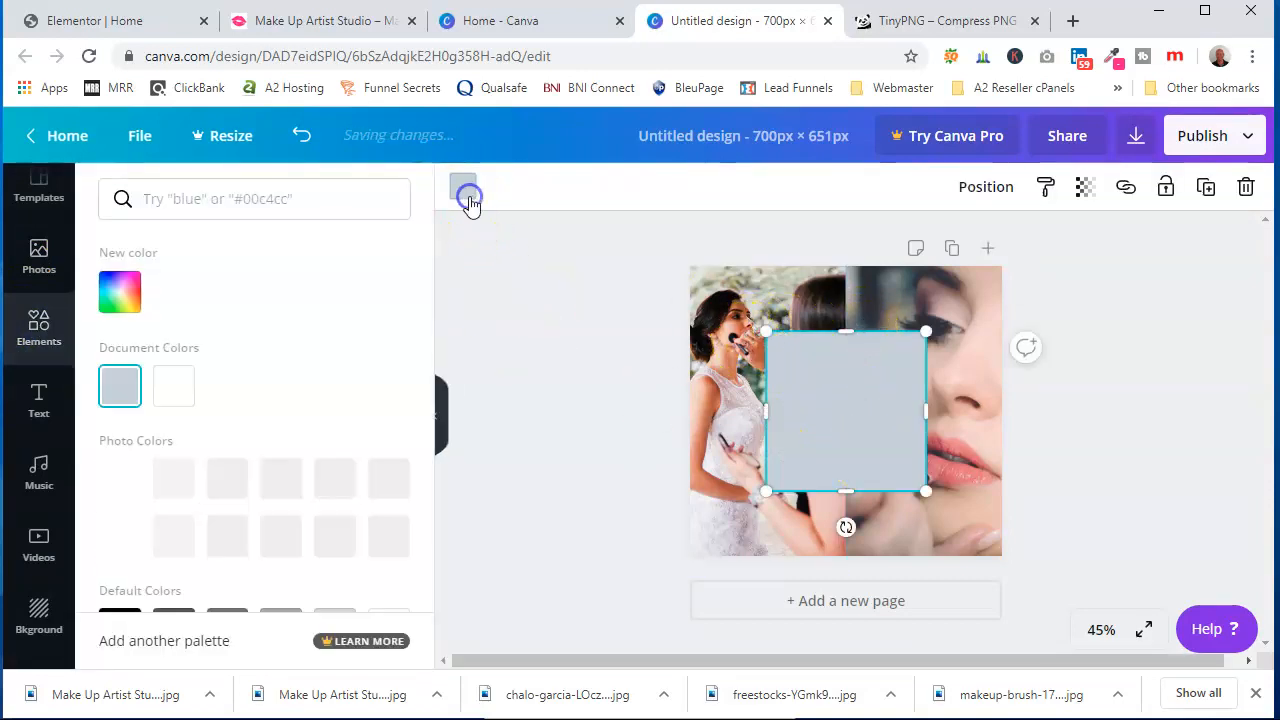
pyautogui.click(174, 386)
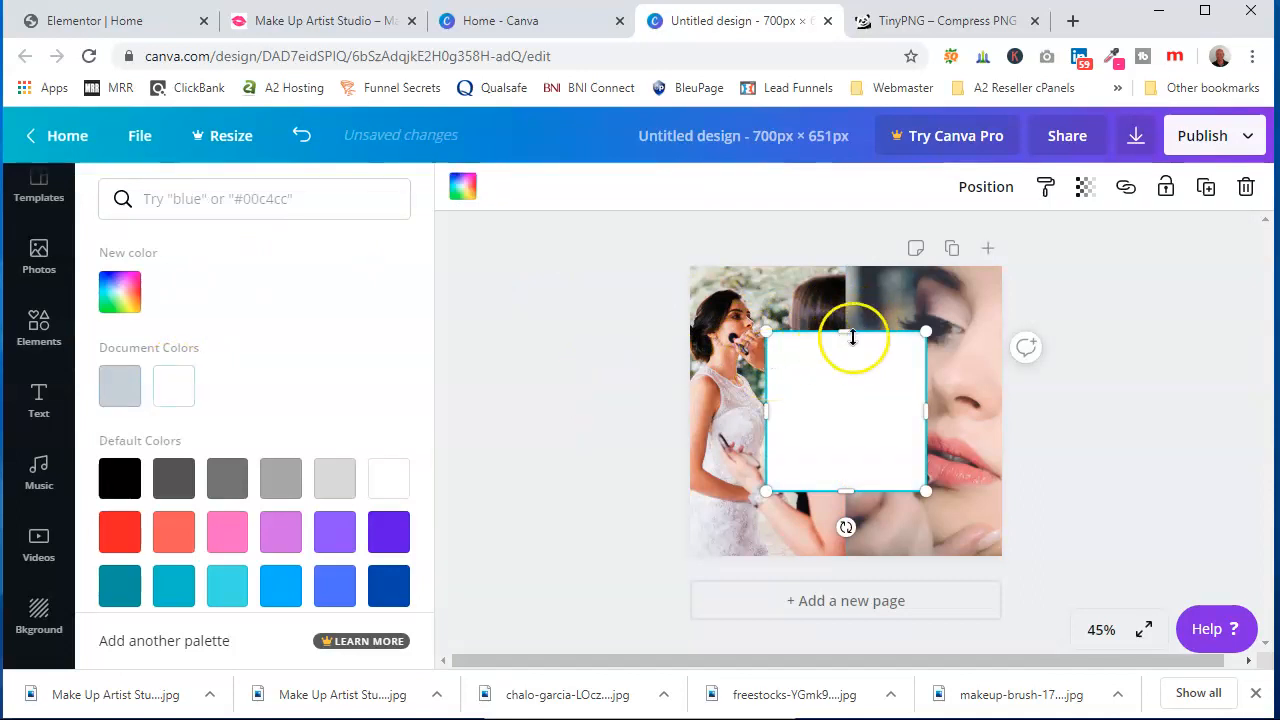
# Stretch the white rectangle into a full-height vertical strip between the two photos
pyautogui.moveTo(849, 324); pyautogui.dragTo(849, 253)
pyautogui.moveTo(846, 491); pyautogui.dragTo(857, 569)
pyautogui.moveTo(766, 410); pyautogui.dragTo(846, 417)
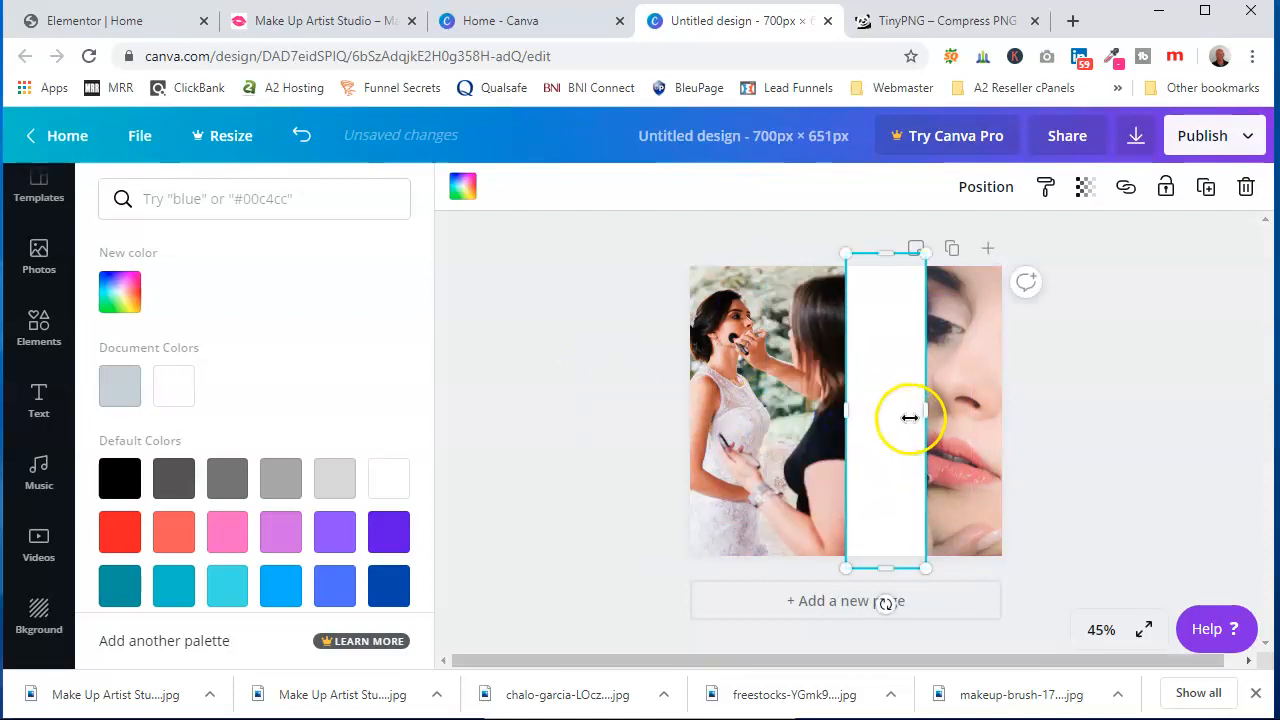
# Narrow the white rectangle into a thin vertical divider between the two photos
pyautogui.moveTo(926, 411); pyautogui.dragTo(860, 412)
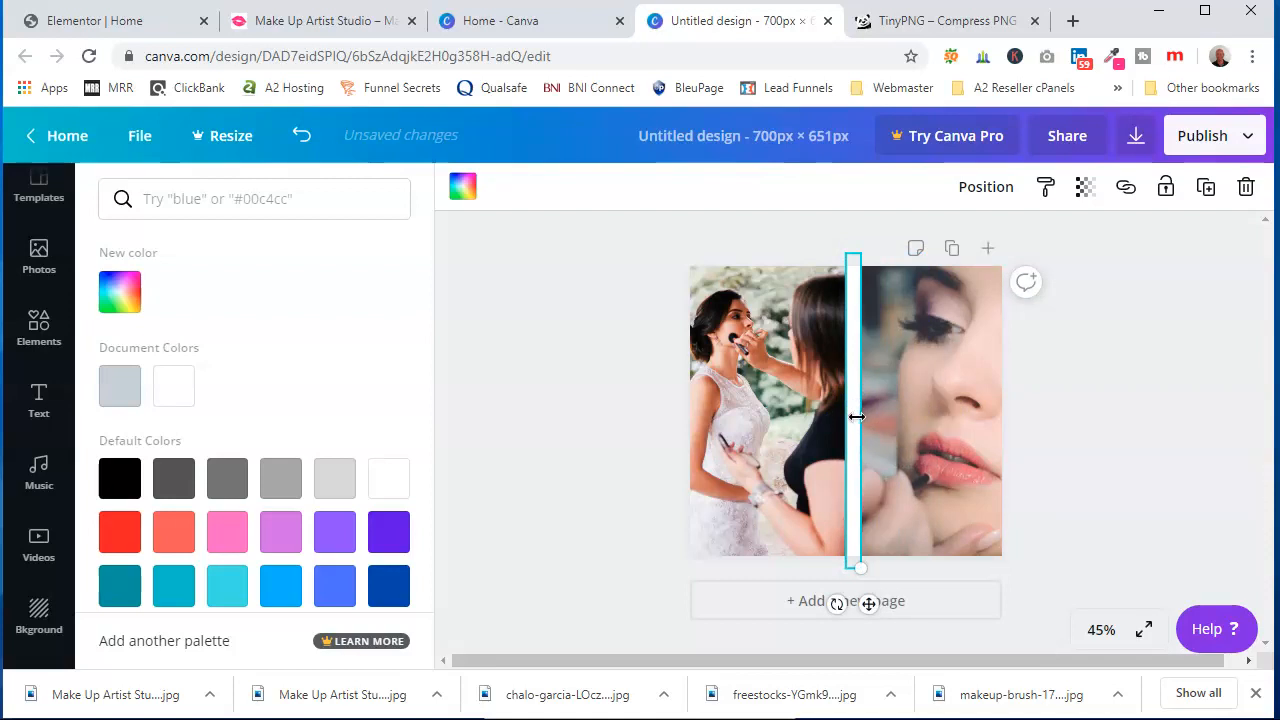
pyautogui.click(1160, 377)
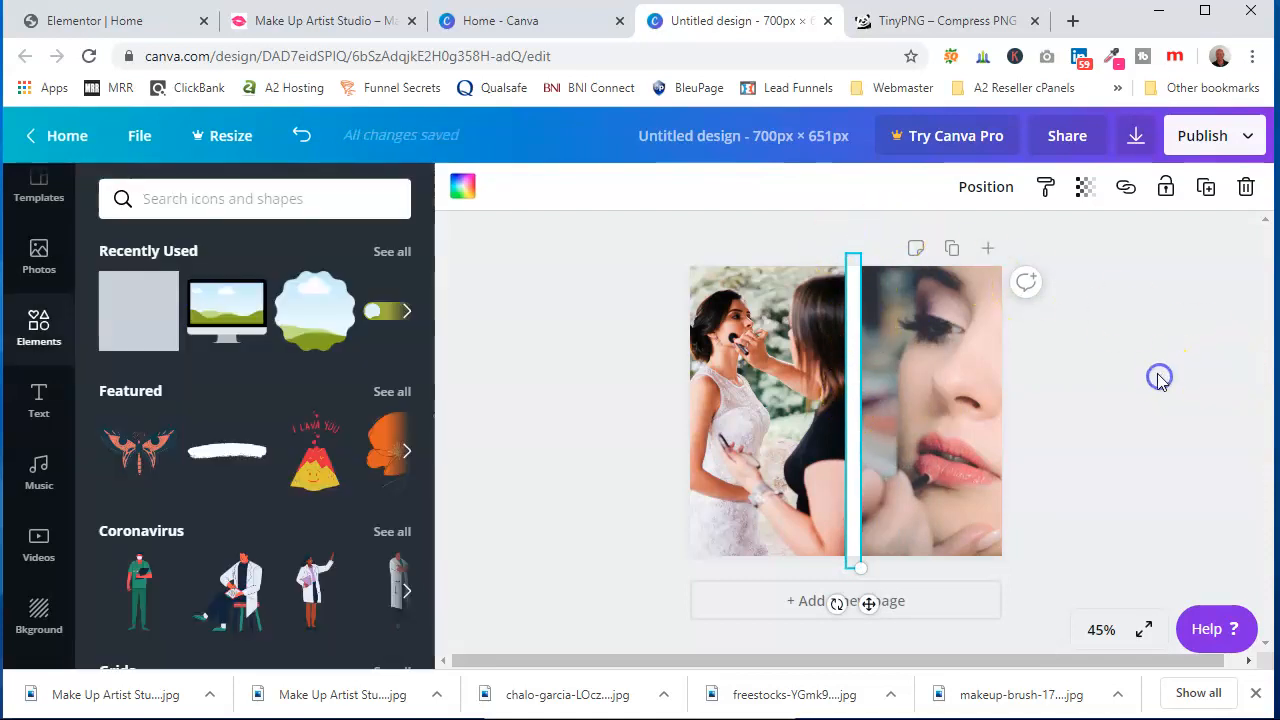
pyautogui.click(600, 365)
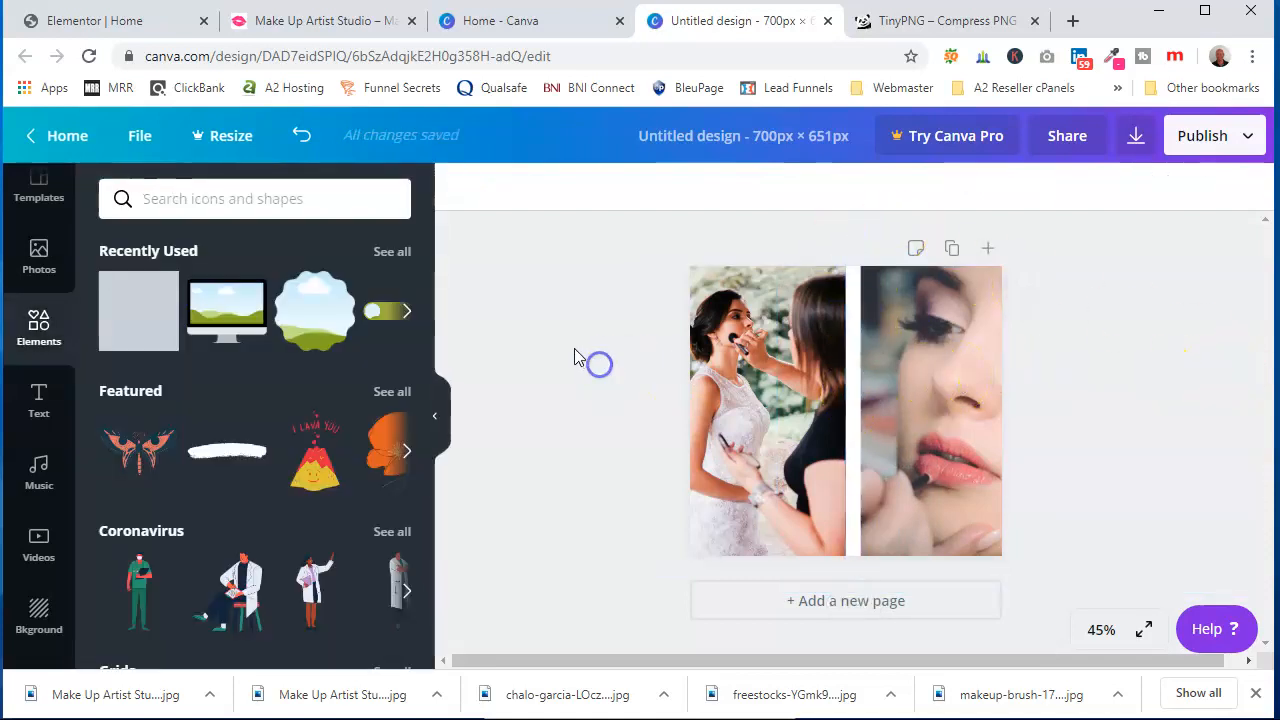
# Nudge the white divider slightly left so it sits on the seam between the photos
pyautogui.click(854, 369)
pyautogui.moveTo(854, 369); pyautogui.dragTo(842, 371)
pyautogui.press('Left')
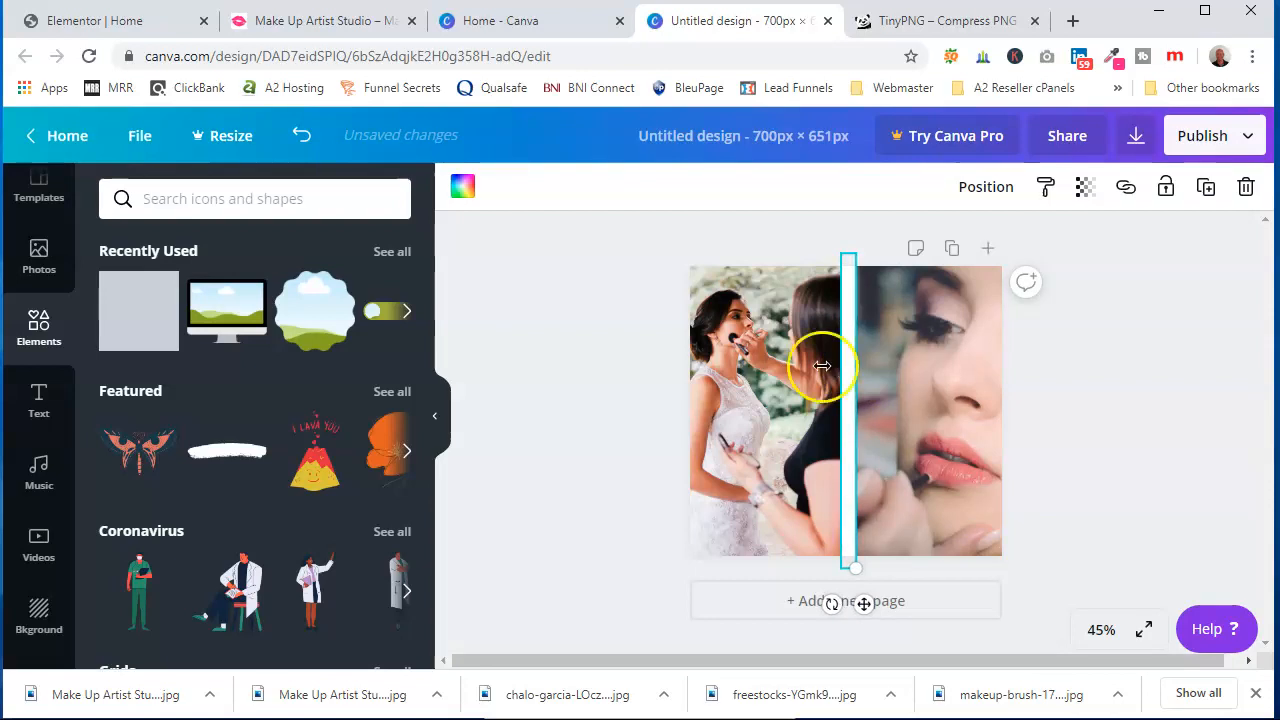
pyautogui.click(575, 423)
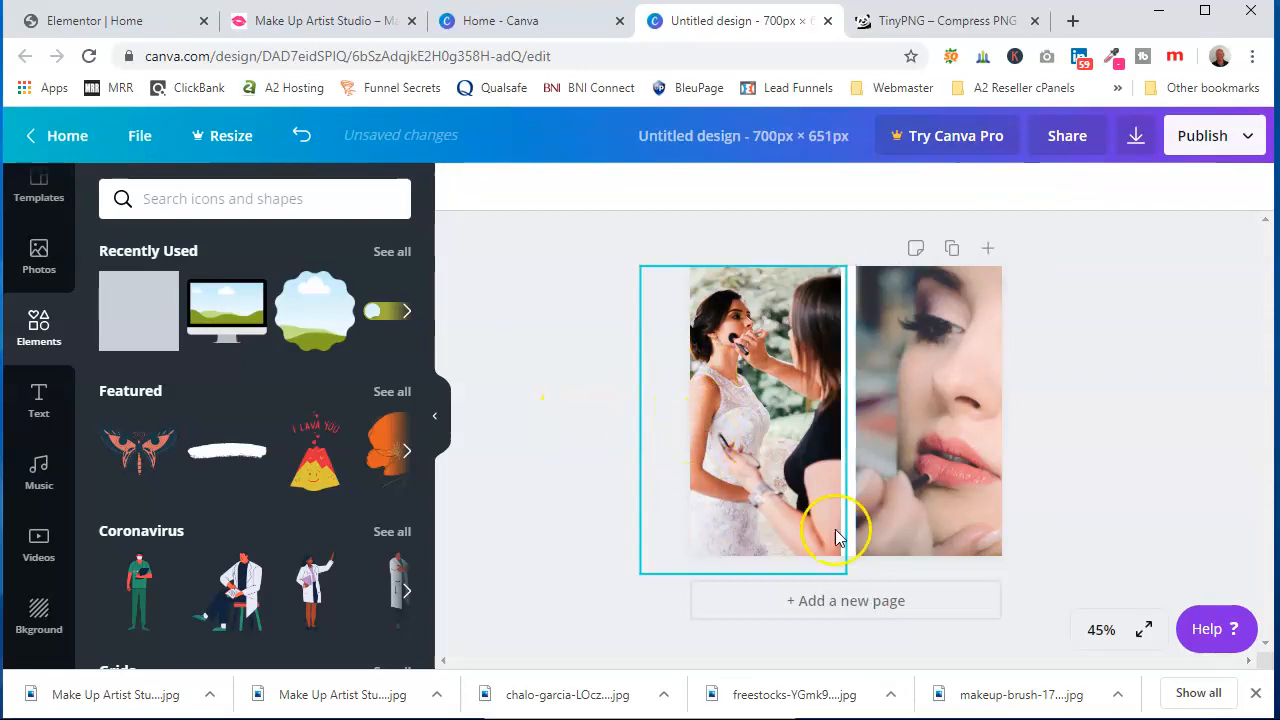
# Rename the design as Make Up Artist Working
pyautogui.click(831, 136)
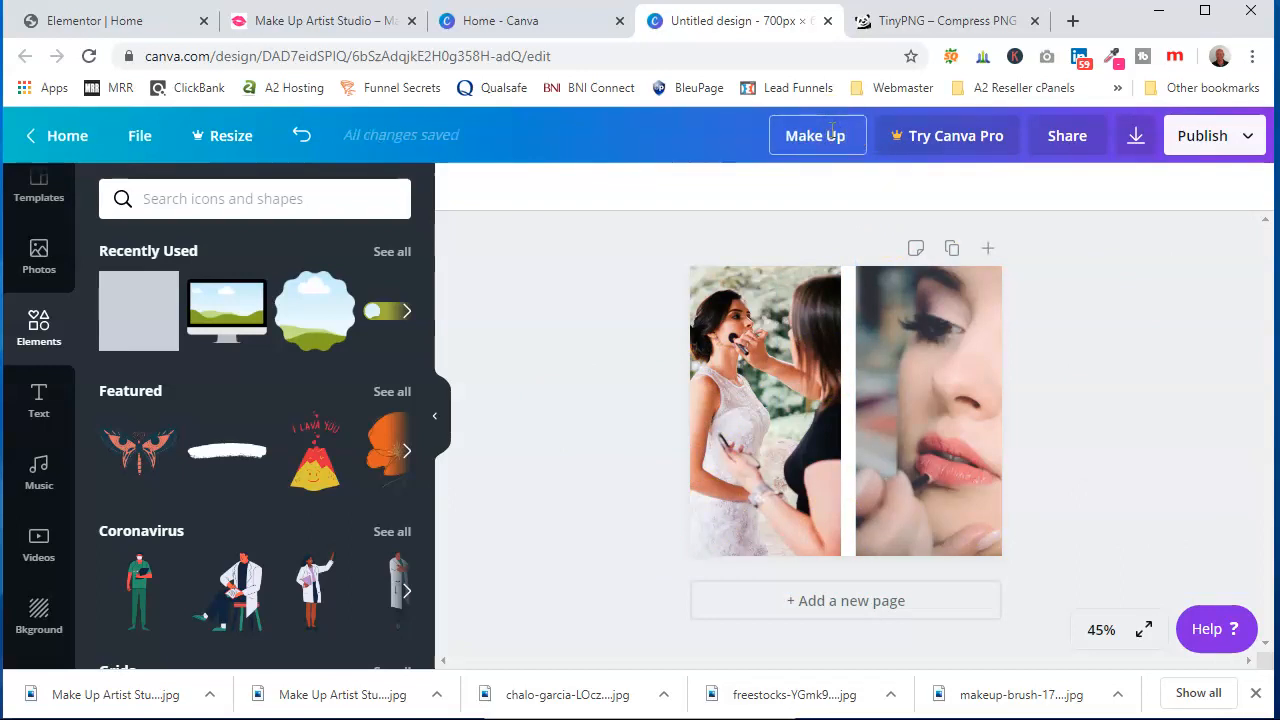
pyautogui.write('Make Up Artist')
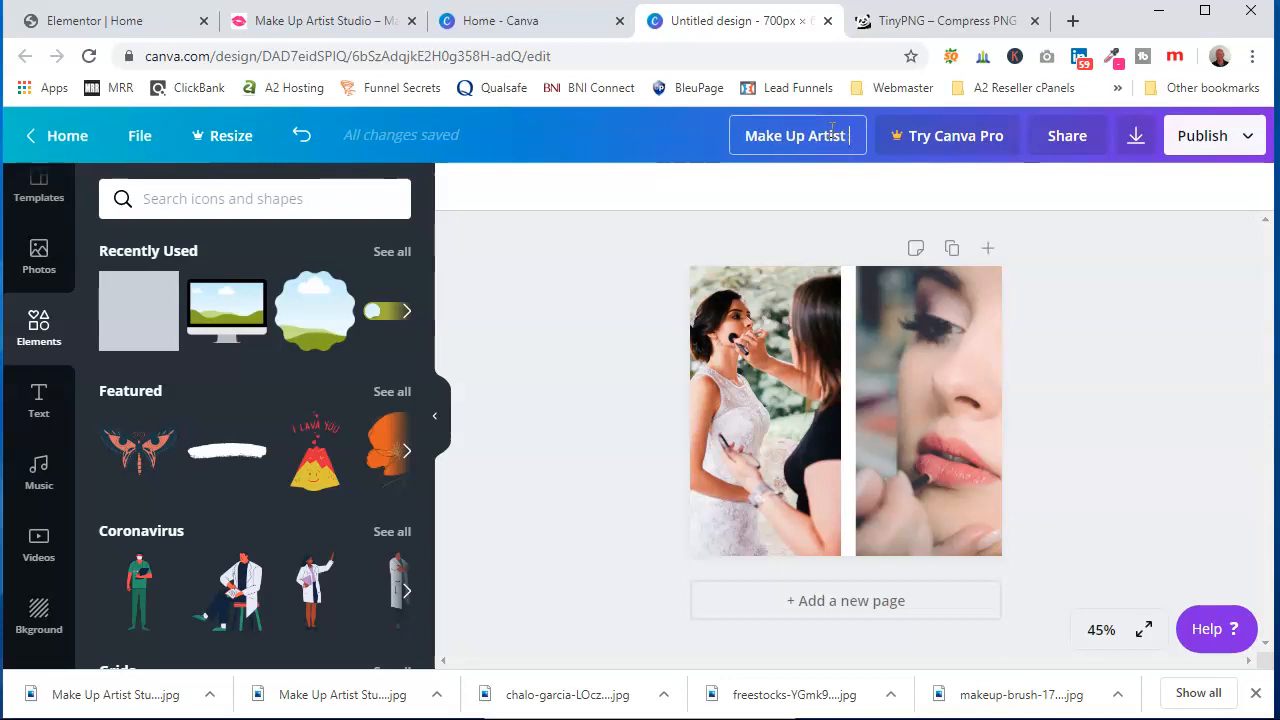
pyautogui.click(829, 201)
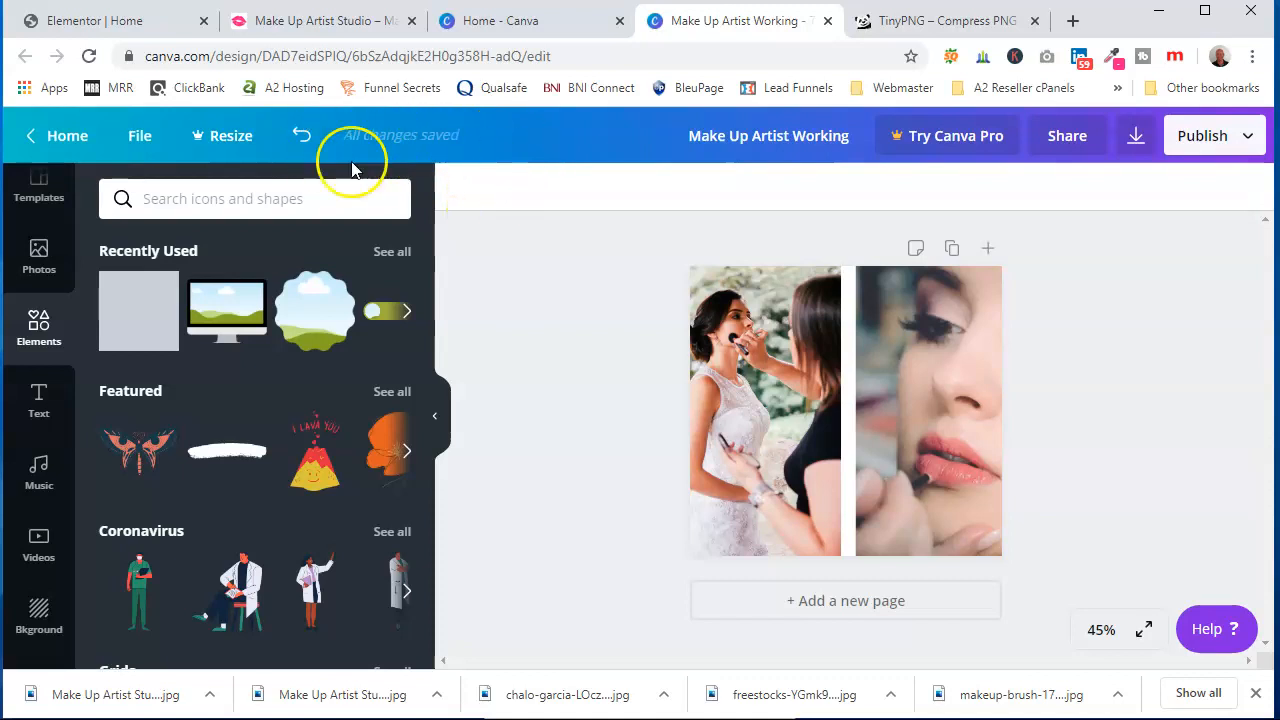
# Download the design as a JPG file
pyautogui.click(1206, 136)
pyautogui.click(1030, 242)
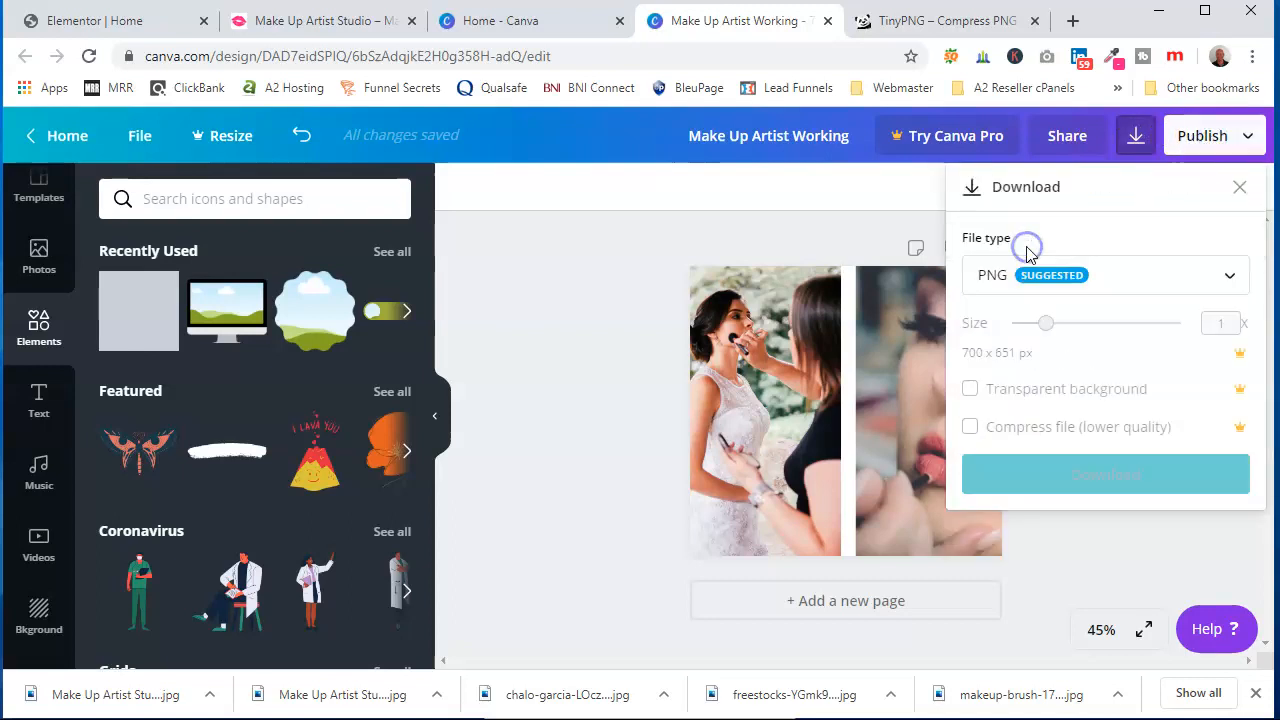
pyautogui.click(1044, 277)
pyautogui.click(1023, 330)
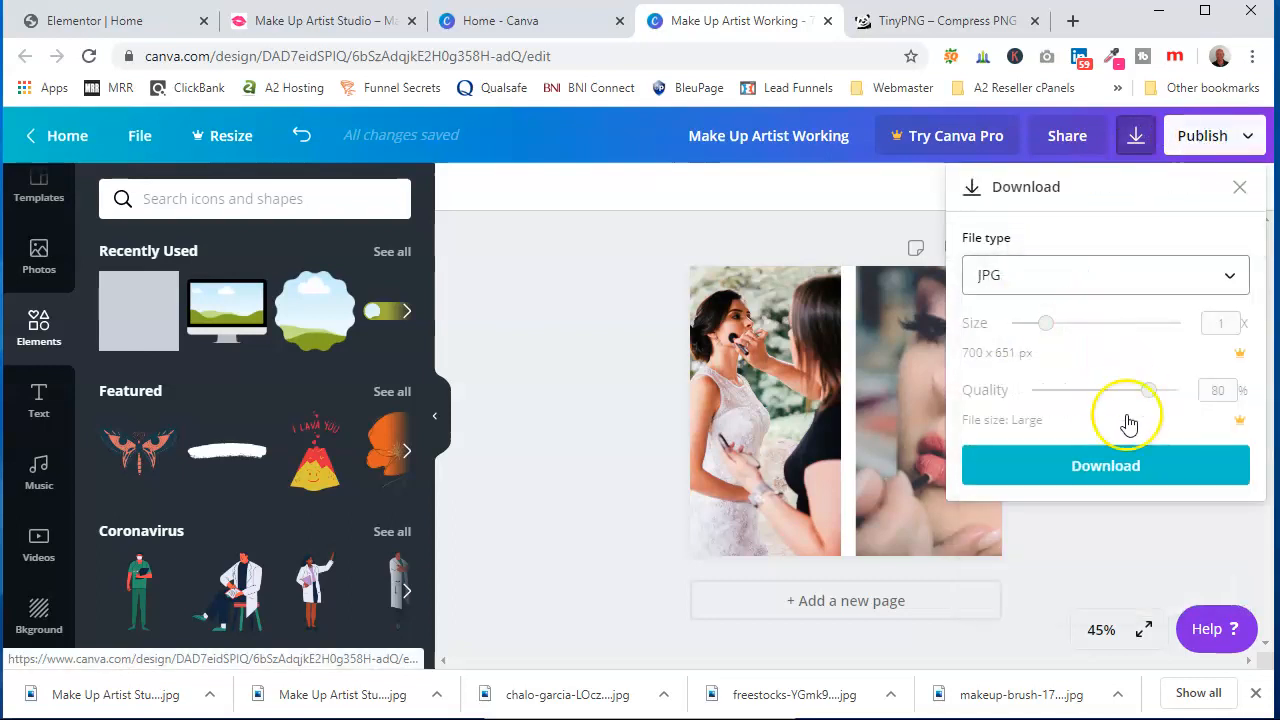
pyautogui.click(1107, 463)
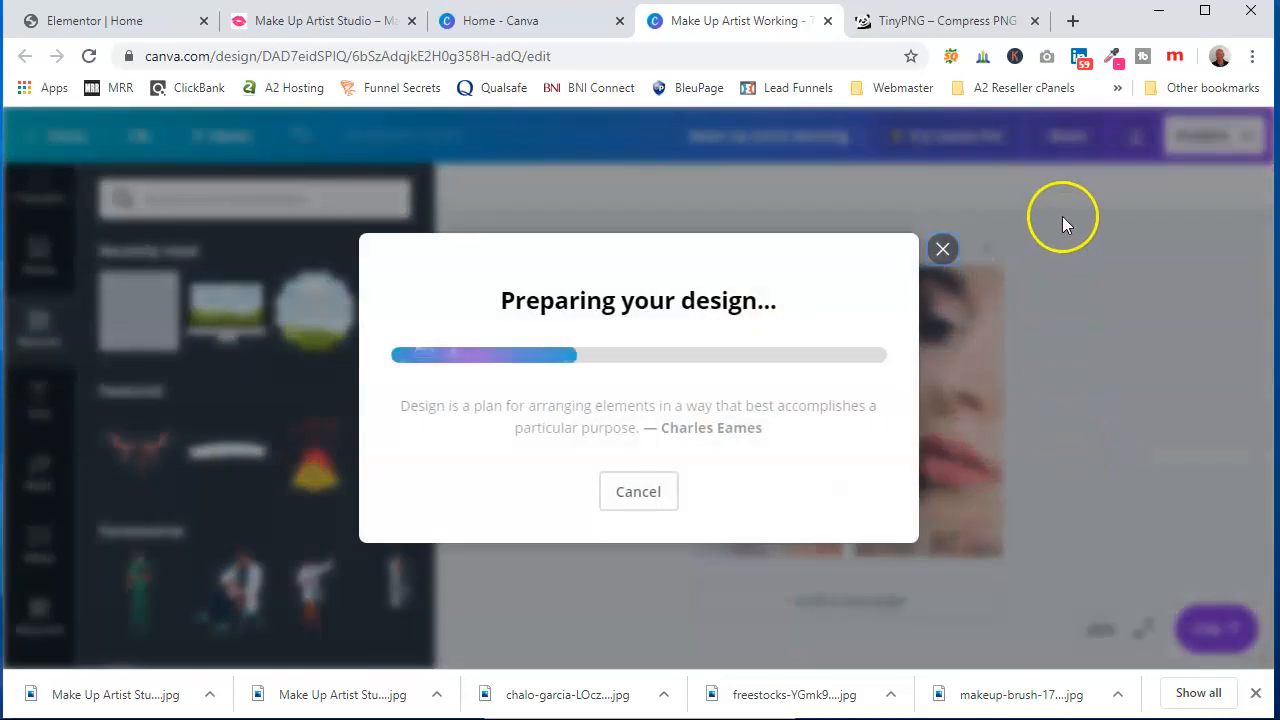
# Compress the downloaded Make Up Artist Working image in TinyPNG and download the compressed version
pyautogui.click(946, 22)
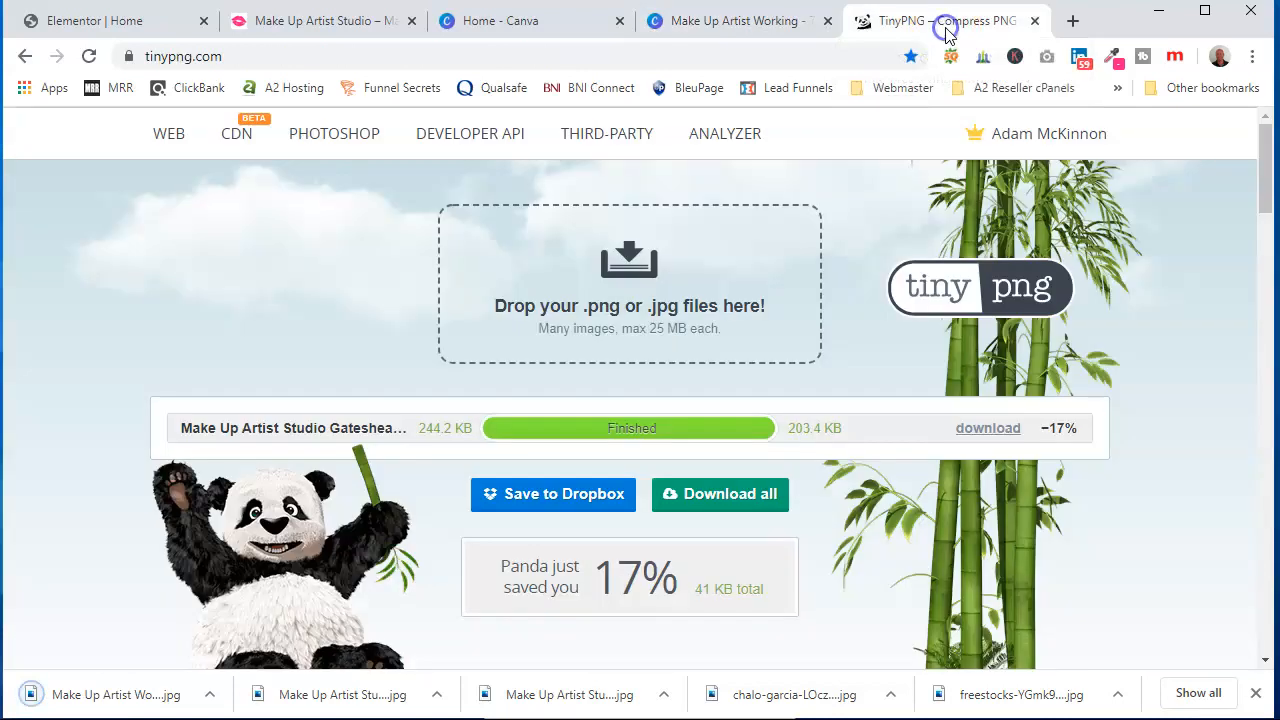
pyautogui.click(620, 272)
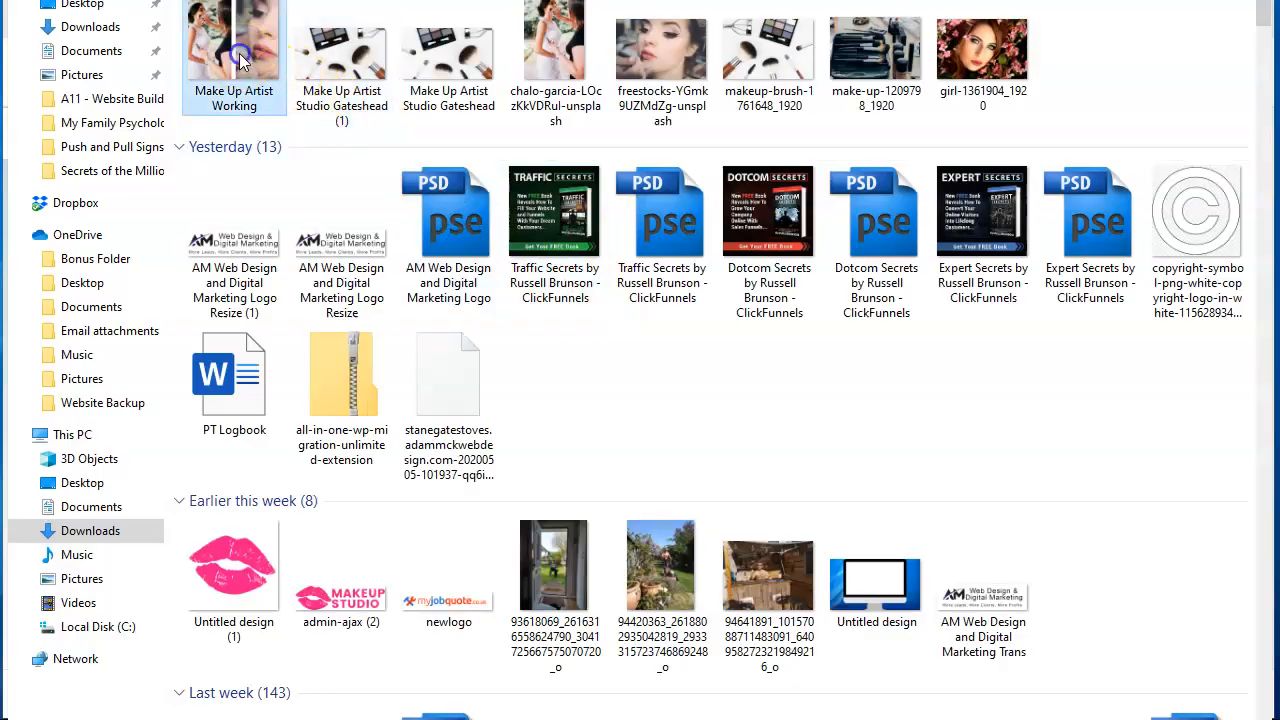
pyautogui.doubleClick(243, 64)
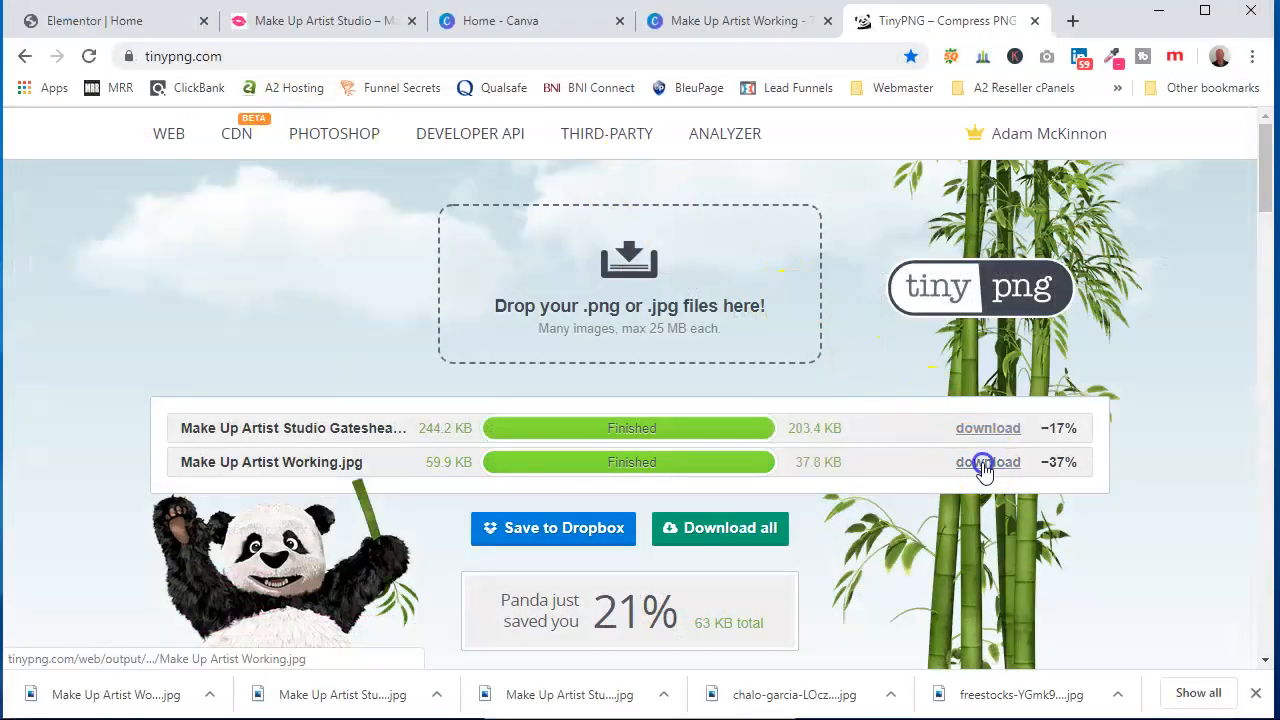
pyautogui.click(985, 465)
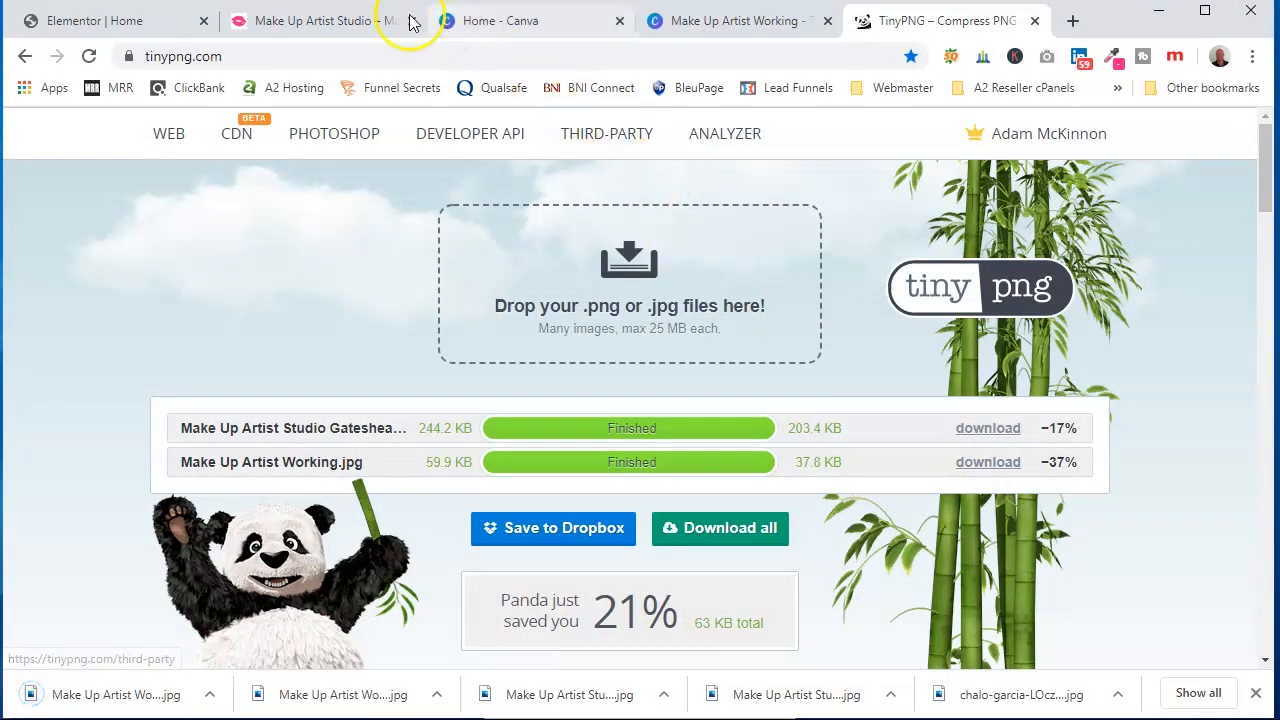
# In the Elementor editor, upload the compressed Make Up Artist Working image to the welcome section's image widget
pyautogui.click(155, 24)
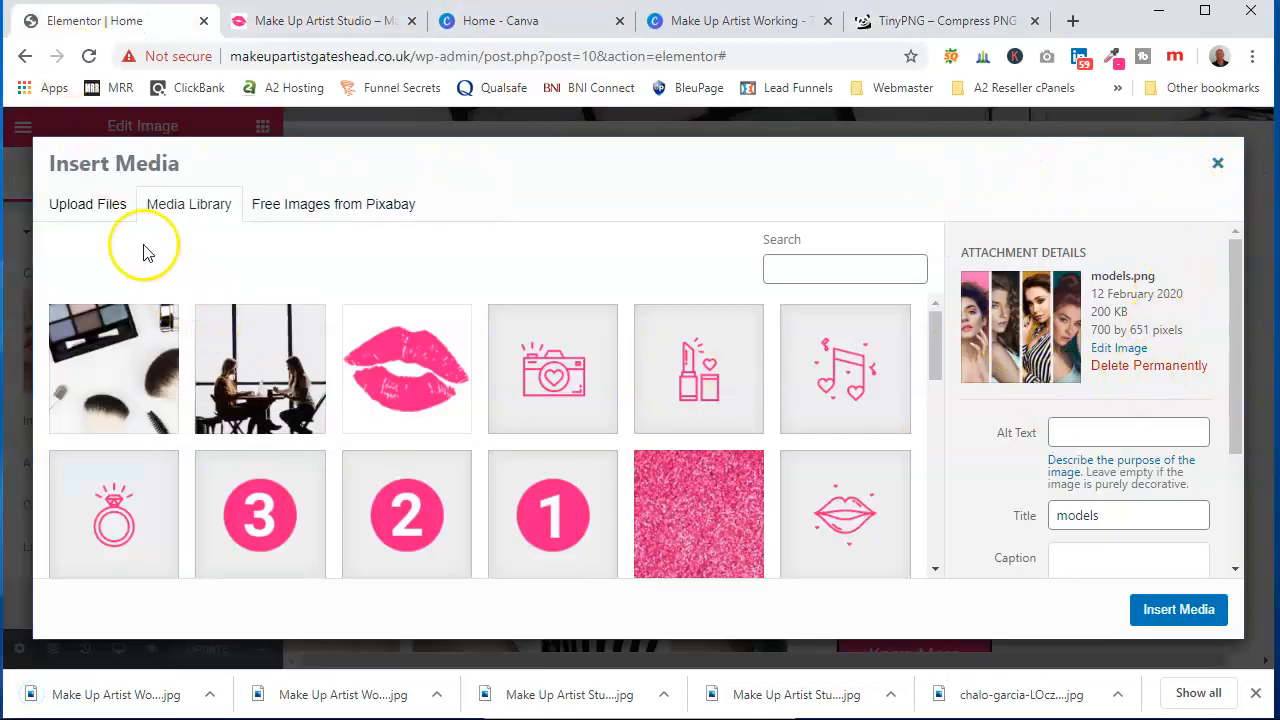
pyautogui.click(108, 207)
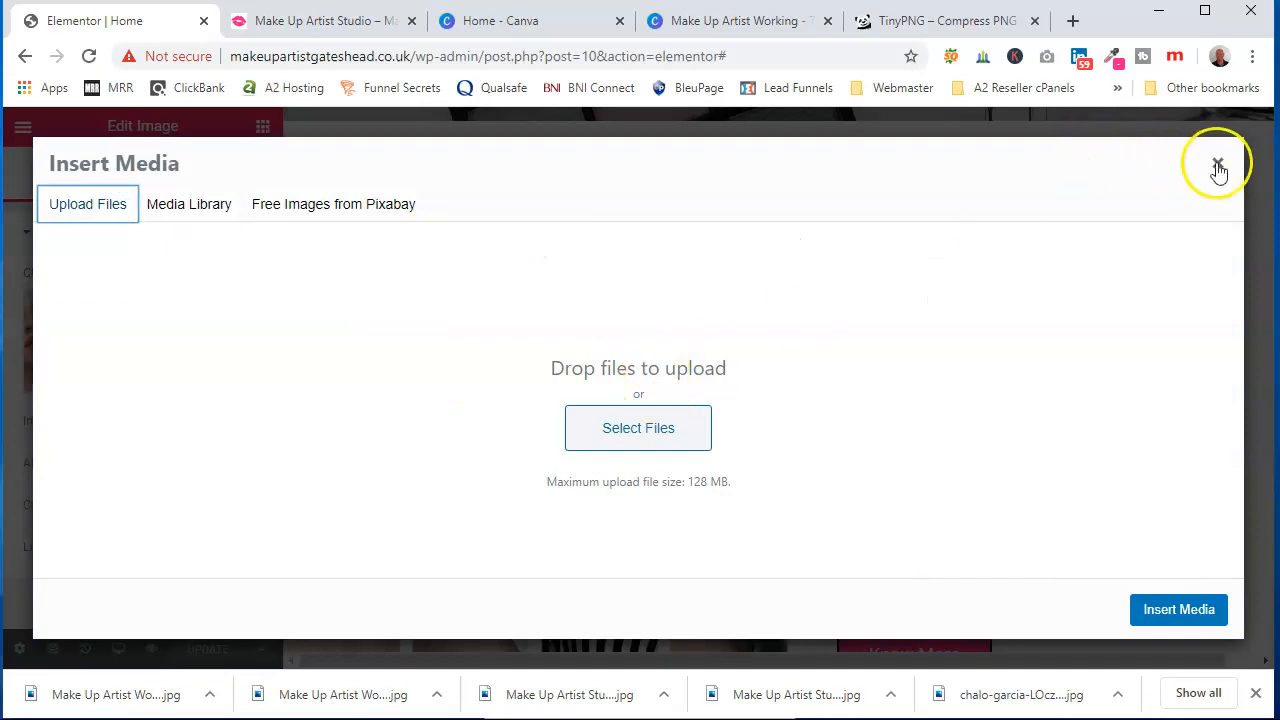
pyautogui.click(1218, 166)
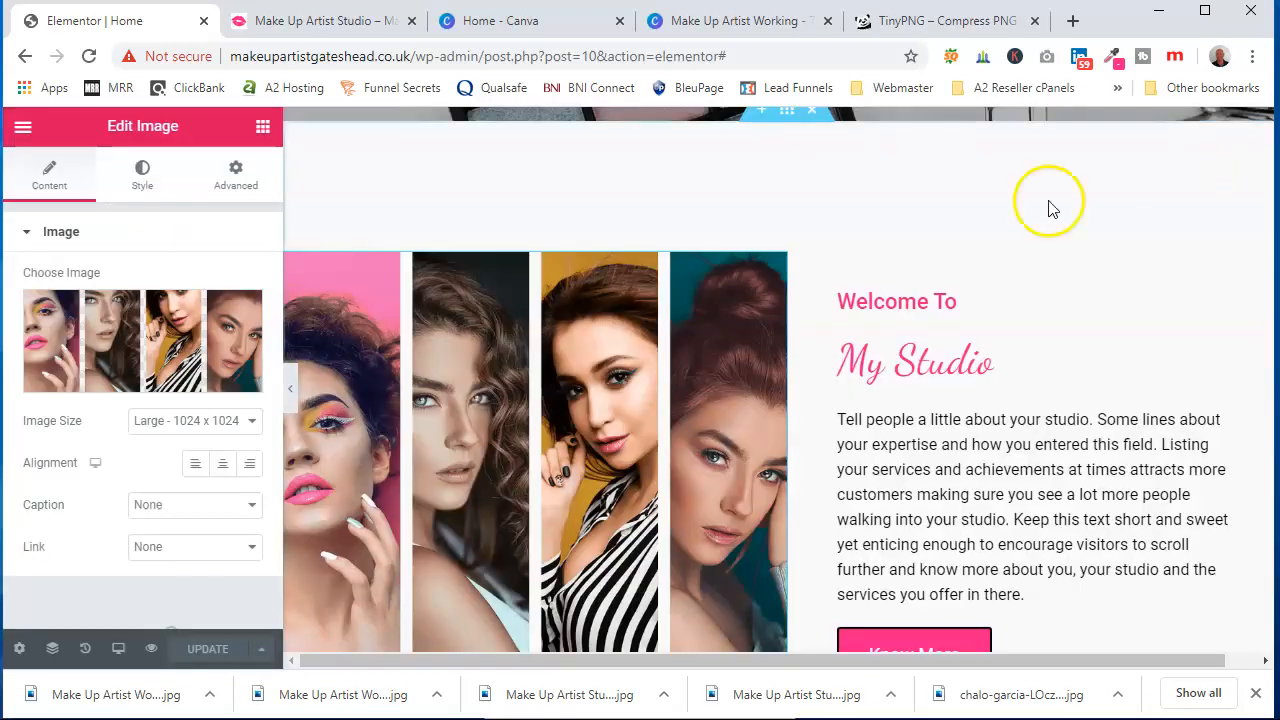
pyautogui.click(153, 341)
pyautogui.click(638, 428)
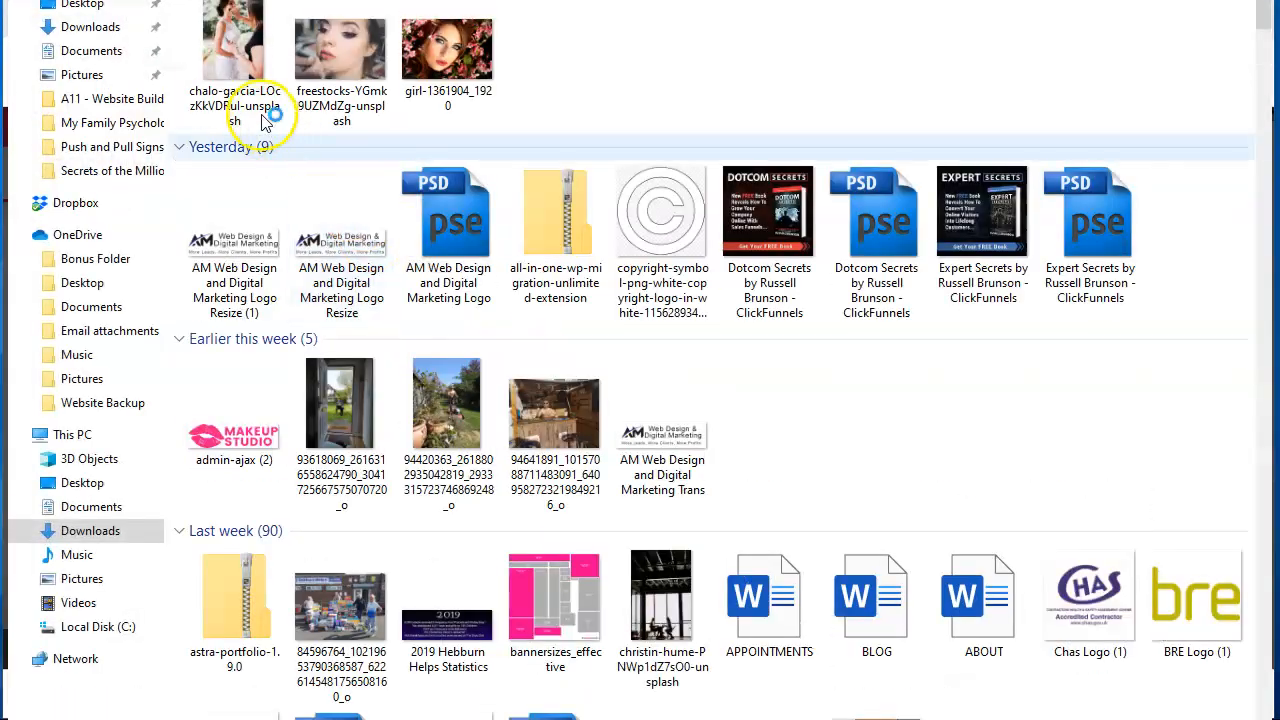
pyautogui.doubleClick(226, 58)
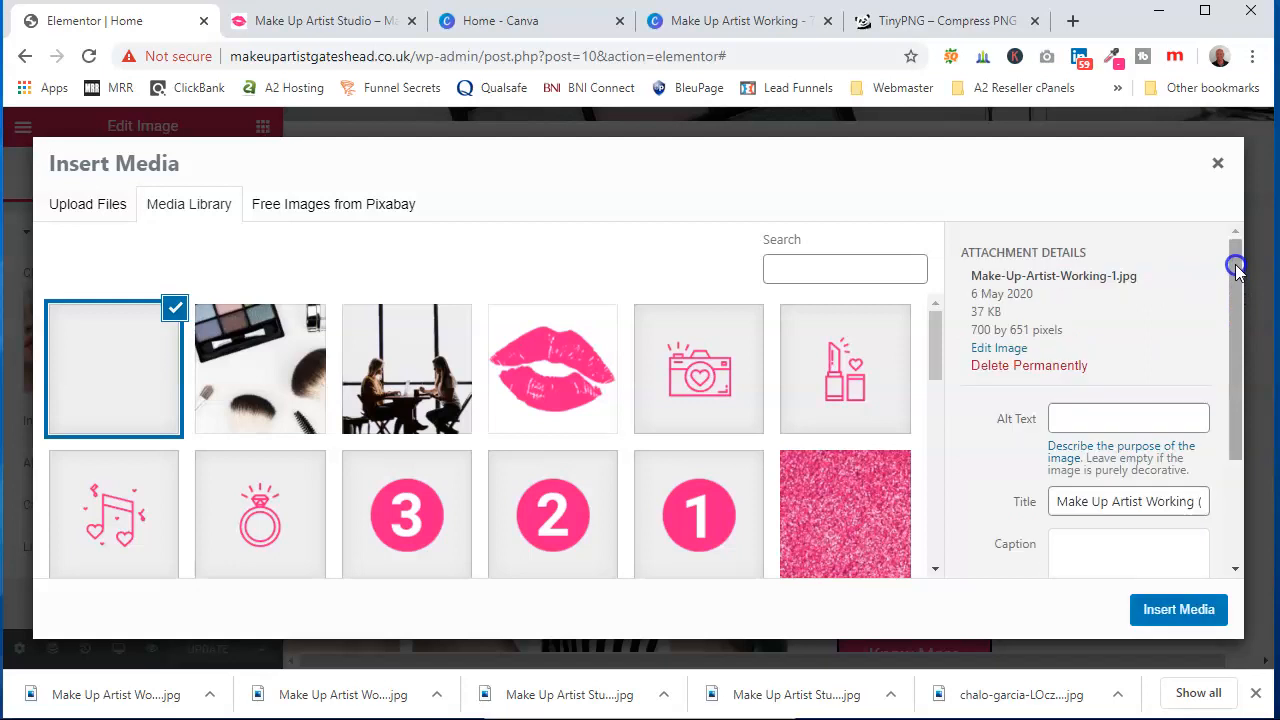
# Set the image title to Make Up Artist Working and copy the title text
pyautogui.moveTo(1234, 274); pyautogui.dragTo(1234, 331)
pyautogui.moveTo(1185, 457); pyautogui.dragTo(1240, 455)
pyautogui.press('BackSpace')
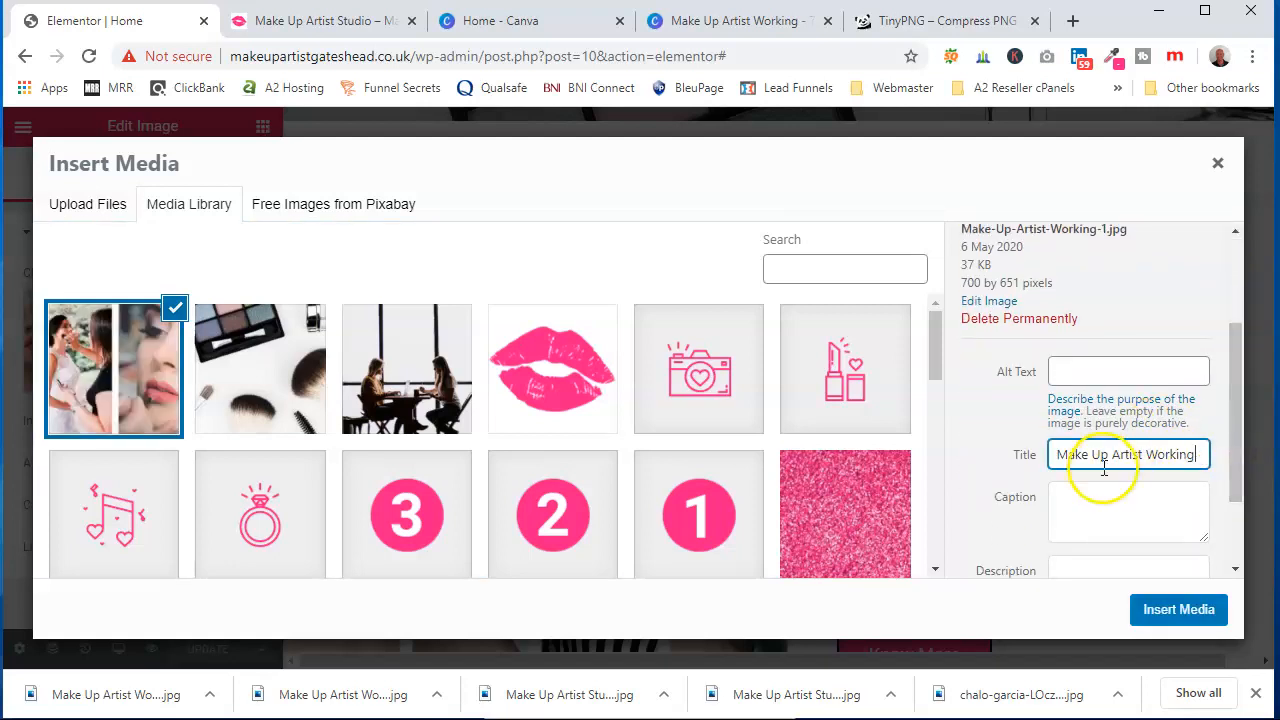
pyautogui.tripleClick(1104, 456)
pyautogui.rightClick(1104, 458)
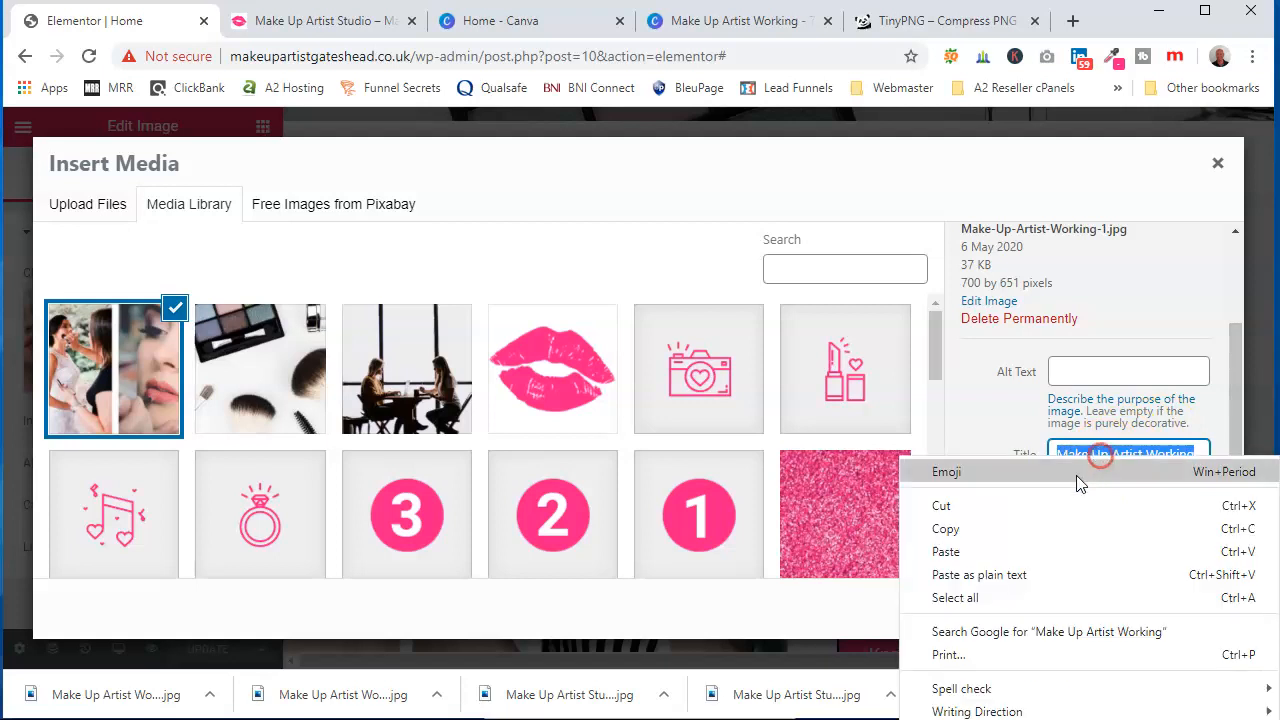
pyautogui.click(1057, 526)
# Paste the title text into the image's Alt Text field
pyautogui.click(1101, 374)
pyautogui.rightClick(1101, 374)
pyautogui.click(1110, 528)
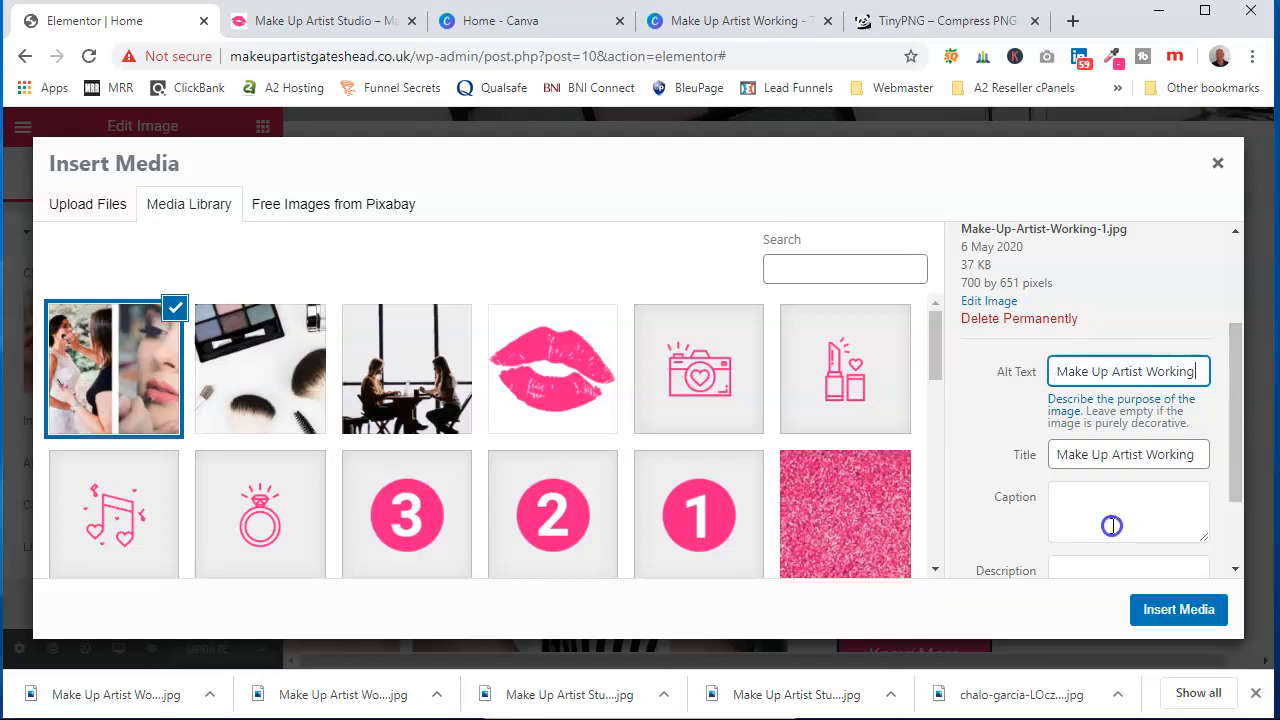
# Paste the title text into the image description and insert the image into the widget
pyautogui.scroll(-1, 1150, 316)
pyautogui.click(1145, 466)
pyautogui.rightClick(1145, 466)
pyautogui.click(1100, 620)
pyautogui.click(1179, 611)
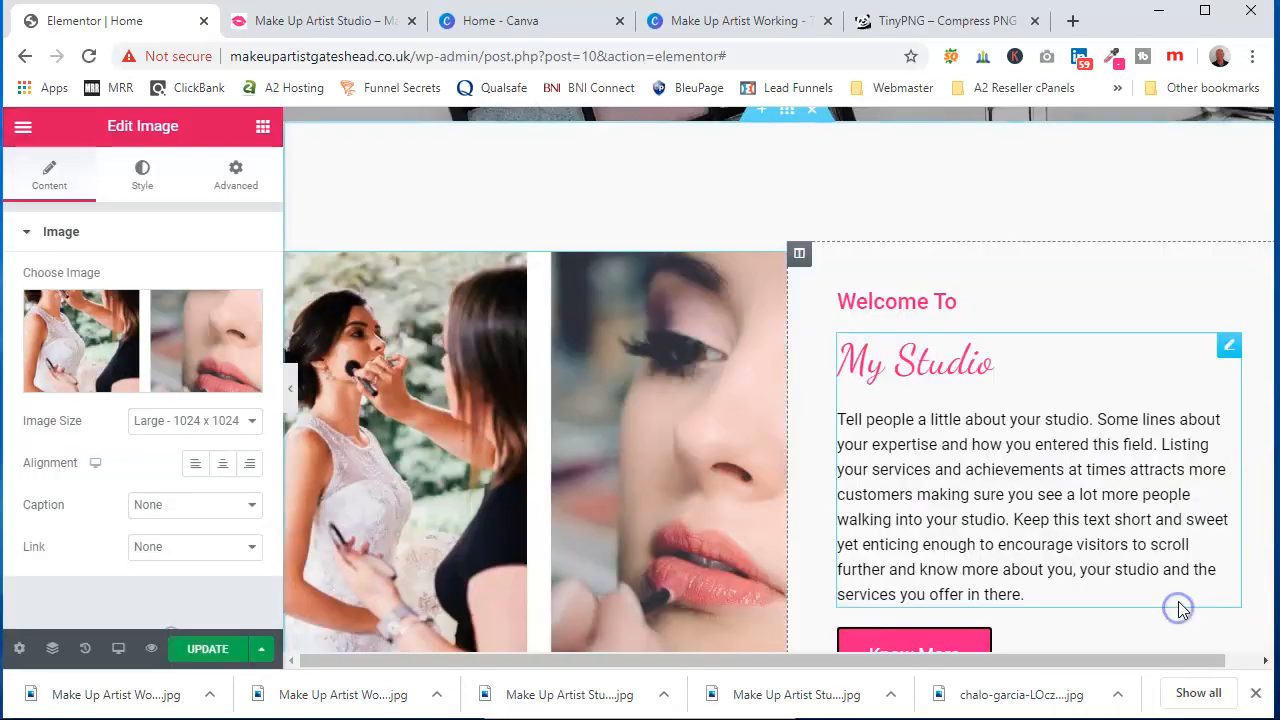
# Scroll through the welcome section to review the new split-photo image
pyautogui.scroll(-2, 840, 370)
pyautogui.scroll(-1, 863, 376)
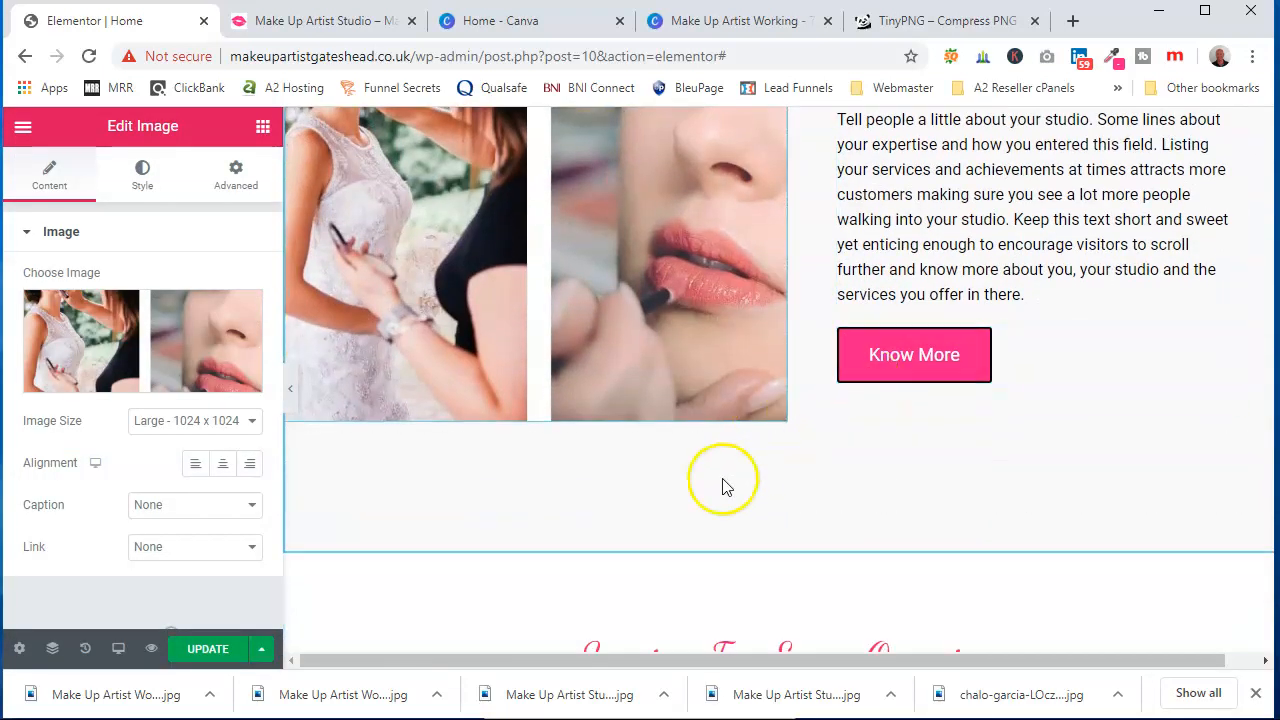
pyautogui.scroll(4, 707, 497)
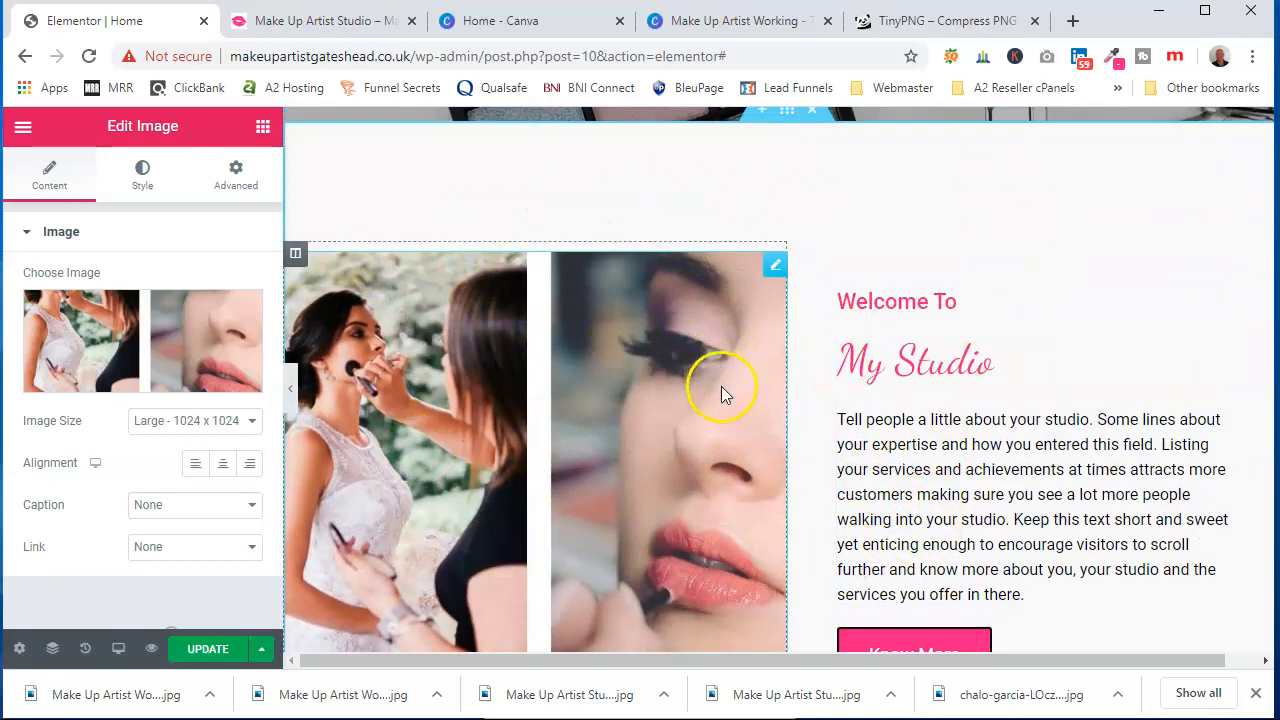
pyautogui.scroll(-12, 721, 386)
pyautogui.scroll(7, 716, 390)
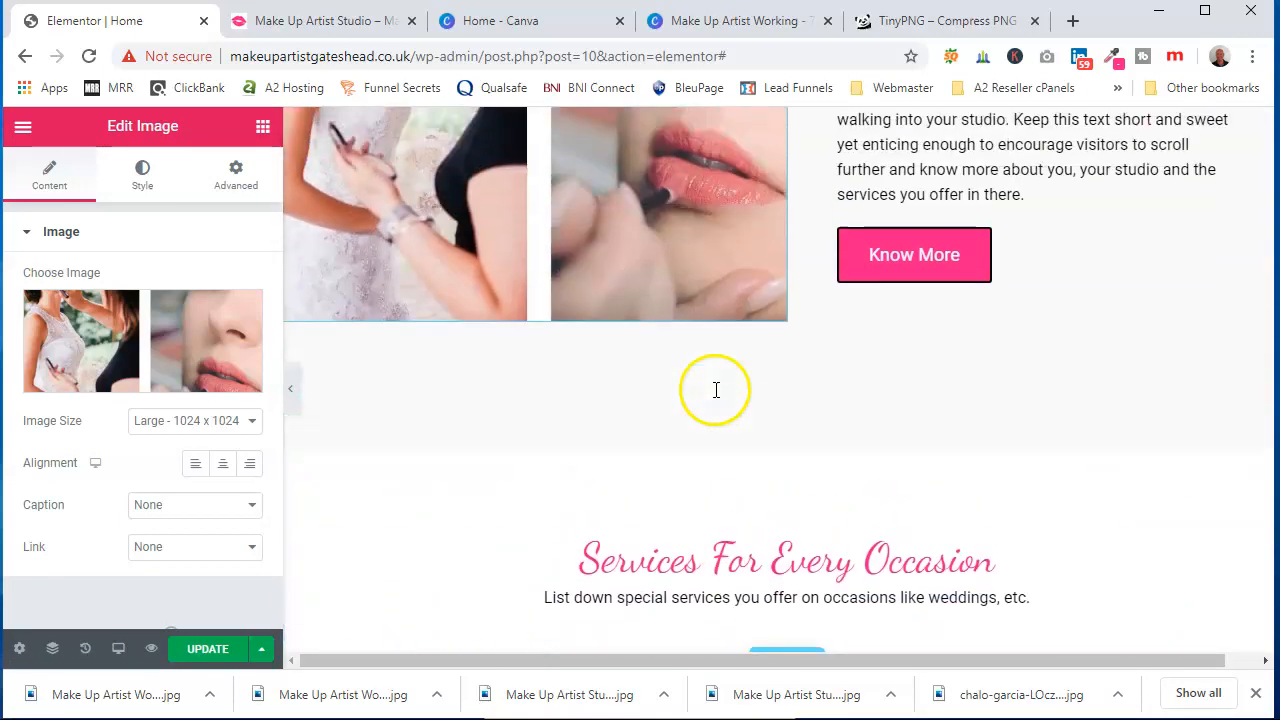
pyautogui.scroll(6, 714, 390)
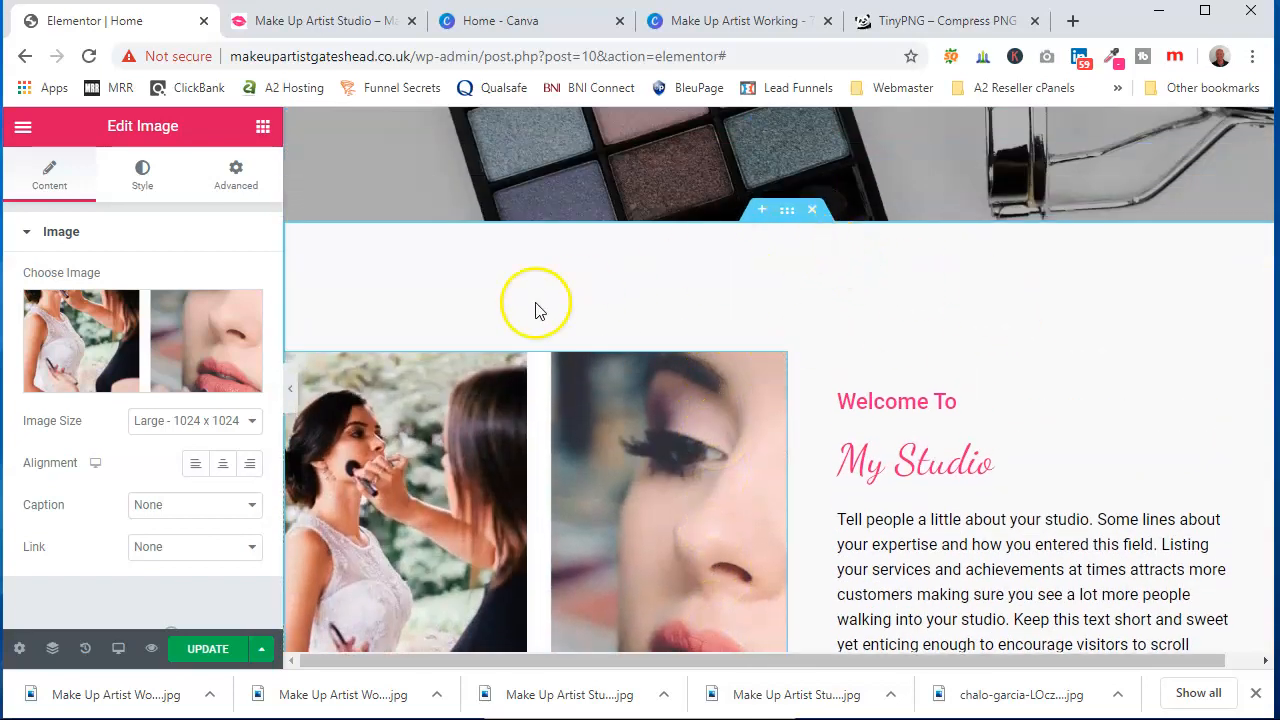
# Set the welcome section's background colour to white and open its background overlay settings
pyautogui.click(789, 218)
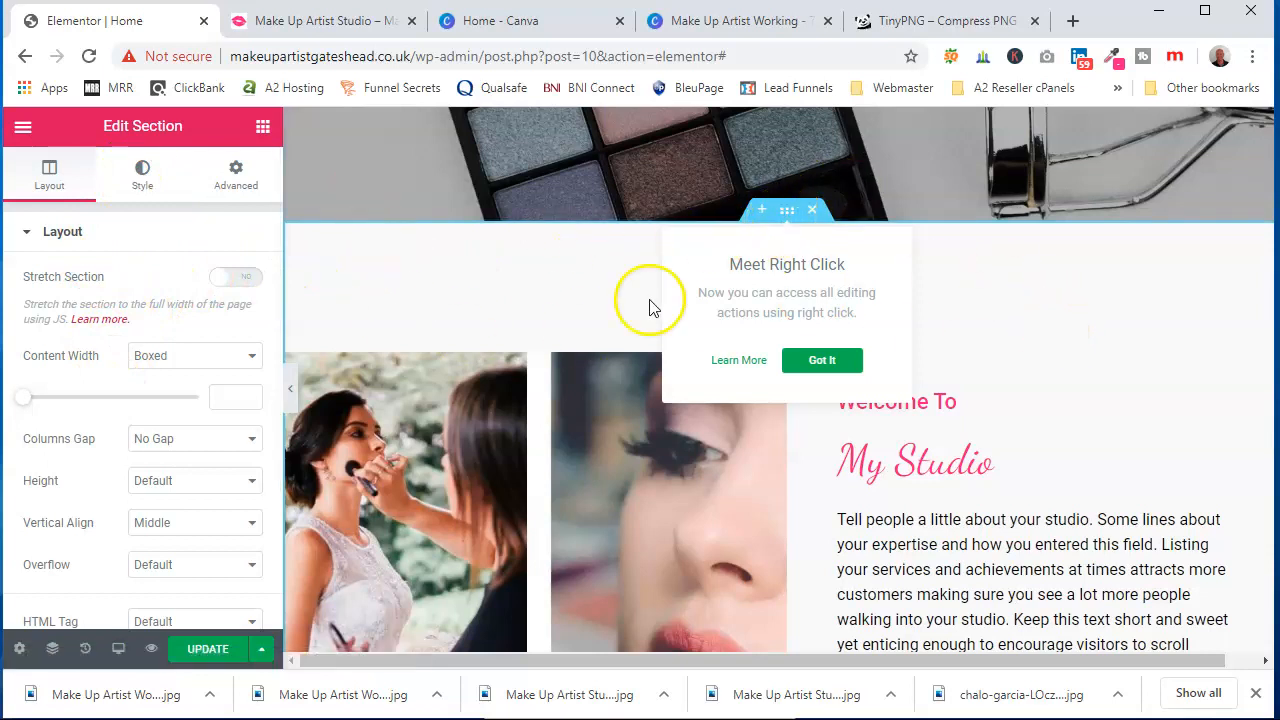
pyautogui.click(138, 180)
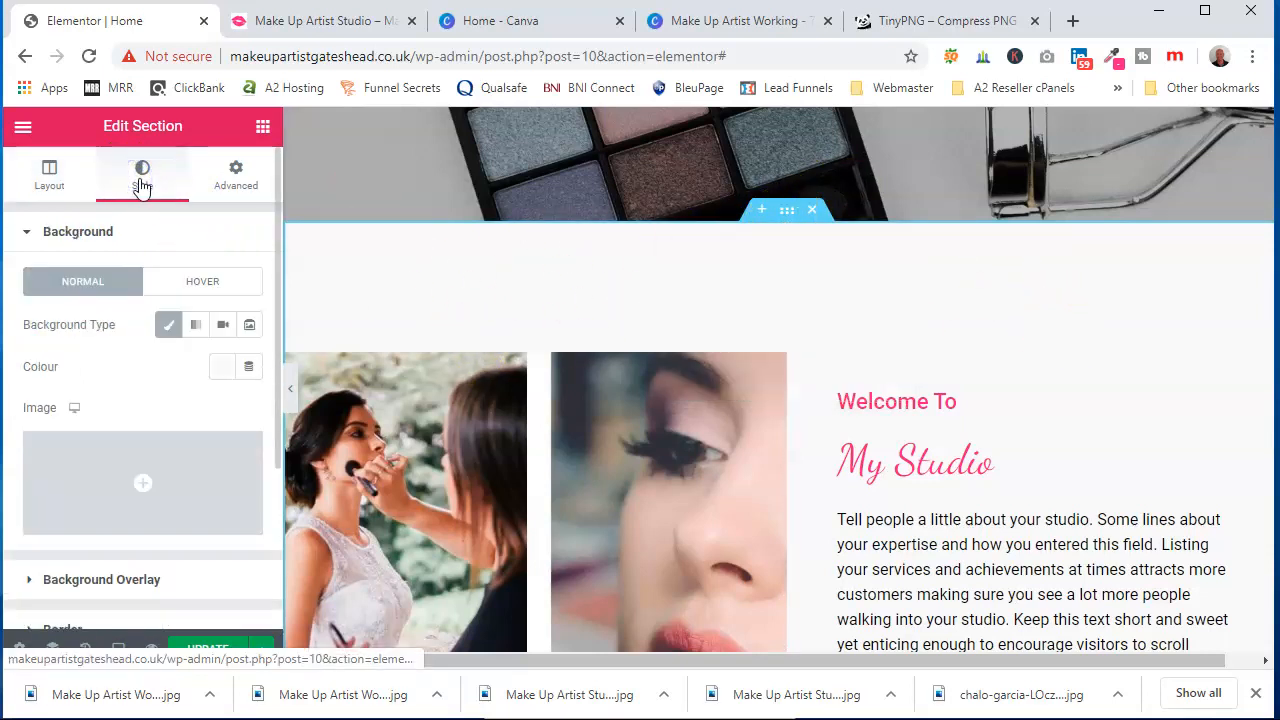
pyautogui.click(221, 372)
pyautogui.click(480, 498)
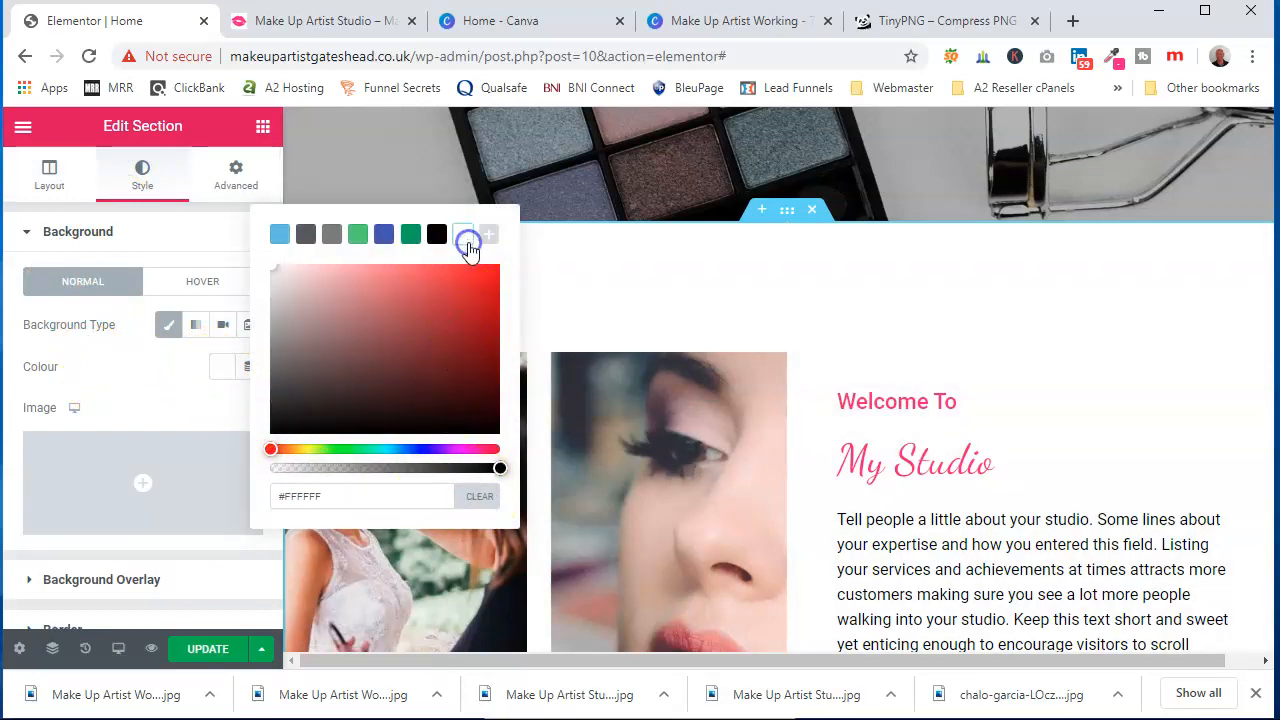
pyautogui.scroll(-2, 862, 375)
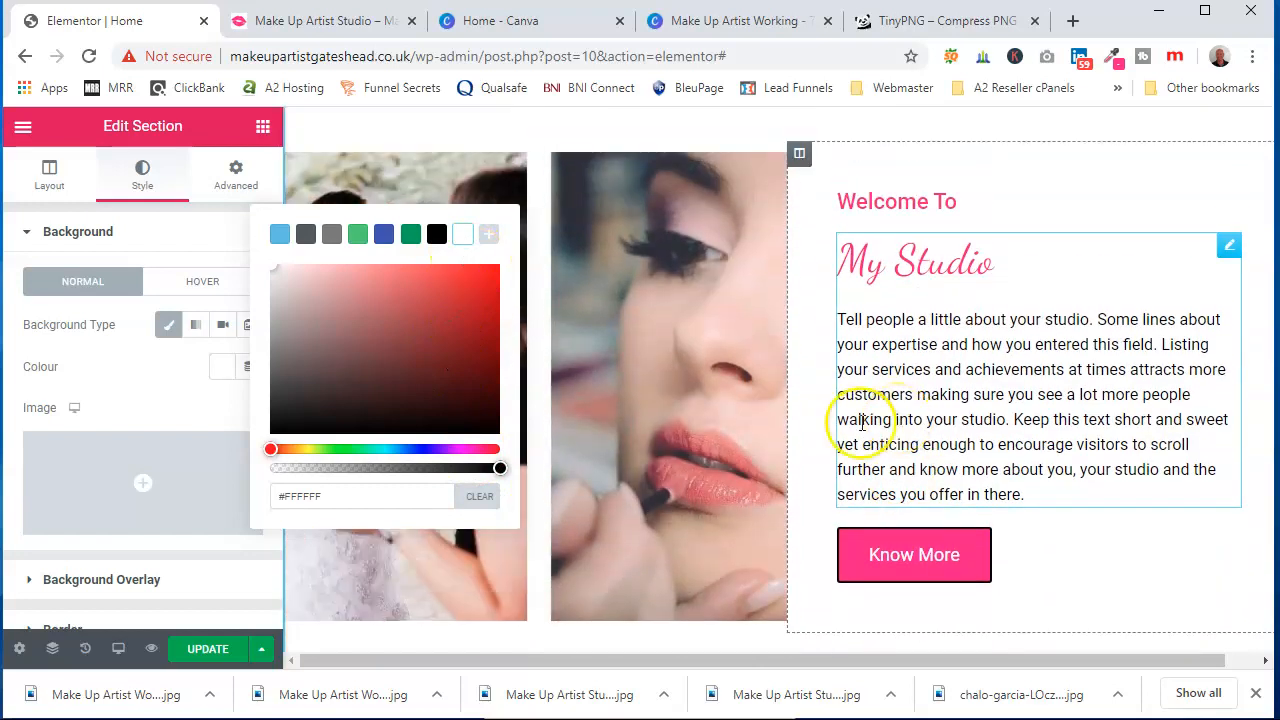
pyautogui.click(158, 596)
pyautogui.click(152, 591)
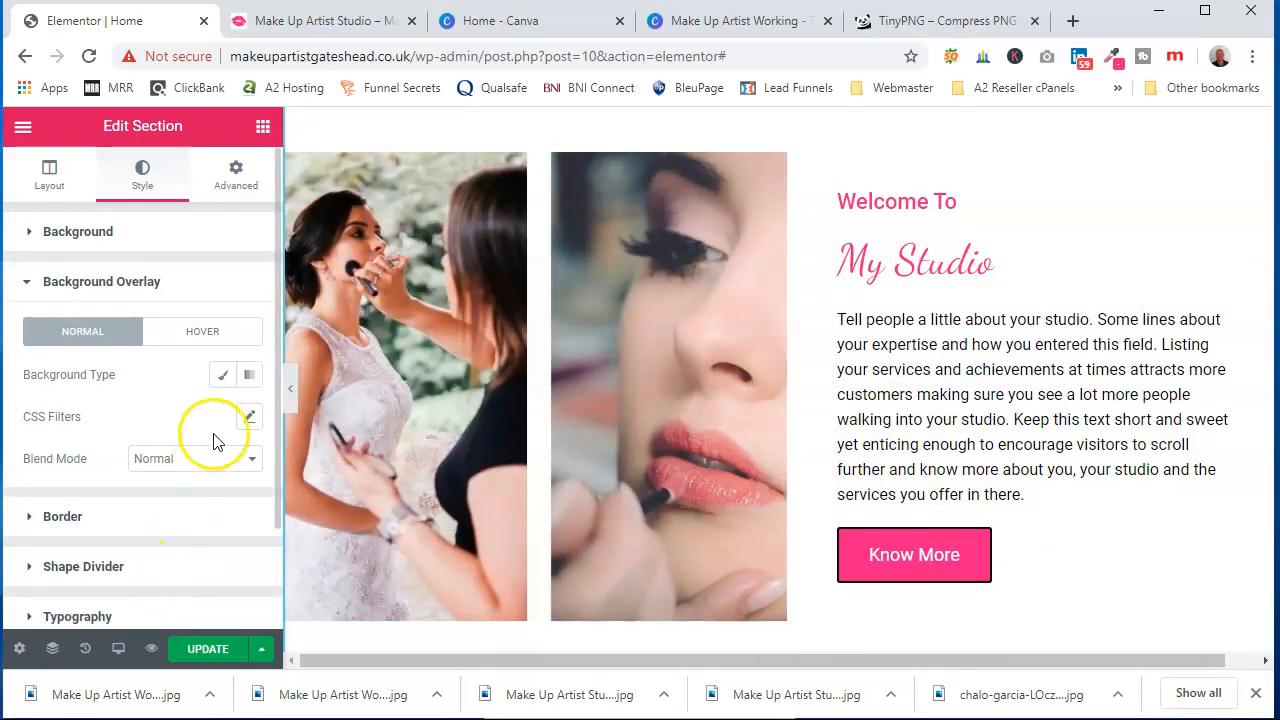
# Save the page changes with Update
pyautogui.scroll(-3, 1094, 323)
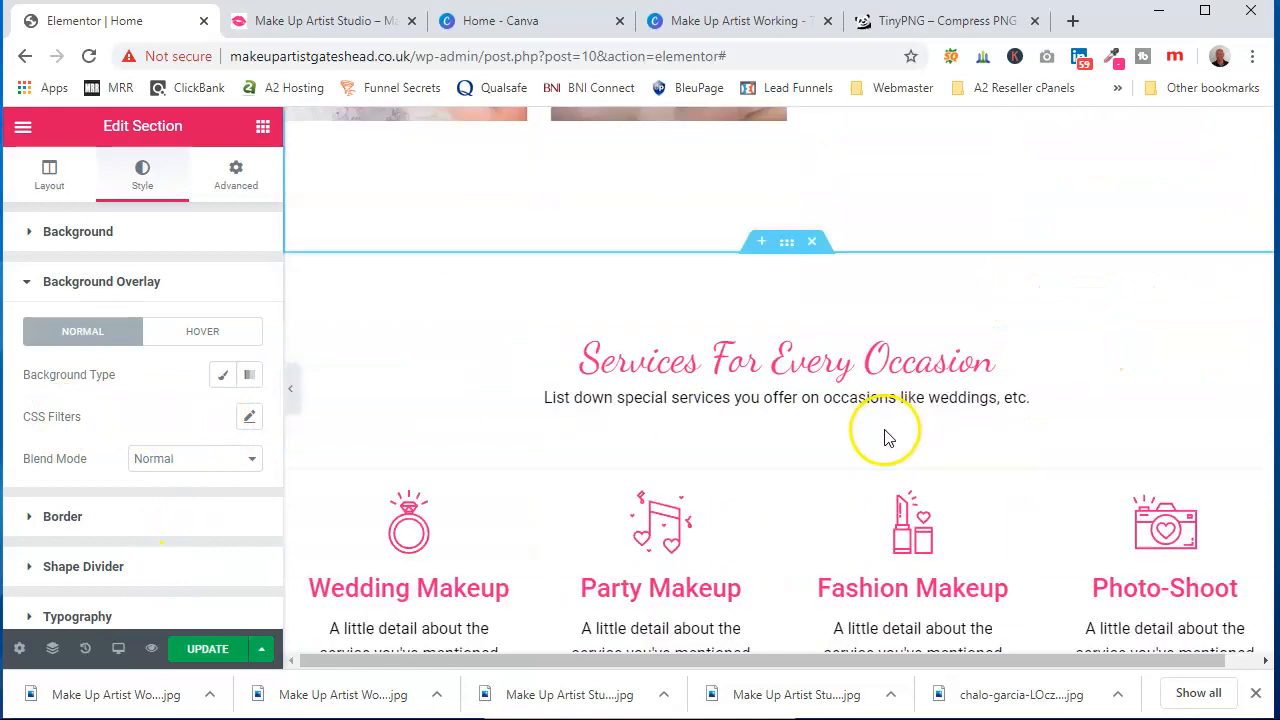
pyautogui.scroll(-3, 880, 430)
pyautogui.scroll(-9, 868, 458)
pyautogui.scroll(1, 777, 477)
pyautogui.click(202, 651)
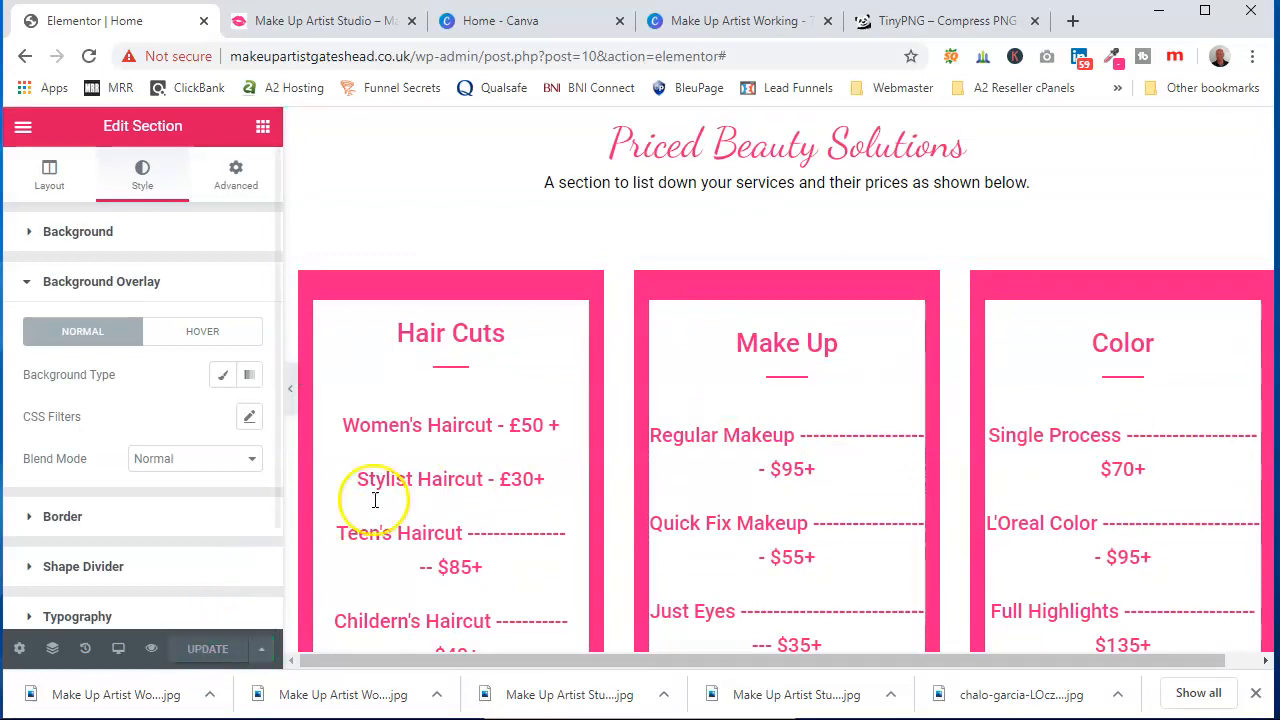
# Switch to the live site and scroll through the updated home page
pyautogui.click(348, 30)
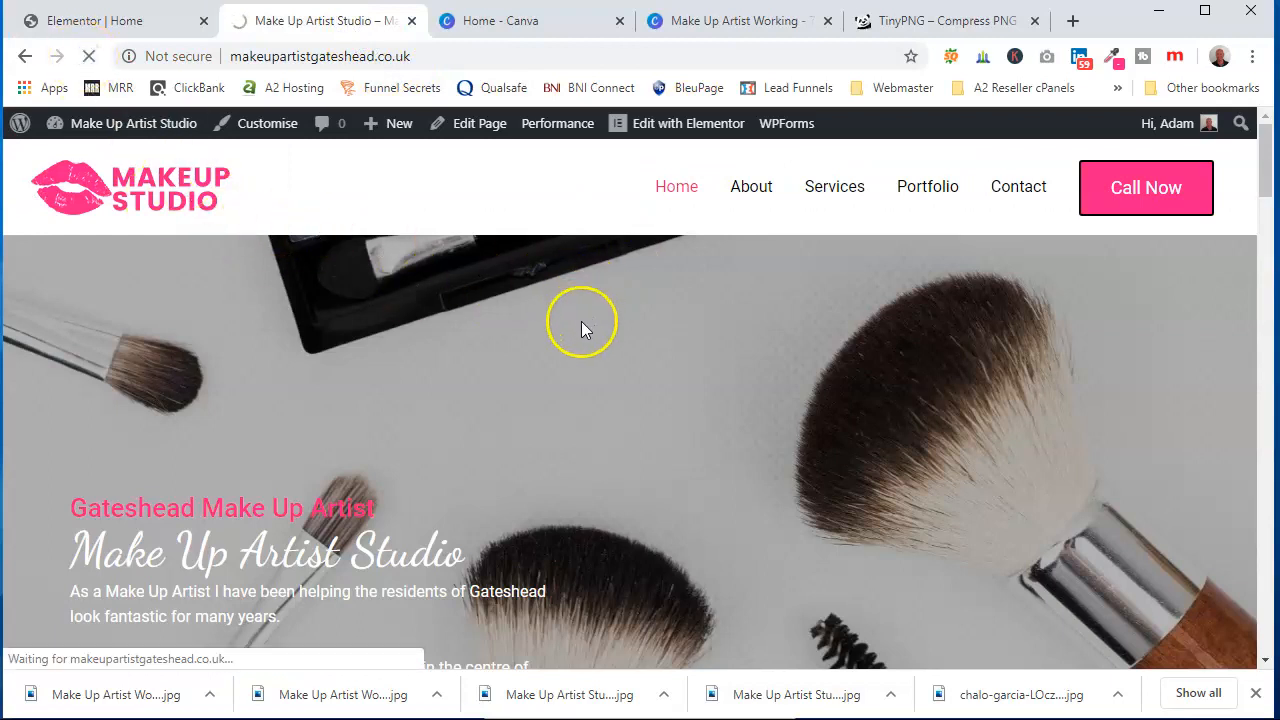
pyautogui.click(1254, 694)
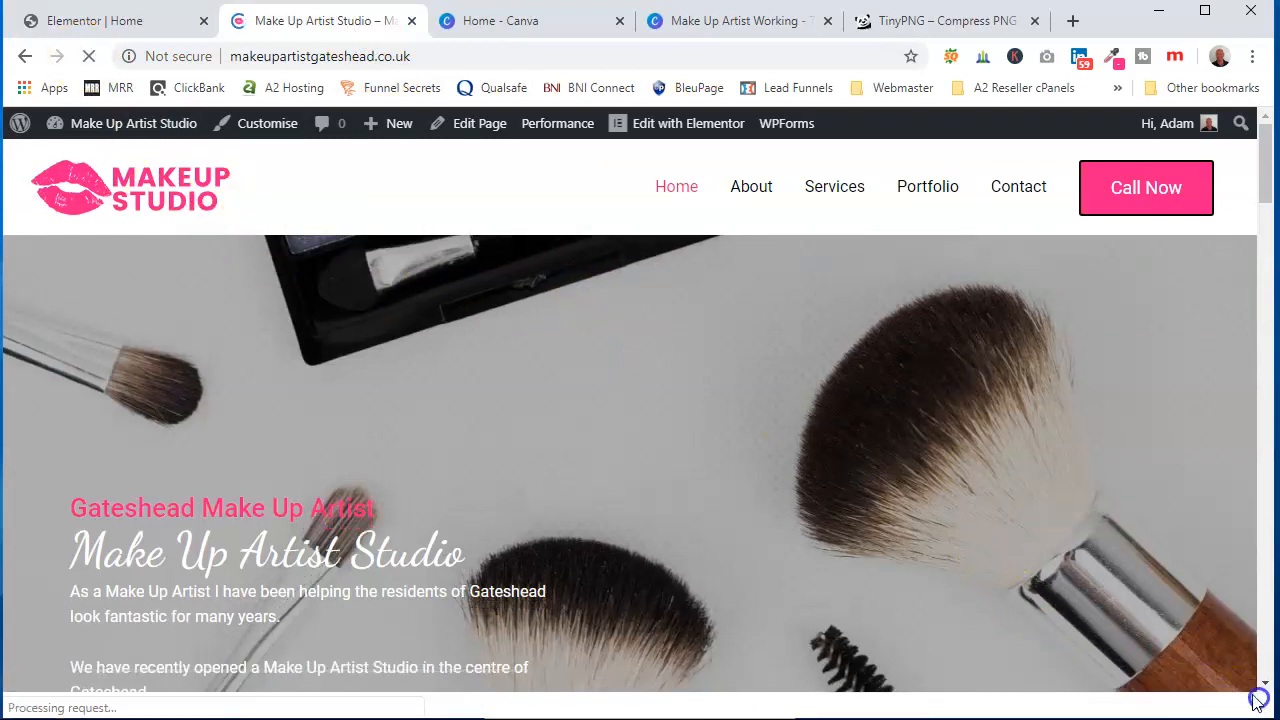
pyautogui.scroll(-3, 629, 362)
pyautogui.scroll(-6, 630, 362)
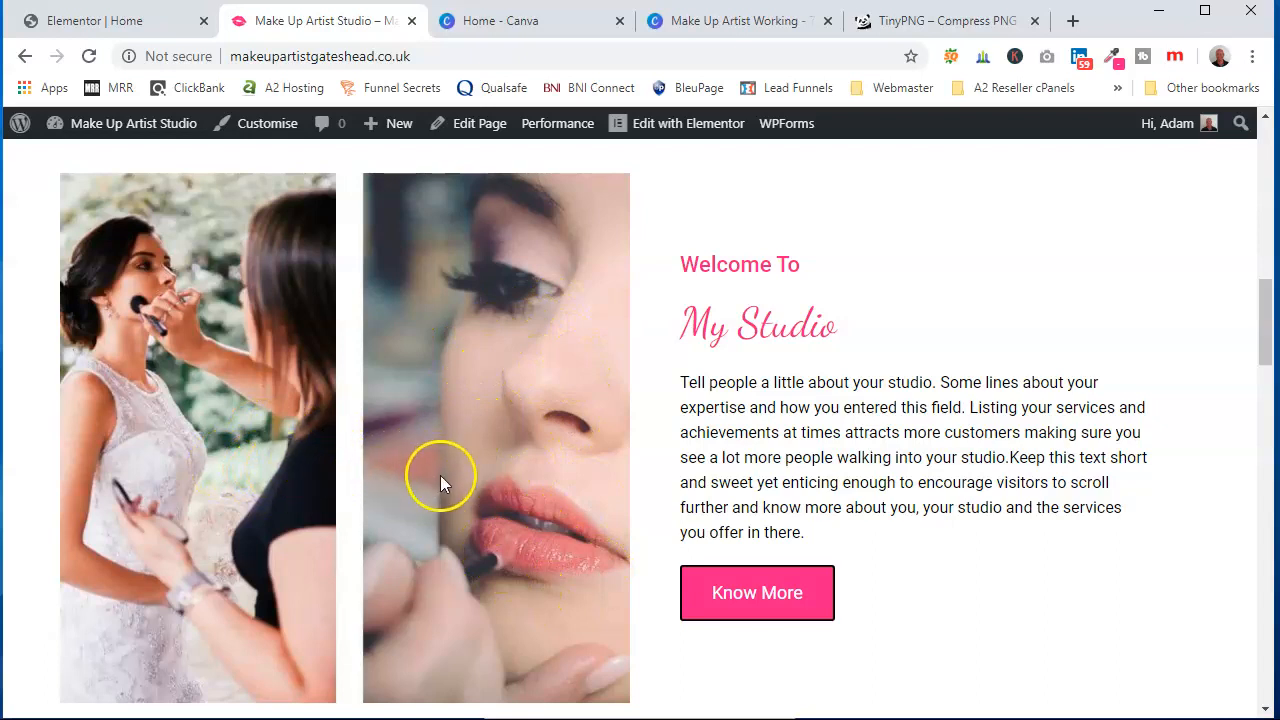
pyautogui.scroll(6, 440, 468)
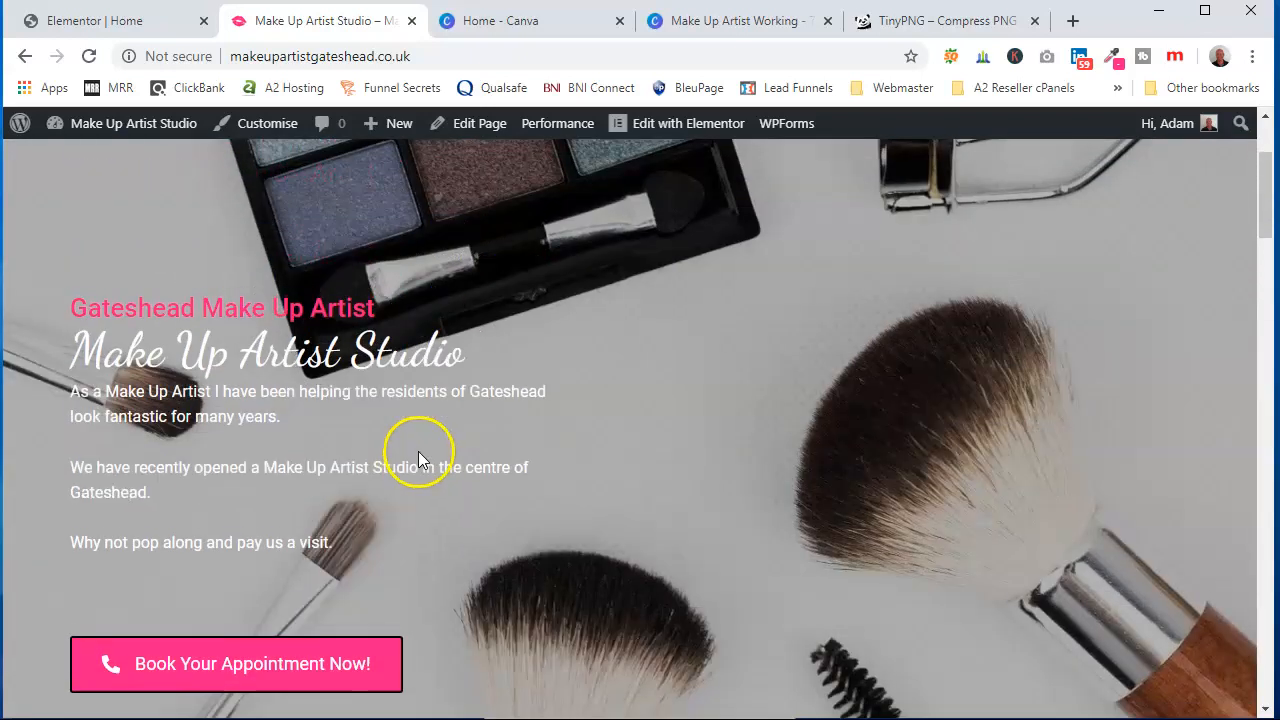
pyautogui.scroll(2, 420, 461)
# Exit the home page editor and open the About page with Elementor from the WordPress pages list
pyautogui.click(112, 20)
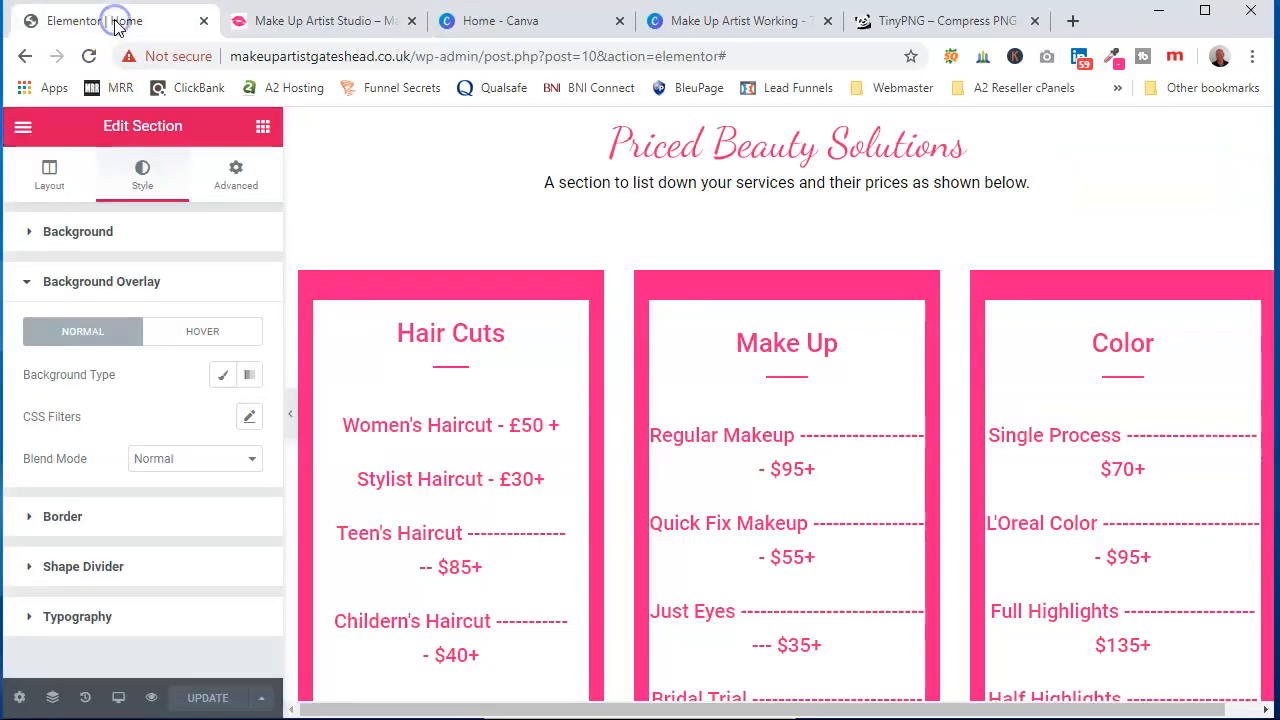
pyautogui.scroll(12, 742, 296)
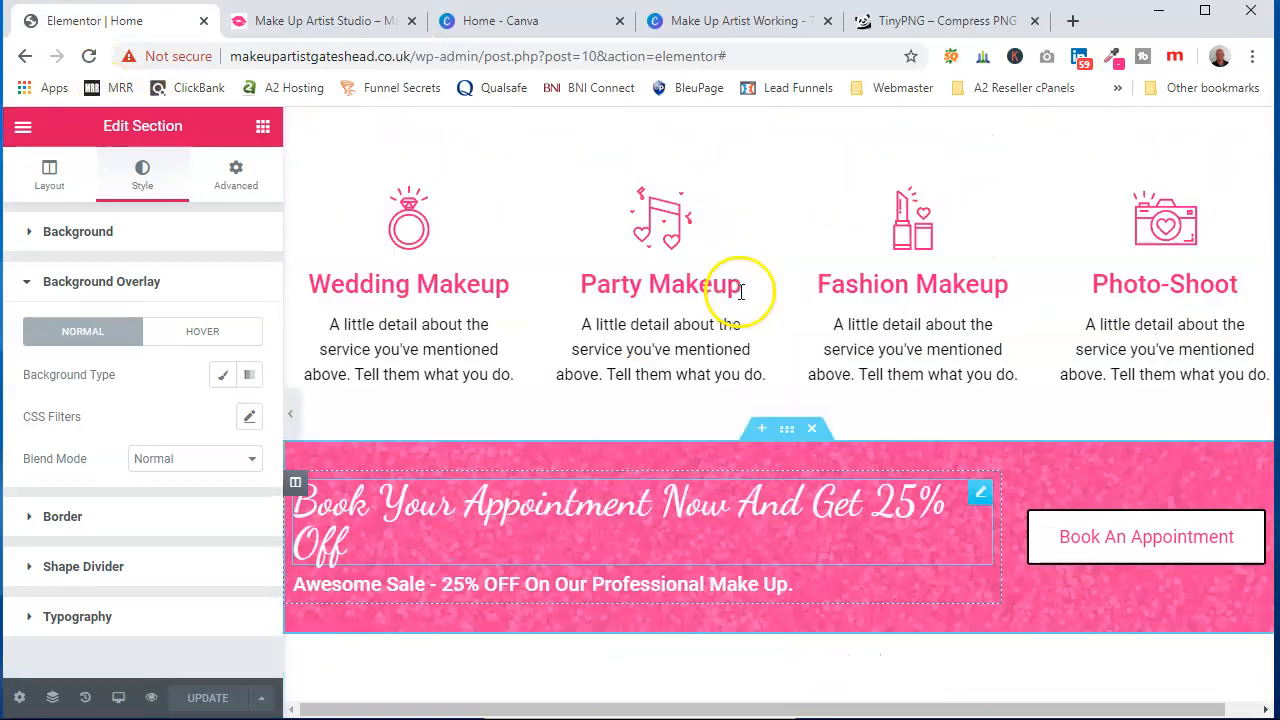
pyautogui.scroll(8, 733, 295)
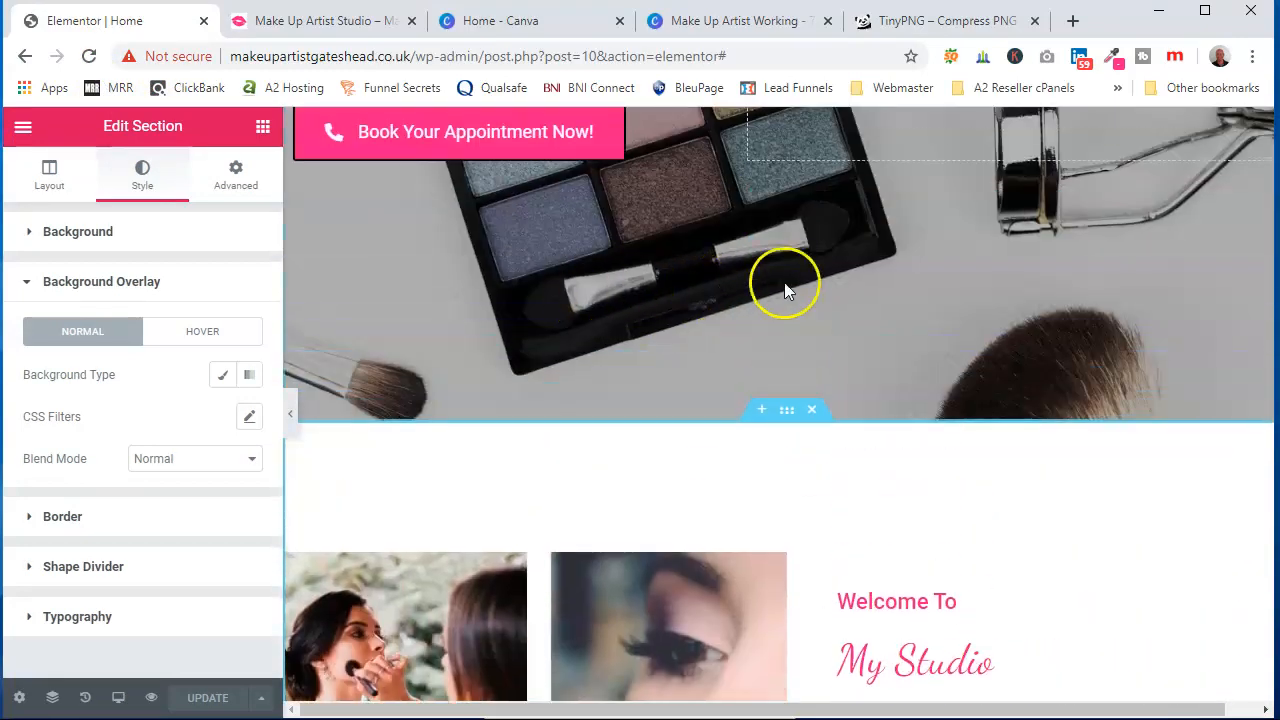
pyautogui.scroll(1, 823, 225)
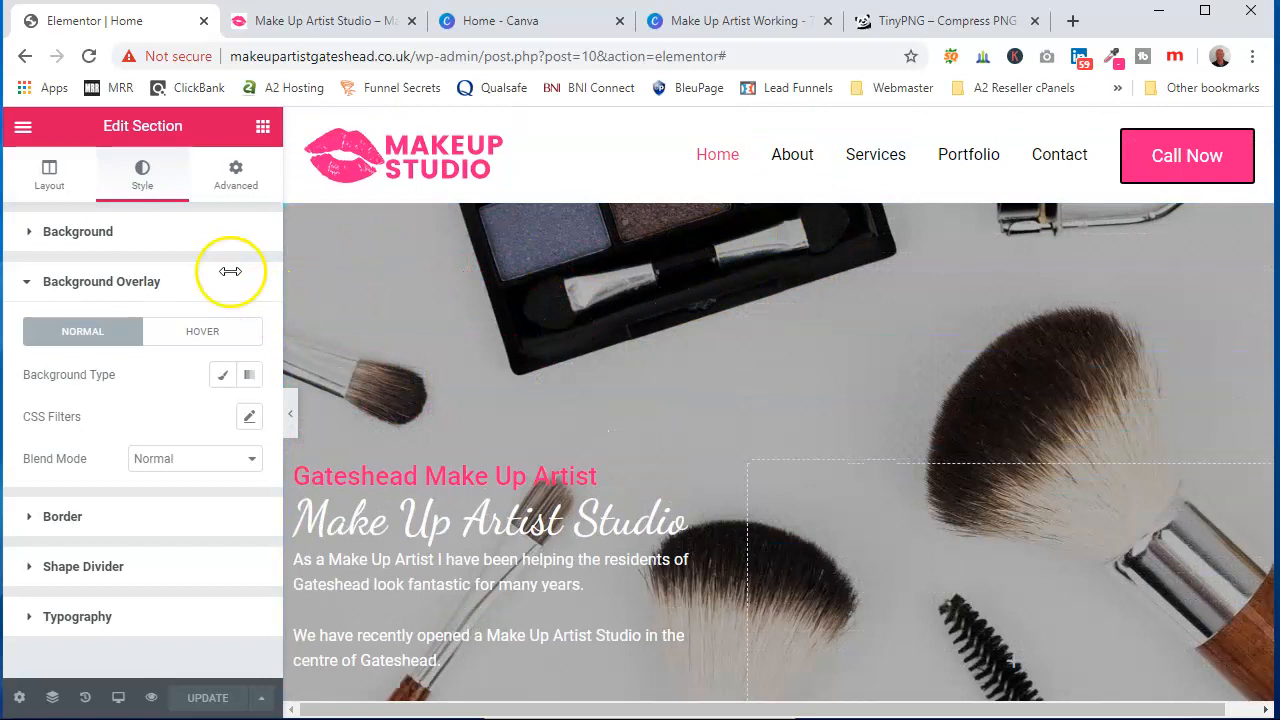
pyautogui.click(23, 126)
pyautogui.click(166, 674)
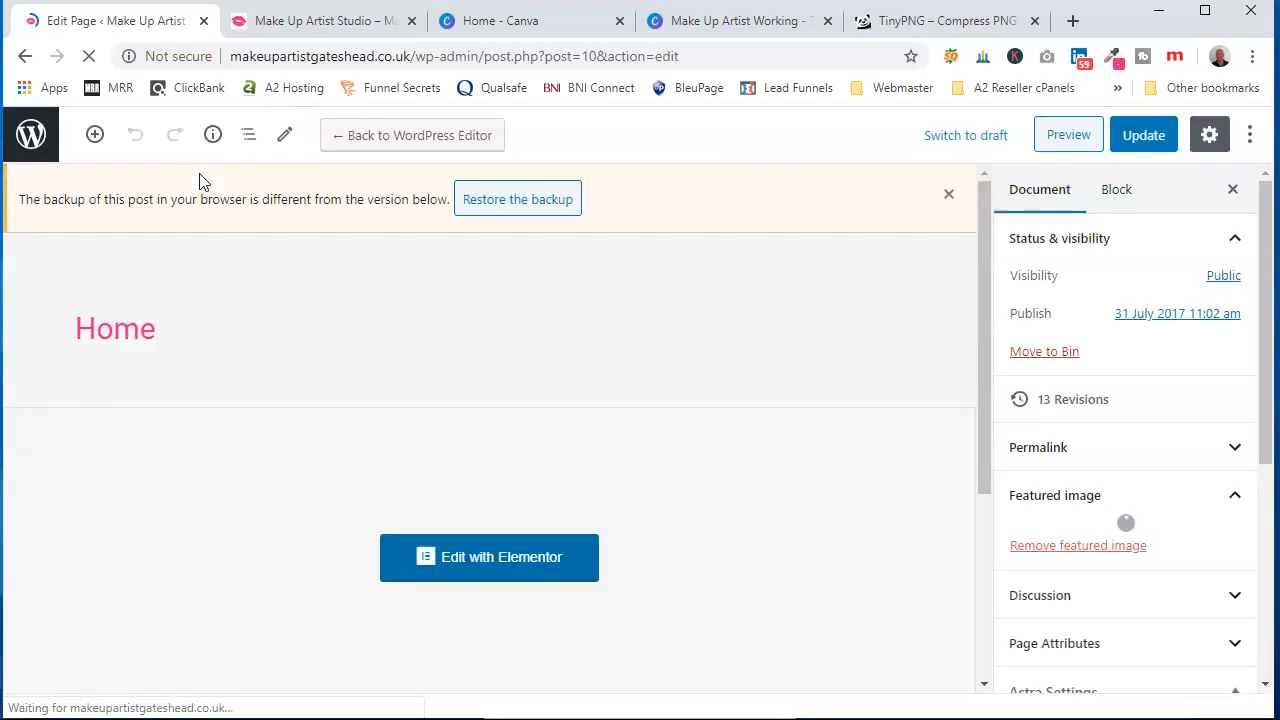
pyautogui.click(31, 137)
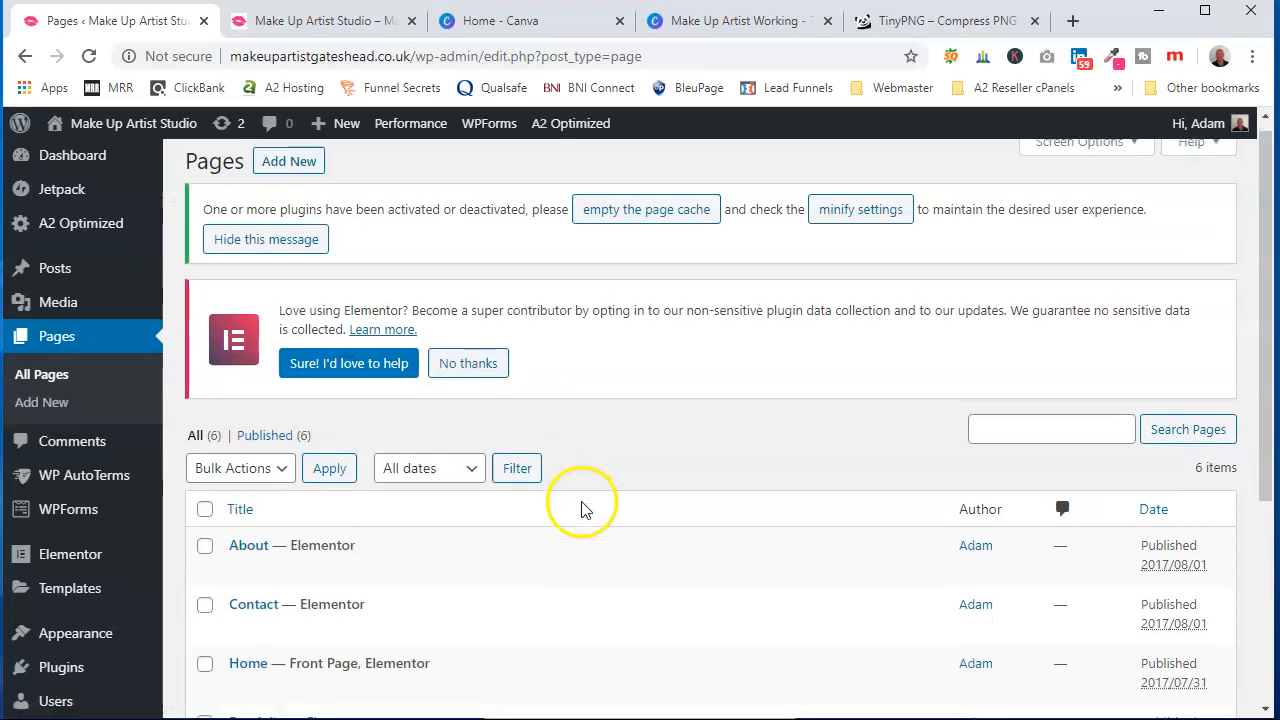
pyautogui.scroll(-3, 584, 508)
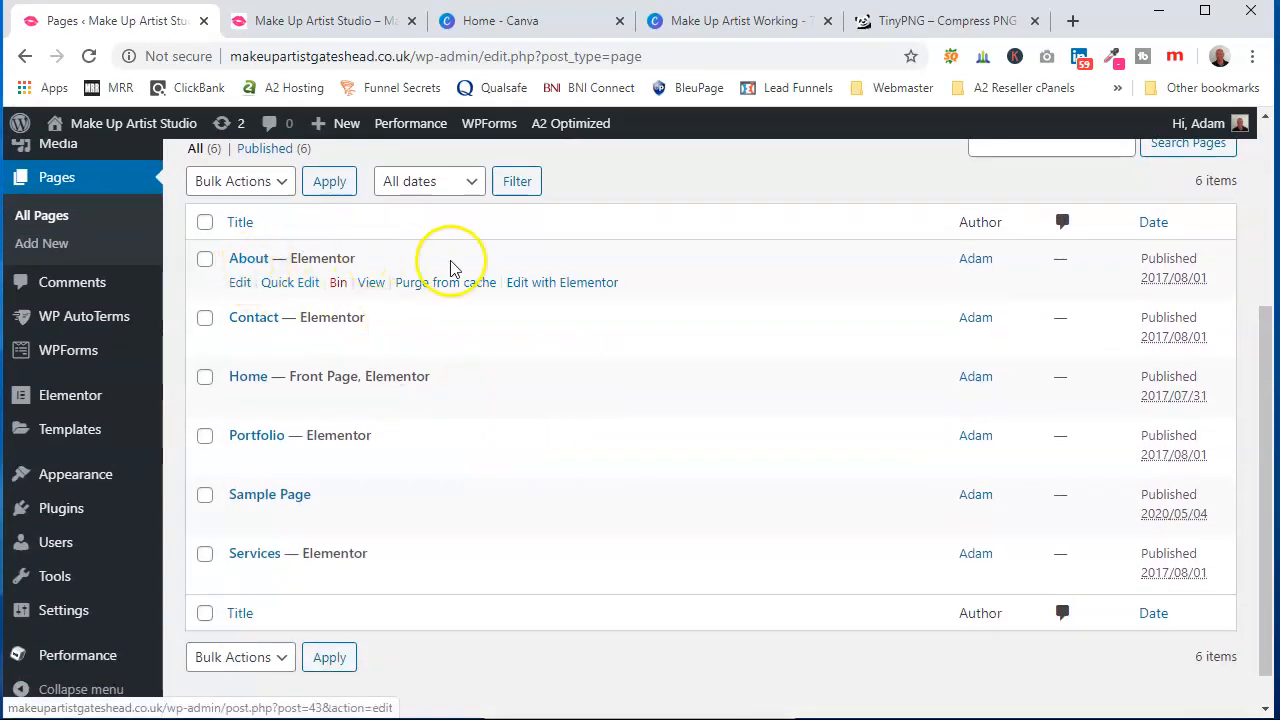
pyautogui.click(533, 284)
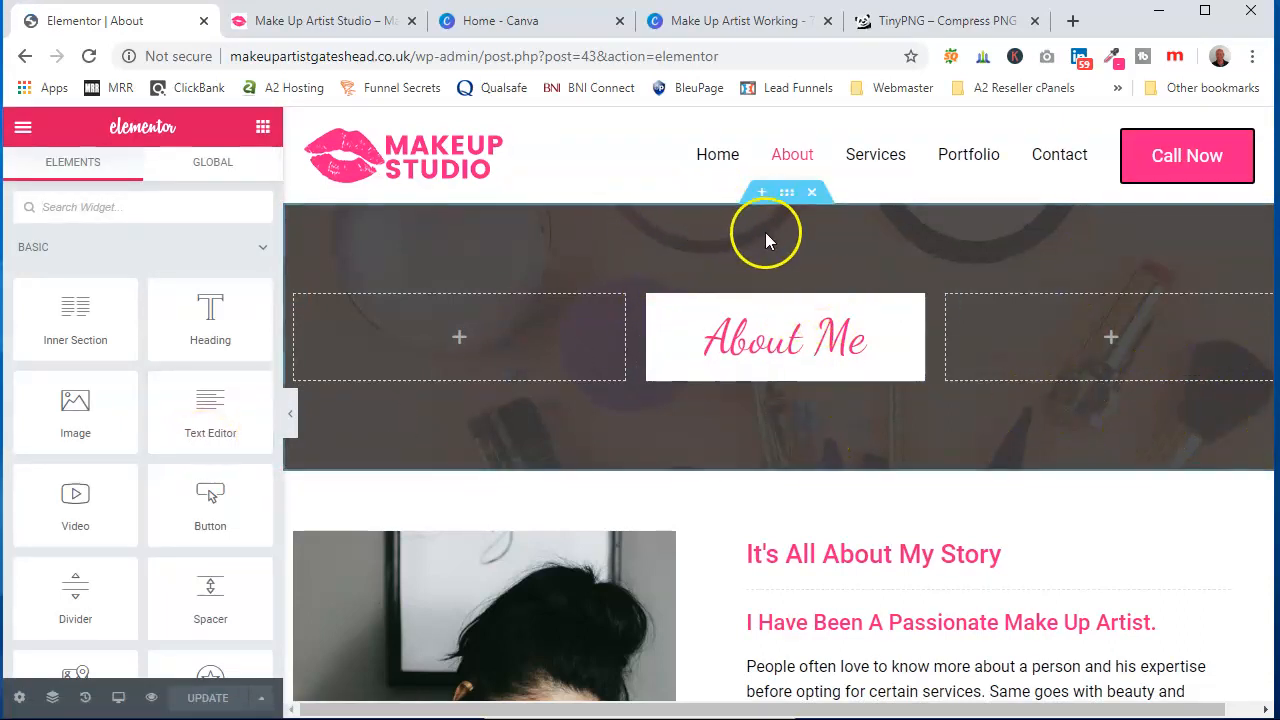
# Reduce the About Me header section's background overlay opacity to 0.4
pyautogui.click(786, 196)
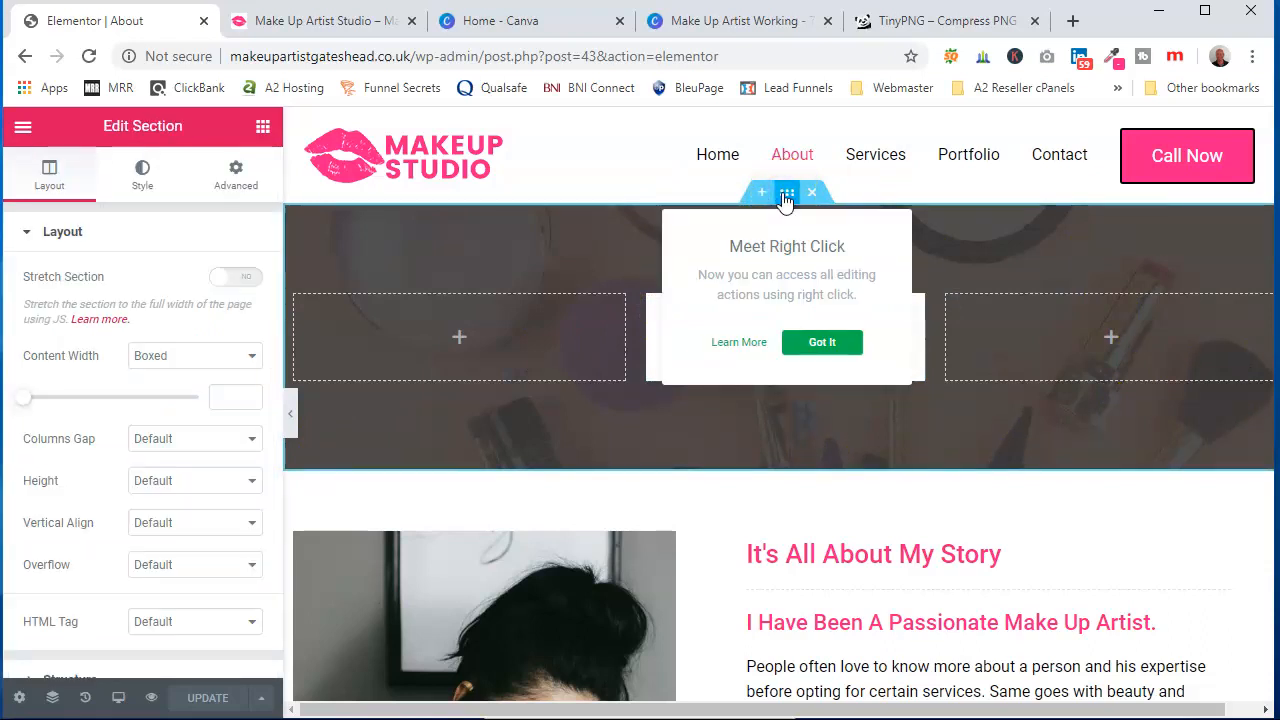
pyautogui.click(143, 186)
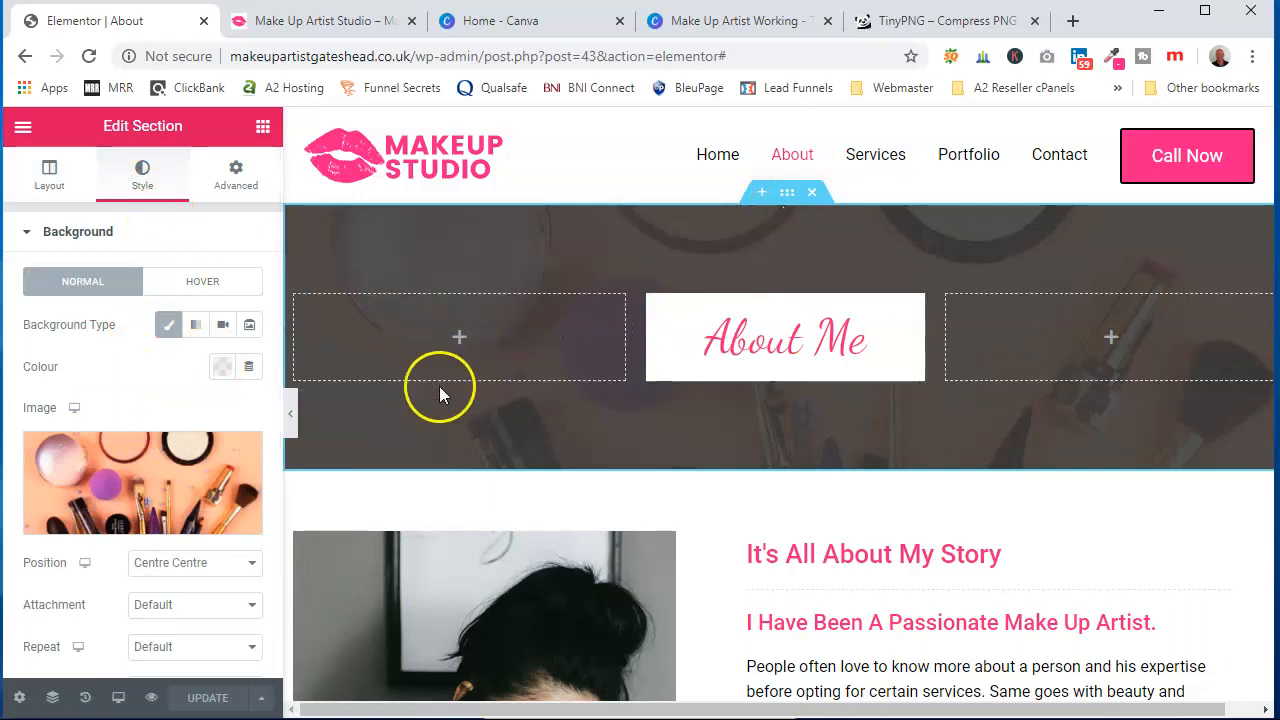
pyautogui.scroll(-1, 145, 400)
pyautogui.scroll(-2, 145, 400)
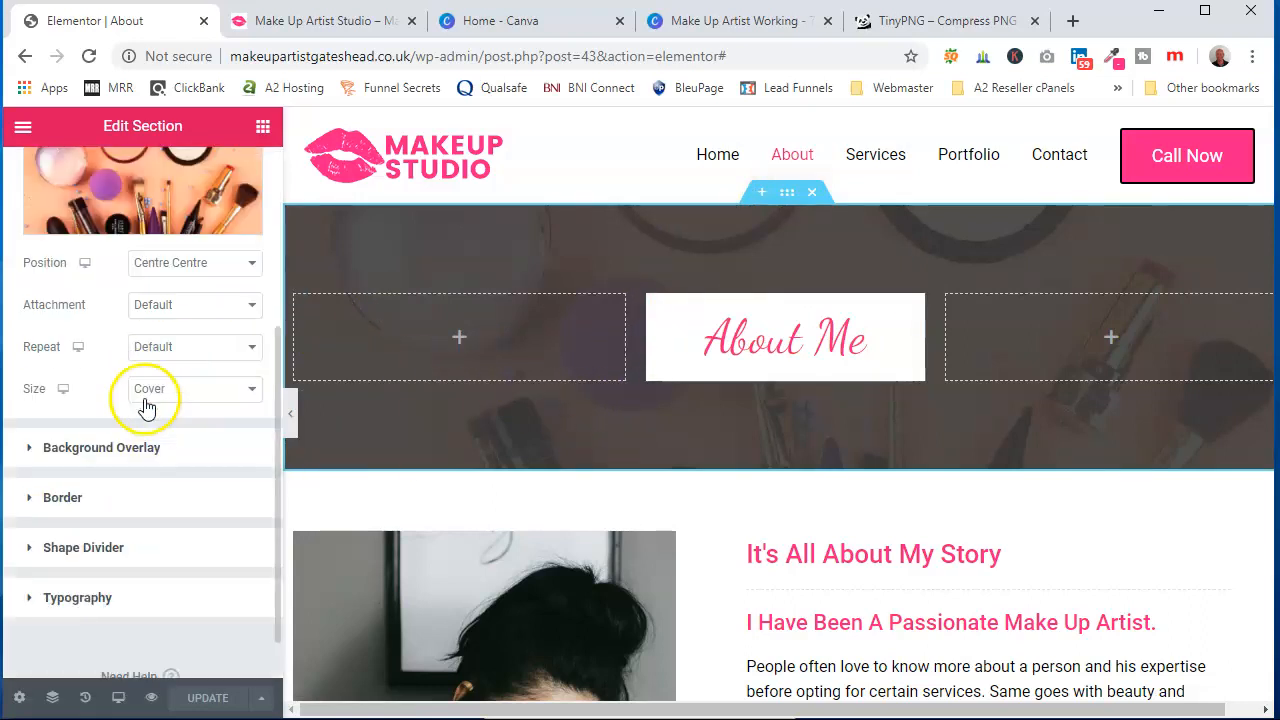
pyautogui.click(170, 450)
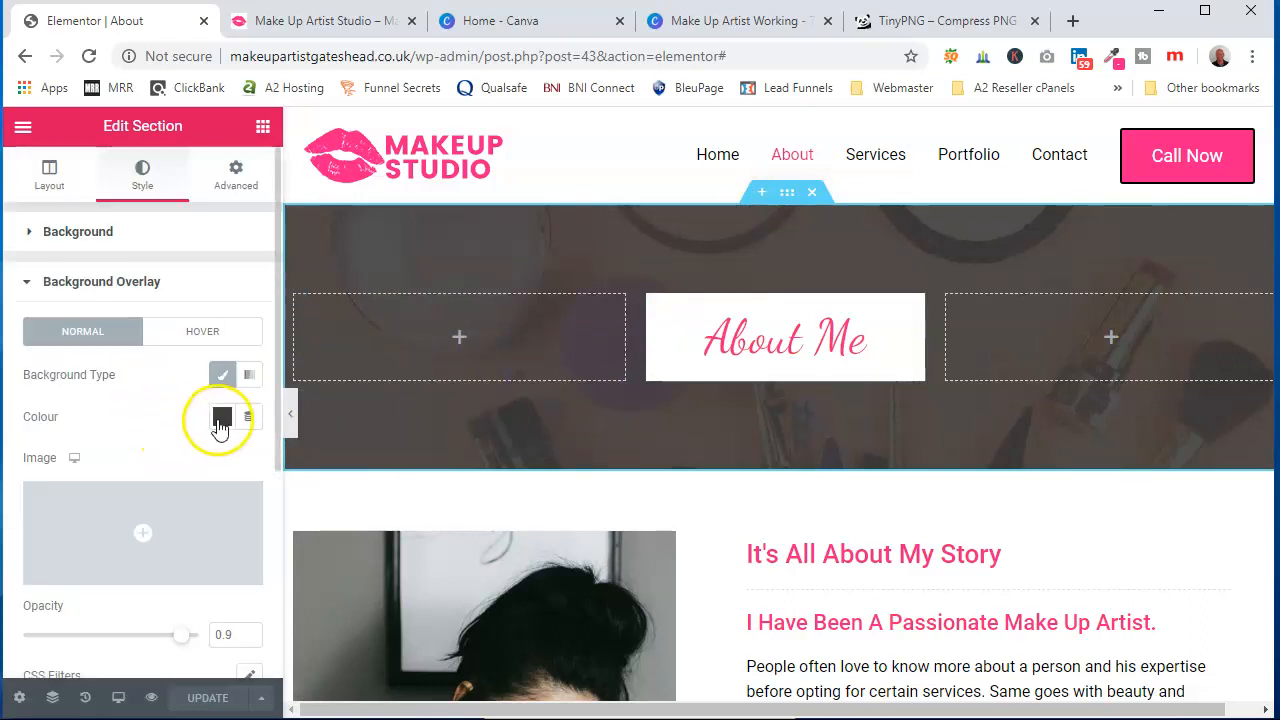
pyautogui.moveTo(184, 642); pyautogui.dragTo(101, 651)
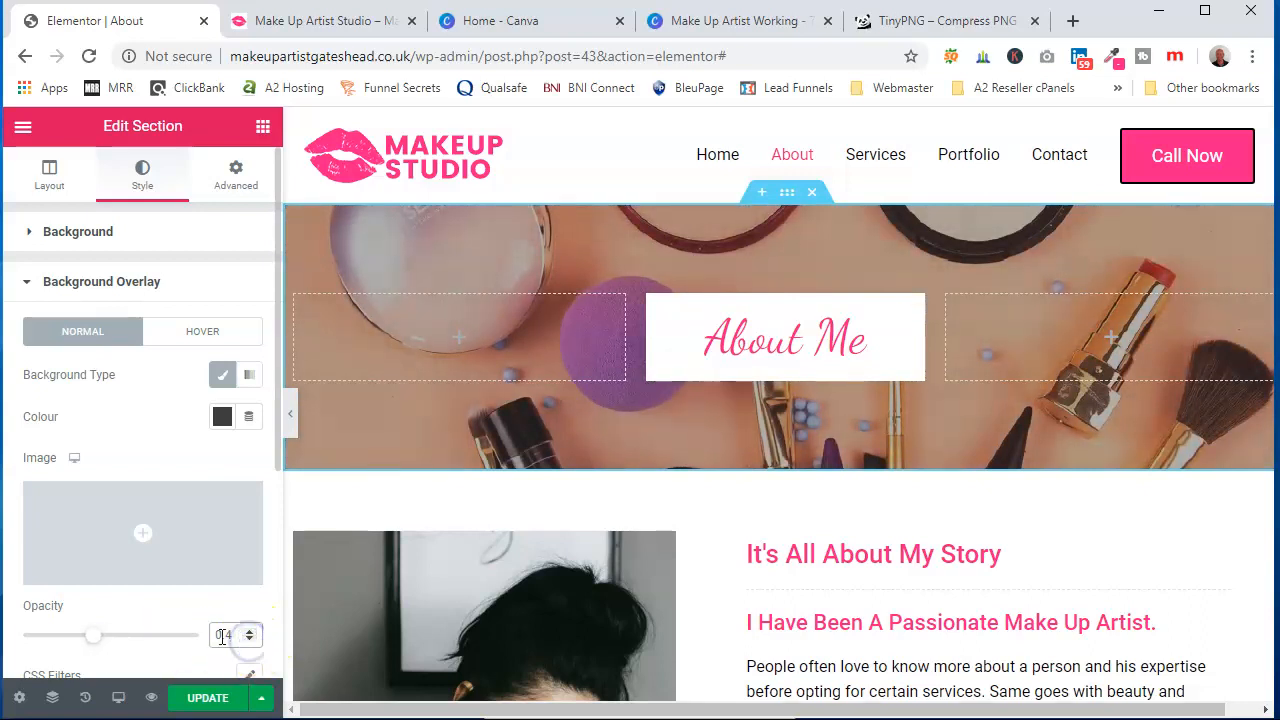
# Open the About page's profile image in the media library to check its pixel dimensions
pyautogui.scroll(-4, 540, 525)
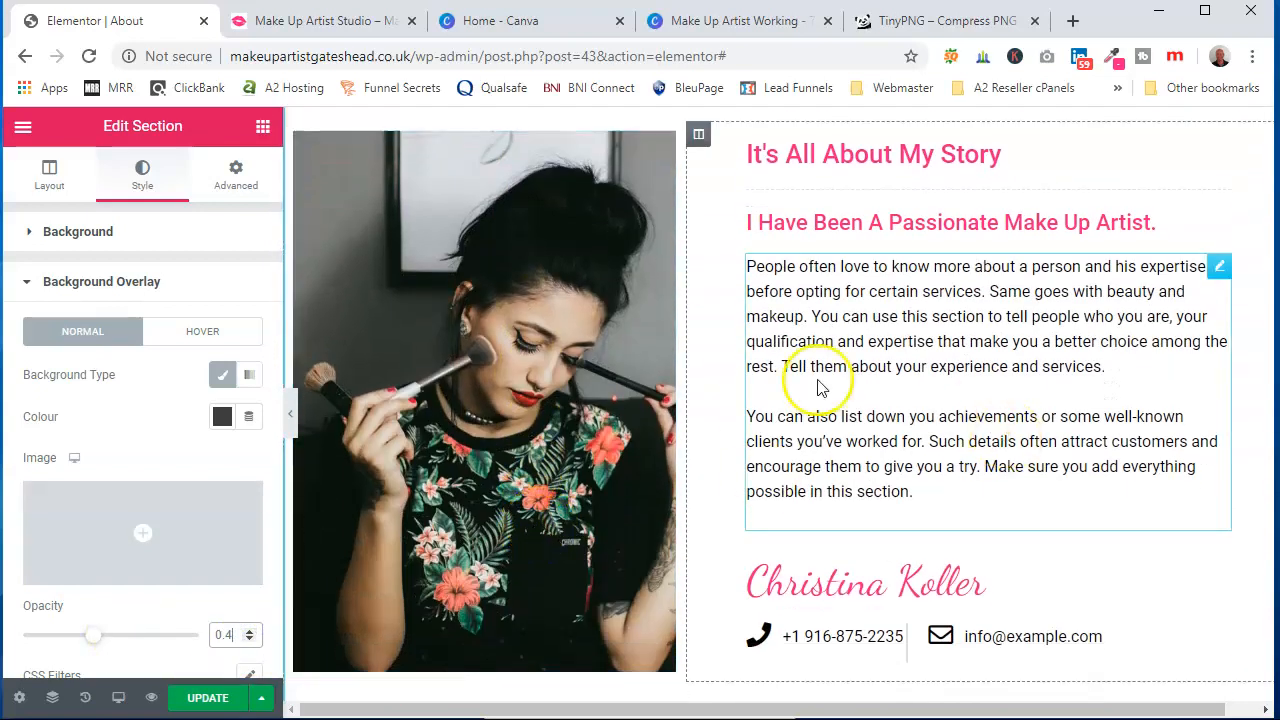
pyautogui.click(467, 410)
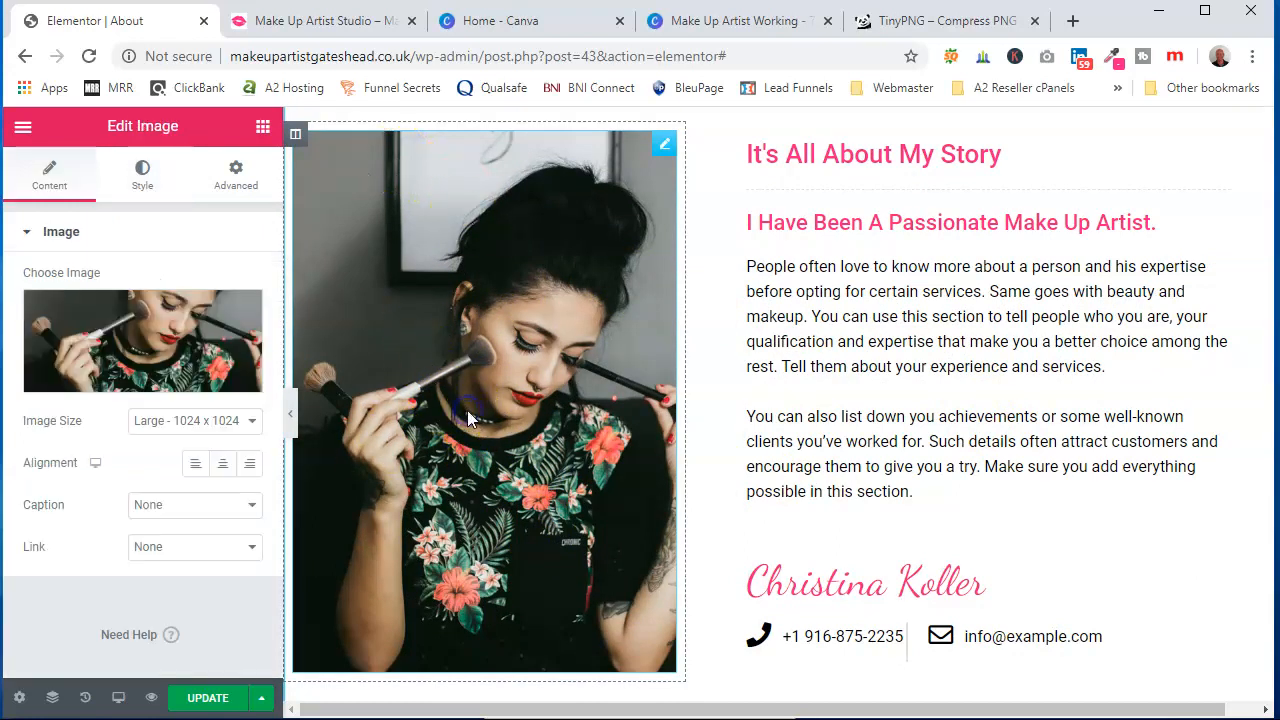
pyautogui.click(138, 343)
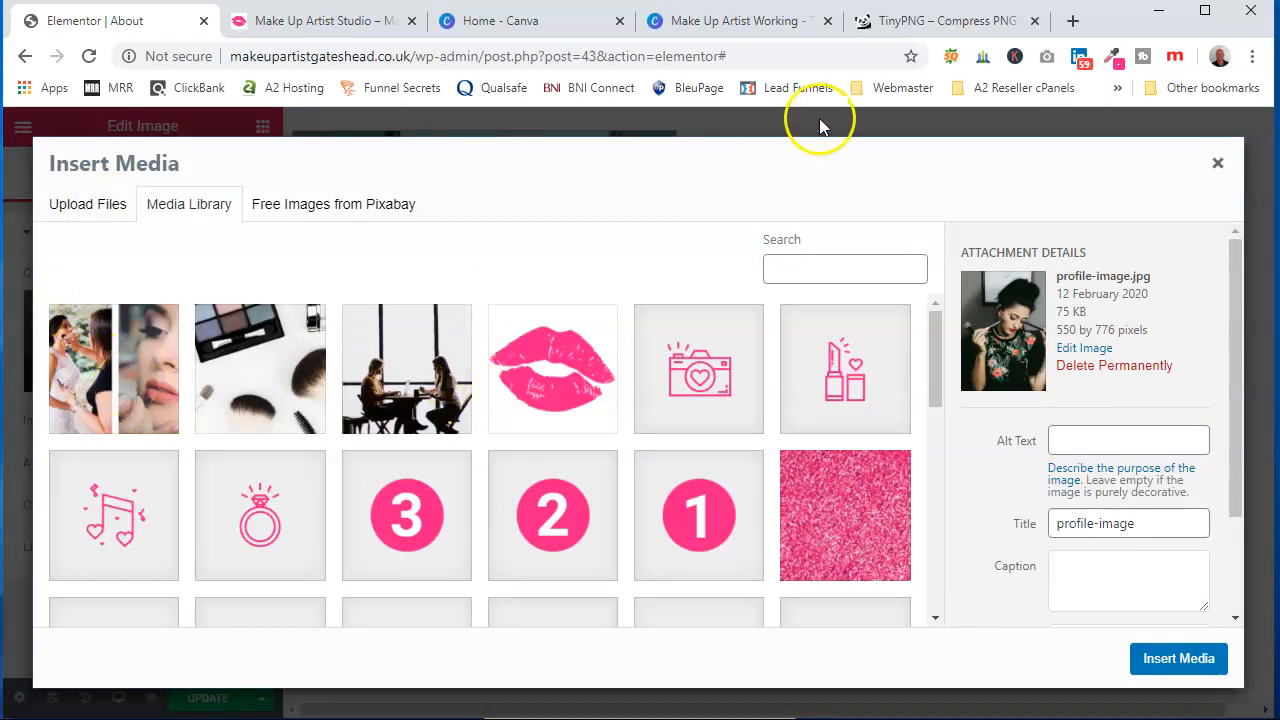
pyautogui.click(950, 22)
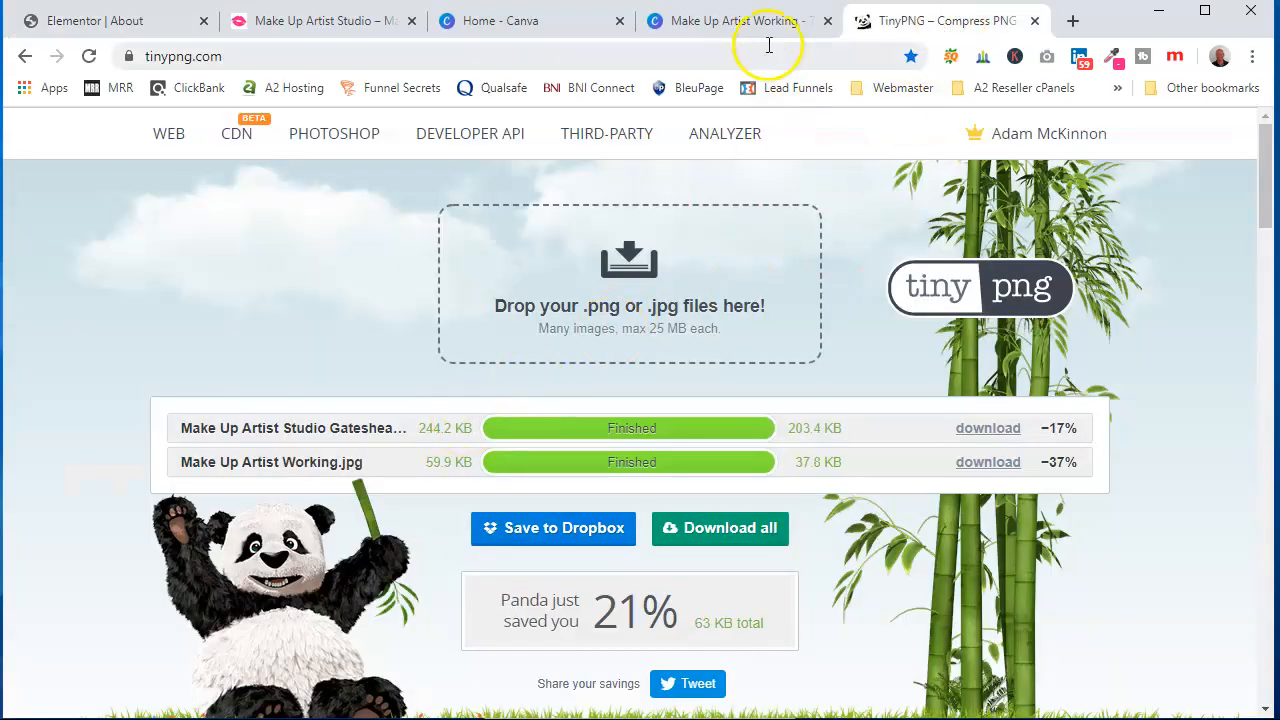
pyautogui.click(183, 28)
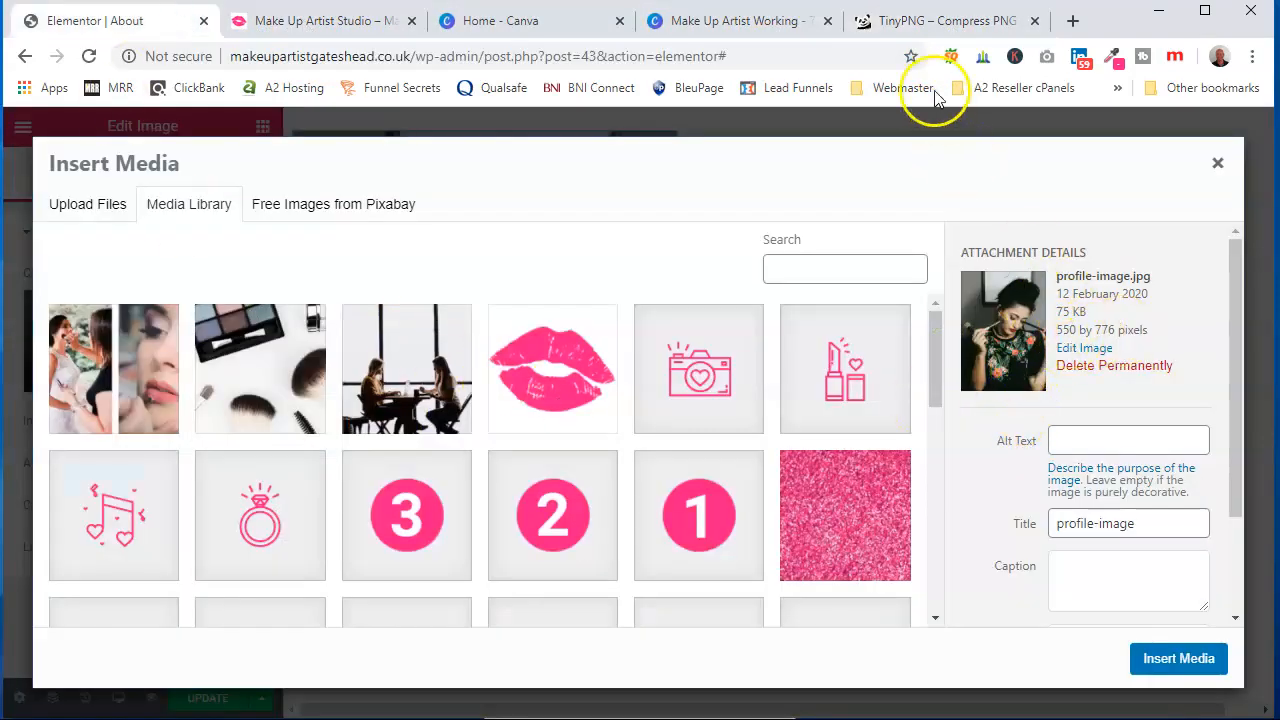
# Create a new Canva design with custom dimensions of 550 × 776 px
pyautogui.click(551, 14)
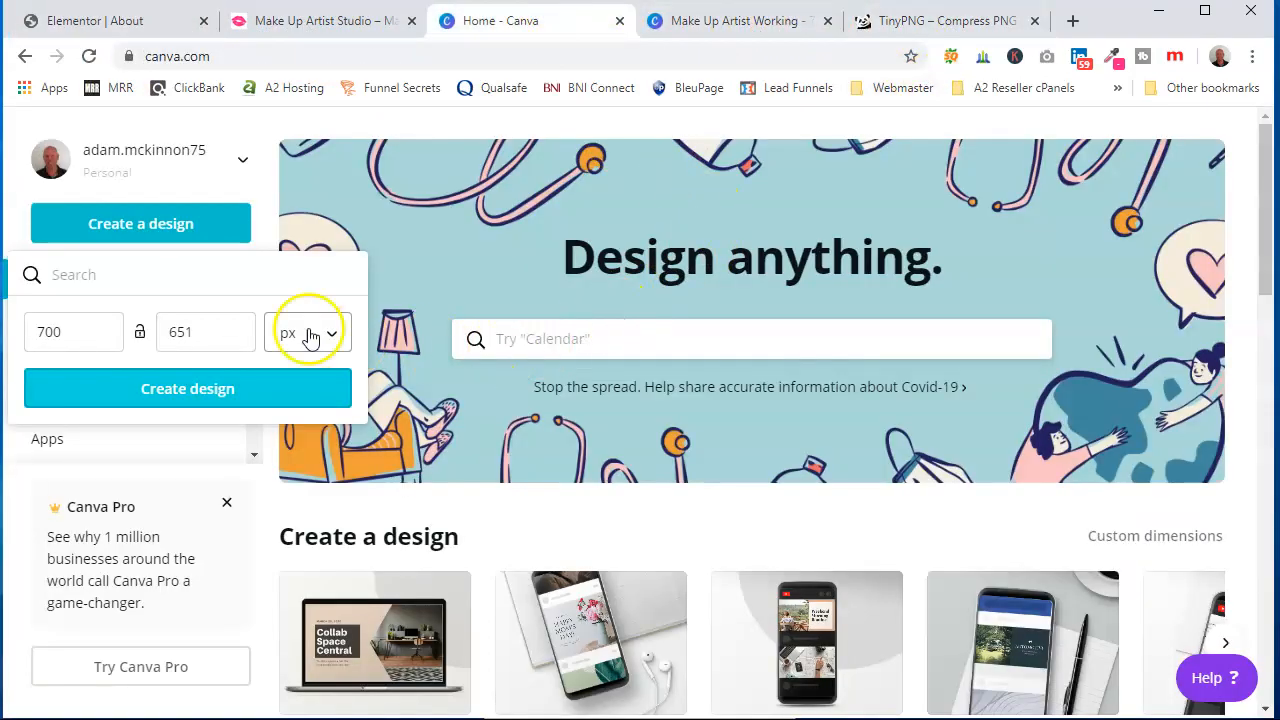
pyautogui.doubleClick(60, 331)
pyautogui.write('550')
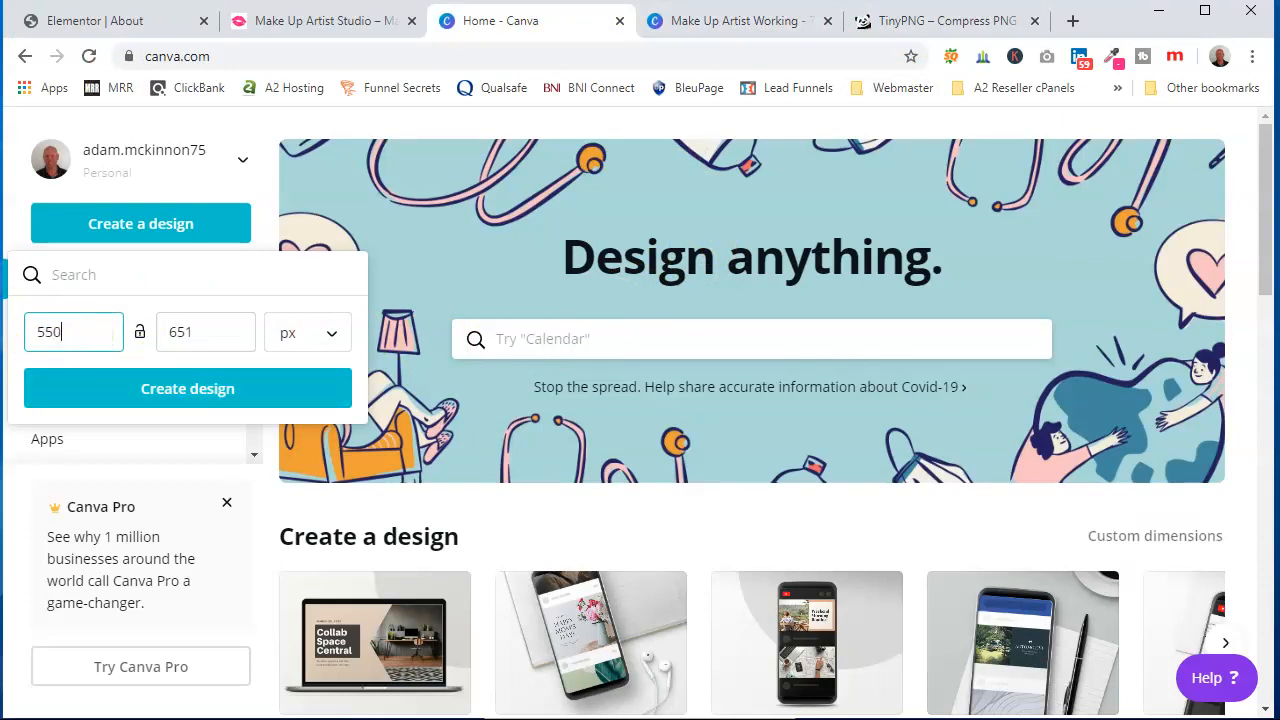
pyautogui.click(110, 21)
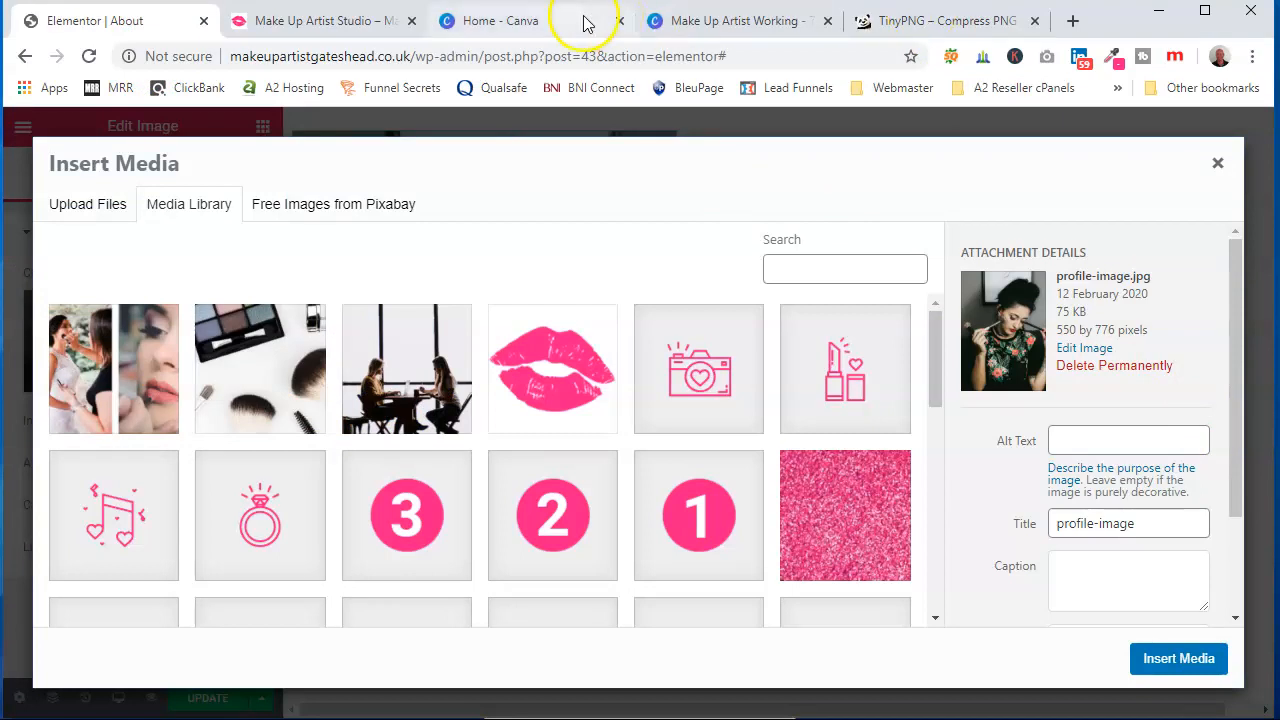
pyautogui.click(520, 20)
pyautogui.doubleClick(220, 331)
pyautogui.write('776')
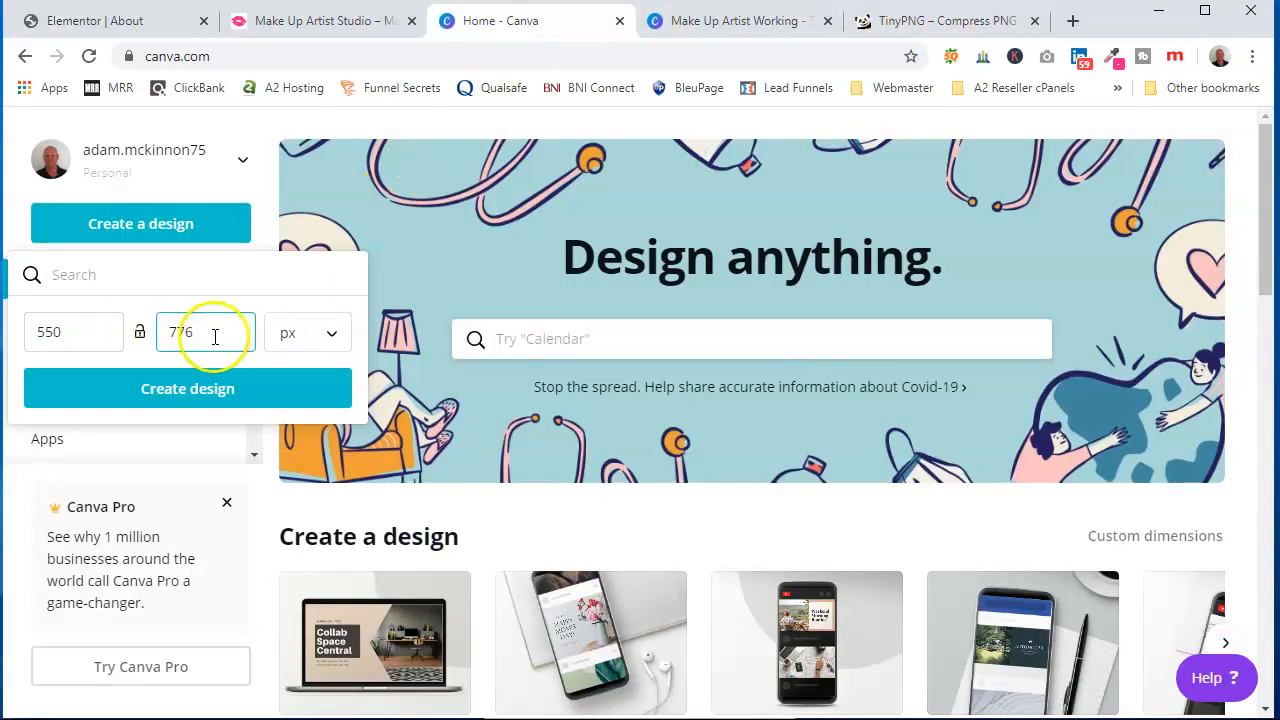
pyautogui.click(195, 400)
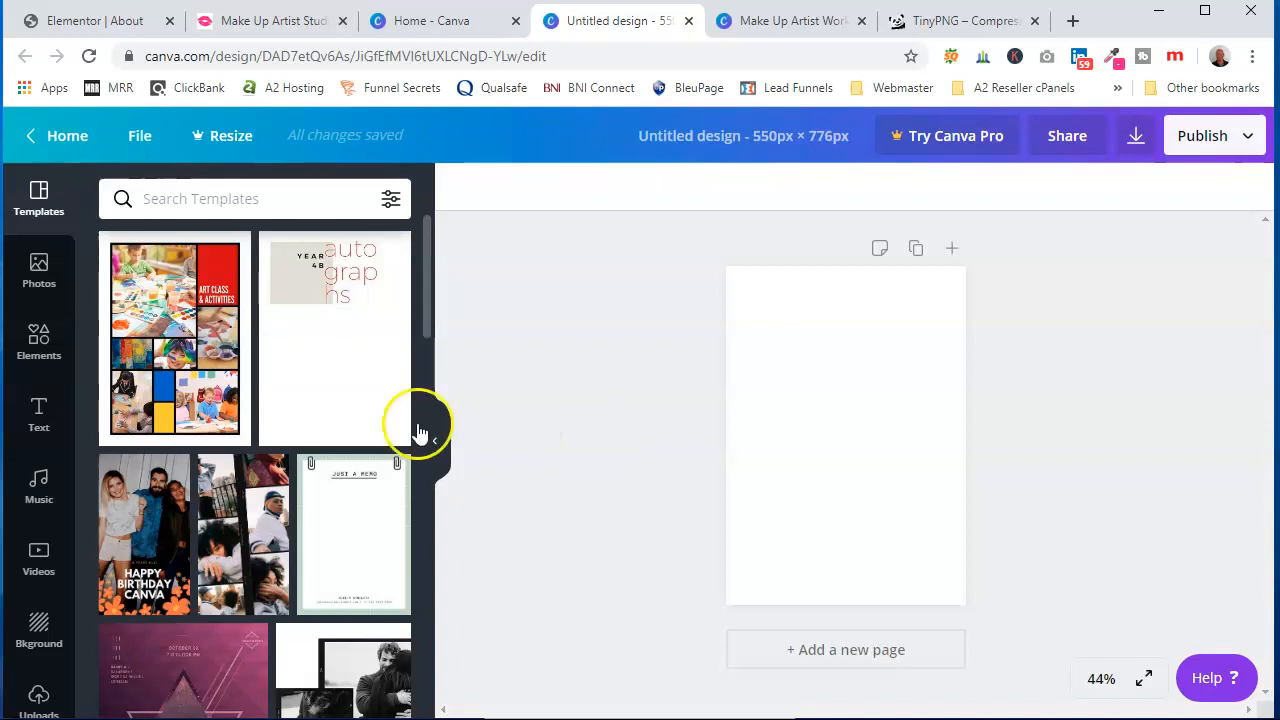
# Add the uploaded bridal makeup photo to the design and resize it to fill the page
pyautogui.scroll(-2, 36, 480)
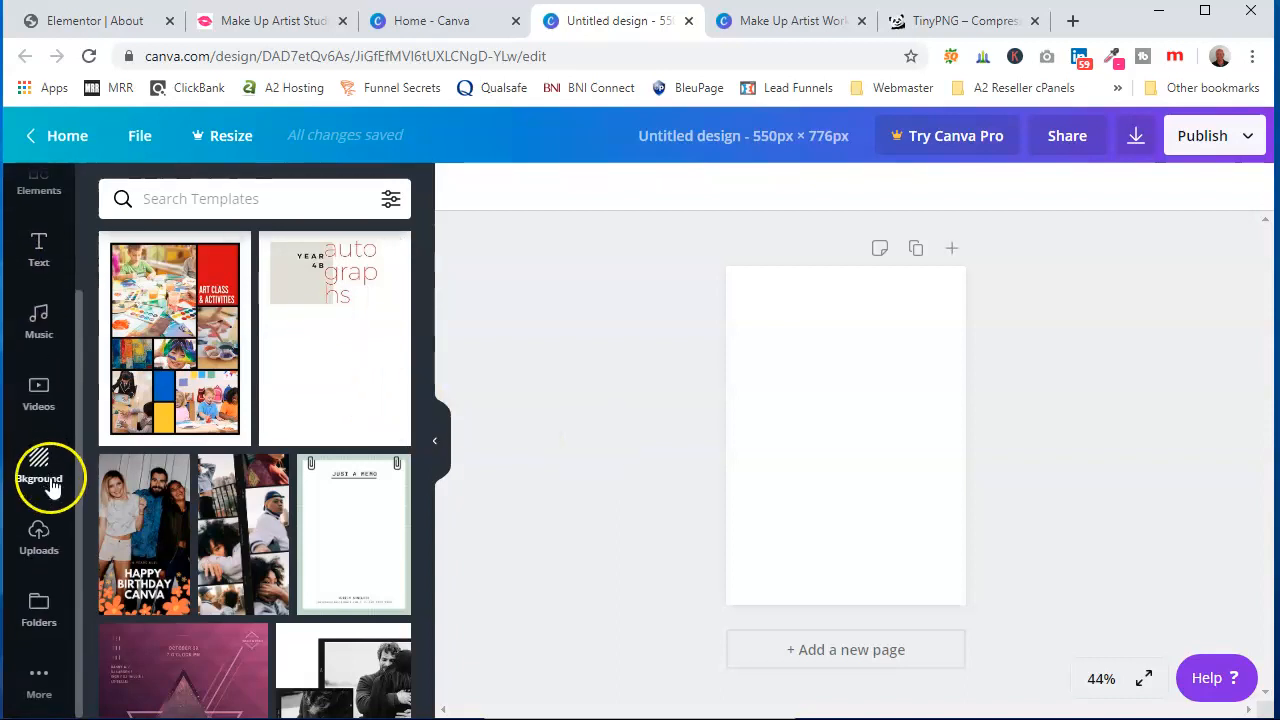
pyautogui.click(50, 565)
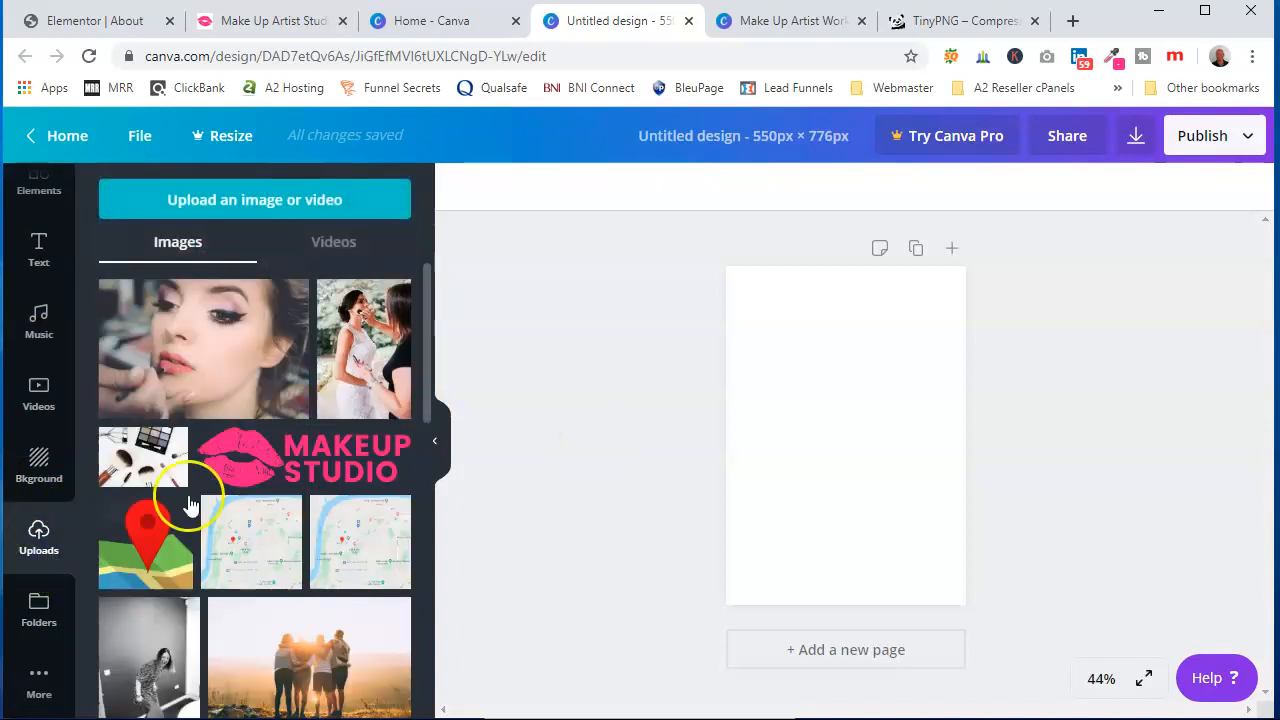
pyautogui.click(335, 300)
pyautogui.moveTo(760, 308); pyautogui.dragTo(712, 300)
pyautogui.moveTo(789, 349); pyautogui.dragTo(828, 407)
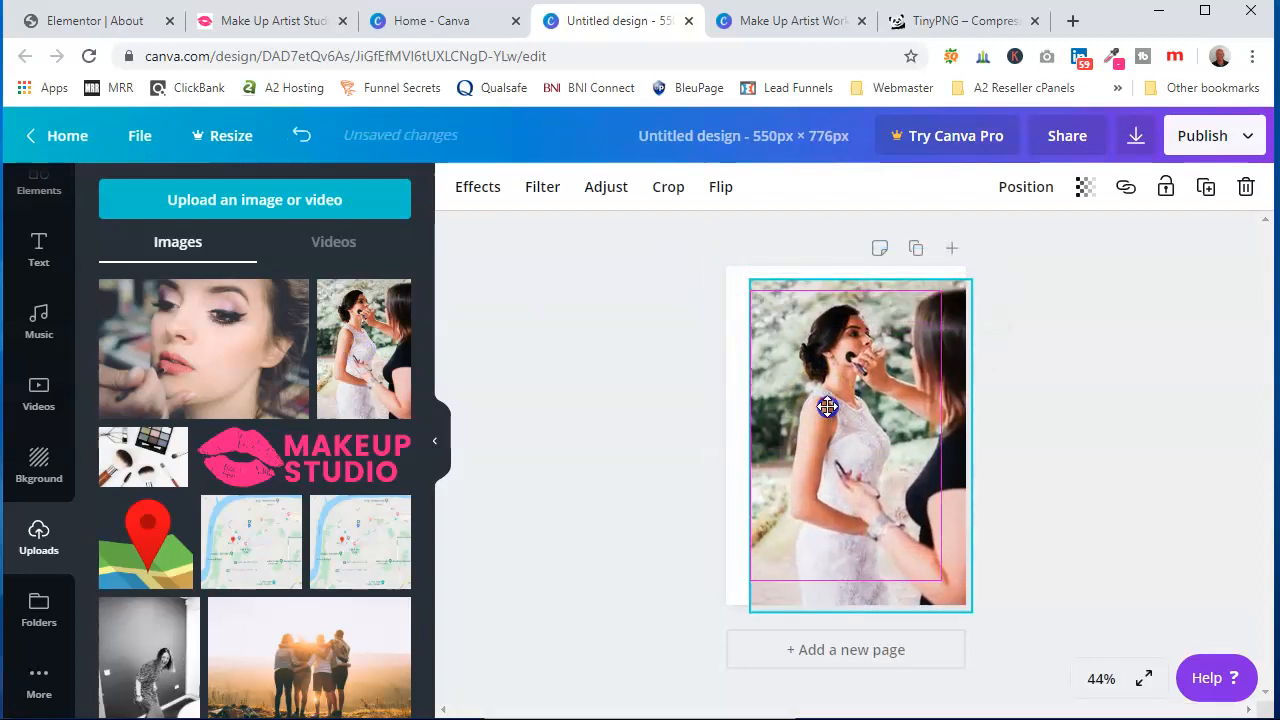
pyautogui.moveTo(754, 276); pyautogui.dragTo(714, 244)
pyautogui.moveTo(791, 342); pyautogui.dragTo(780, 360)
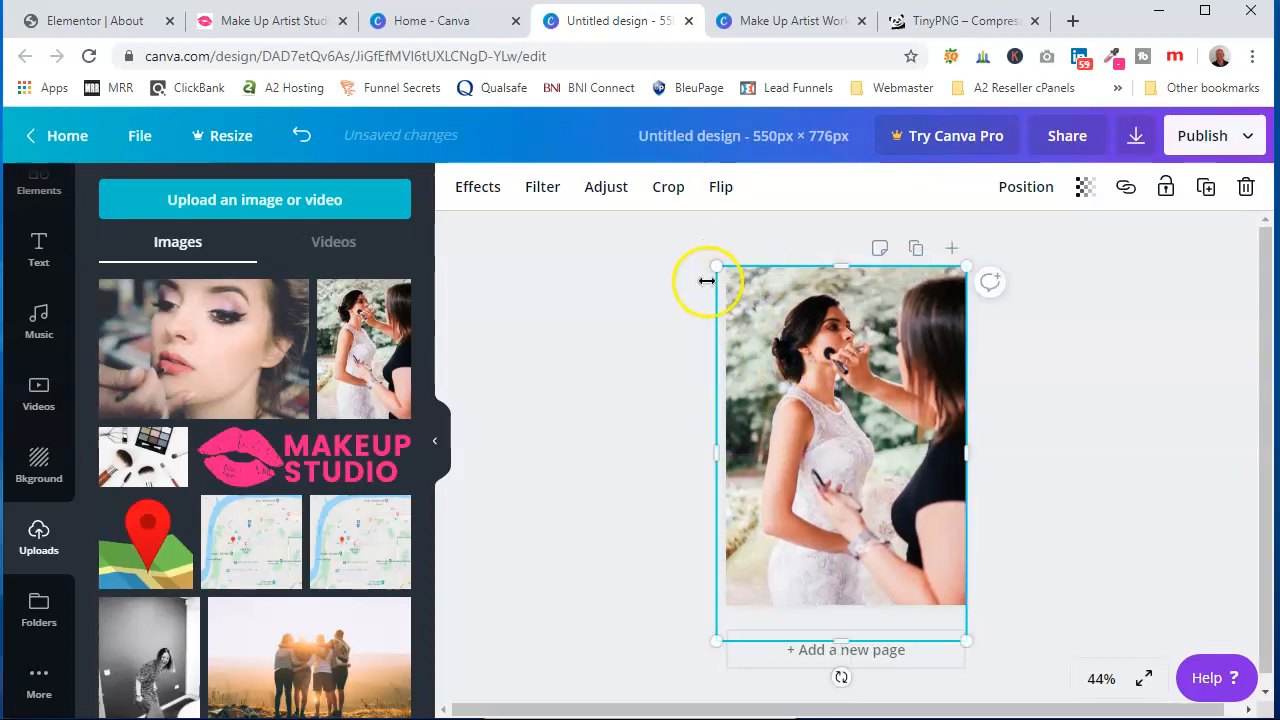
pyautogui.moveTo(718, 266); pyautogui.dragTo(689, 257)
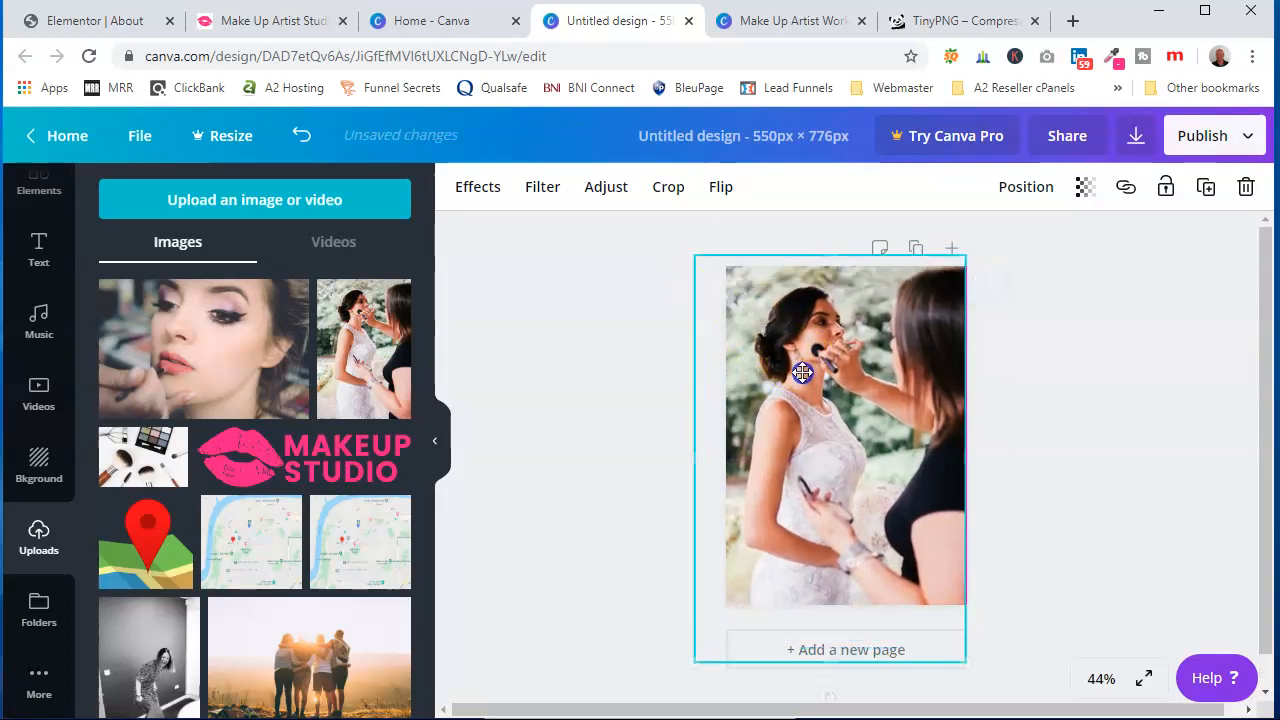
pyautogui.moveTo(802, 372); pyautogui.dragTo(802, 384)
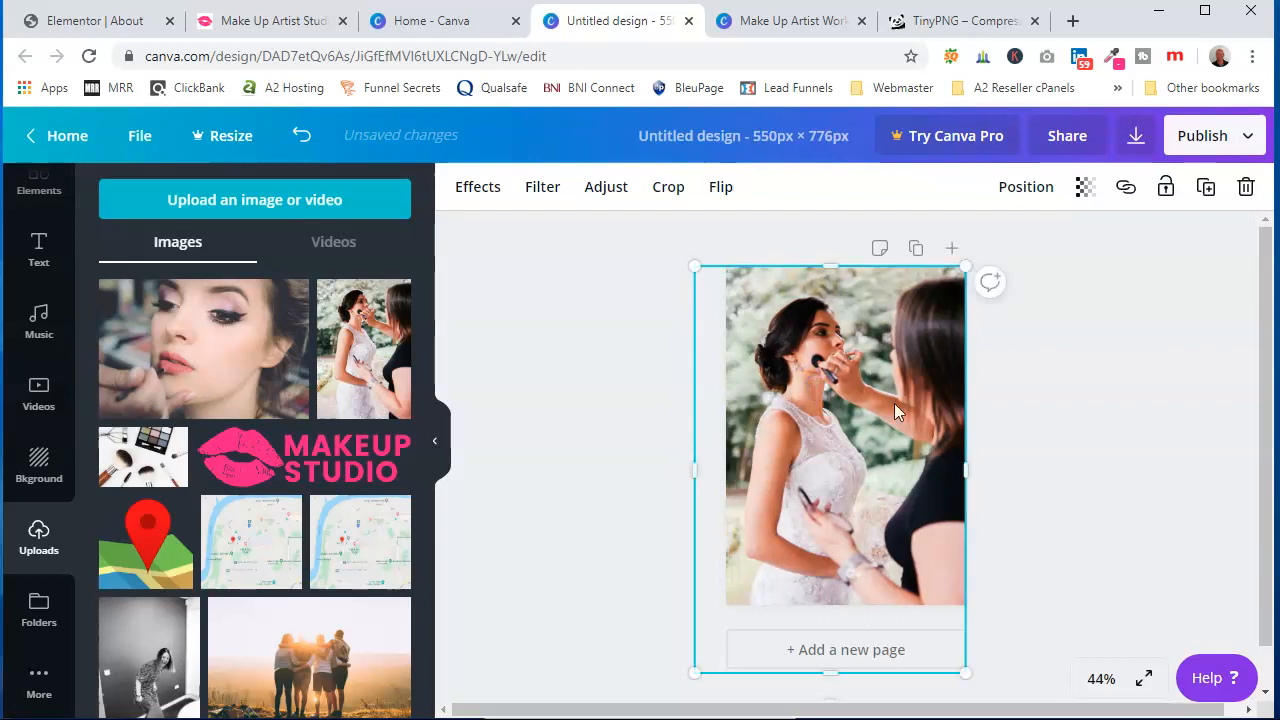
pyautogui.click(1092, 406)
# Rename the Canva design to About Make Up Artist Gateshead
pyautogui.click(662, 142)
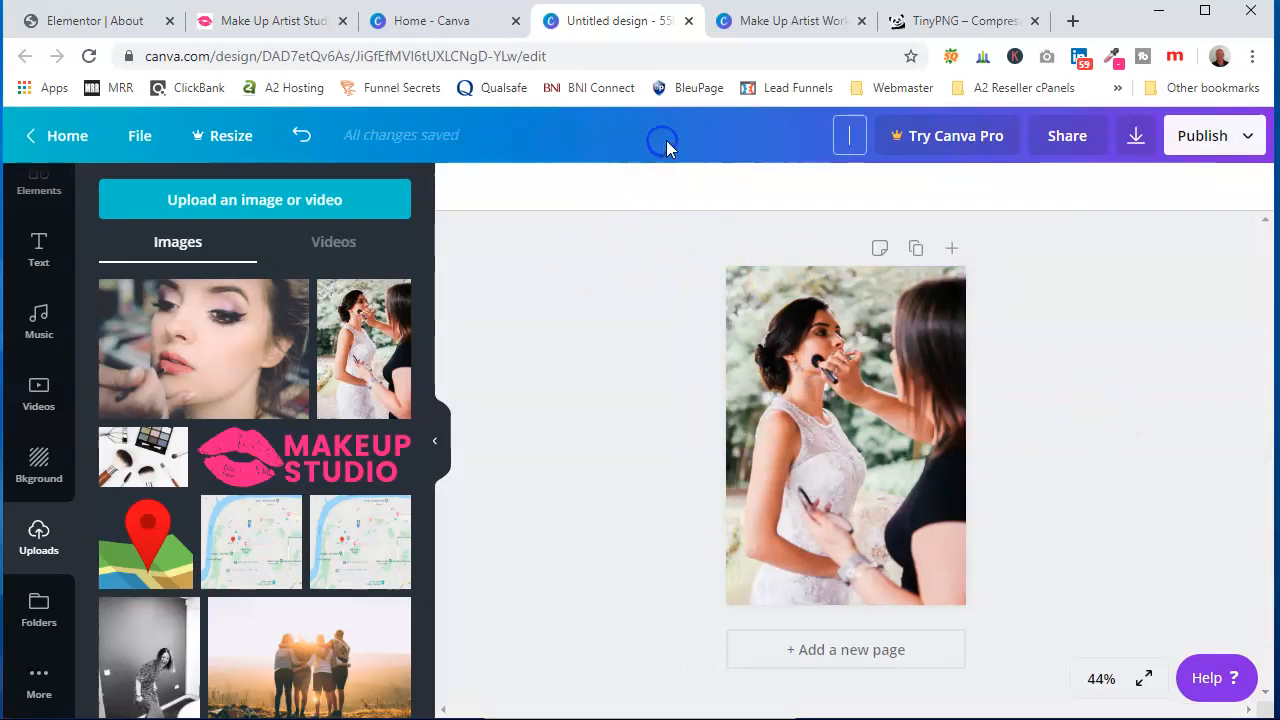
pyautogui.write('About M')
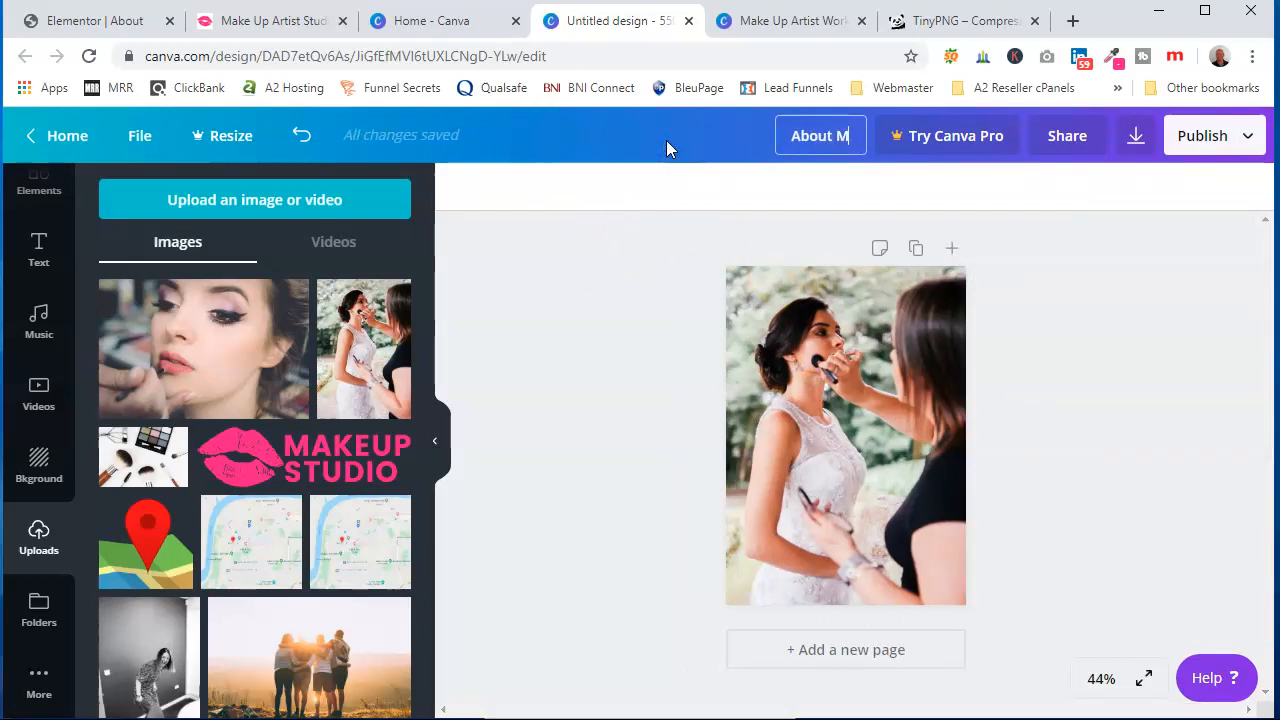
pyautogui.write('ake Up  Artis')
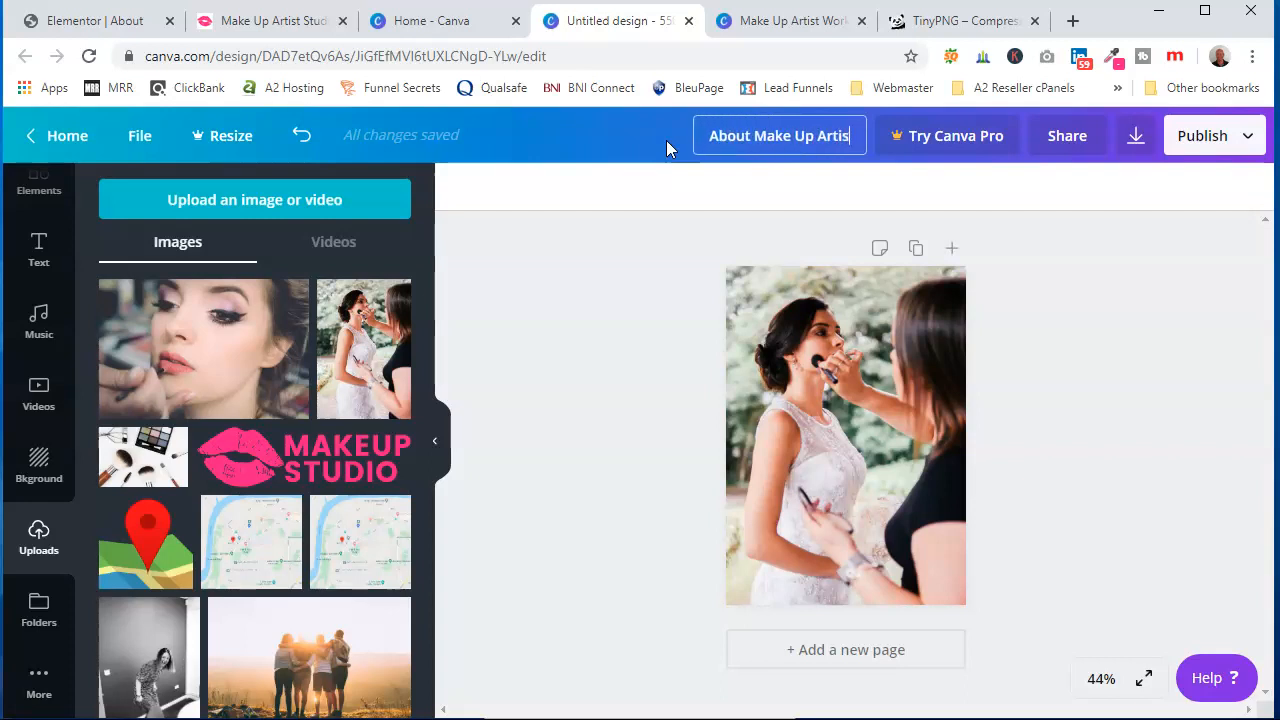
pyautogui.write('t G')
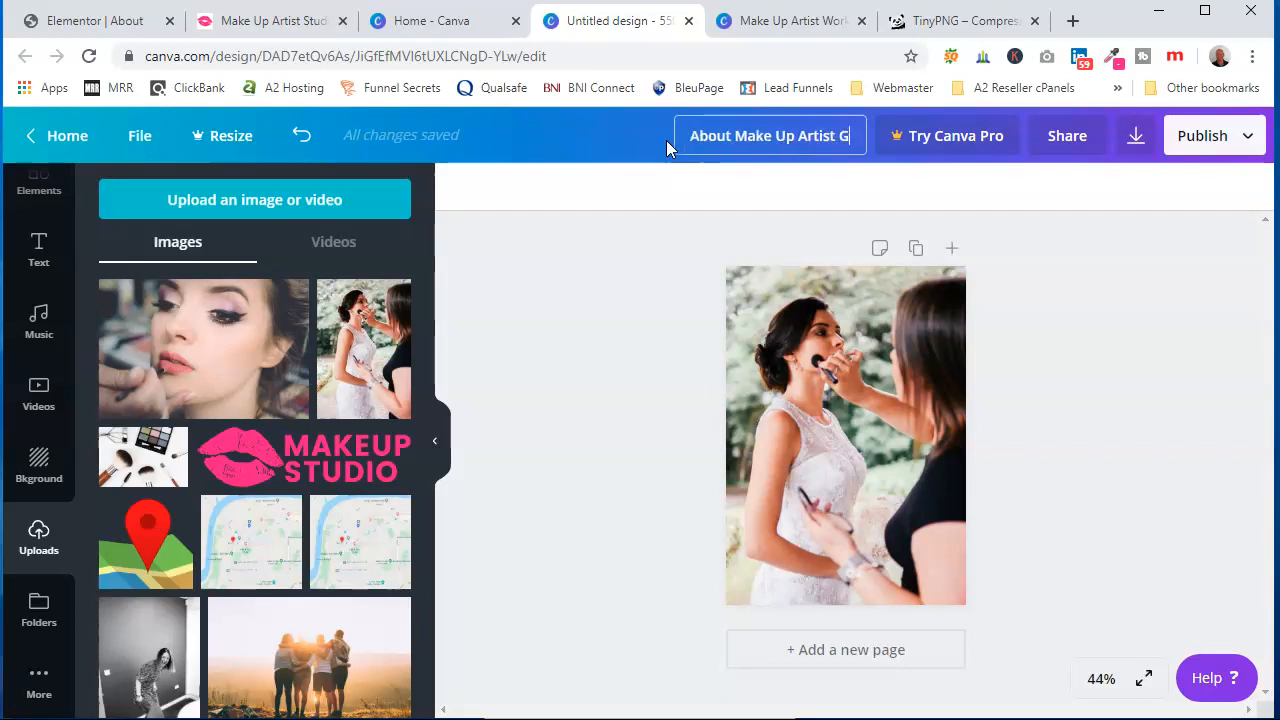
pyautogui.write('ateshead')
pyautogui.click(754, 190)
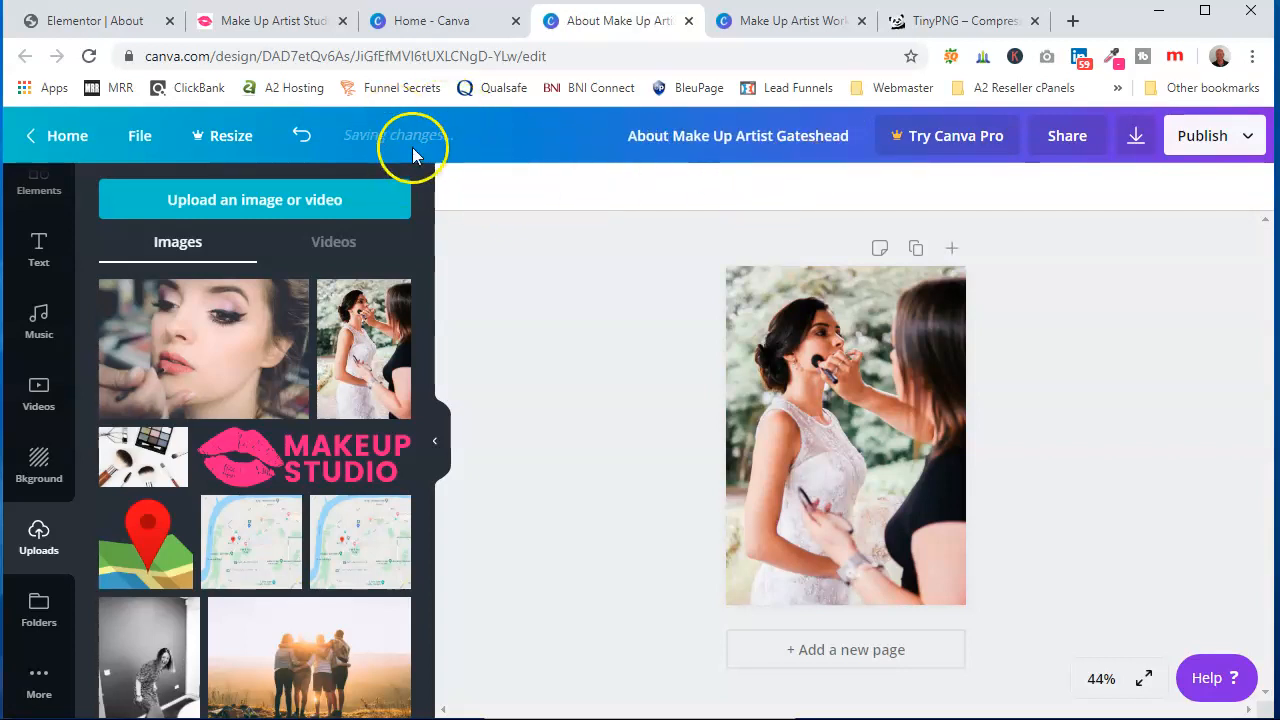
# Download the design as a JPG file
pyautogui.click(1213, 140)
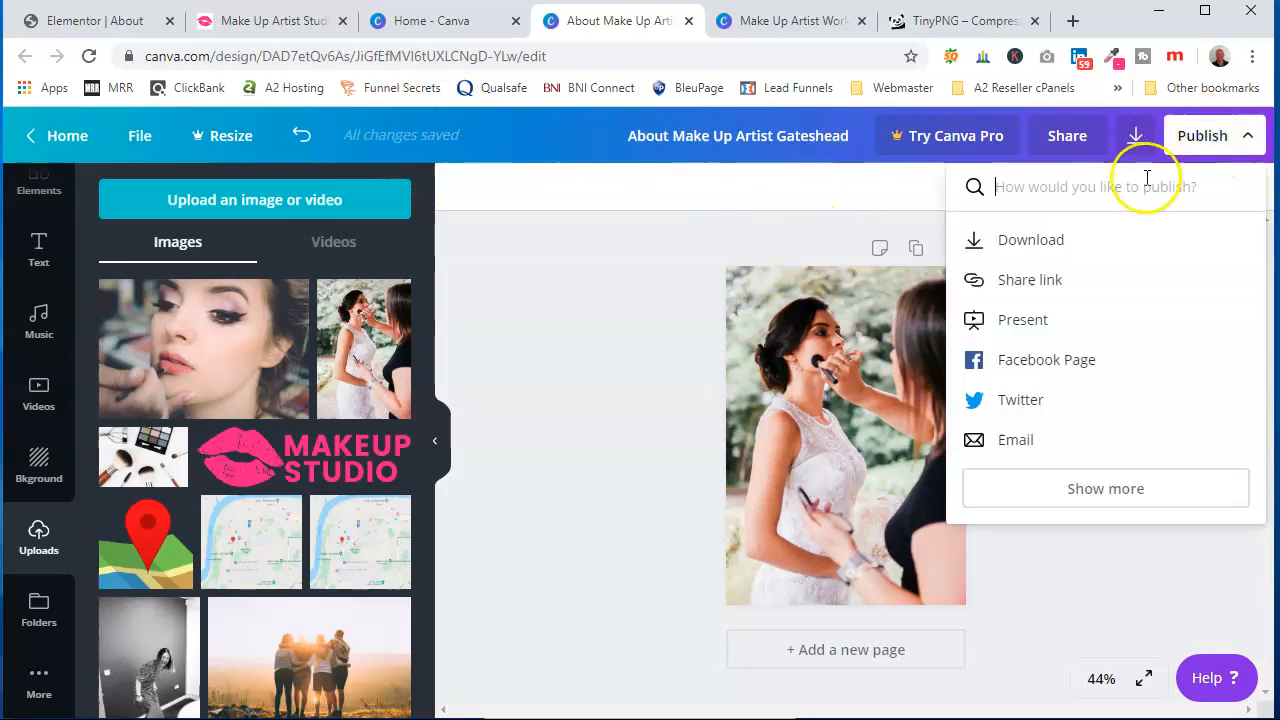
pyautogui.click(1060, 240)
pyautogui.click(1074, 287)
pyautogui.click(1058, 338)
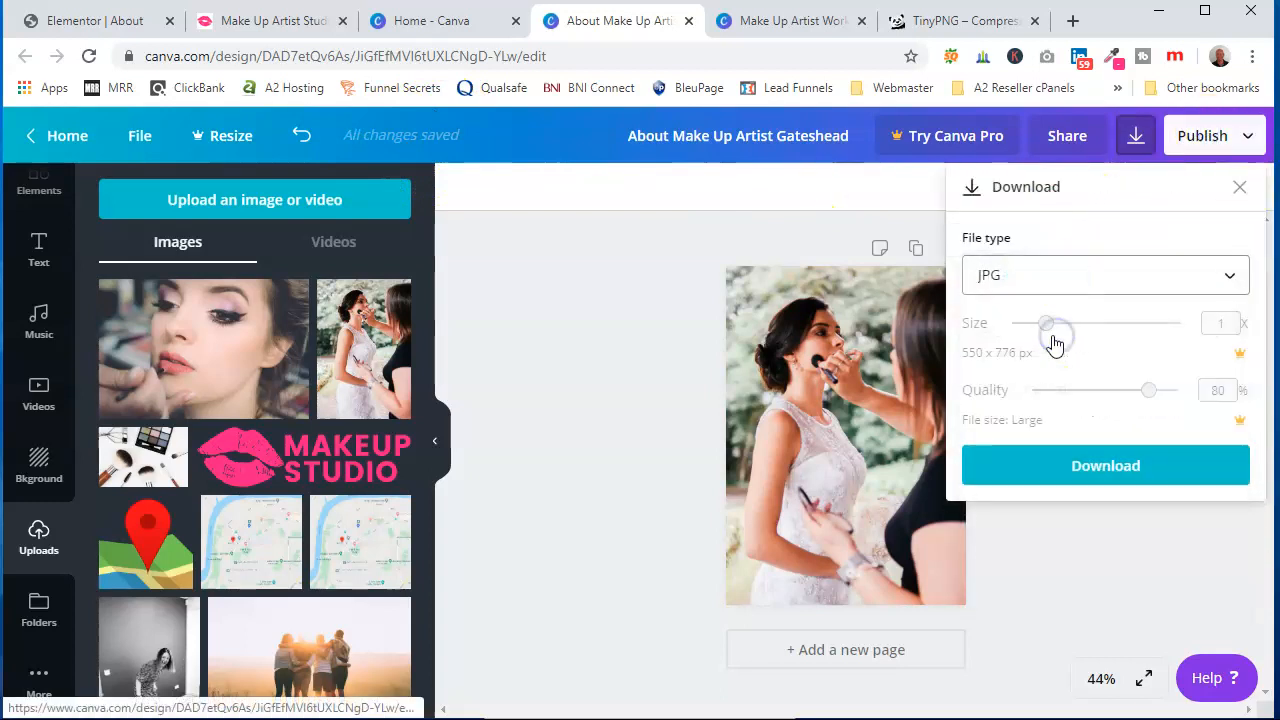
pyautogui.click(1100, 466)
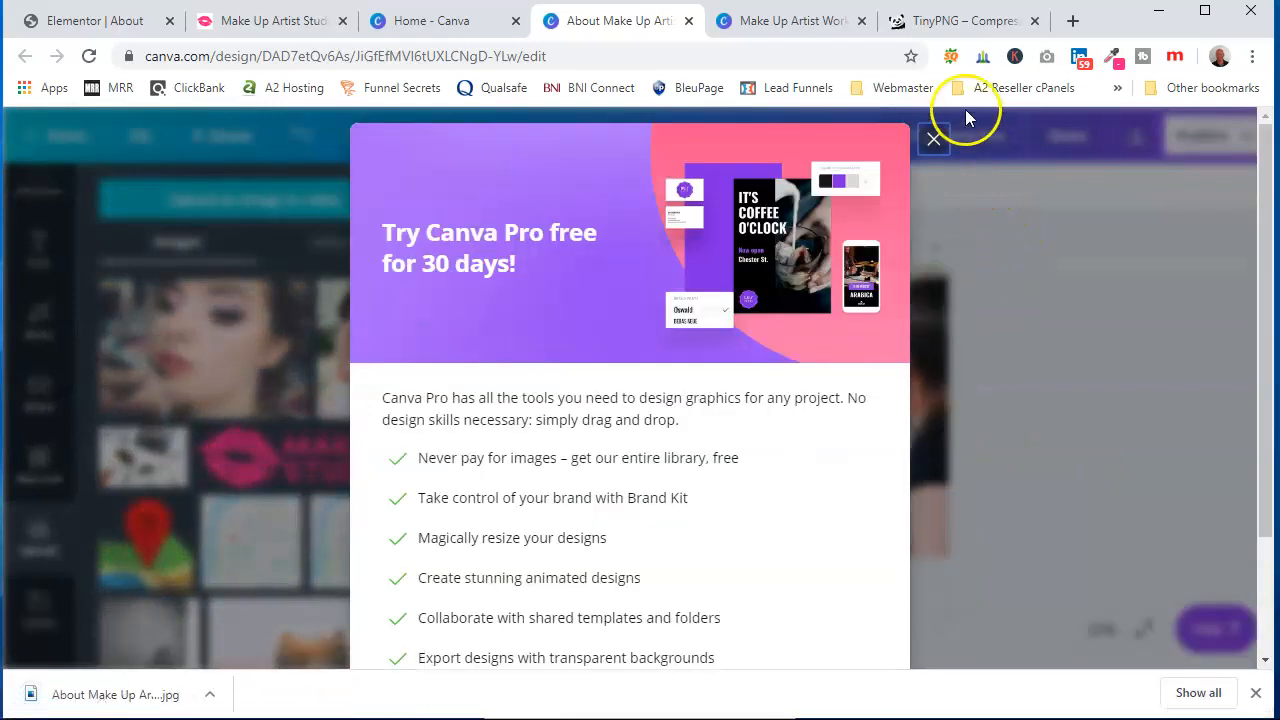
# Compress the downloaded About Make Up Artist Gateshead image in TinyPNG and download the compressed version
pyautogui.click(945, 22)
pyautogui.click(637, 297)
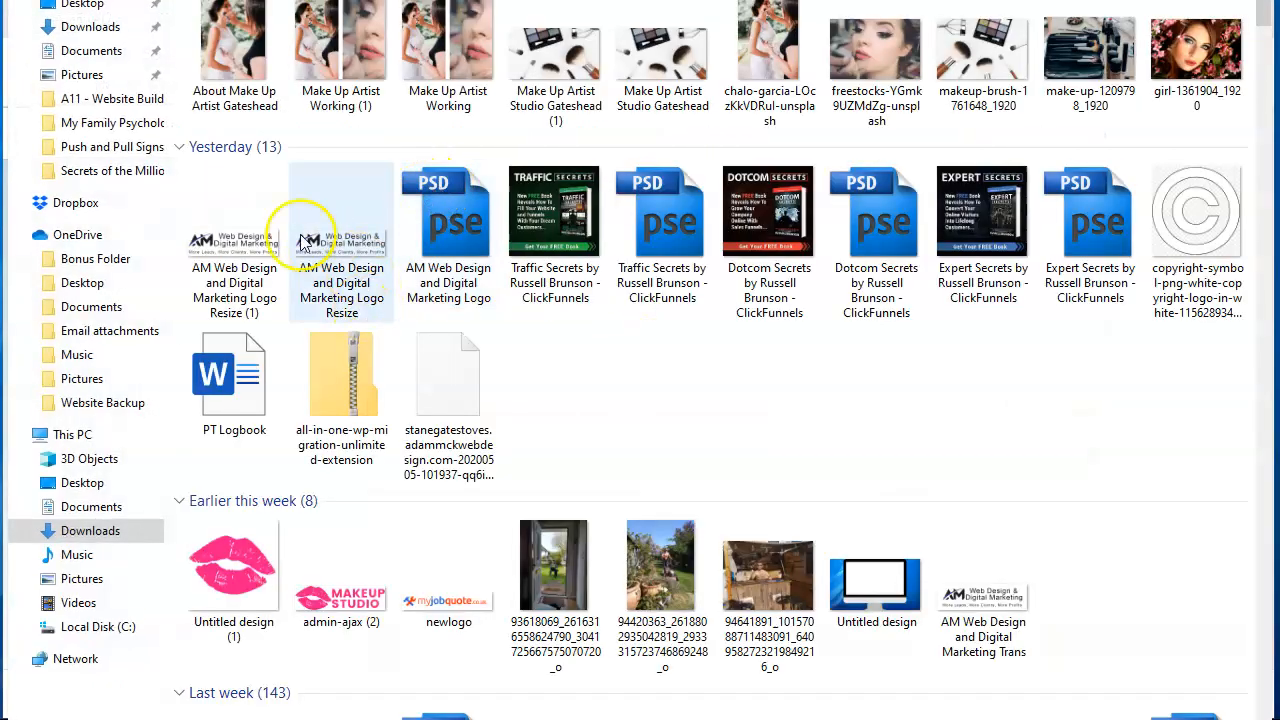
pyautogui.click(234, 55)
pyautogui.click(1006, 688)
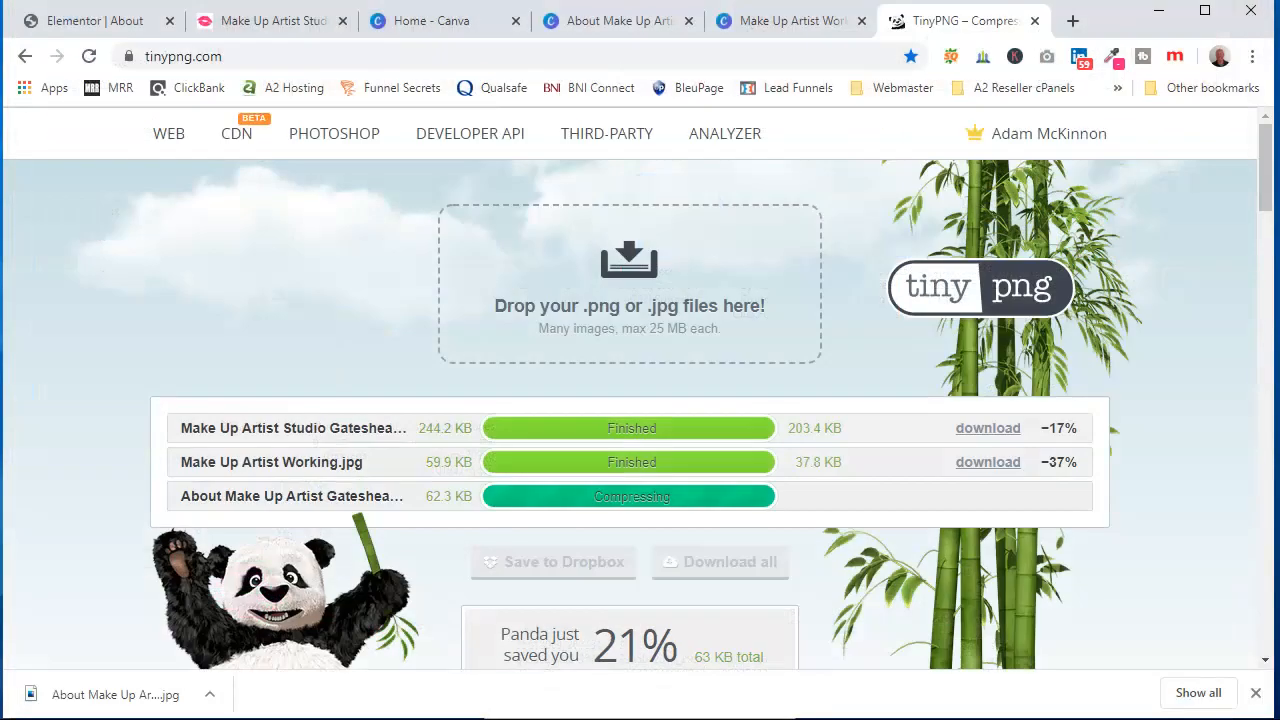
pyautogui.click(989, 498)
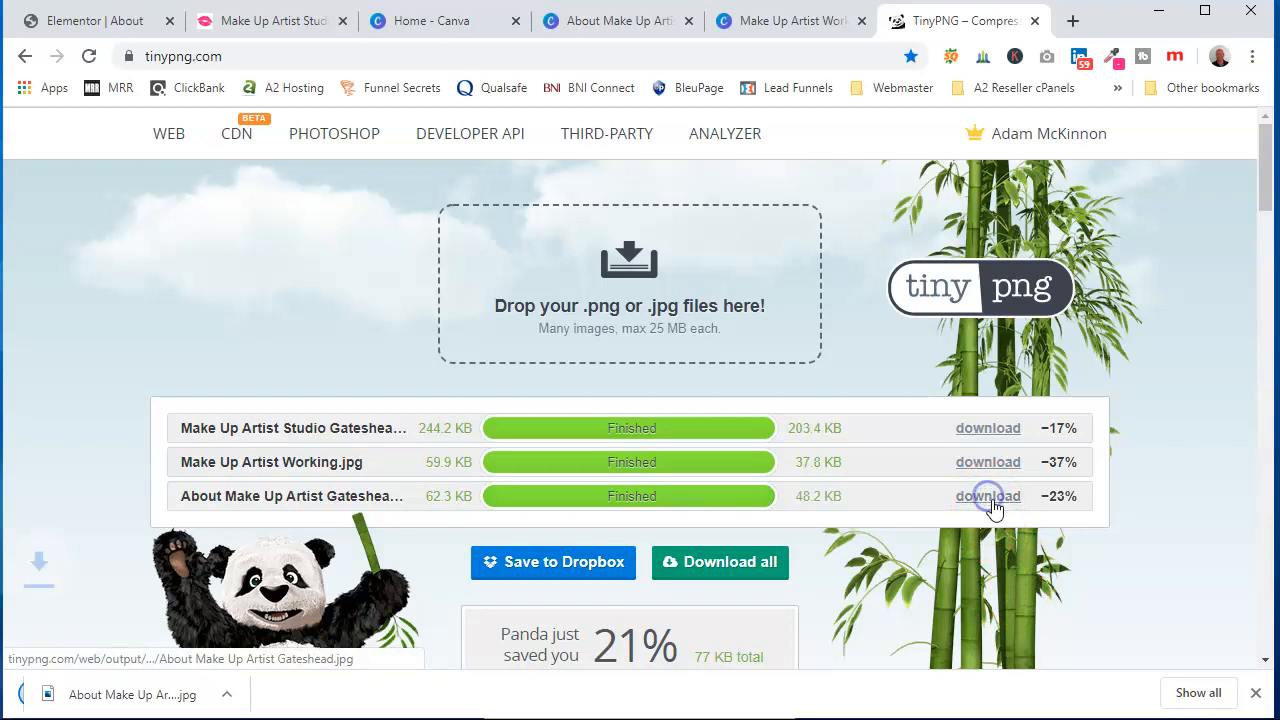
# Upload the compressed About Make Up Artist Gateshead (1).jpg into the Elementor image widget's media library
pyautogui.click(123, 21)
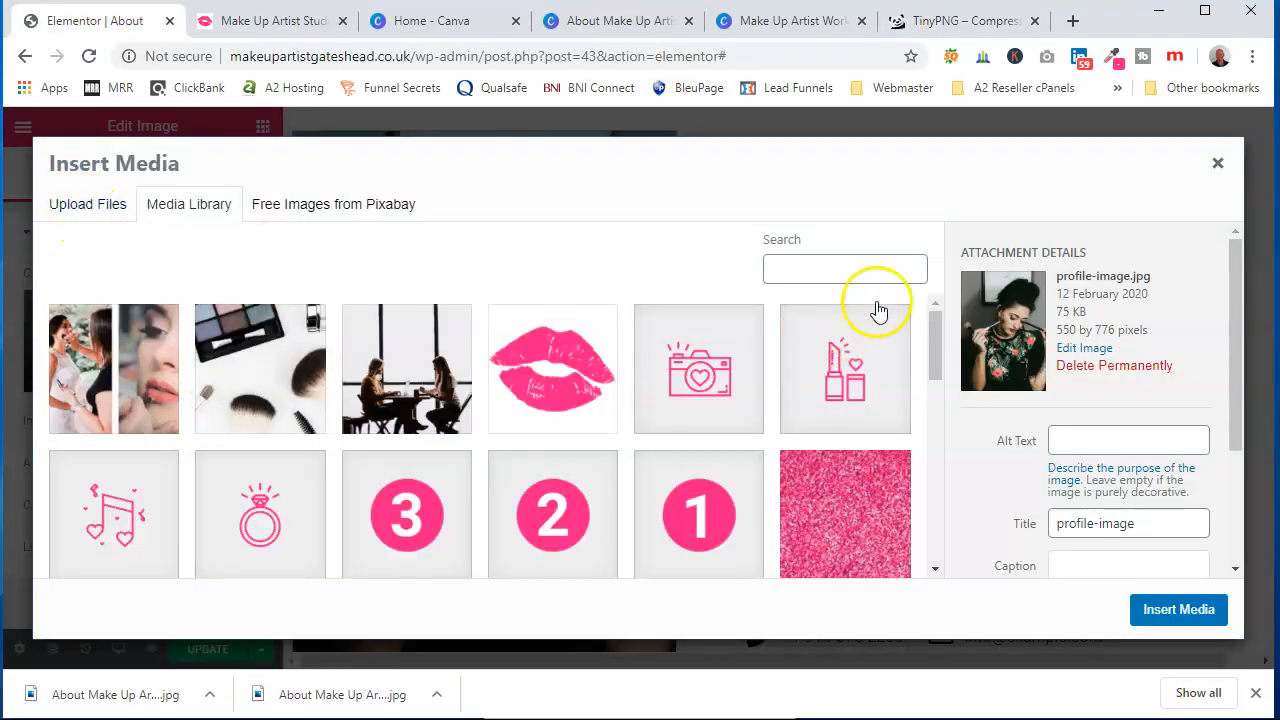
pyautogui.click(96, 205)
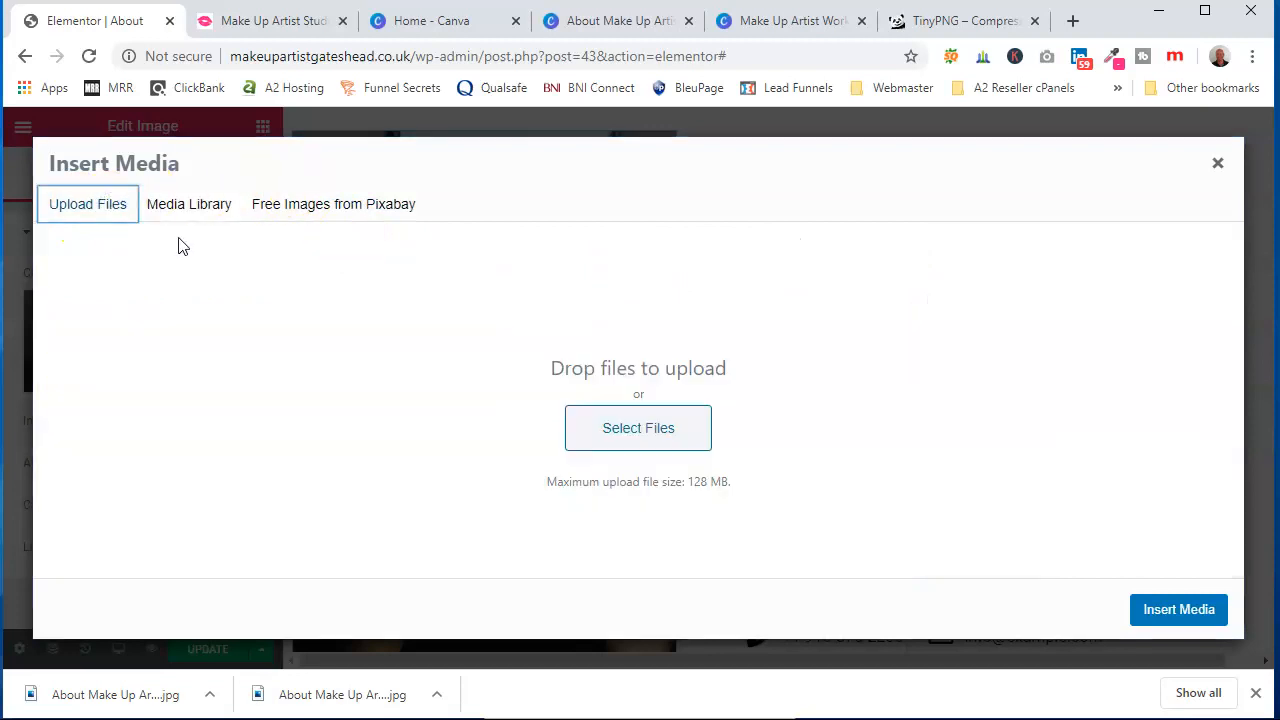
pyautogui.click(627, 429)
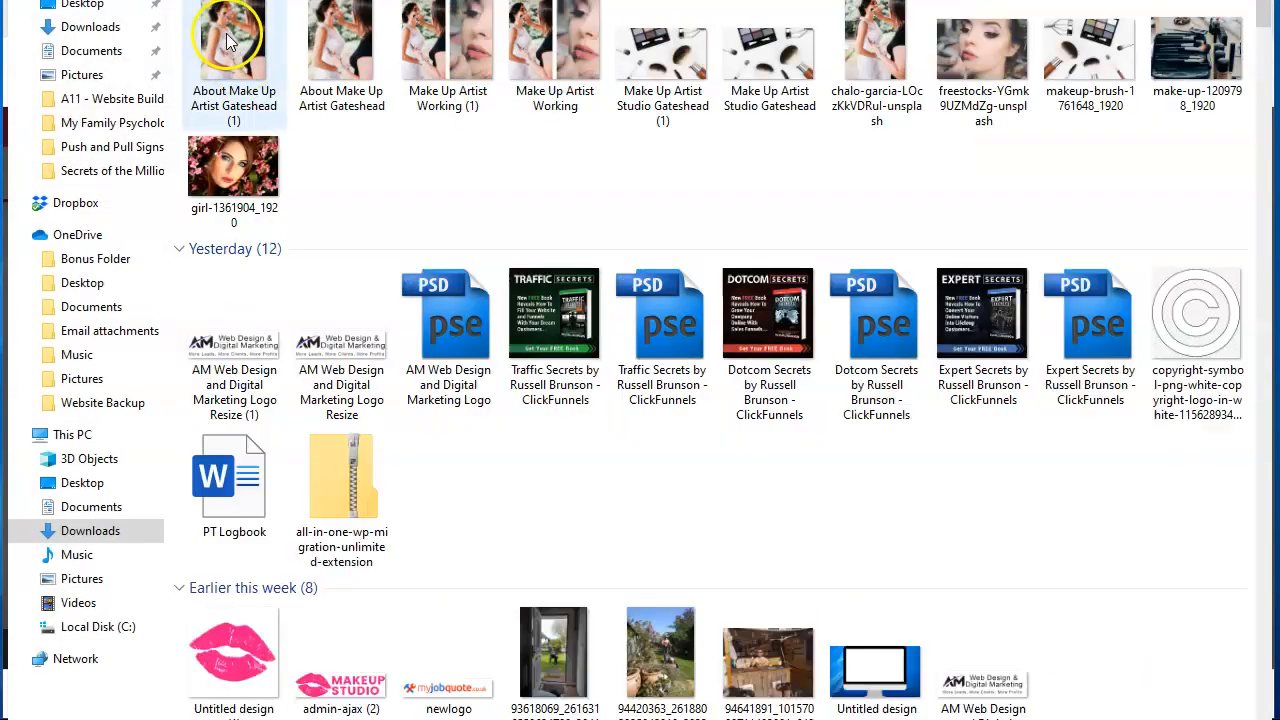
pyautogui.doubleClick(226, 33)
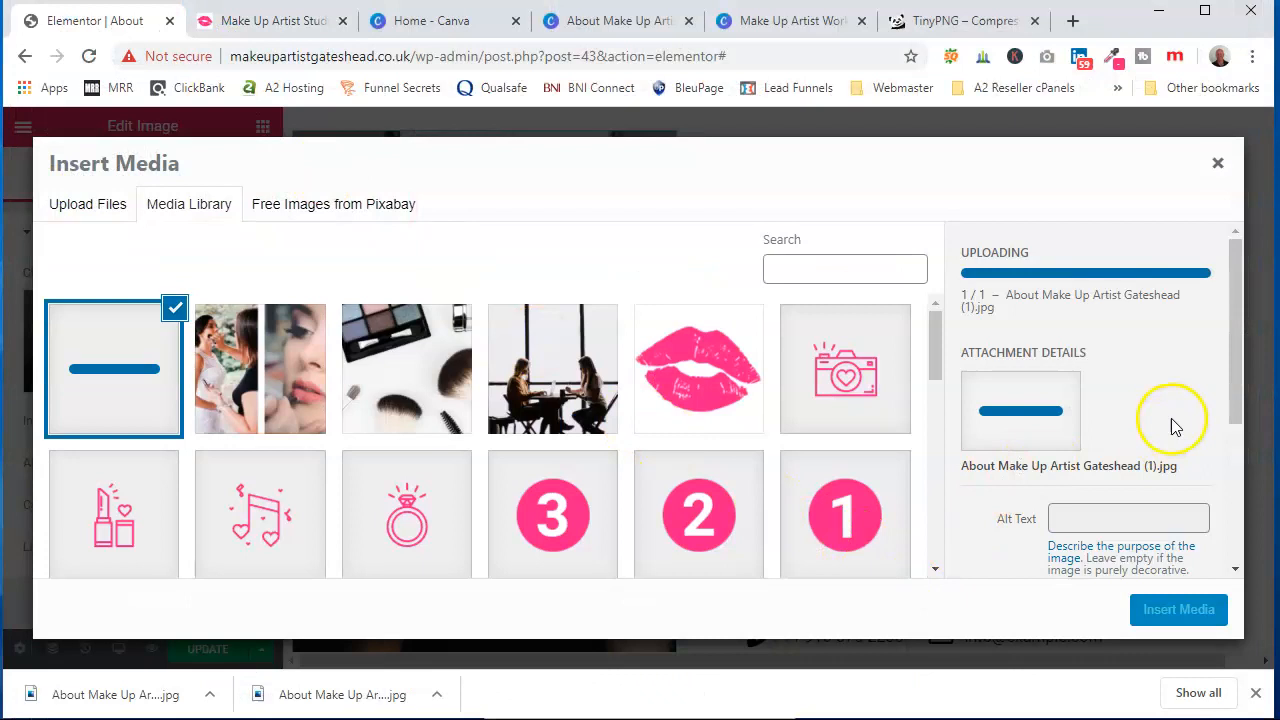
pyautogui.scroll(-2, 1203, 391)
pyautogui.scroll(1, 1125, 391)
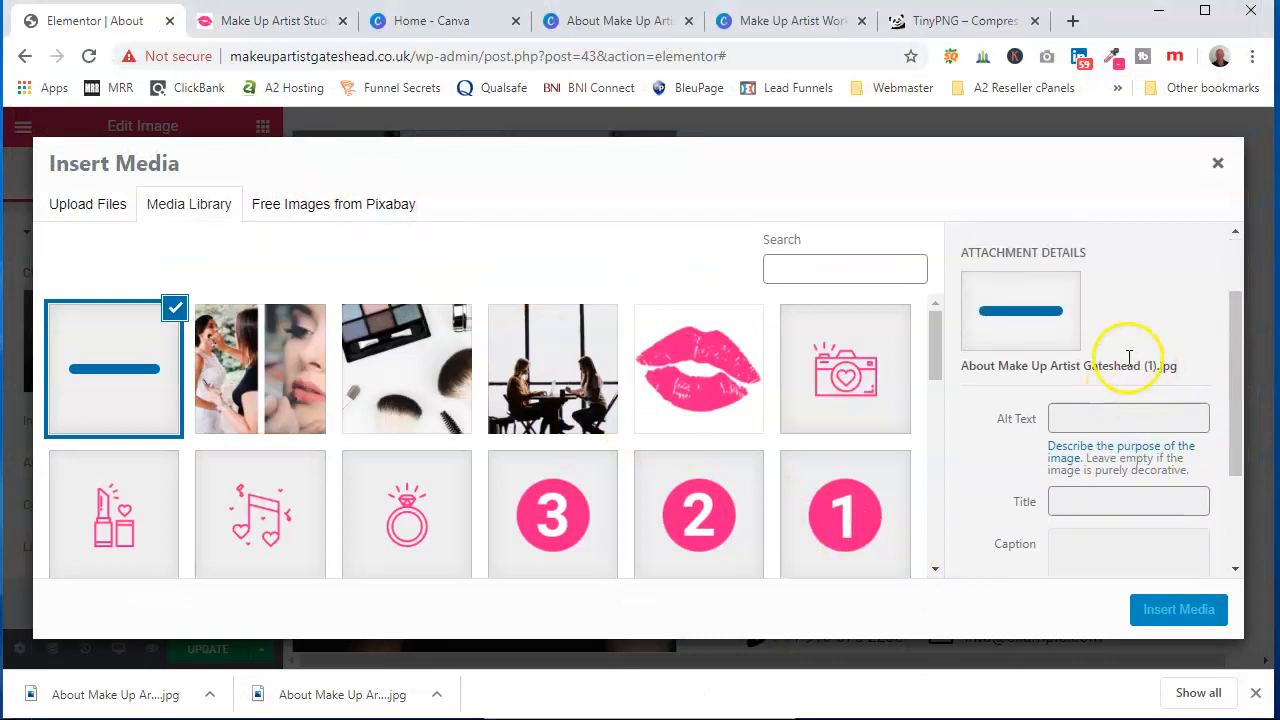
pyautogui.scroll(-3, 1186, 437)
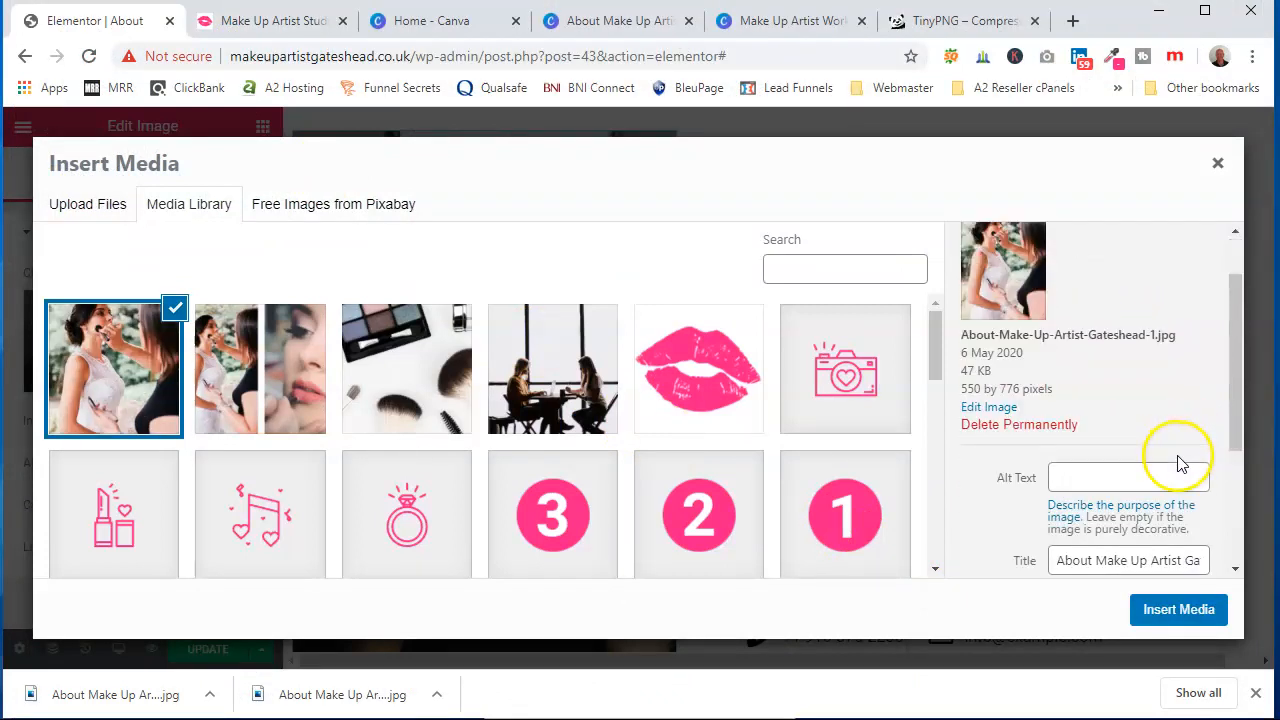
# Copy the image title About Make Up Artist Gateshead and paste it into the Alt Text and Description fields
pyautogui.click(1190, 340)
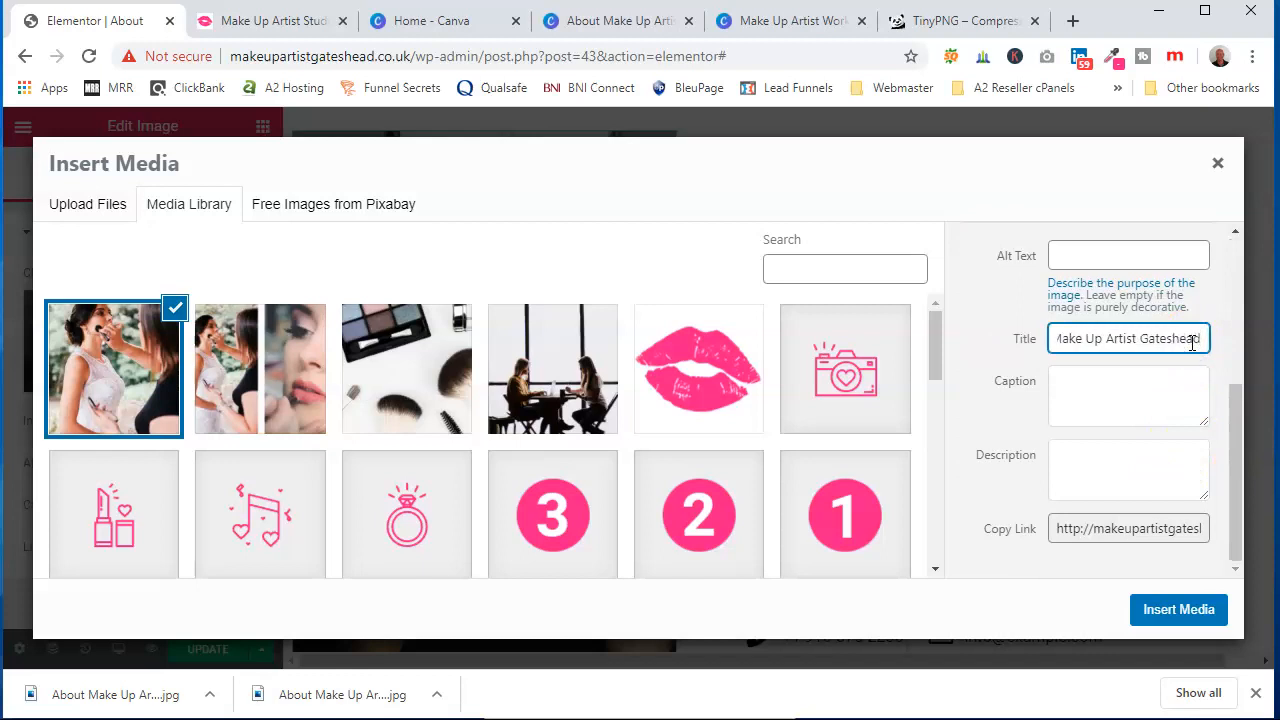
pyautogui.rightClick(1190, 340)
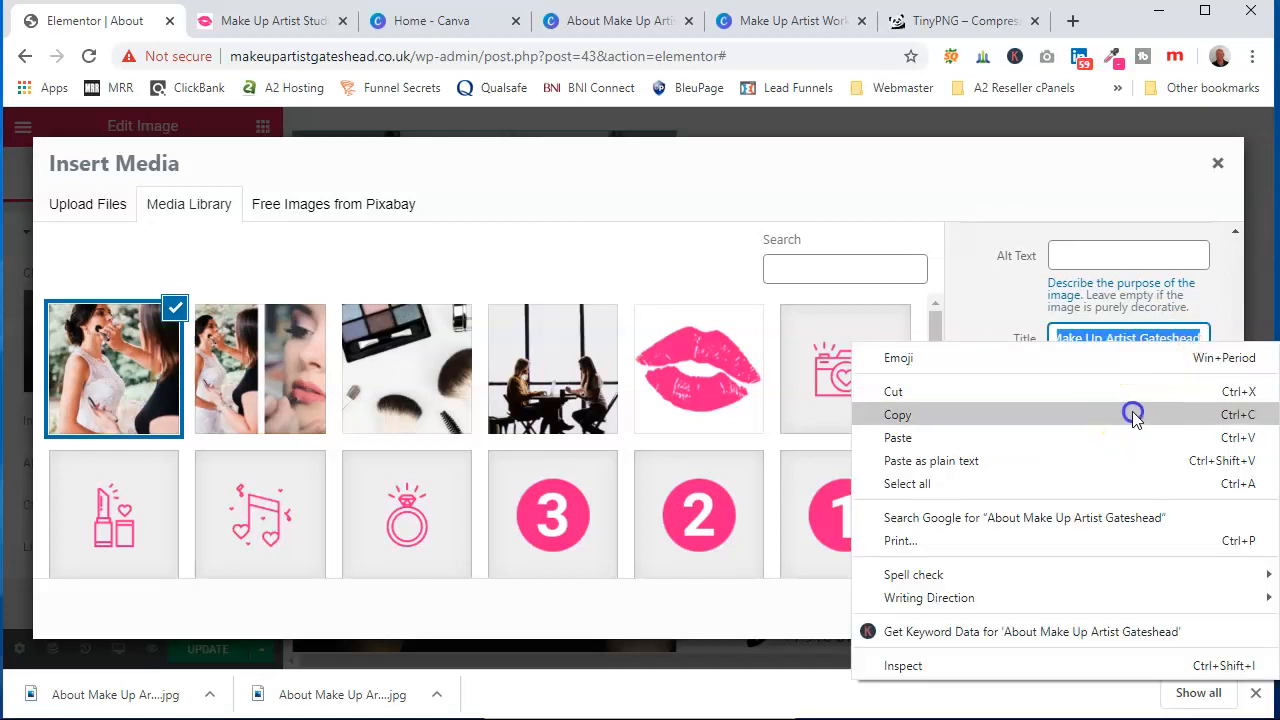
pyautogui.click(1137, 414)
pyautogui.rightClick(1117, 258)
pyautogui.click(1130, 438)
pyautogui.click(1116, 466)
pyautogui.rightClick(1116, 464)
pyautogui.click(1118, 616)
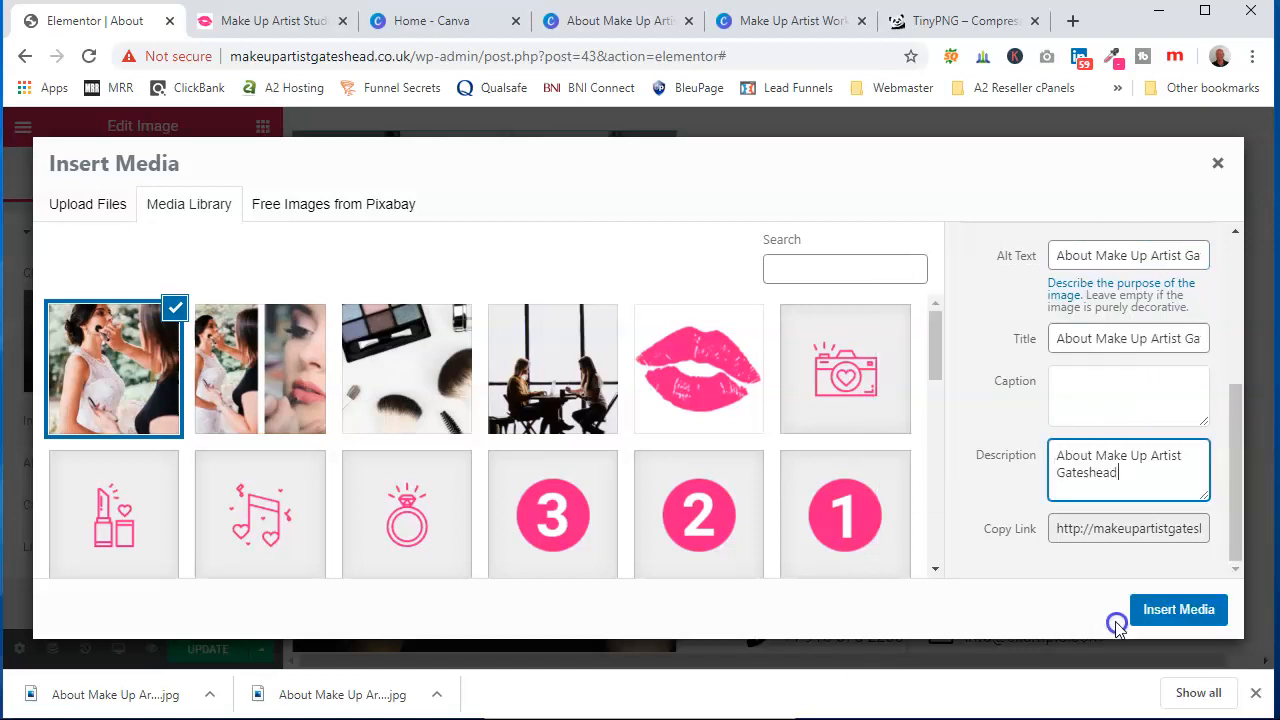
# Insert the new image into the About page's image widget
pyautogui.click(1170, 609)
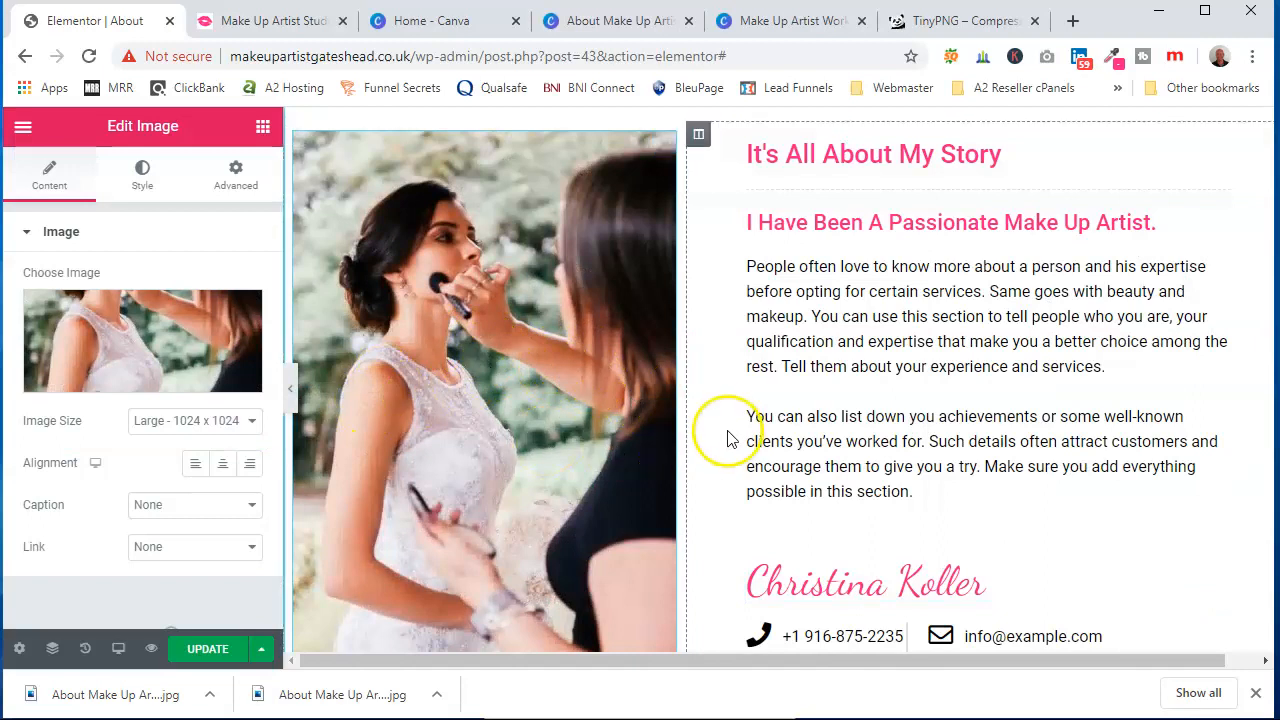
pyautogui.scroll(-3, 790, 435)
pyautogui.scroll(3, 898, 323)
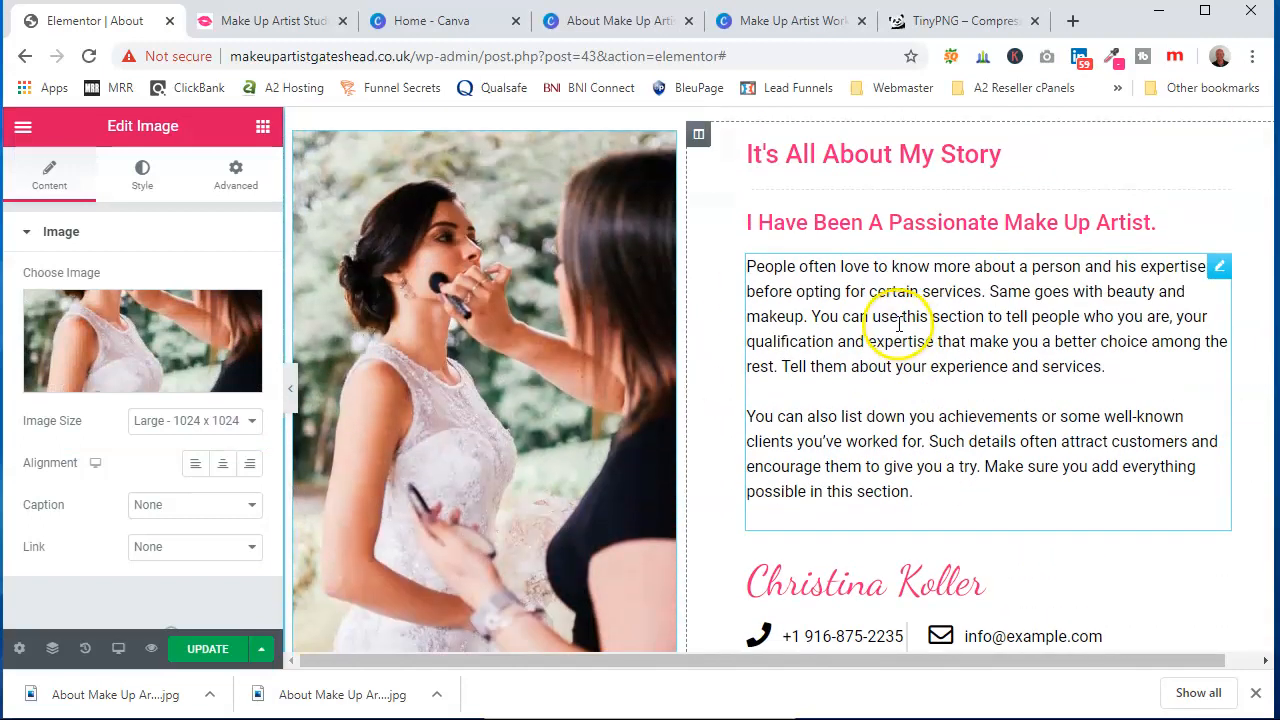
pyautogui.scroll(-2, 908, 300)
# Replace the phone icon list item's text with the business phone number
pyautogui.click(829, 436)
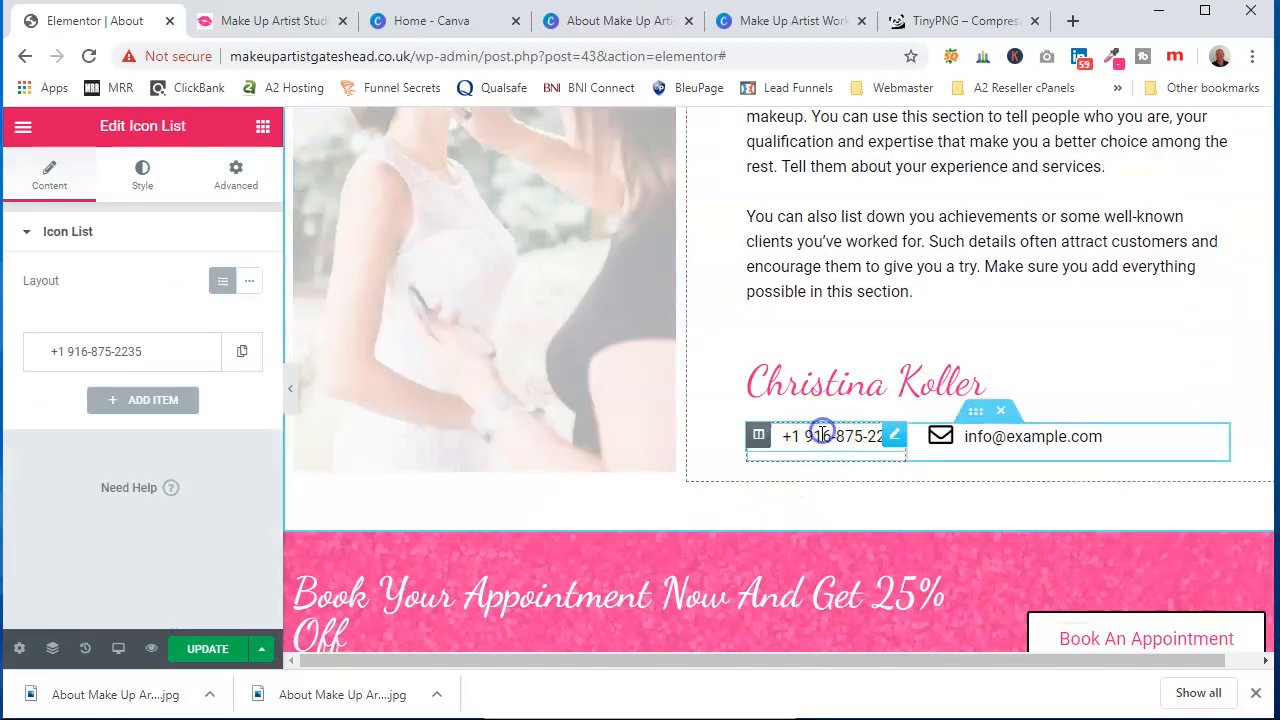
pyautogui.click(155, 355)
pyautogui.click(148, 418)
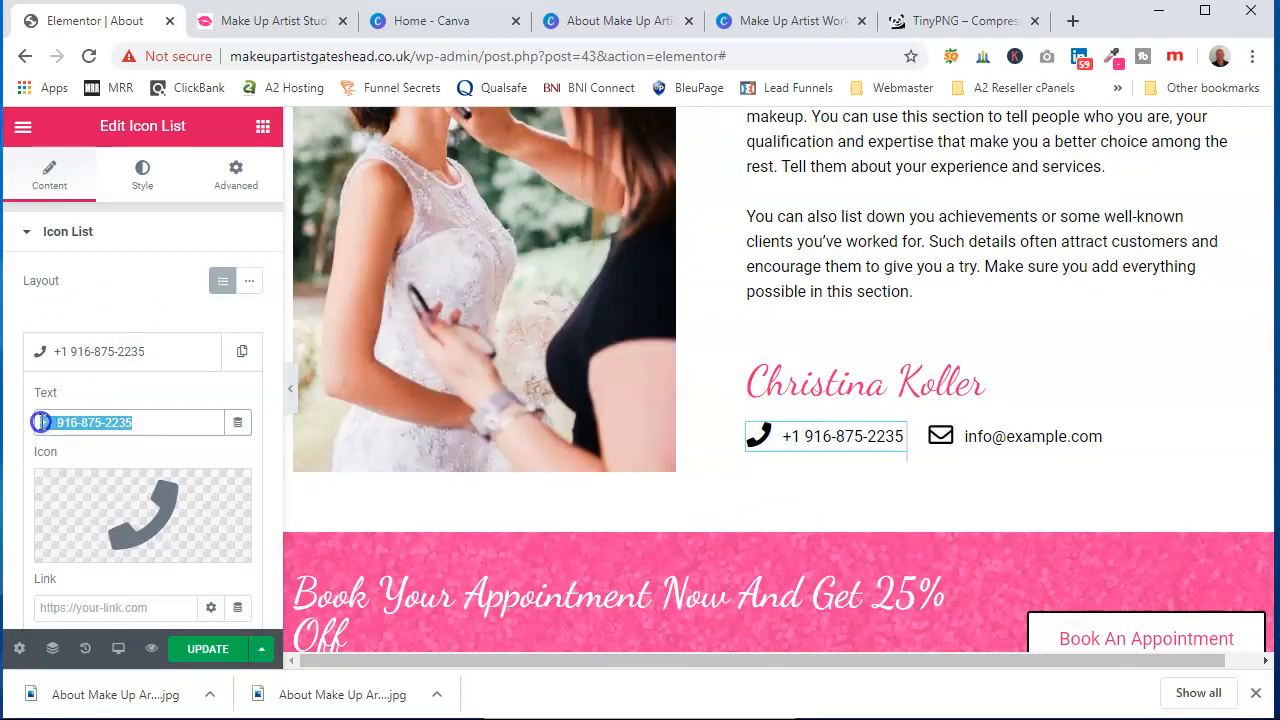
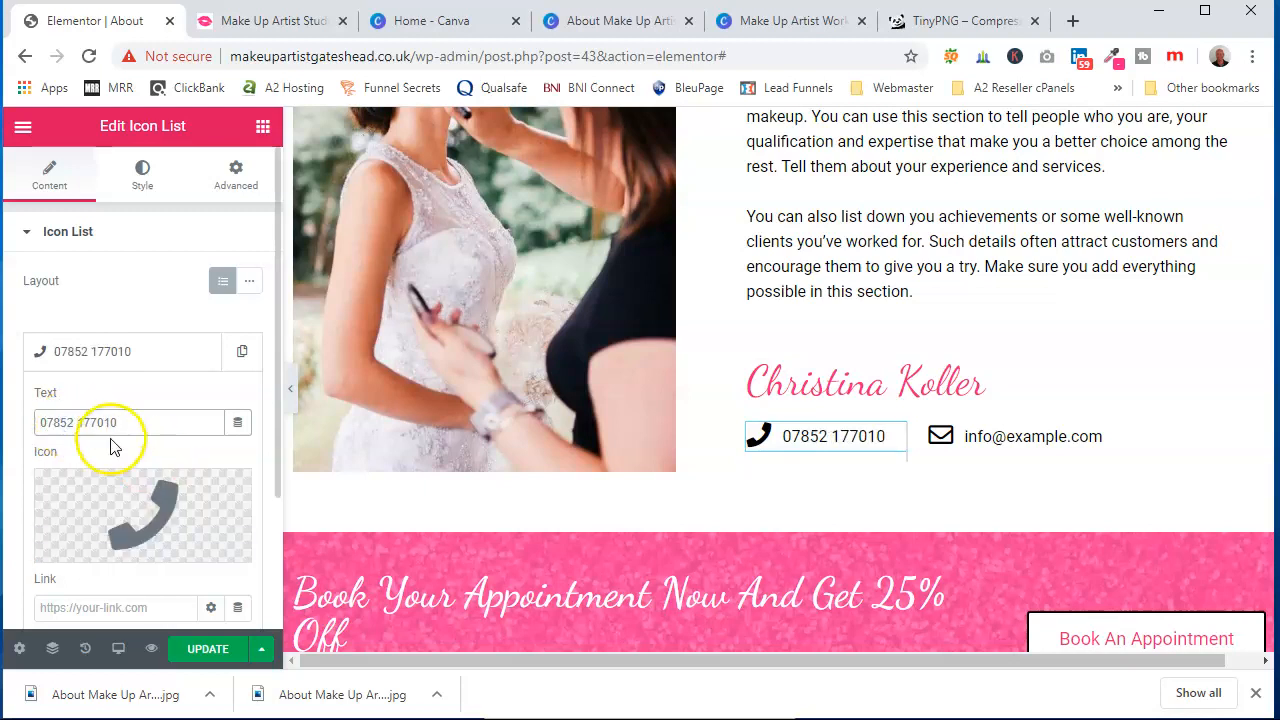
# Open the phone list item's Link field for editing
pyautogui.scroll(-1, 114, 437)
pyautogui.click(807, 438)
pyautogui.scroll(-1, 126, 480)
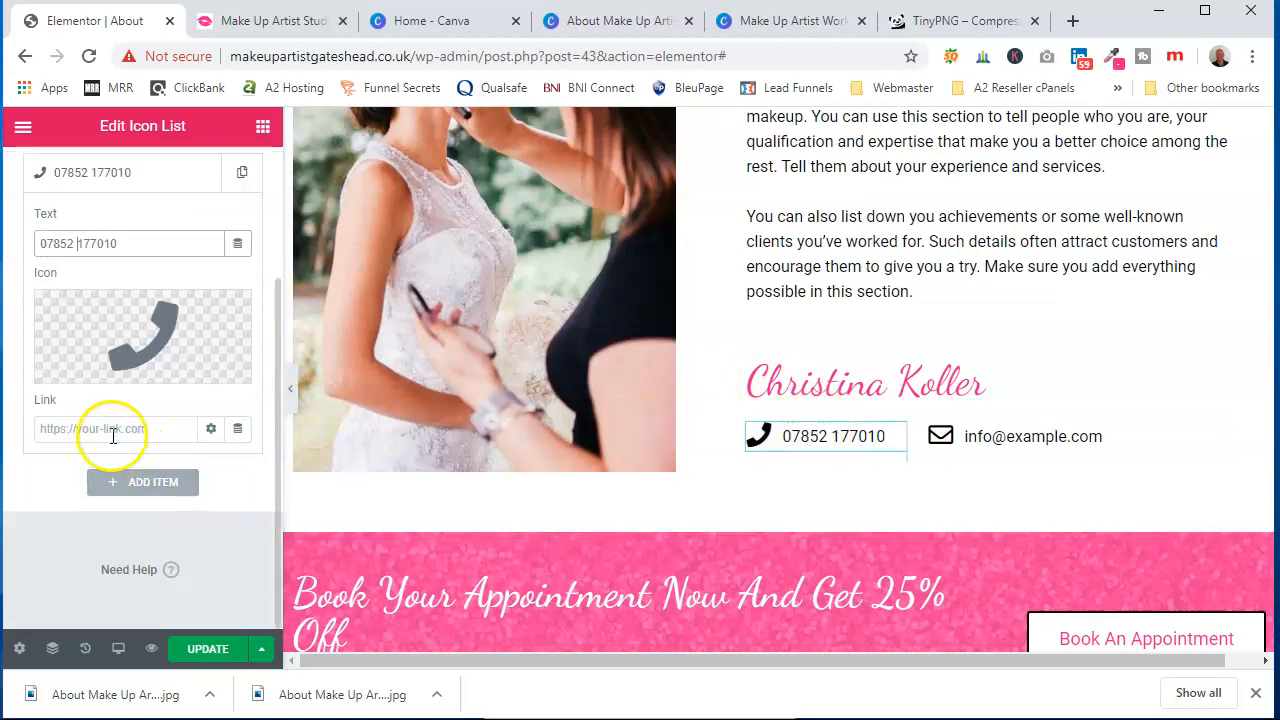
pyautogui.click(64, 429)
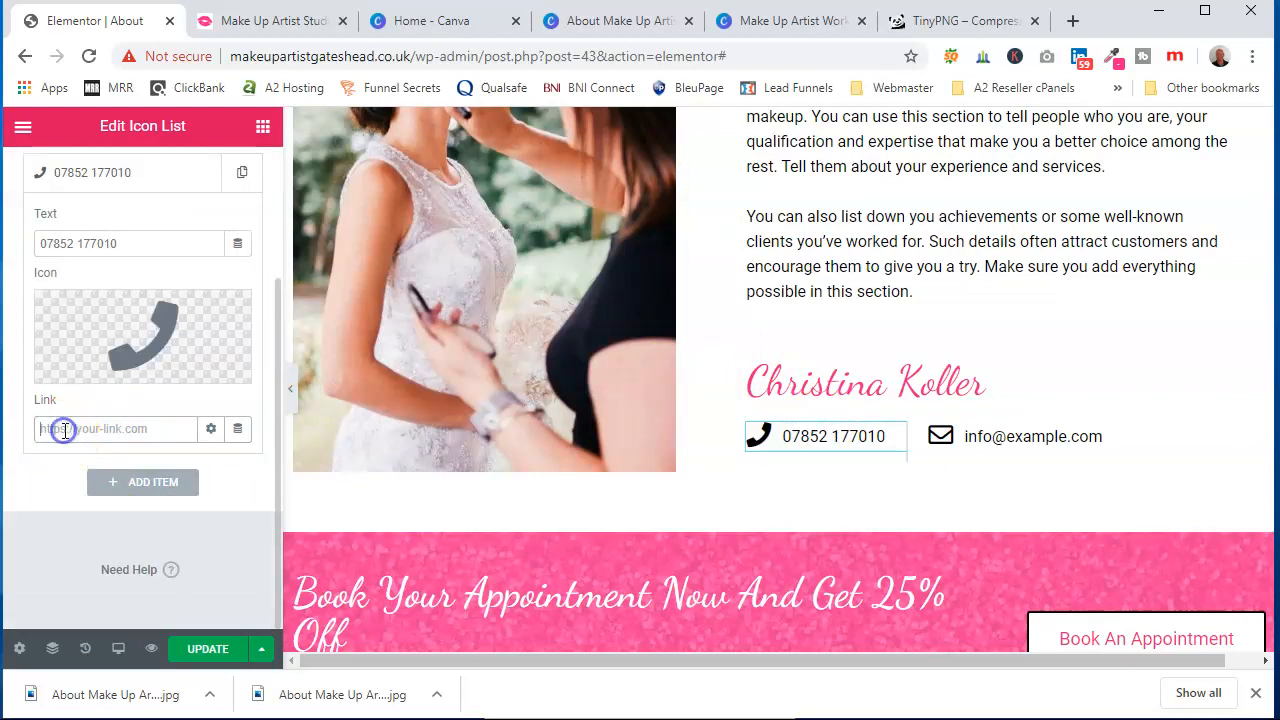
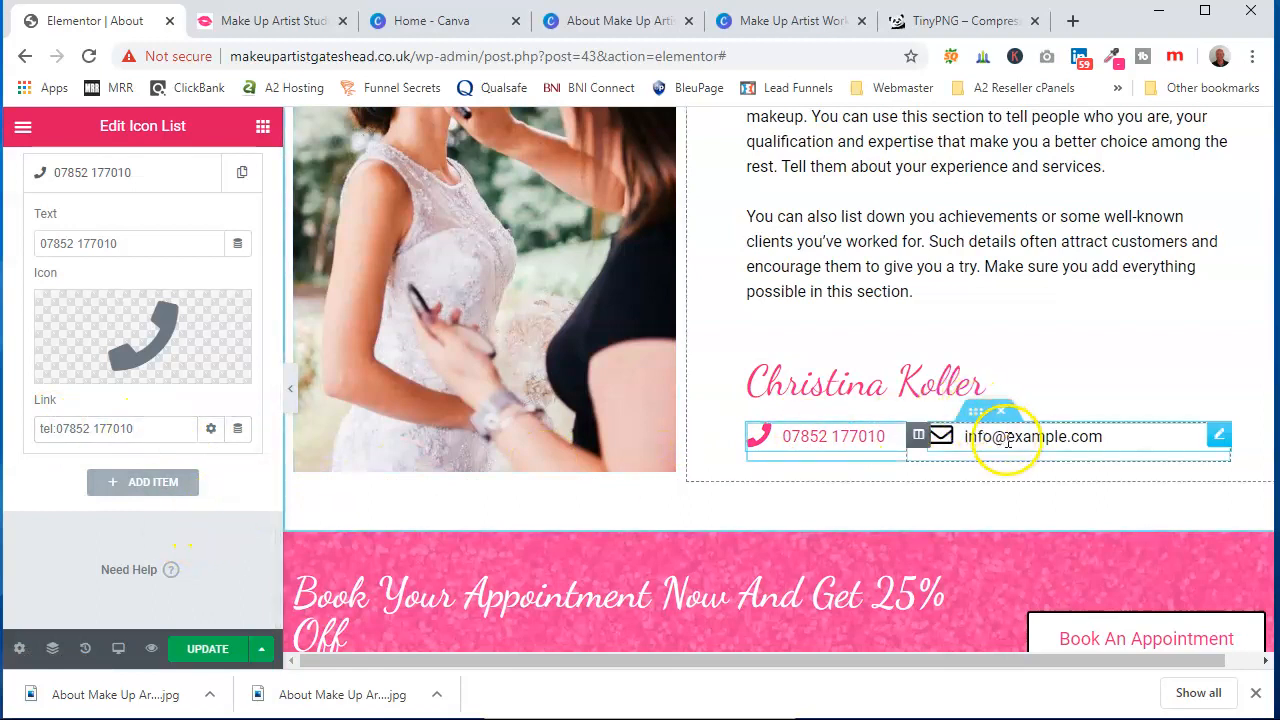
# Replace the email icon list item's text with the business contact e-mail address
pyautogui.click(988, 436)
pyautogui.click(143, 355)
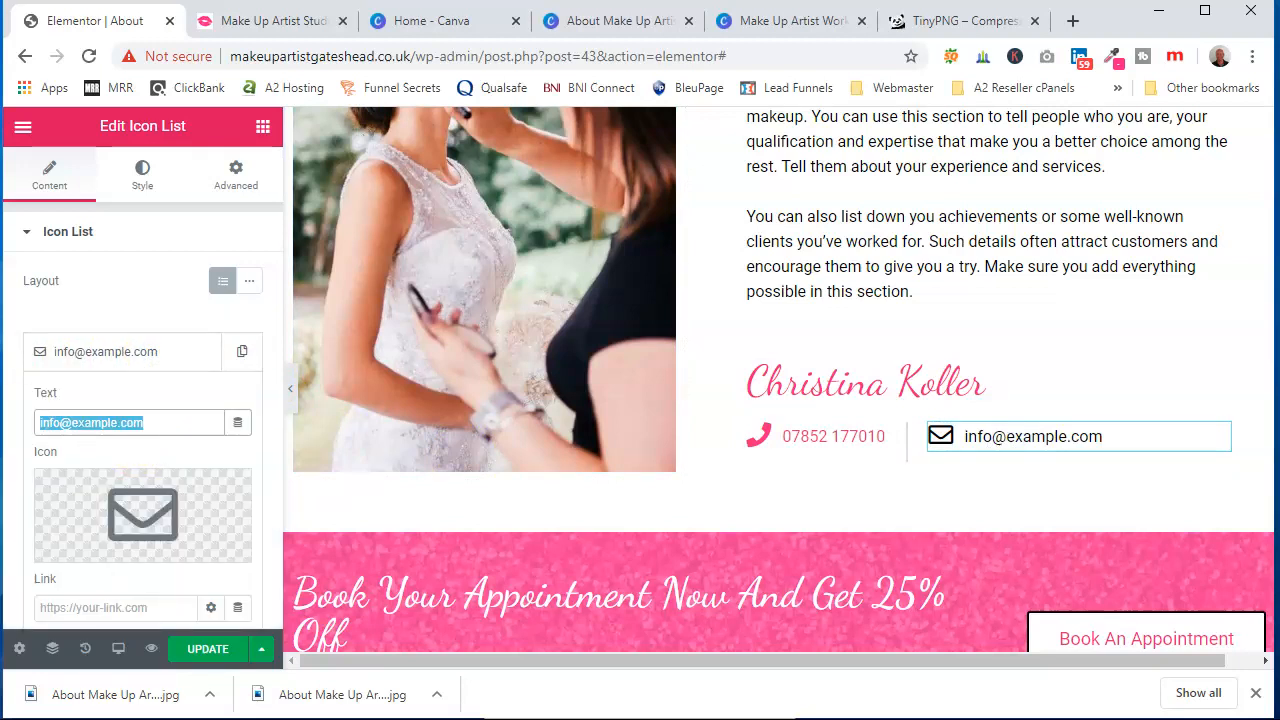
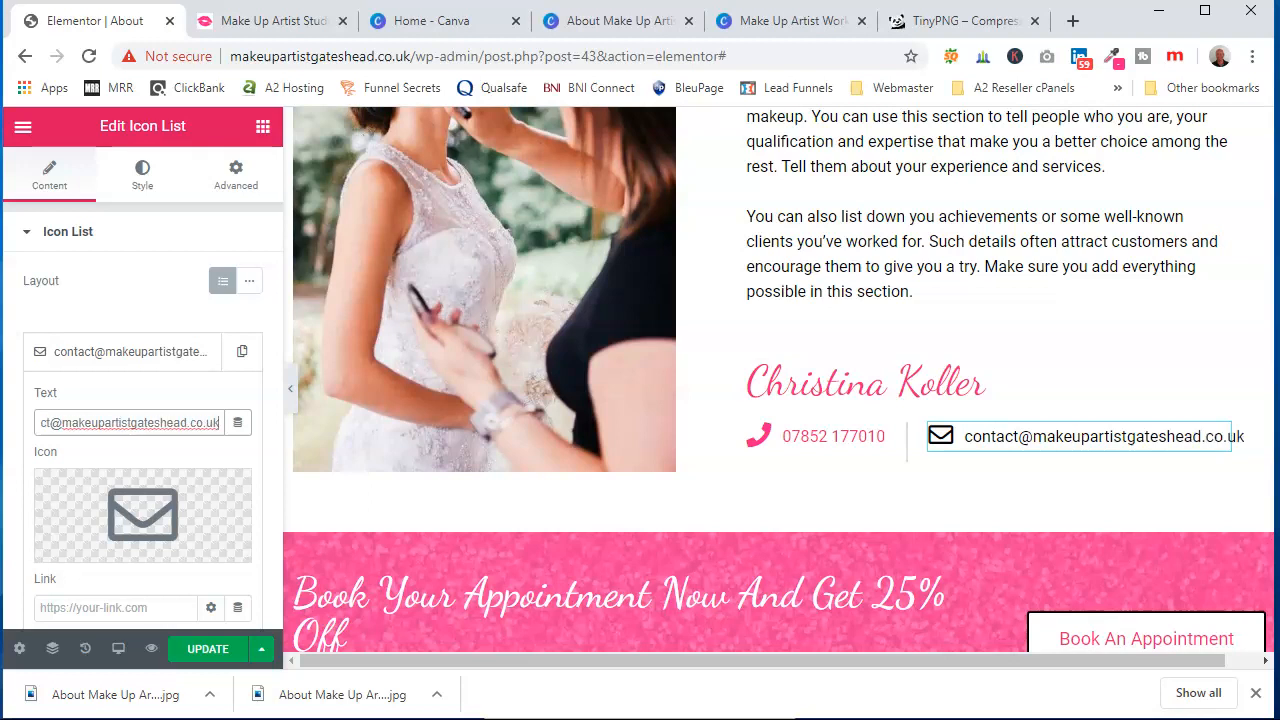
# Set the email item's link to mailto: followed by the copied contact e-mail address, and update the page
pyautogui.scroll(-1, 127, 428)
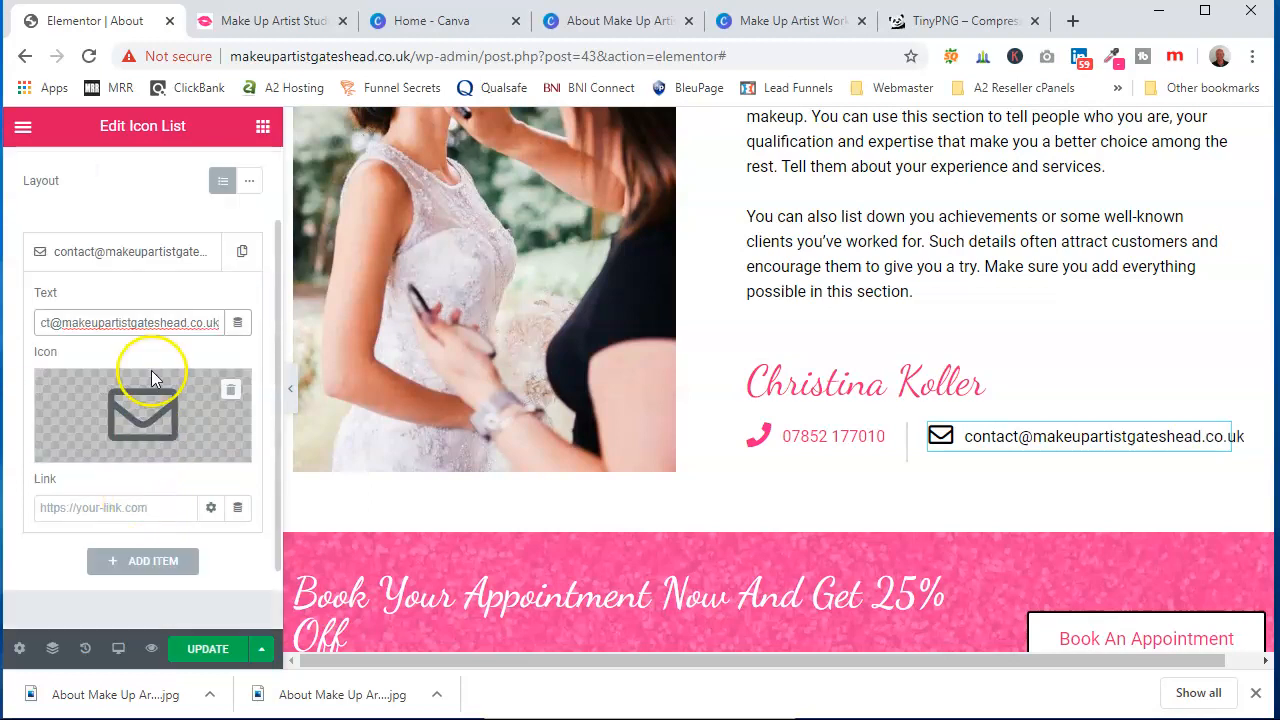
pyautogui.click(127, 507)
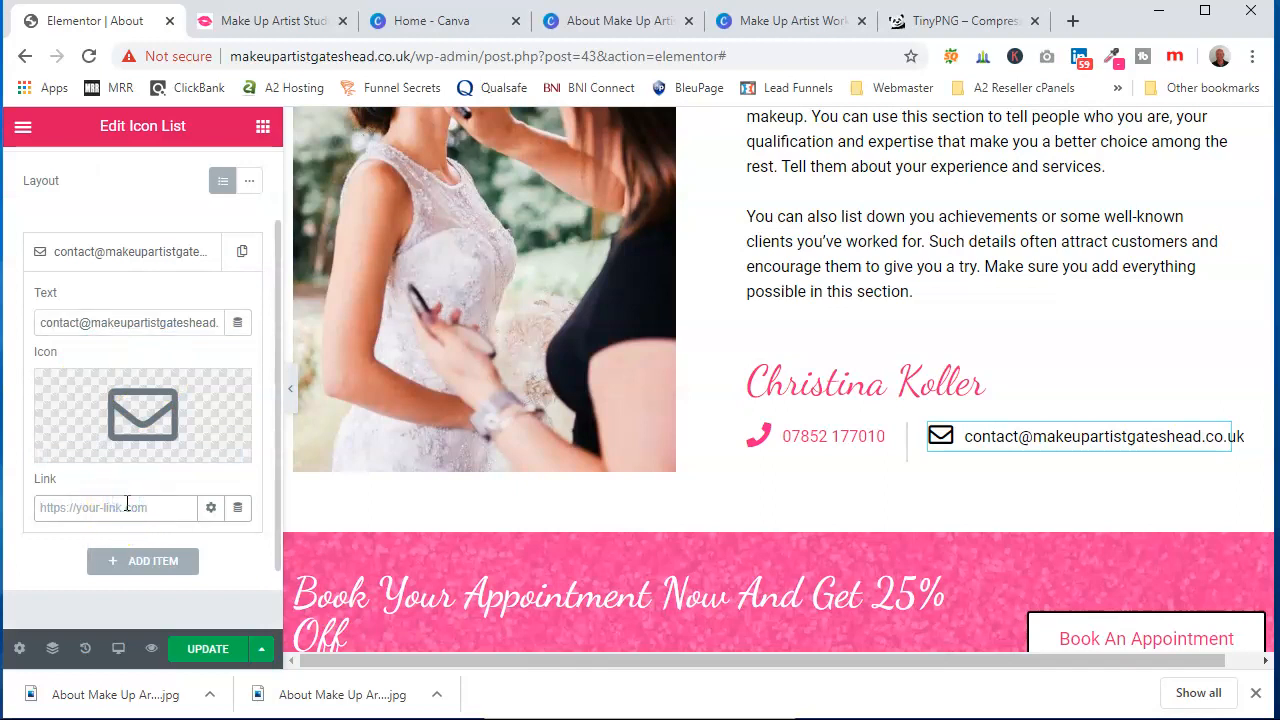
pyautogui.write('mailto:')
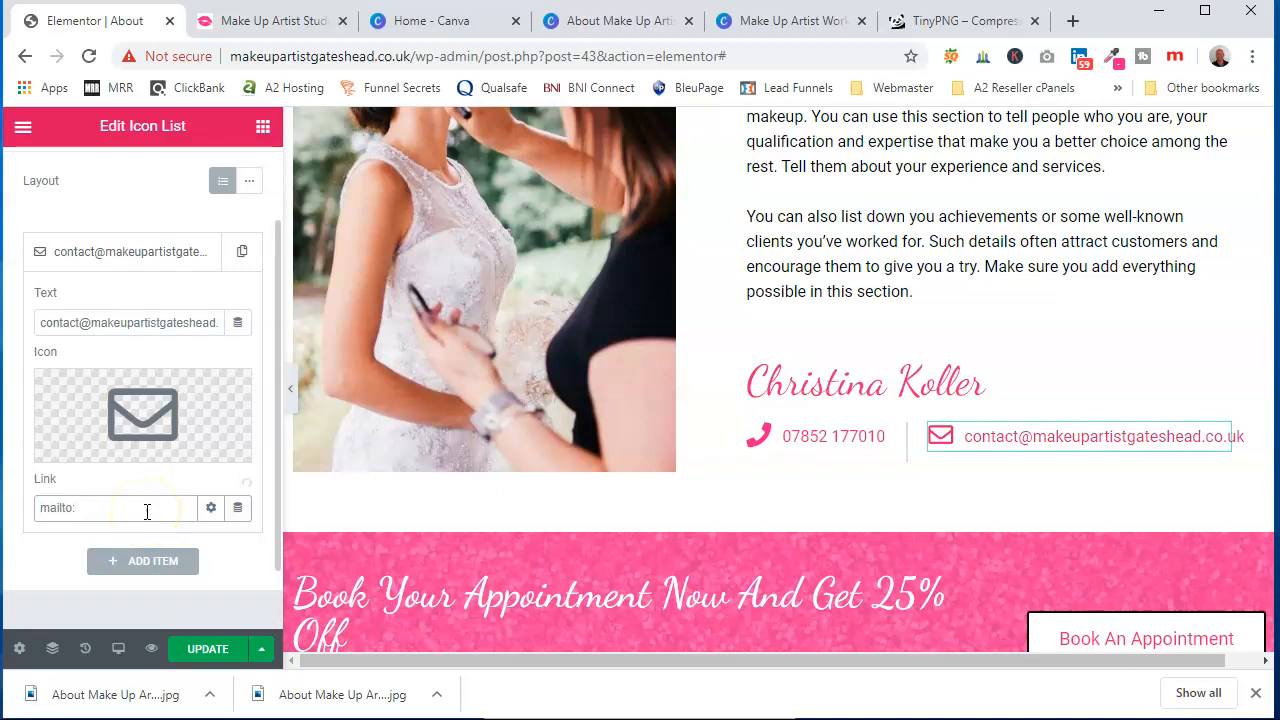
pyautogui.tripleClick(148, 322)
pyautogui.rightClick(148, 322)
pyautogui.click(188, 396)
pyautogui.rightClick(103, 507)
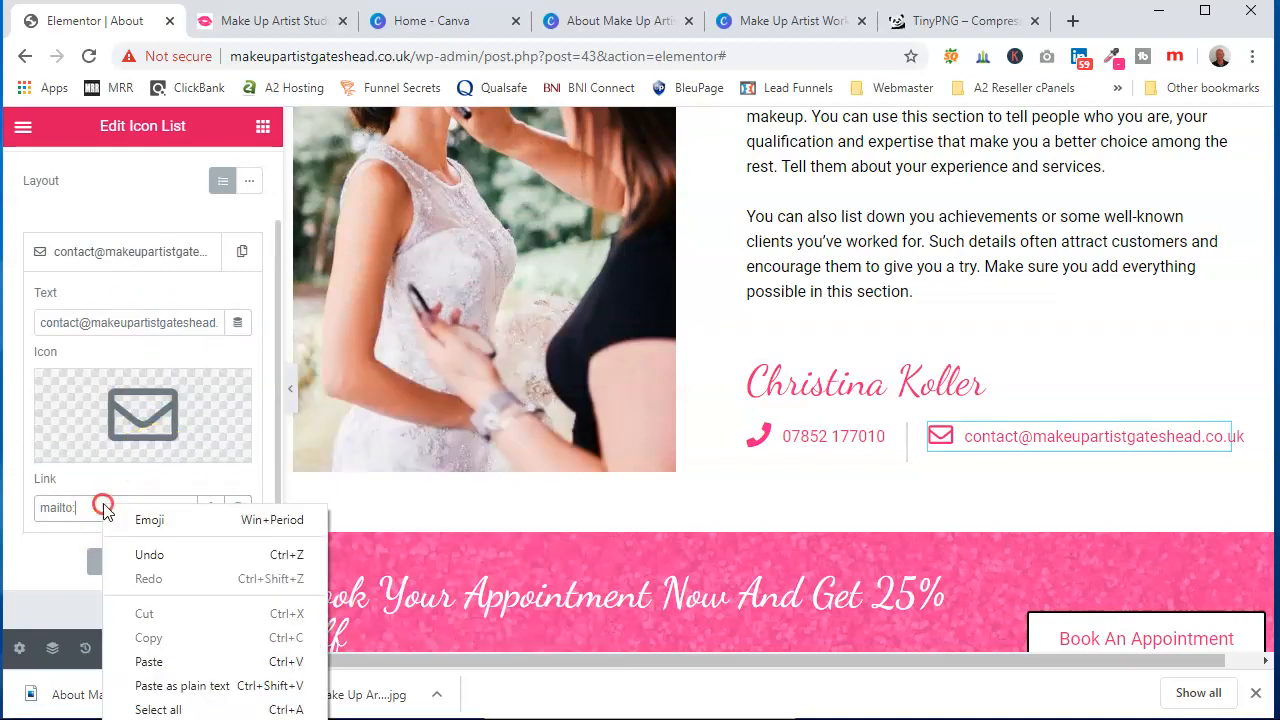
pyautogui.click(150, 661)
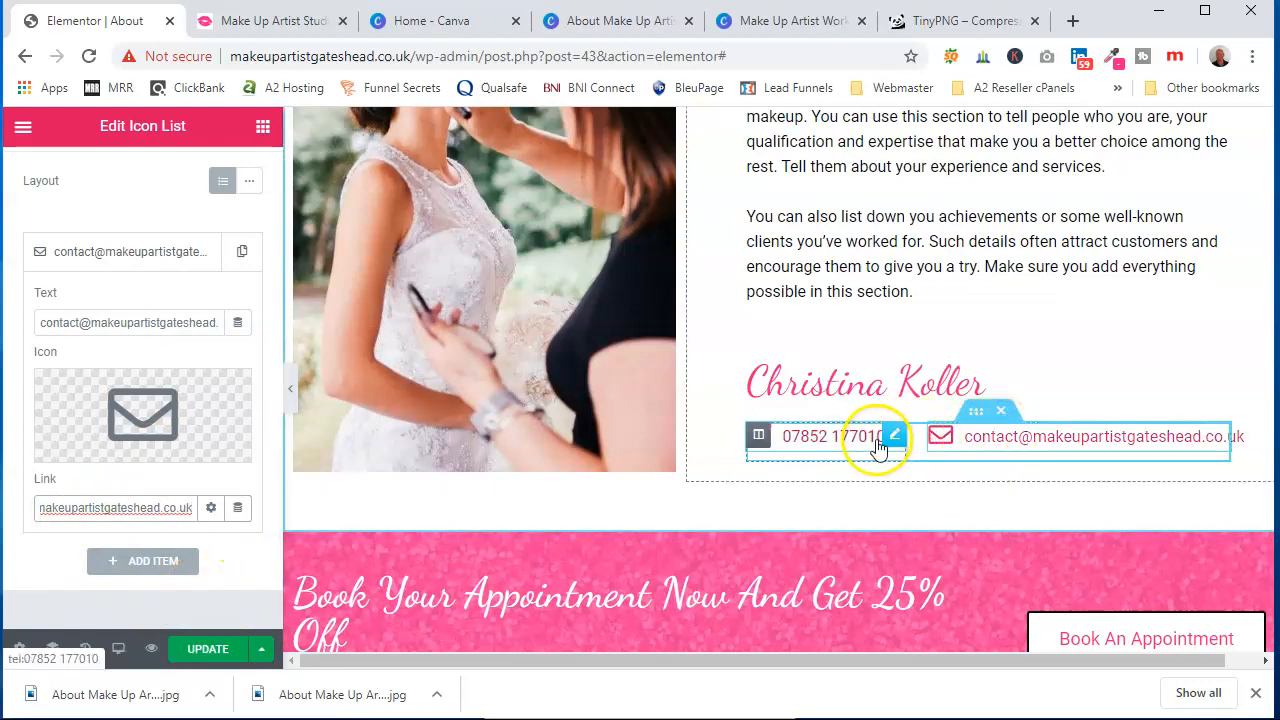
pyautogui.click(209, 651)
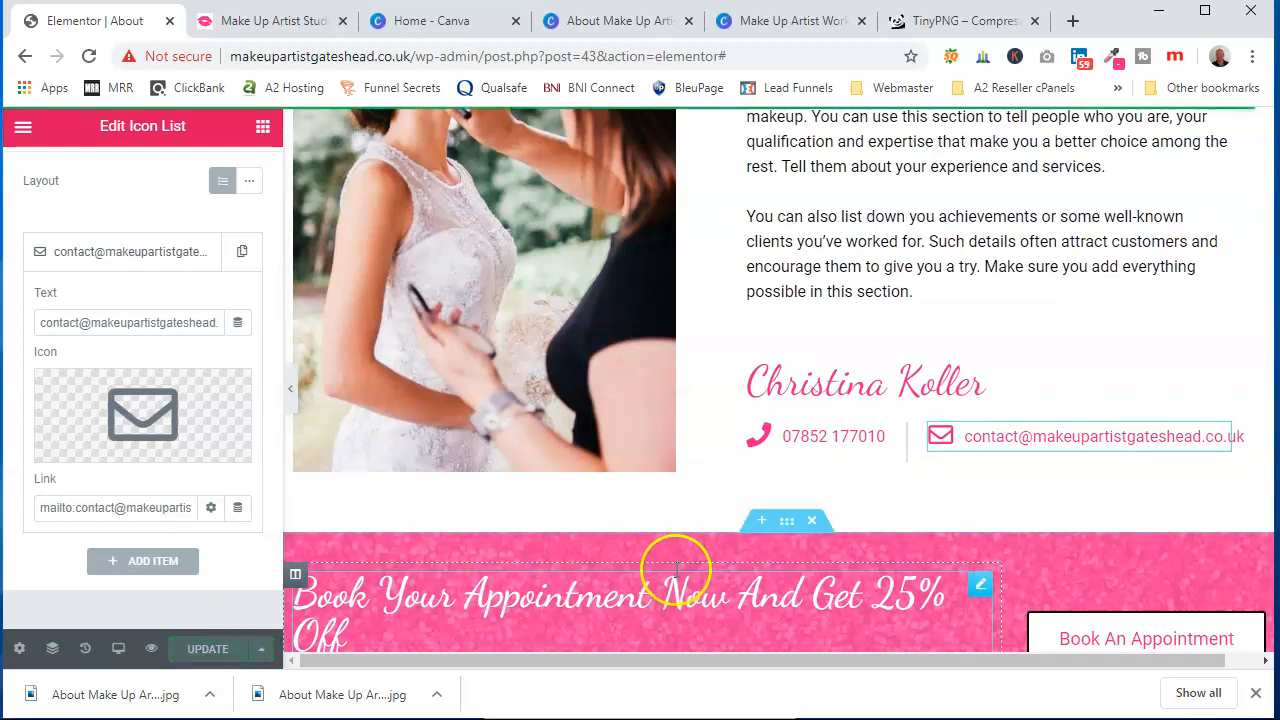
# Edit the banner subheading to read "Awesome Sale - 25% OFF On All Professional Make Up."
pyautogui.scroll(-2, 657, 557)
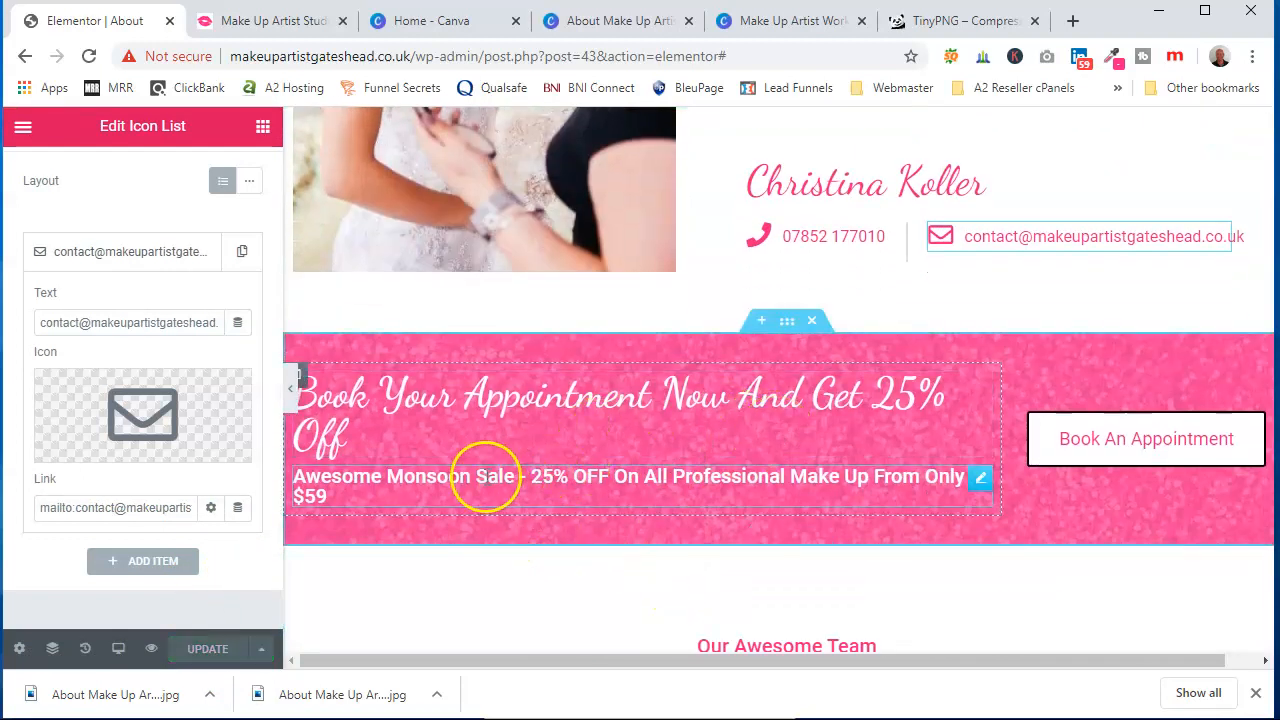
pyautogui.click(486, 477)
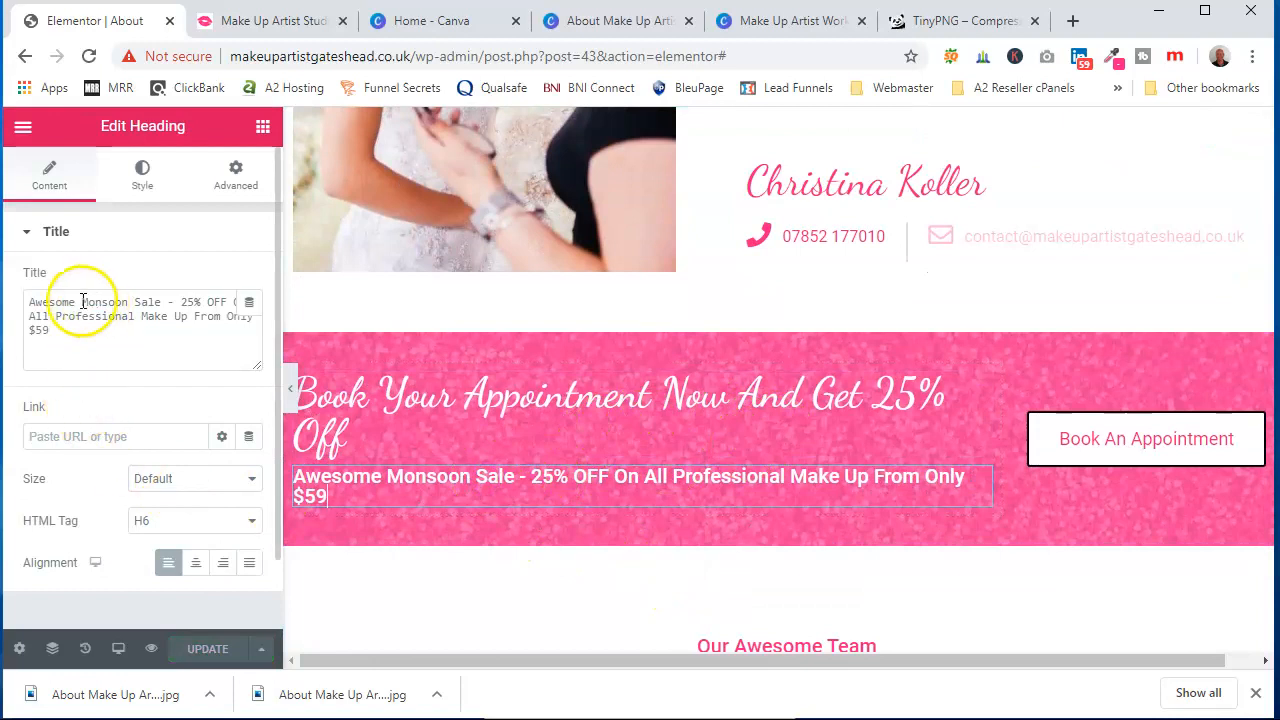
pyautogui.press('Delete')
pyautogui.press('Delete')
pyautogui.press('Delete')
pyautogui.press('Delete')
pyautogui.press('Delete')
pyautogui.press('Delete')
pyautogui.press('Delete')
pyautogui.press('Delete')
pyautogui.press('Delete')
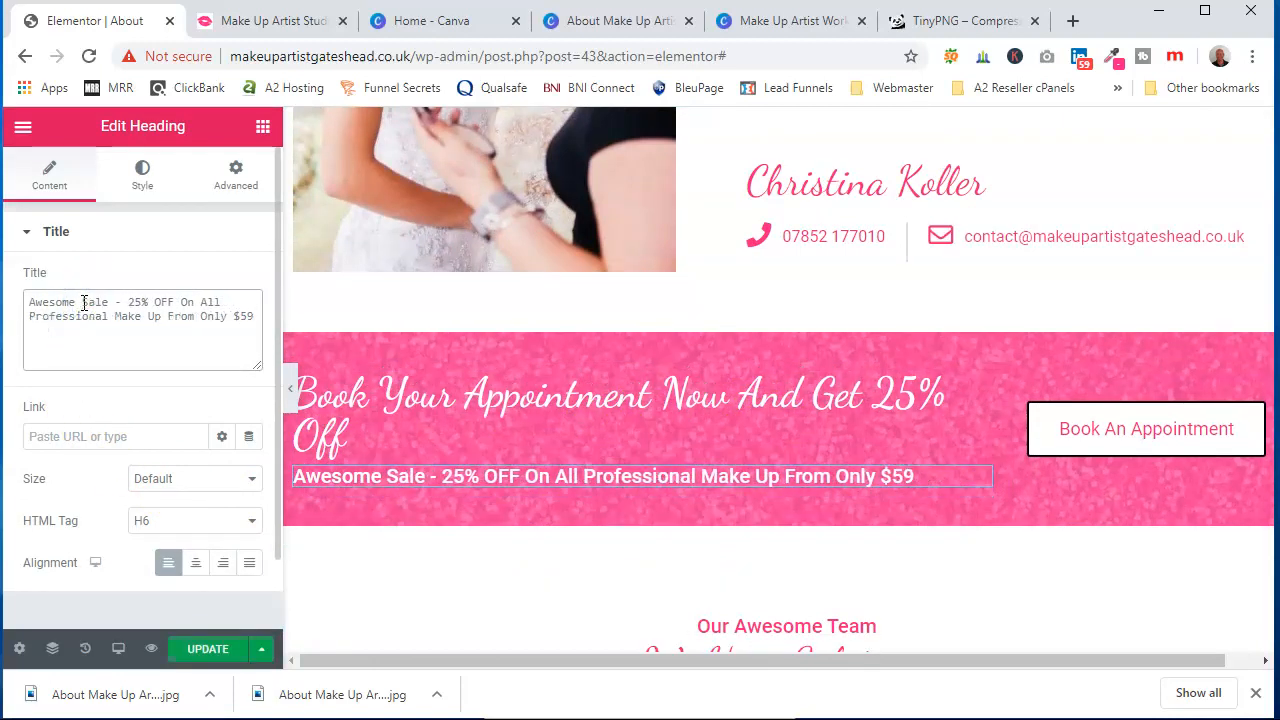
pyautogui.write('S')
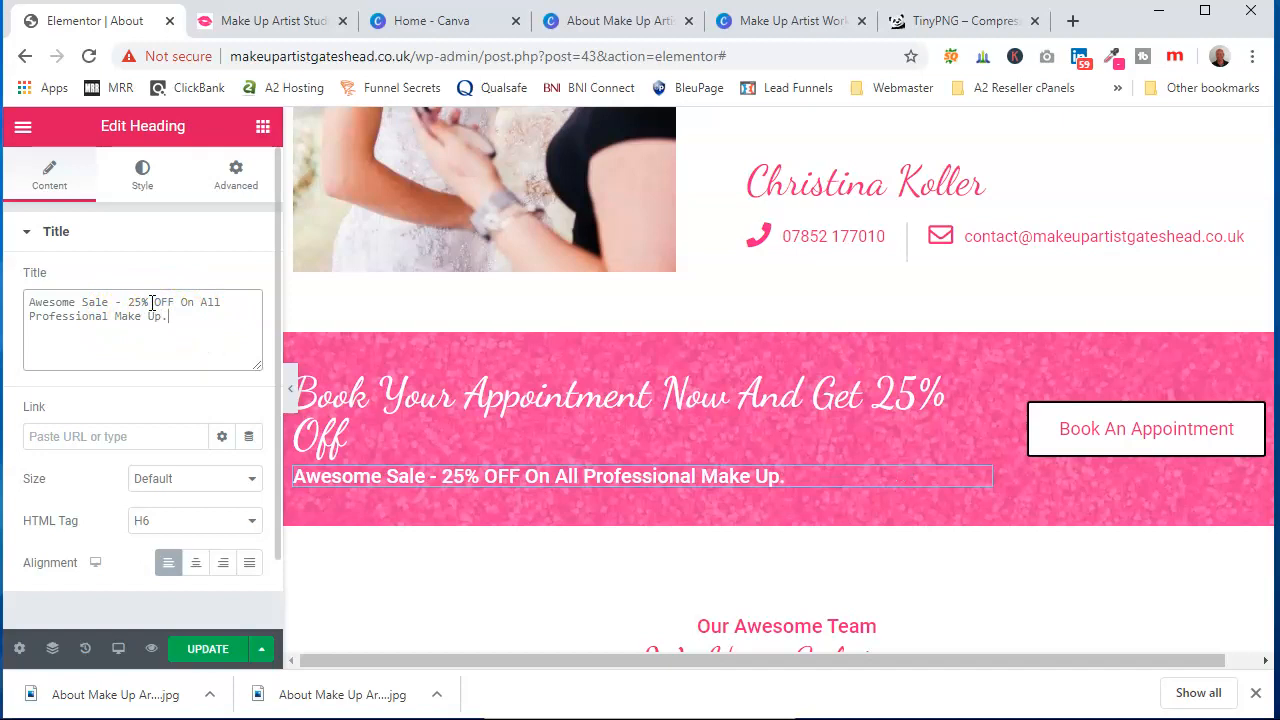
# Link the Book An Appointment button to the Contact page
pyautogui.click(1074, 429)
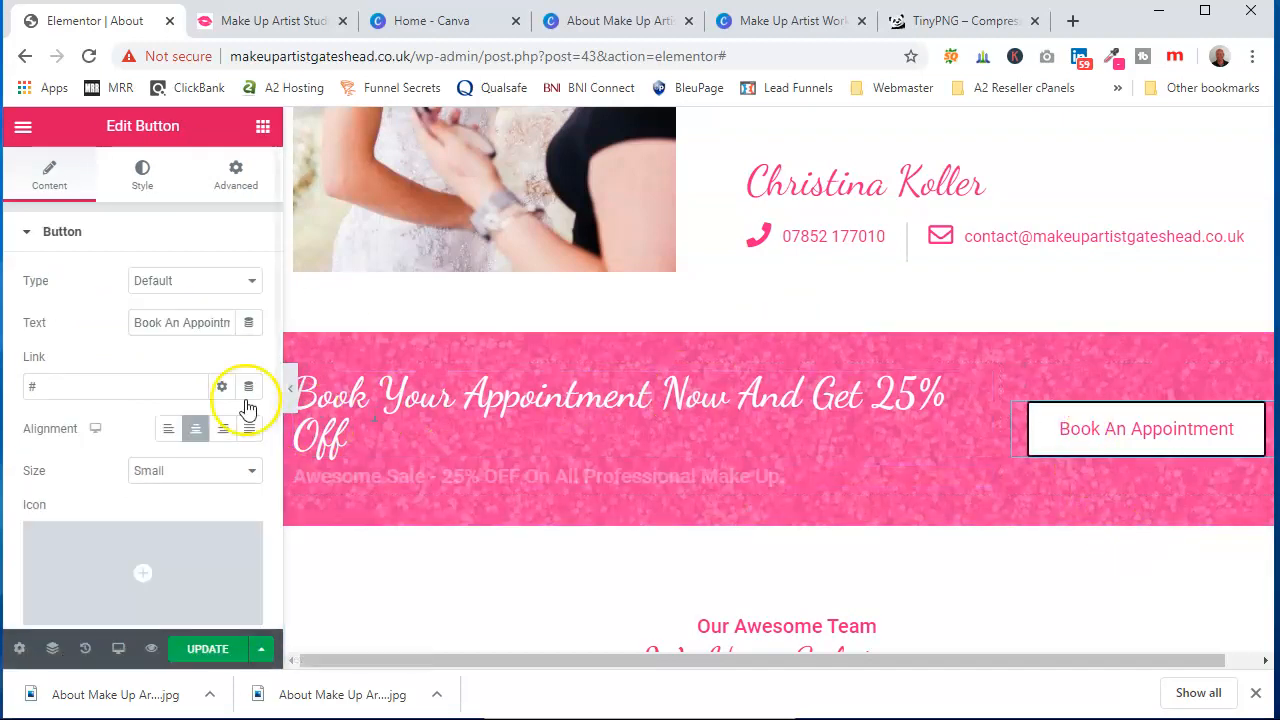
pyautogui.click(75, 392)
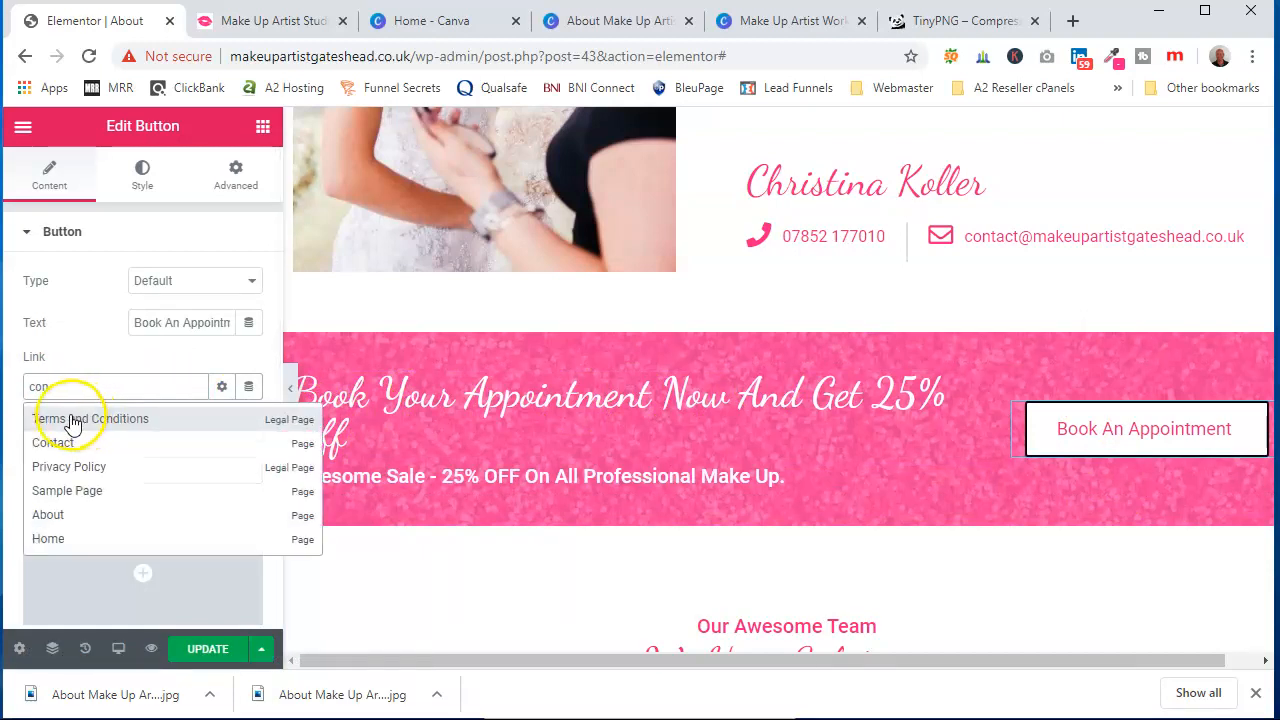
pyautogui.click(63, 443)
pyautogui.scroll(-5, 783, 506)
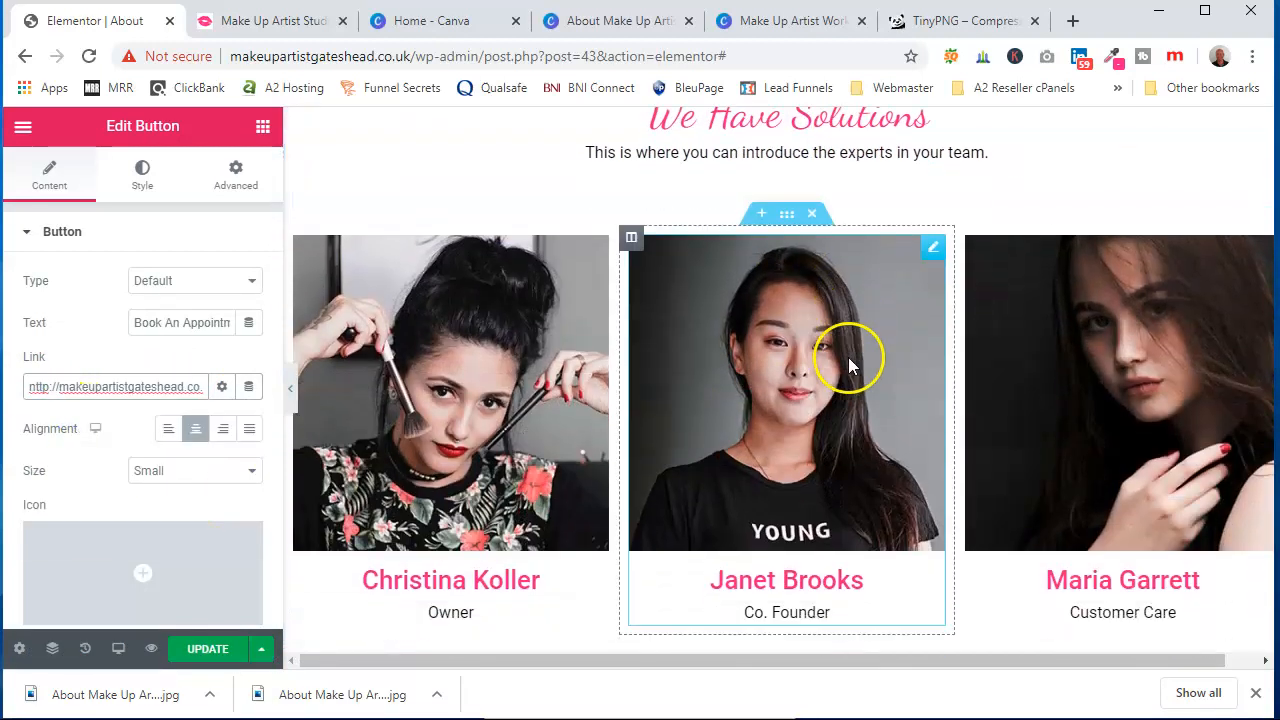
pyautogui.scroll(-2, 849, 365)
pyautogui.click(851, 422)
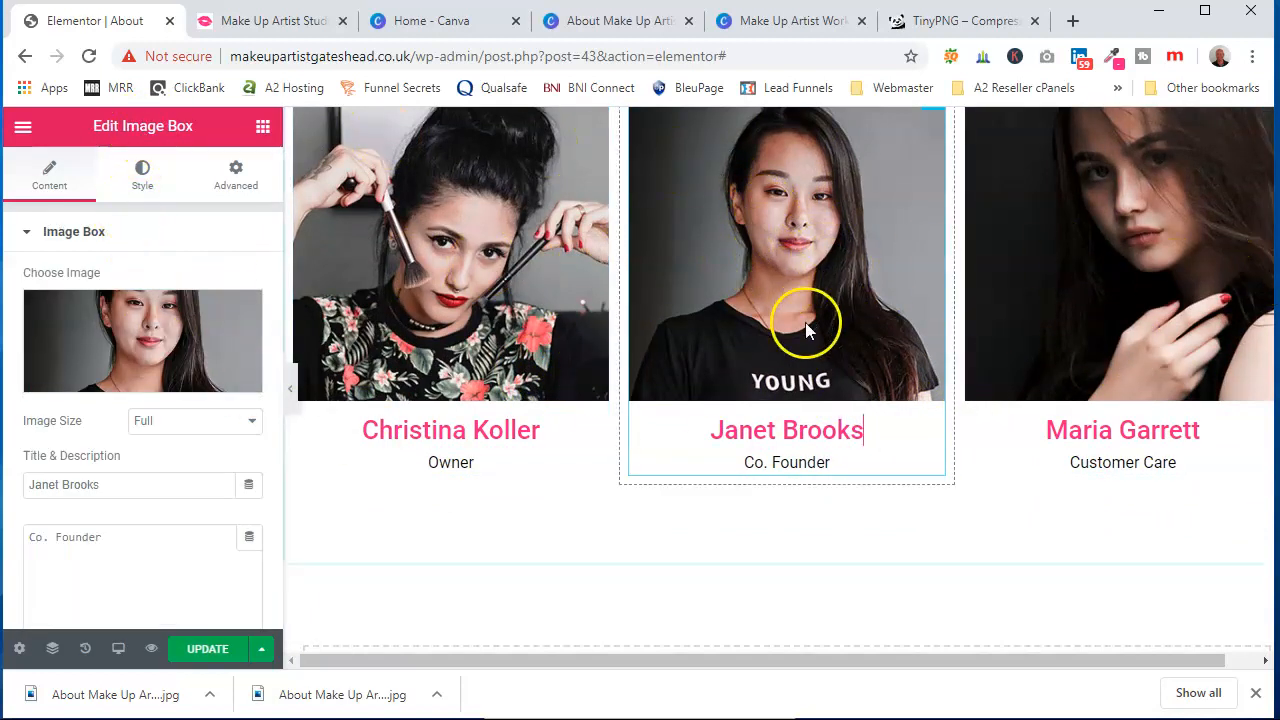
pyautogui.scroll(-2, 109, 384)
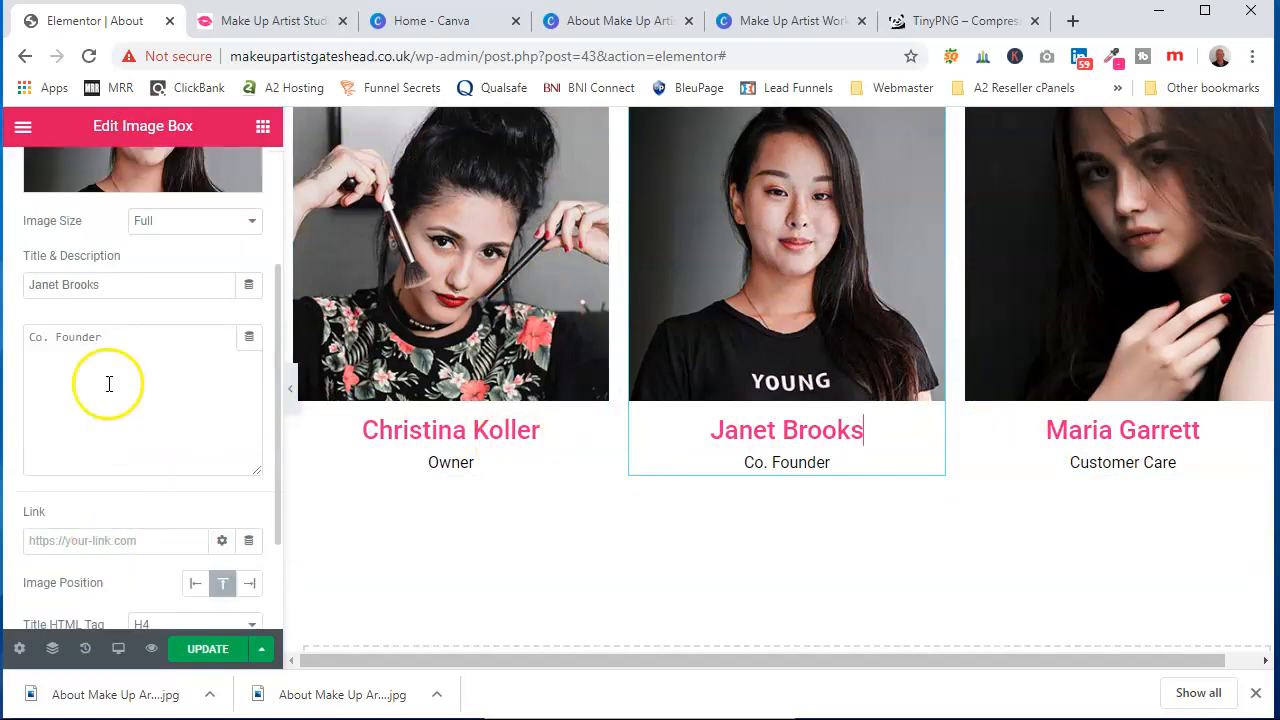
pyautogui.scroll(-4, 737, 516)
pyautogui.scroll(8, 743, 506)
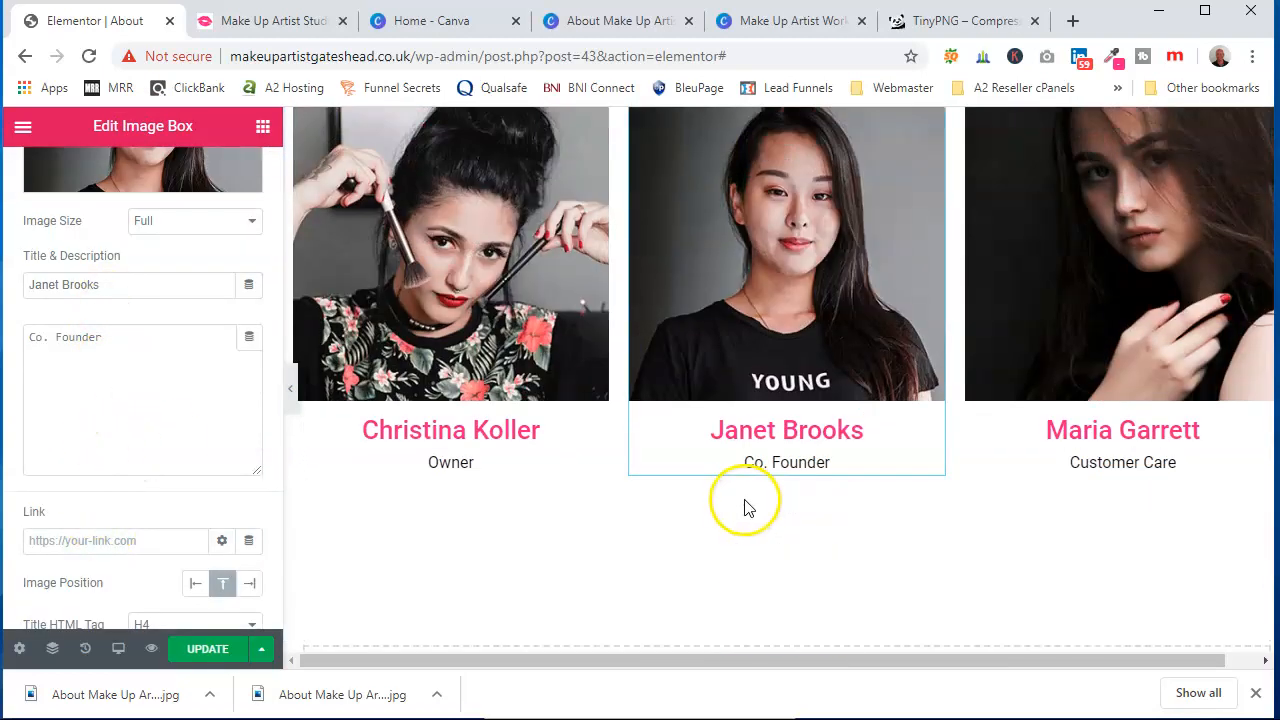
pyautogui.scroll(10, 747, 486)
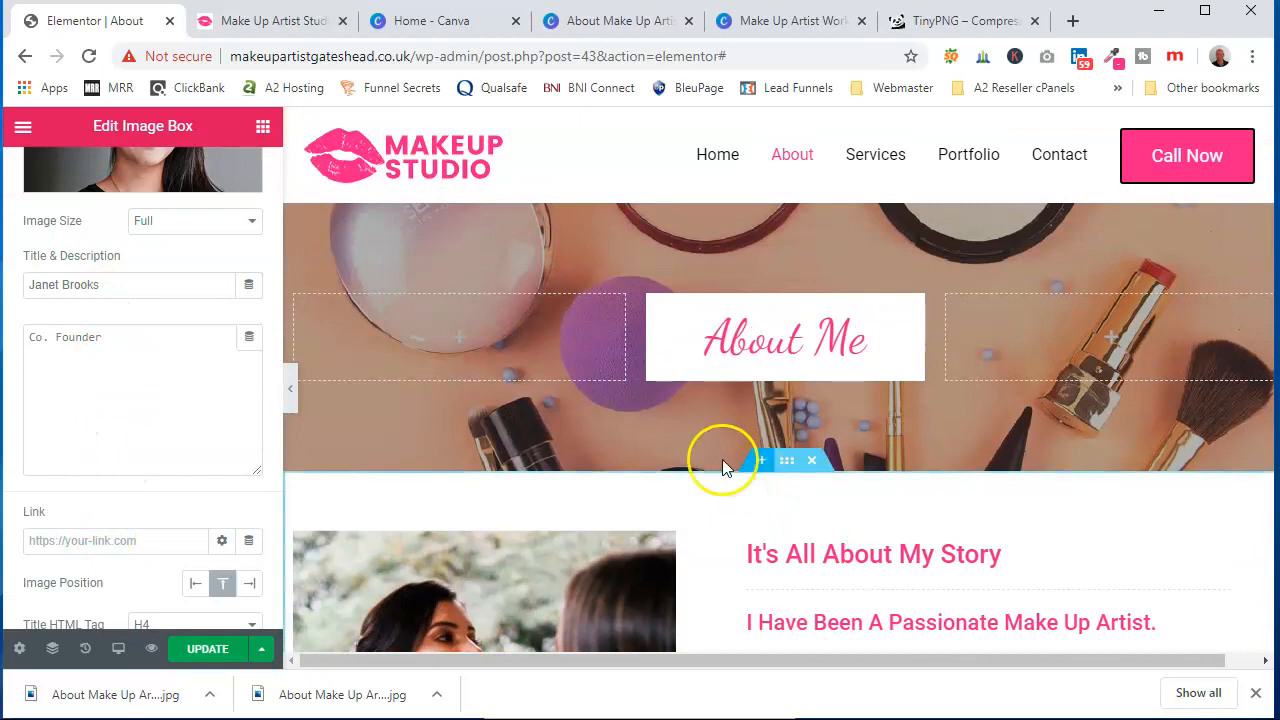
# Switch to the mobile preview and centre-align the It's All About My Story heading for mobile
pyautogui.click(118, 652)
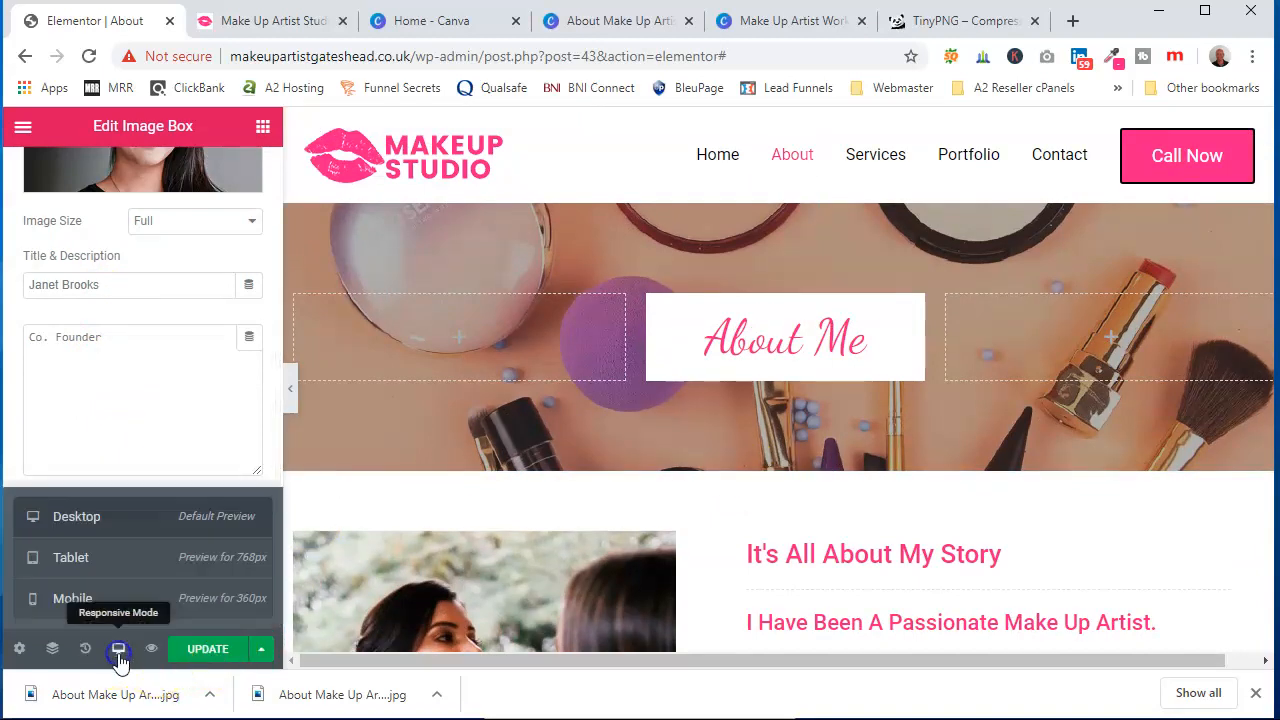
pyautogui.click(72, 598)
pyautogui.moveTo(941, 515); pyautogui.dragTo(945, 219)
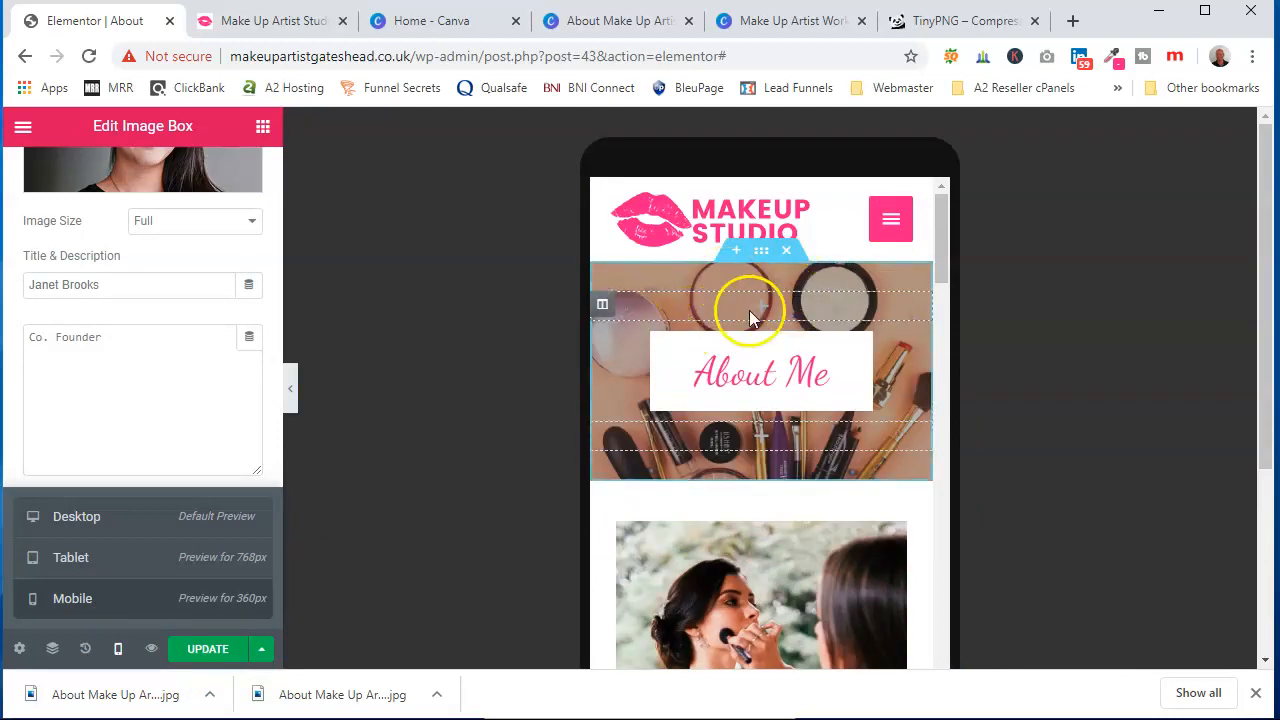
pyautogui.scroll(-5, 765, 400)
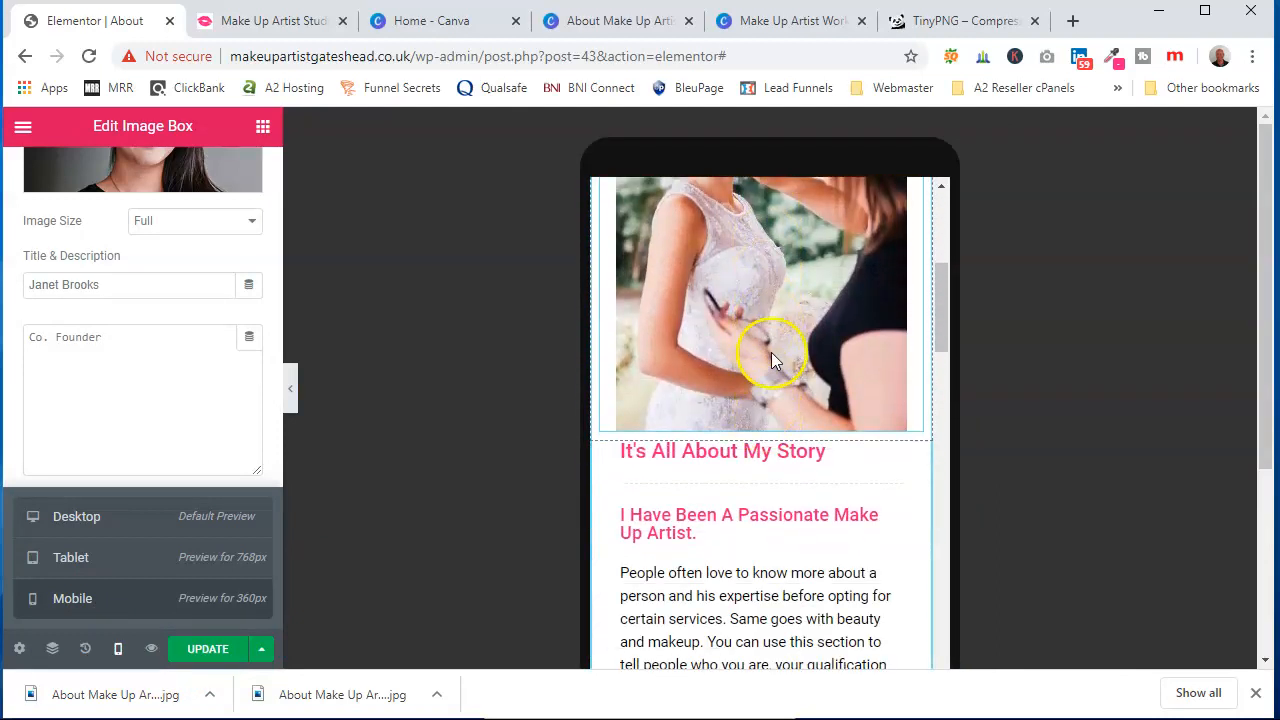
pyautogui.scroll(-5, 765, 420)
pyautogui.scroll(5, 755, 470)
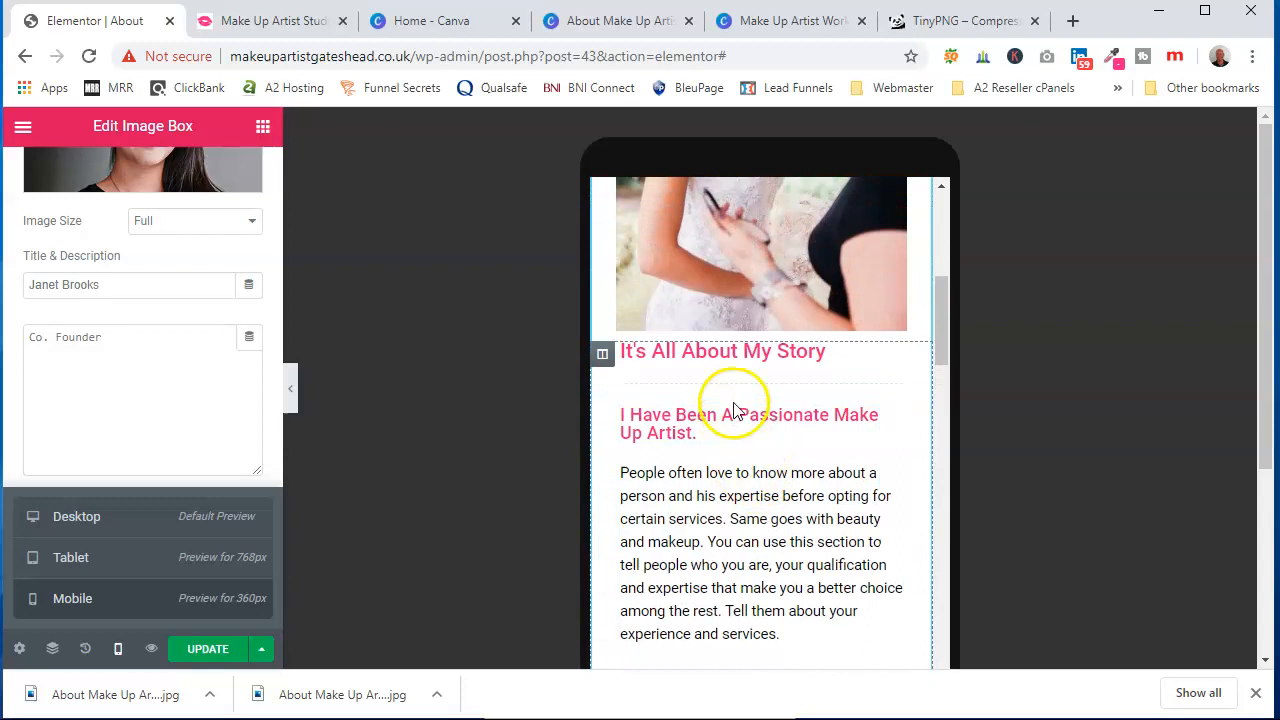
pyautogui.click(729, 352)
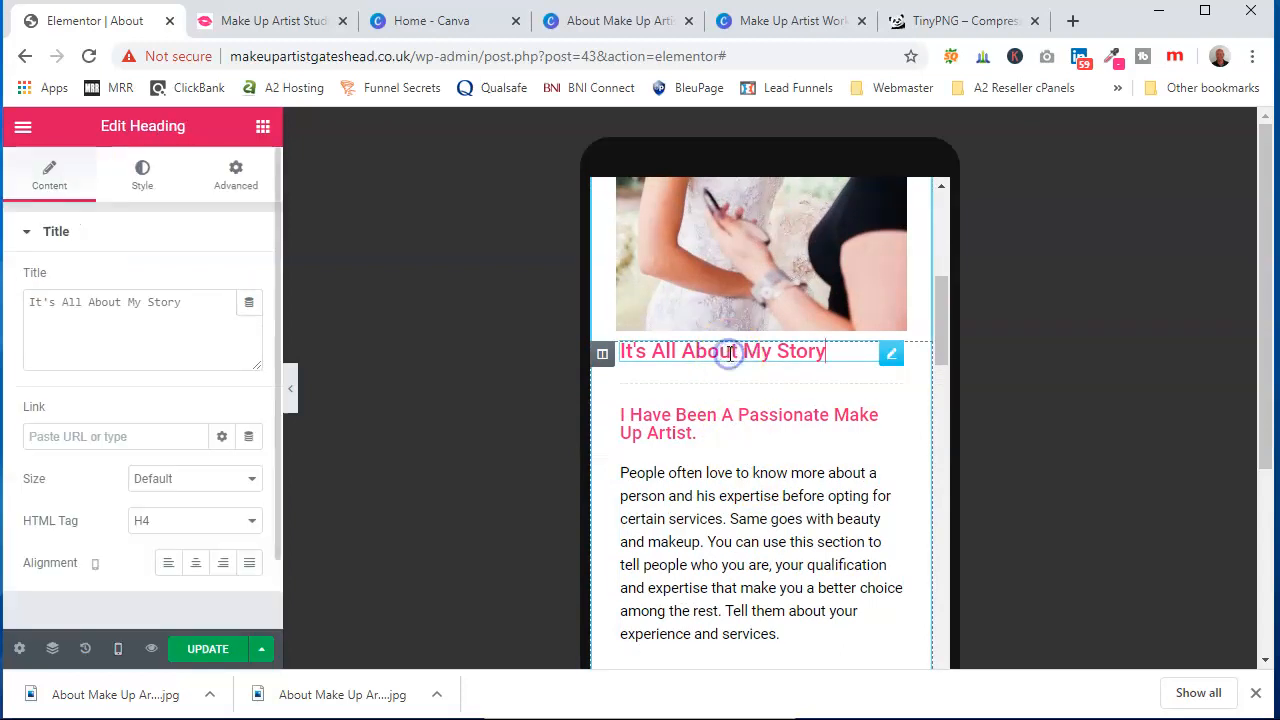
pyautogui.click(195, 566)
# Centre-align the I Have Been A Passionate Make Up Artist heading and the paragraph text for mobile
pyautogui.click(651, 430)
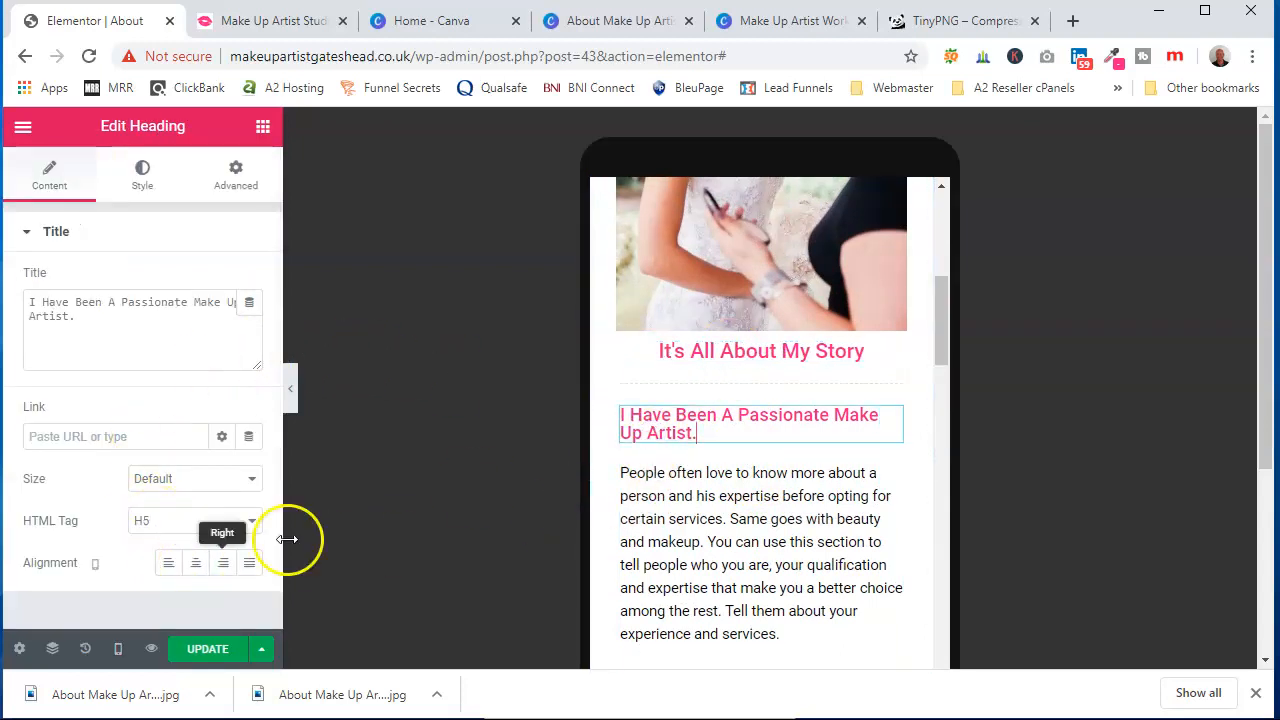
pyautogui.click(195, 566)
pyautogui.click(654, 540)
pyautogui.click(138, 176)
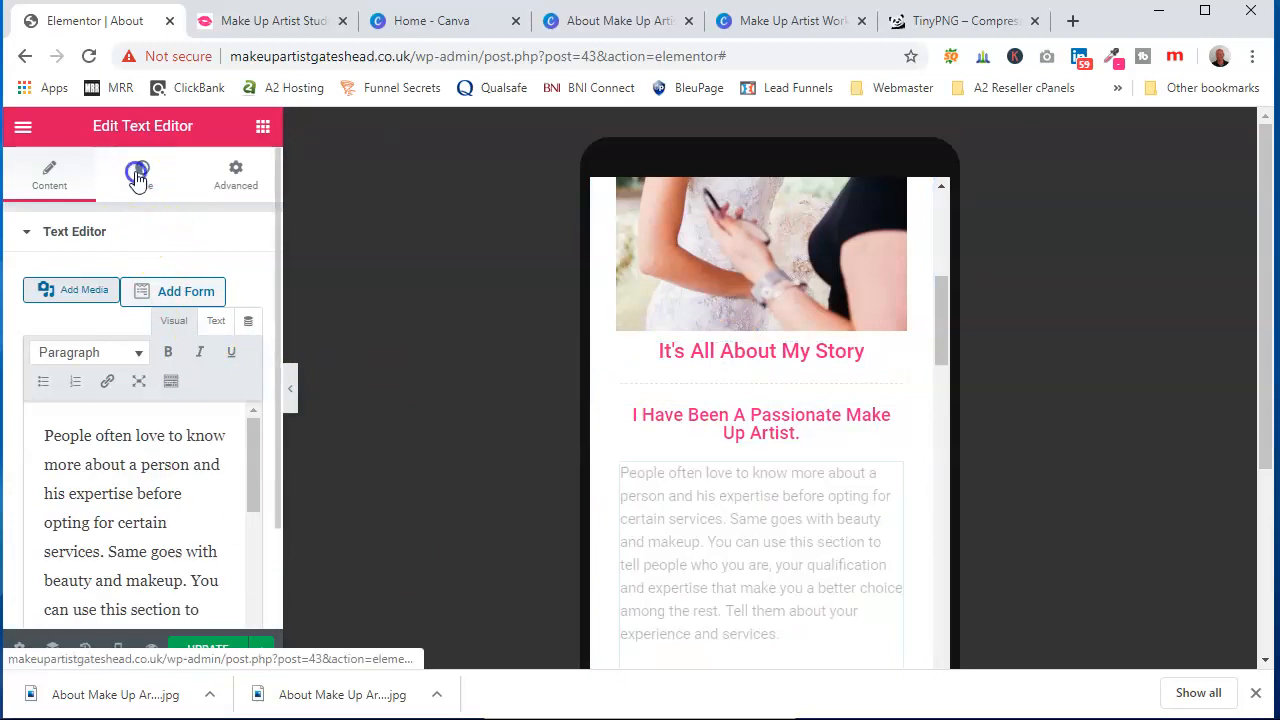
pyautogui.click(196, 280)
pyautogui.scroll(-4, 657, 509)
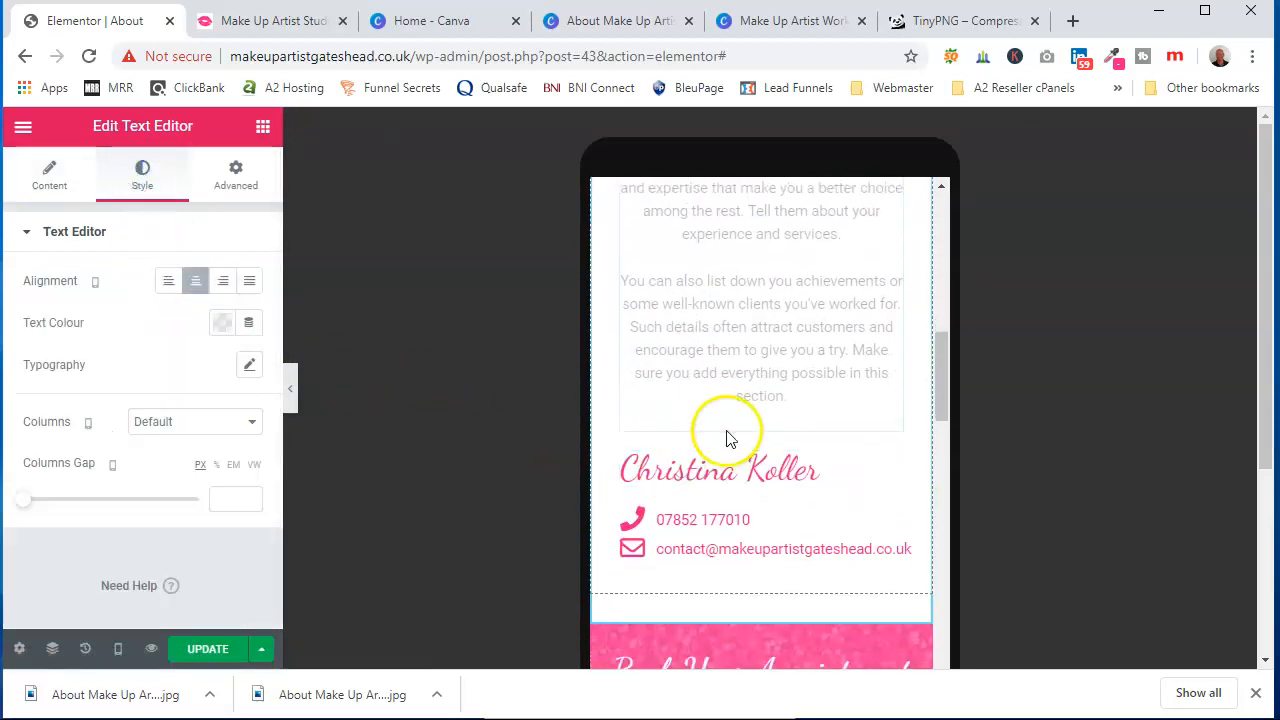
pyautogui.click(746, 476)
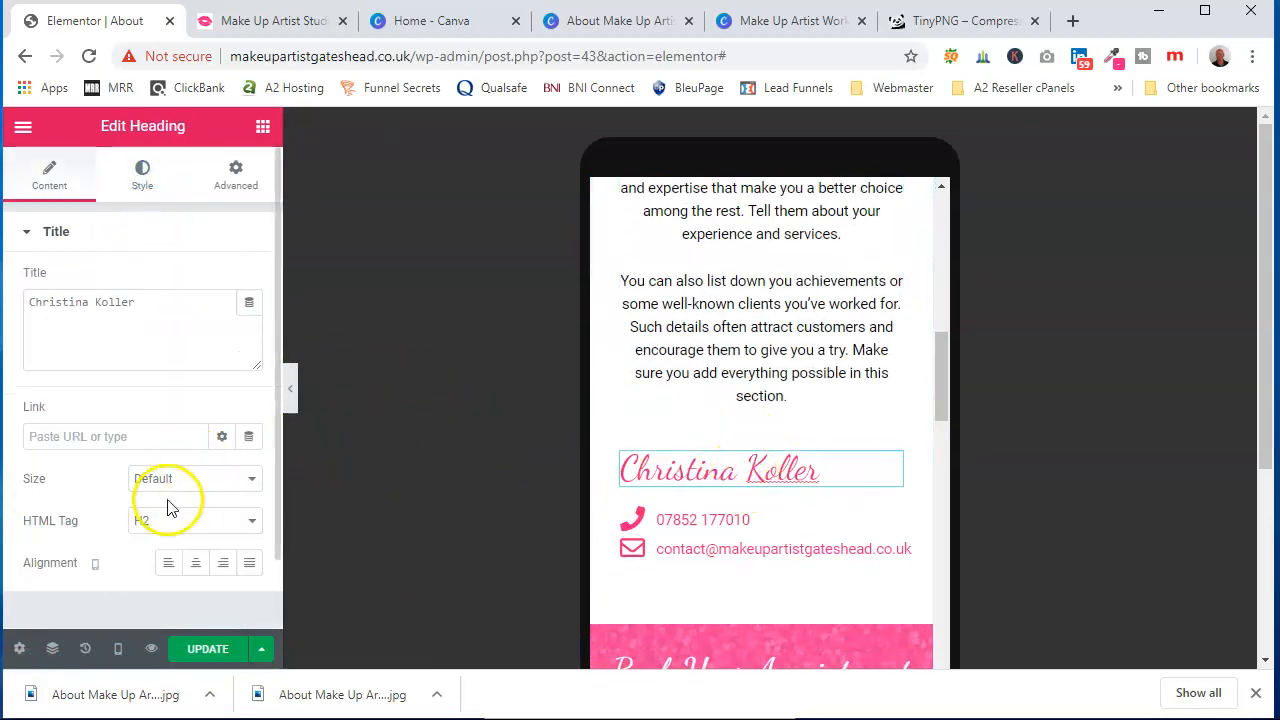
pyautogui.click(196, 563)
# Select the inner section holding the contact details and then its phone icon list
pyautogui.moveTo(786, 529); pyautogui.dragTo(777, 517)
pyautogui.rightClick(750, 503)
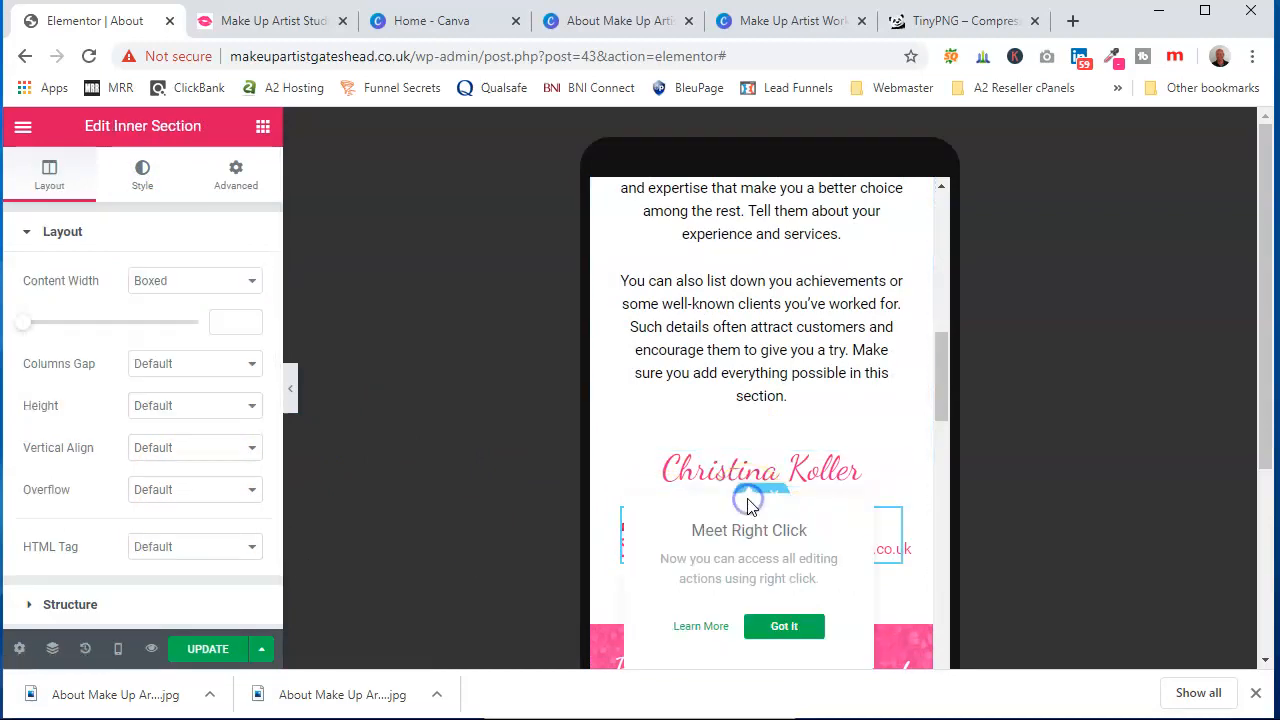
pyautogui.click(784, 626)
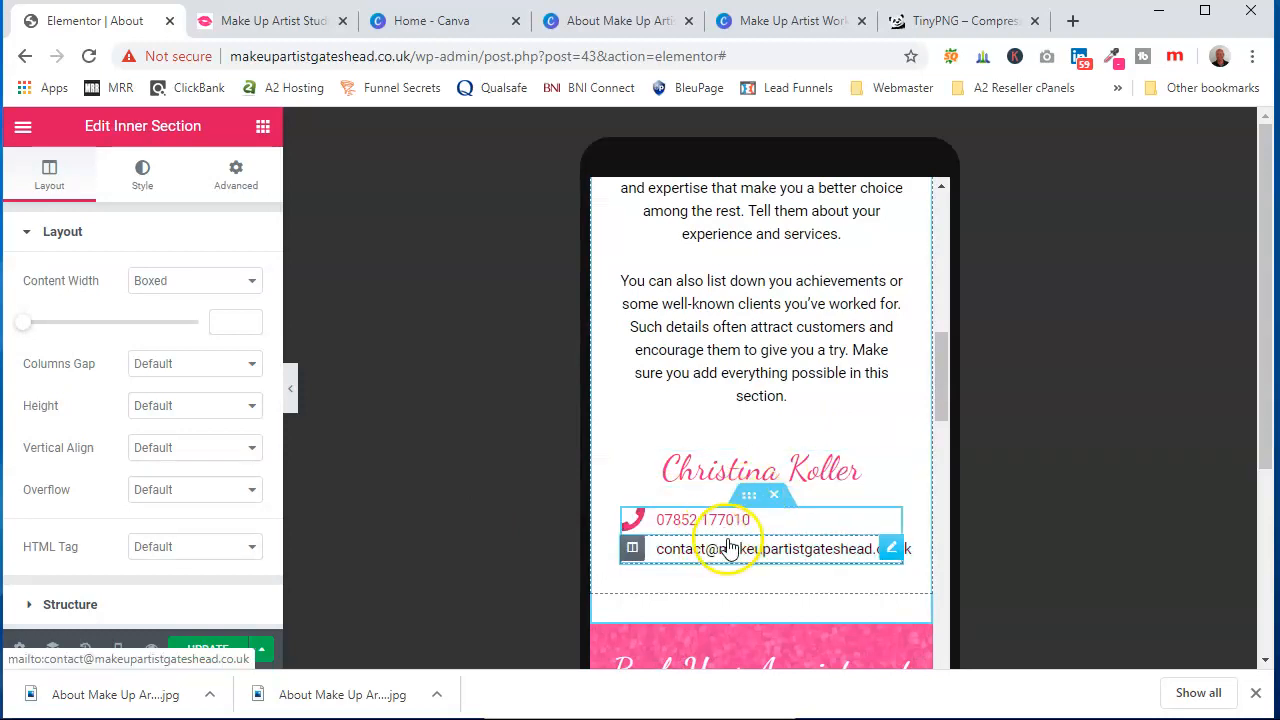
pyautogui.click(142, 178)
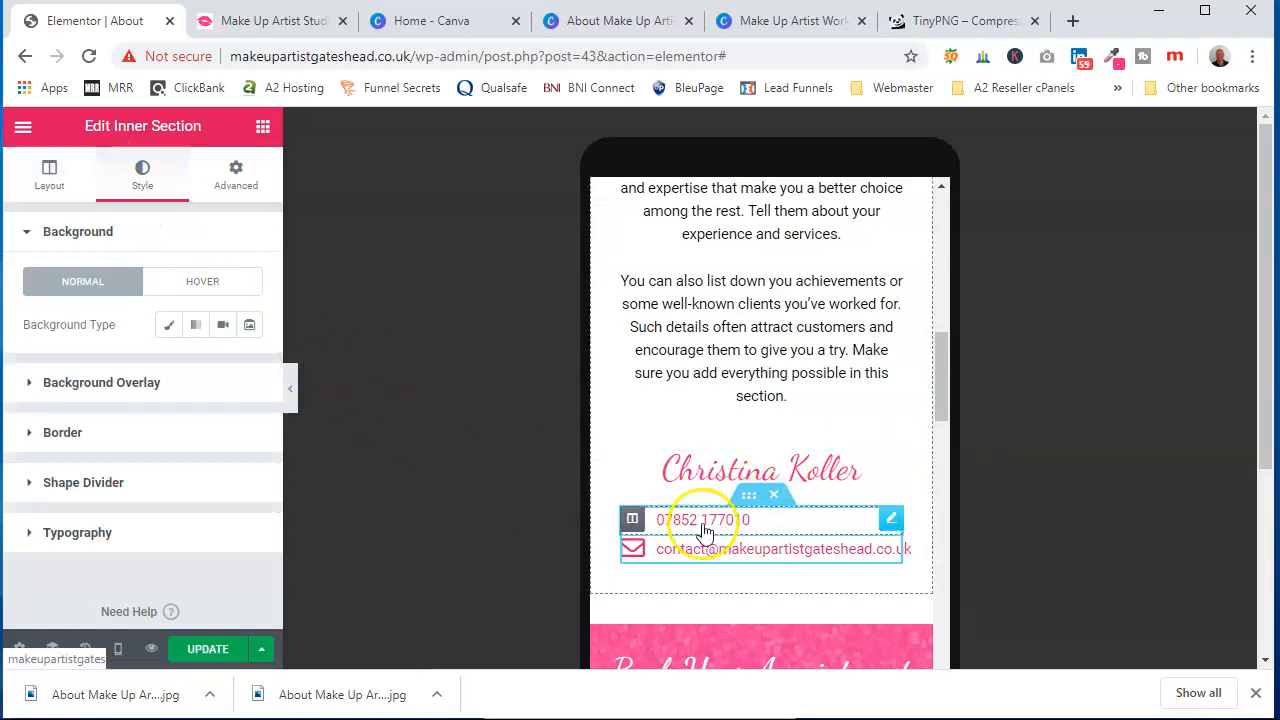
pyautogui.click(712, 522)
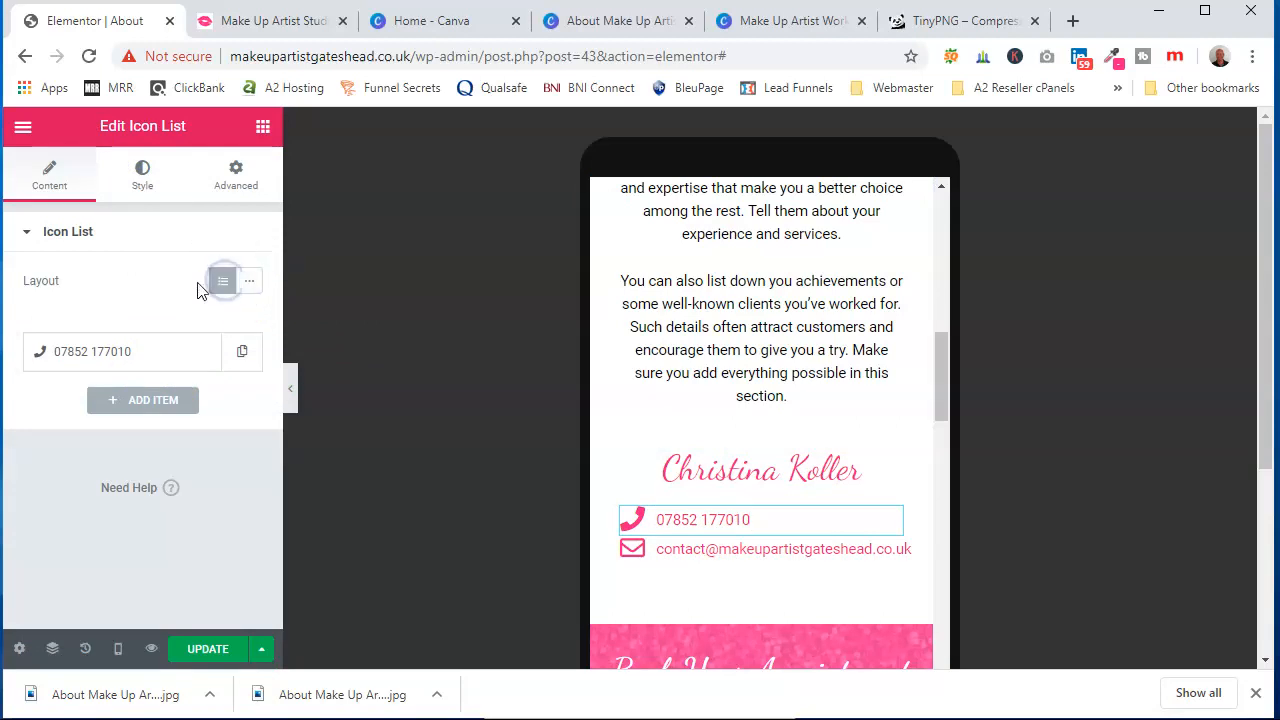
# Scroll through the mobile preview to review the page layout
pyautogui.scroll(-2, 757, 566)
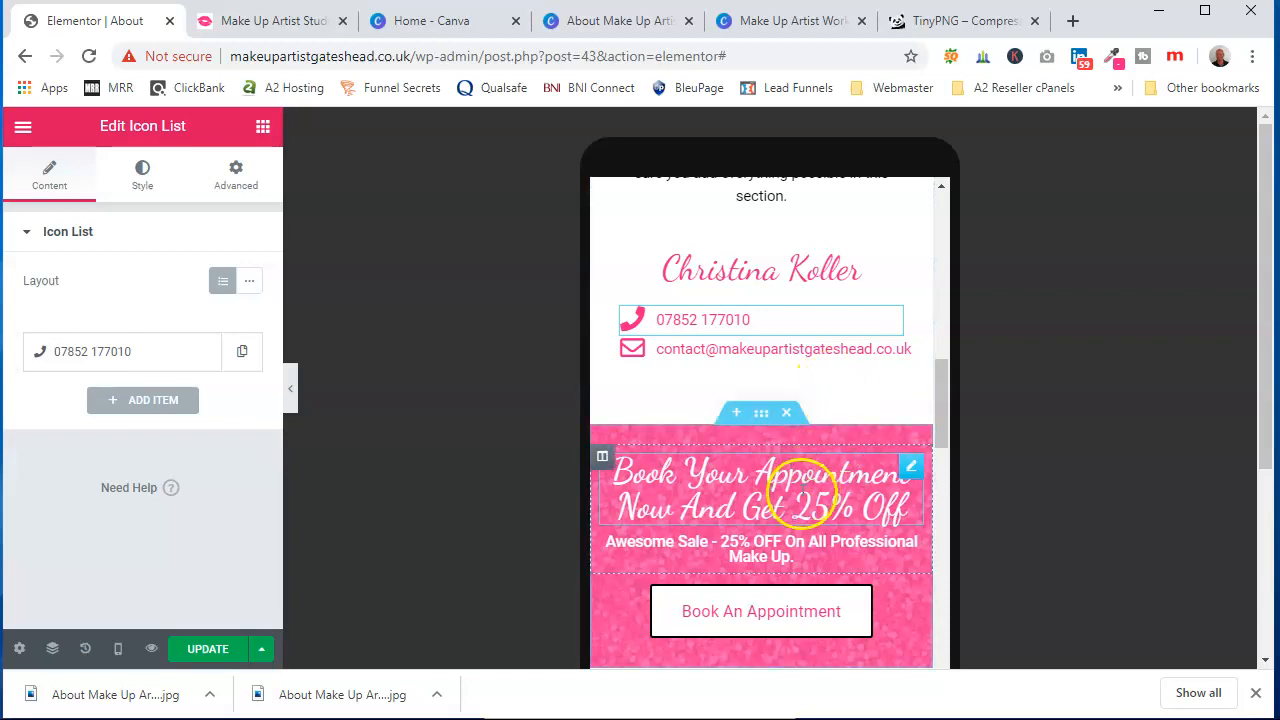
pyautogui.scroll(-1, 800, 490)
pyautogui.scroll(-3, 757, 591)
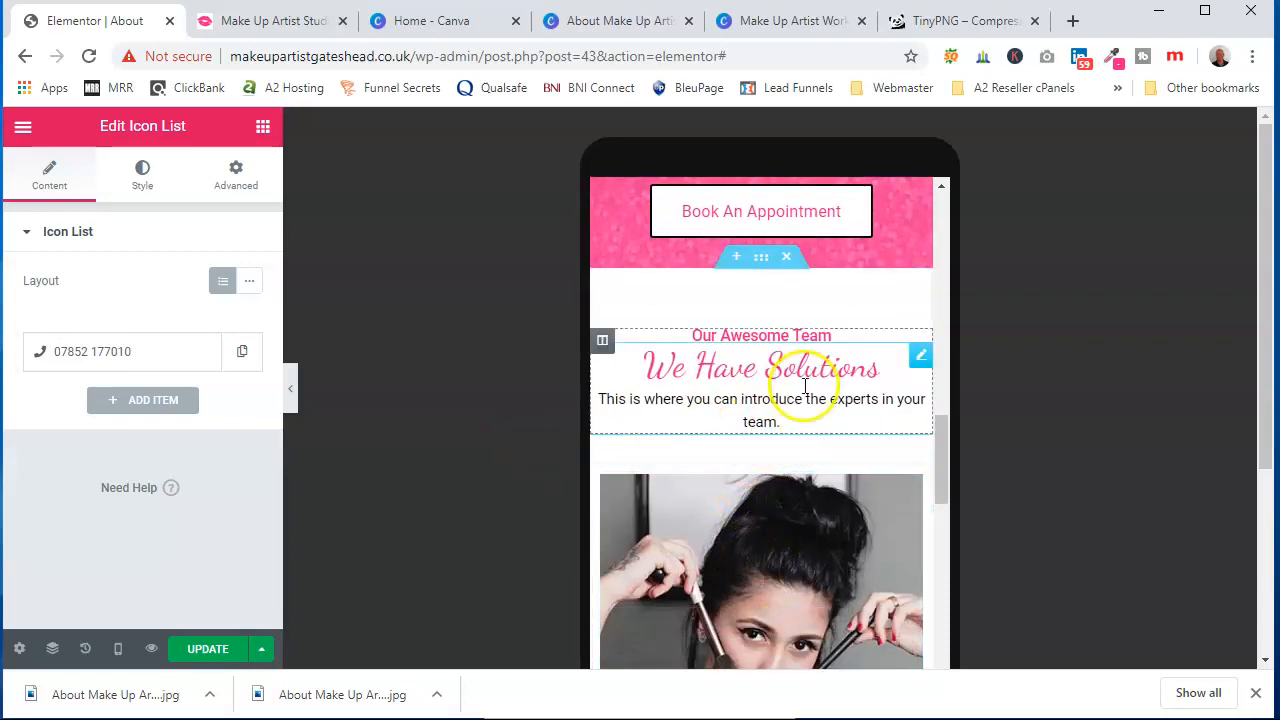
pyautogui.scroll(-3, 805, 385)
pyautogui.scroll(3, 808, 551)
pyautogui.scroll(-8, 803, 391)
pyautogui.scroll(3, 803, 563)
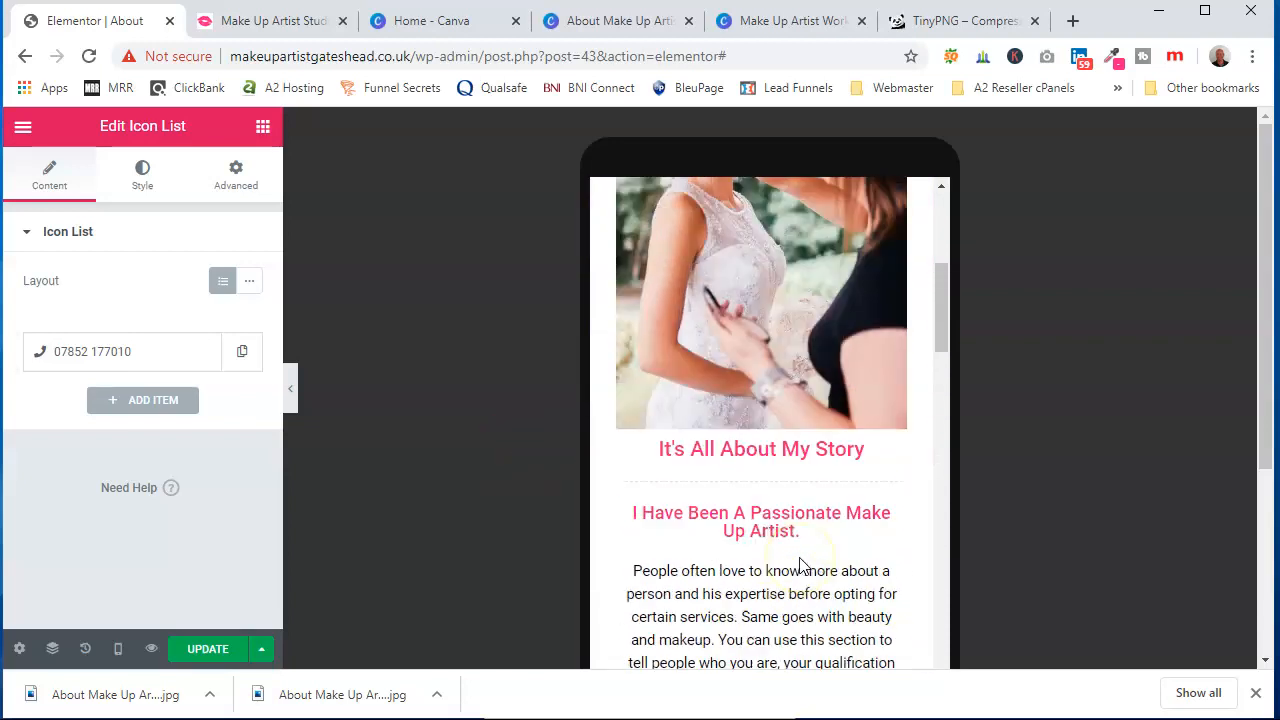
# Preview the About page layout in tablet view and then switch back to desktop view
pyautogui.scroll(10, 800, 565)
pyautogui.click(118, 648)
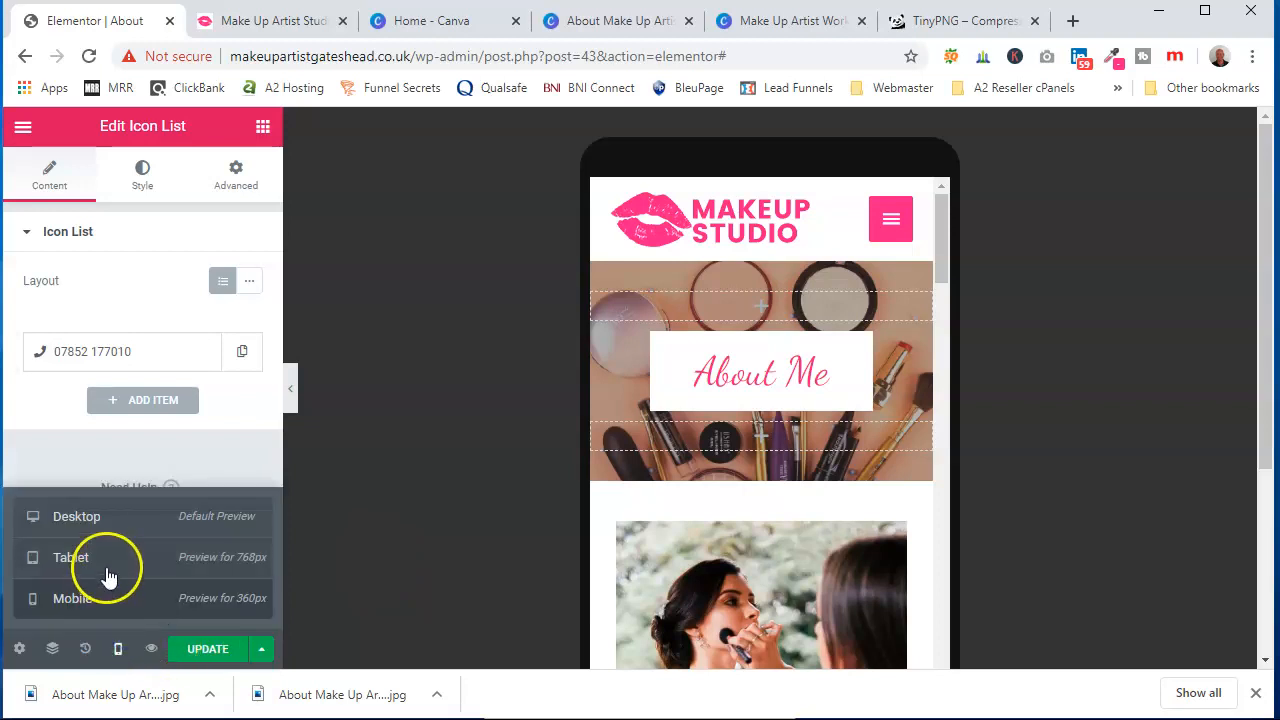
pyautogui.click(70, 557)
pyautogui.scroll(-3, 749, 426)
pyautogui.scroll(3, 731, 468)
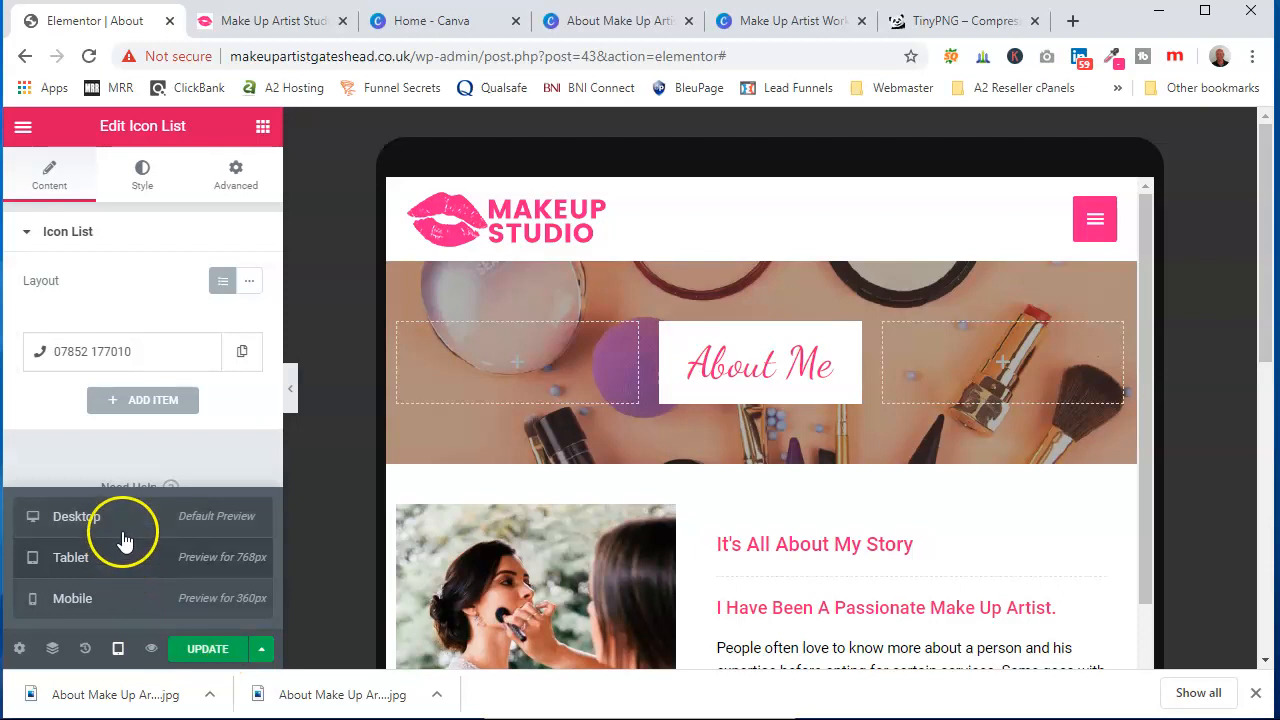
pyautogui.click(121, 533)
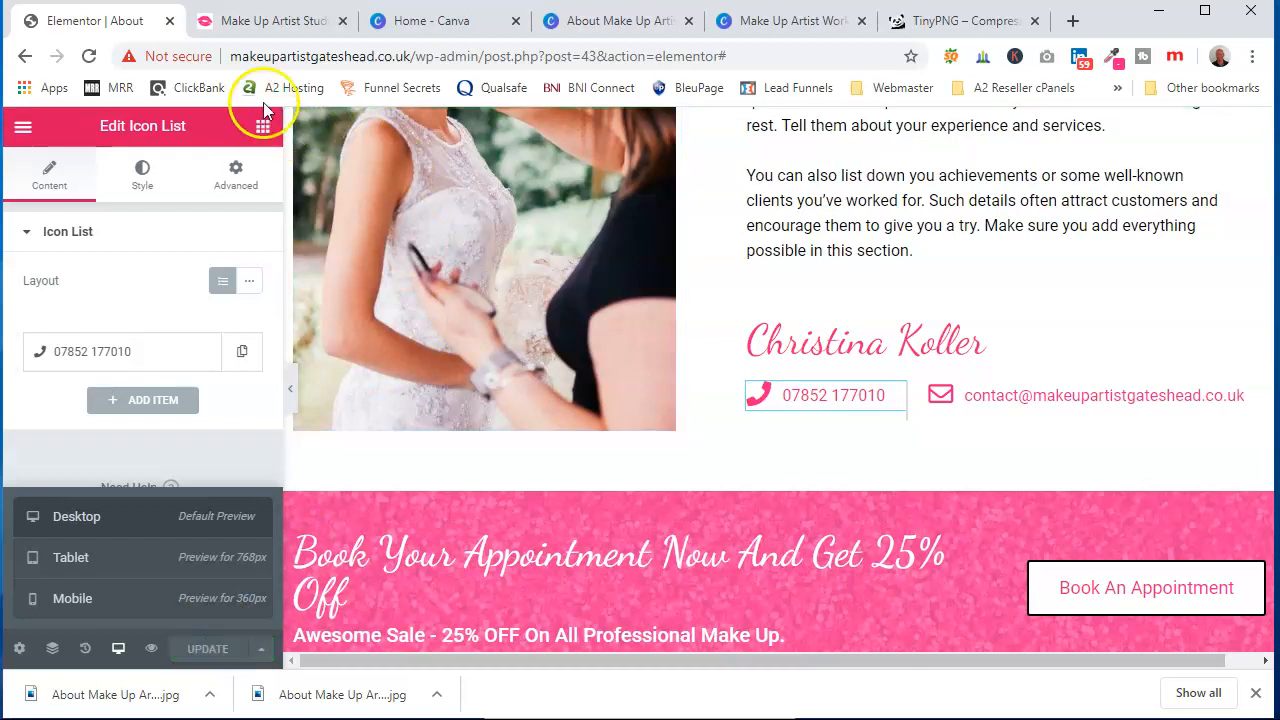
# Open the live site's About page, scroll through it to review the sections, and return to the Elementor editor
pyautogui.click(268, 22)
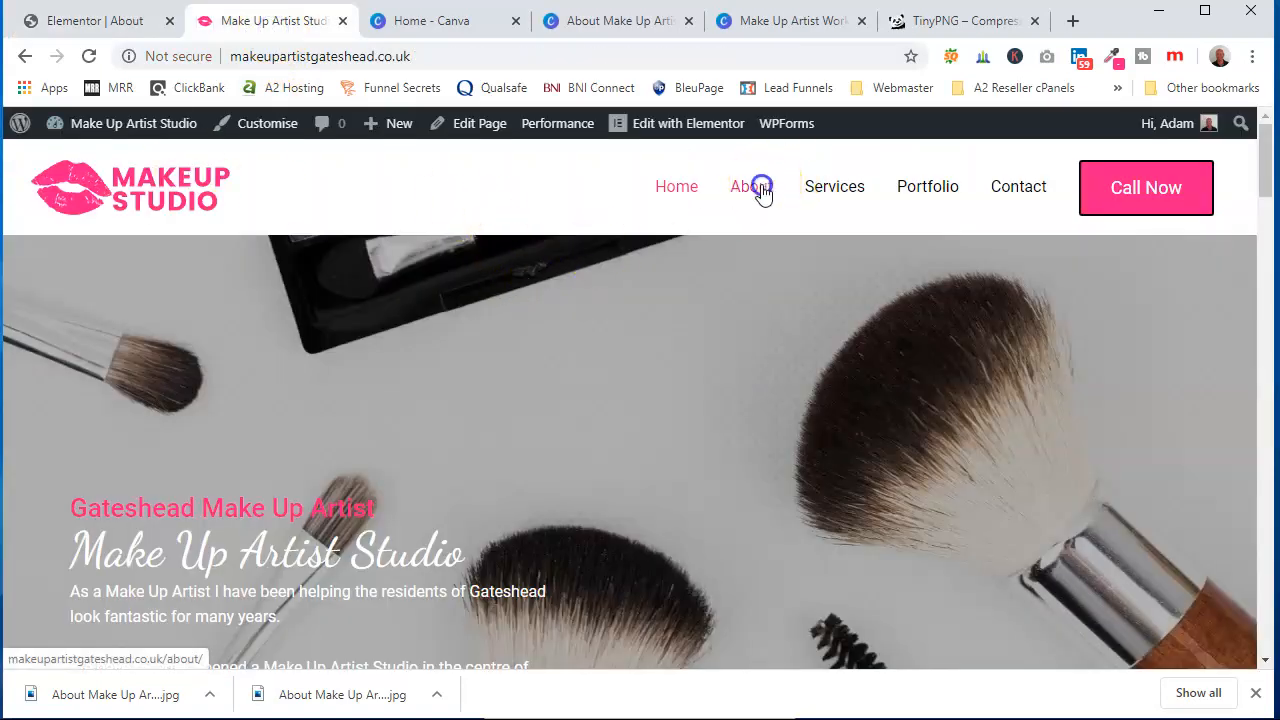
pyautogui.click(760, 190)
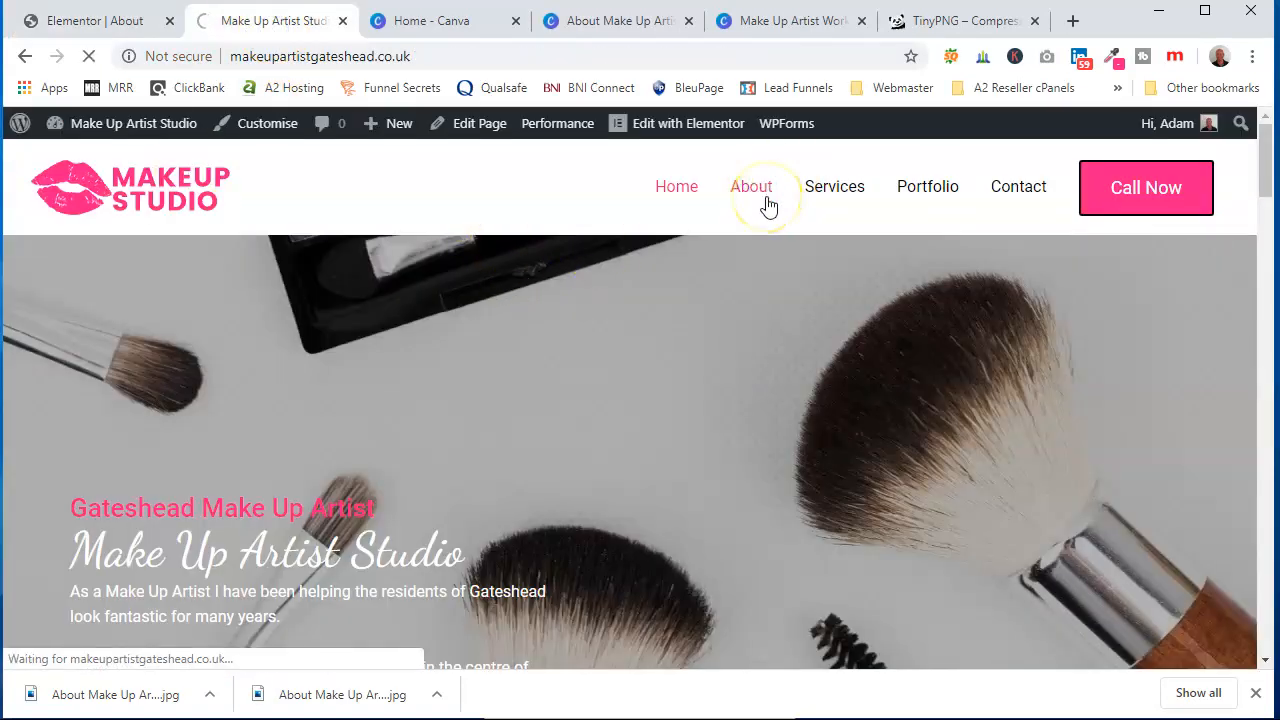
pyautogui.scroll(-3, 737, 374)
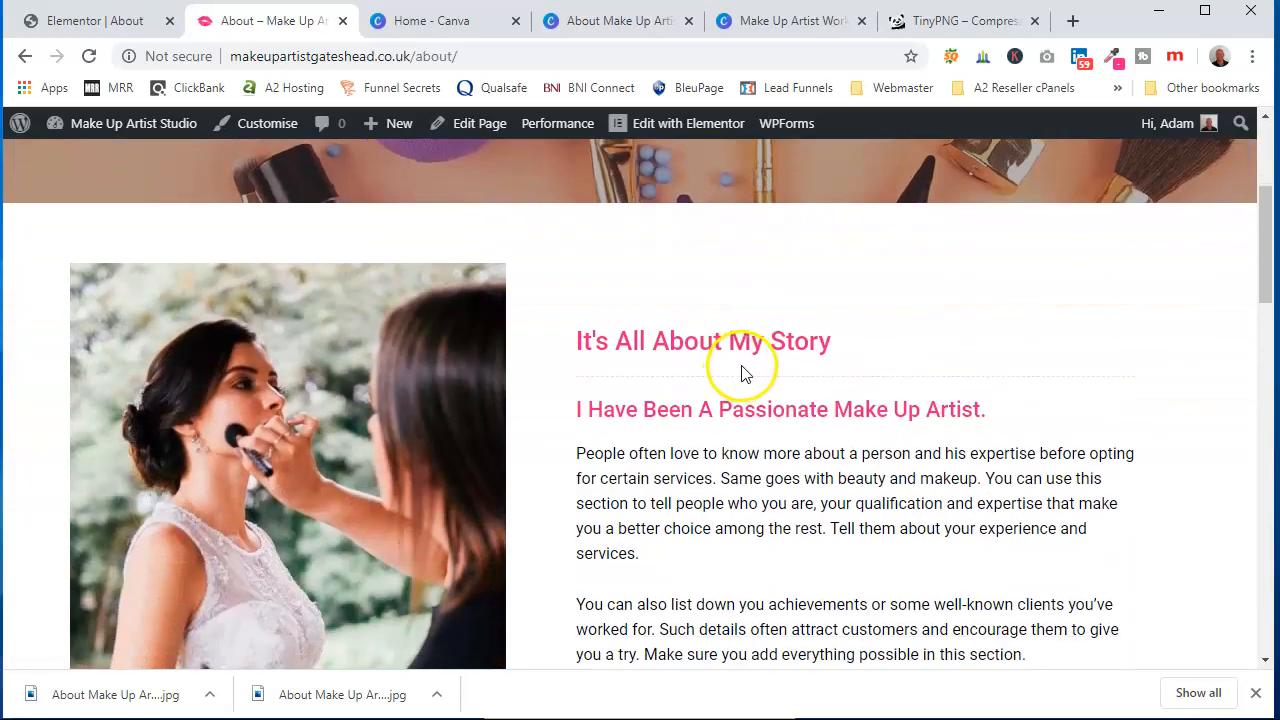
pyautogui.scroll(-1, 620, 385)
pyautogui.scroll(-6, 640, 531)
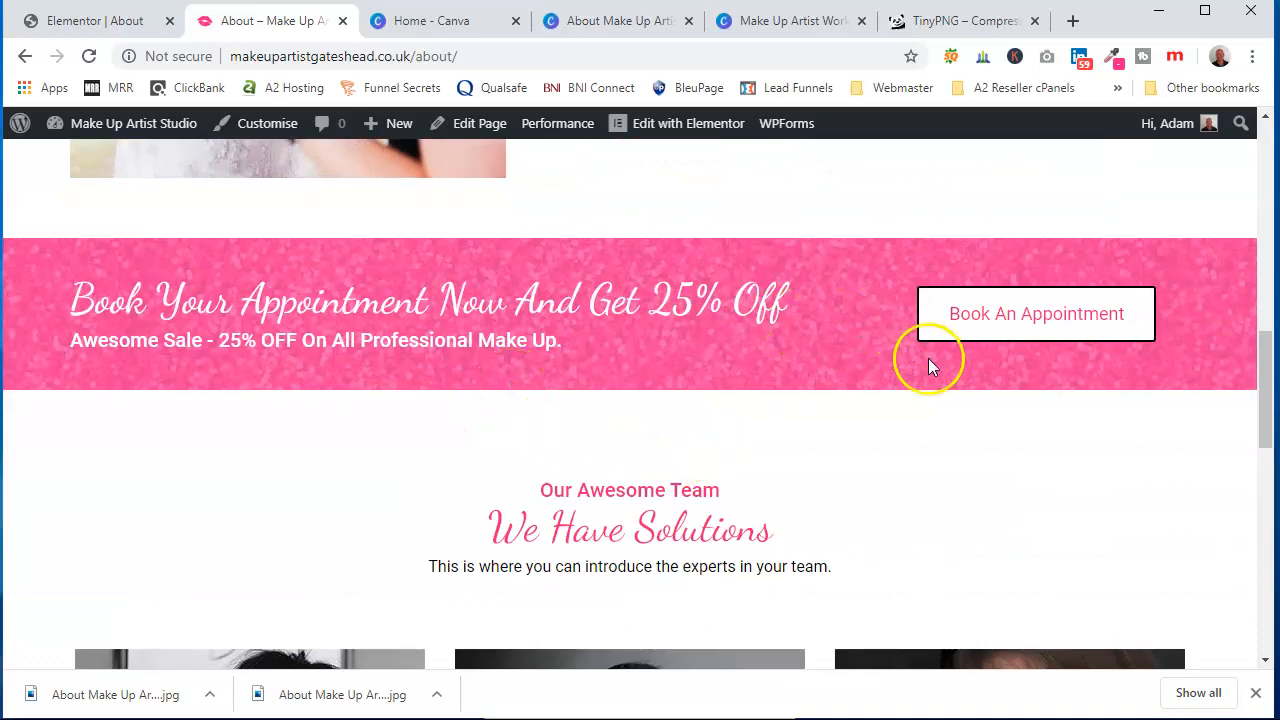
pyautogui.scroll(-4, 660, 500)
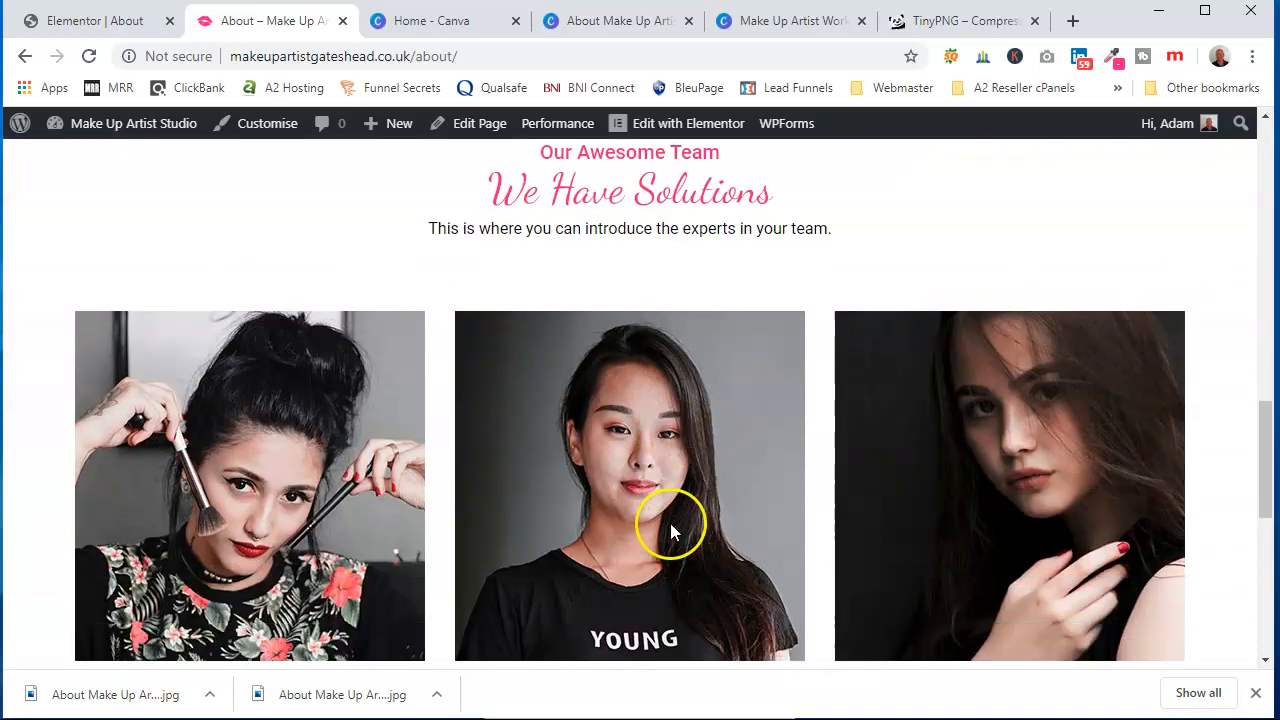
pyautogui.scroll(4, 829, 514)
pyautogui.scroll(8, 757, 471)
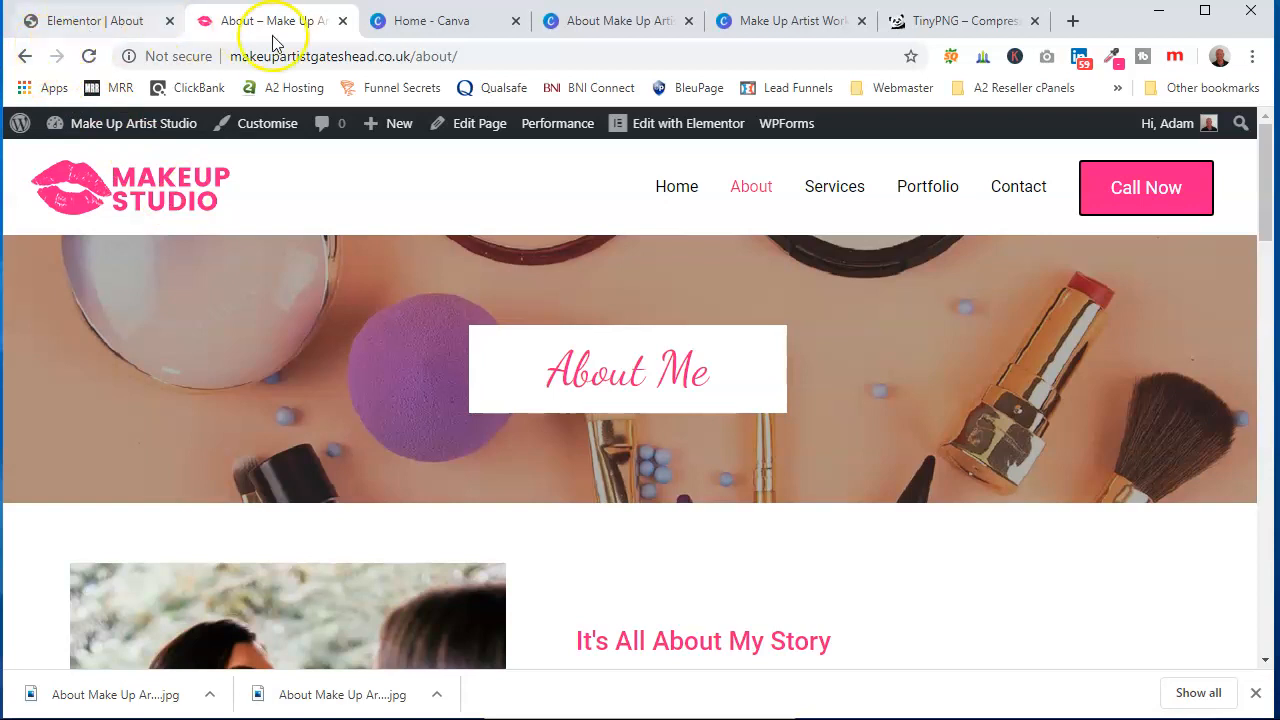
pyautogui.click(100, 21)
pyautogui.scroll(5, 838, 229)
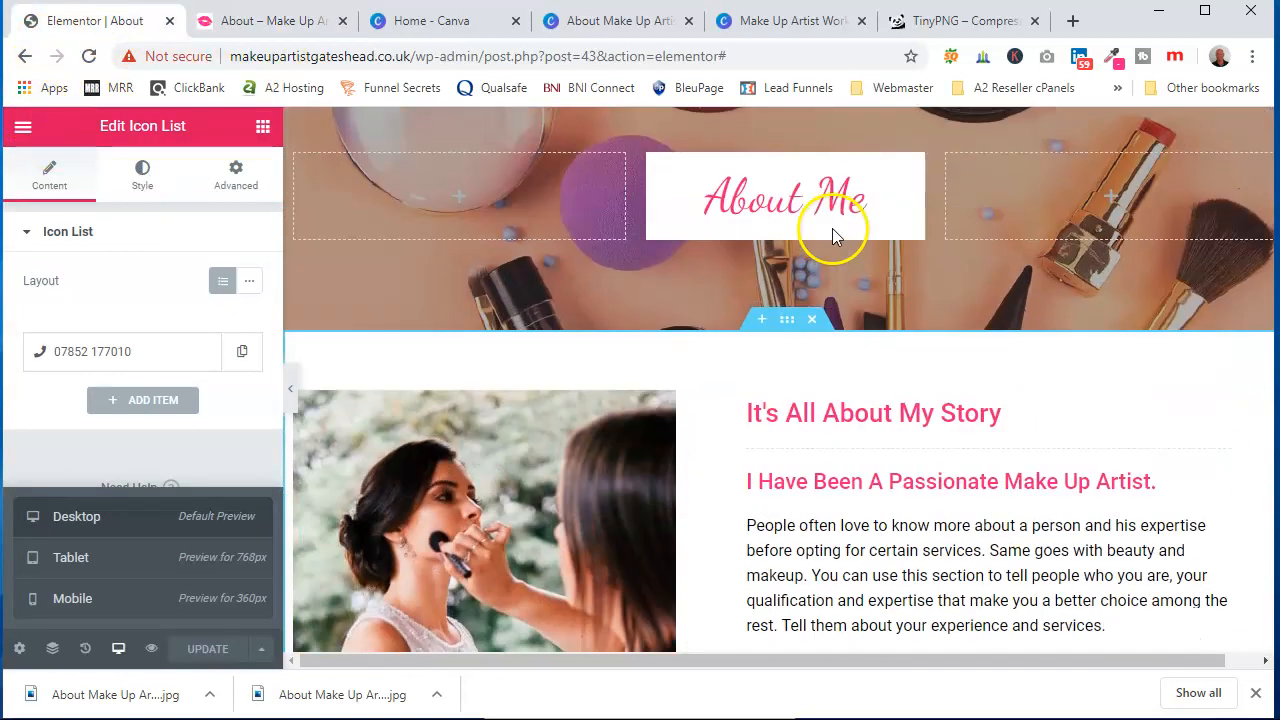